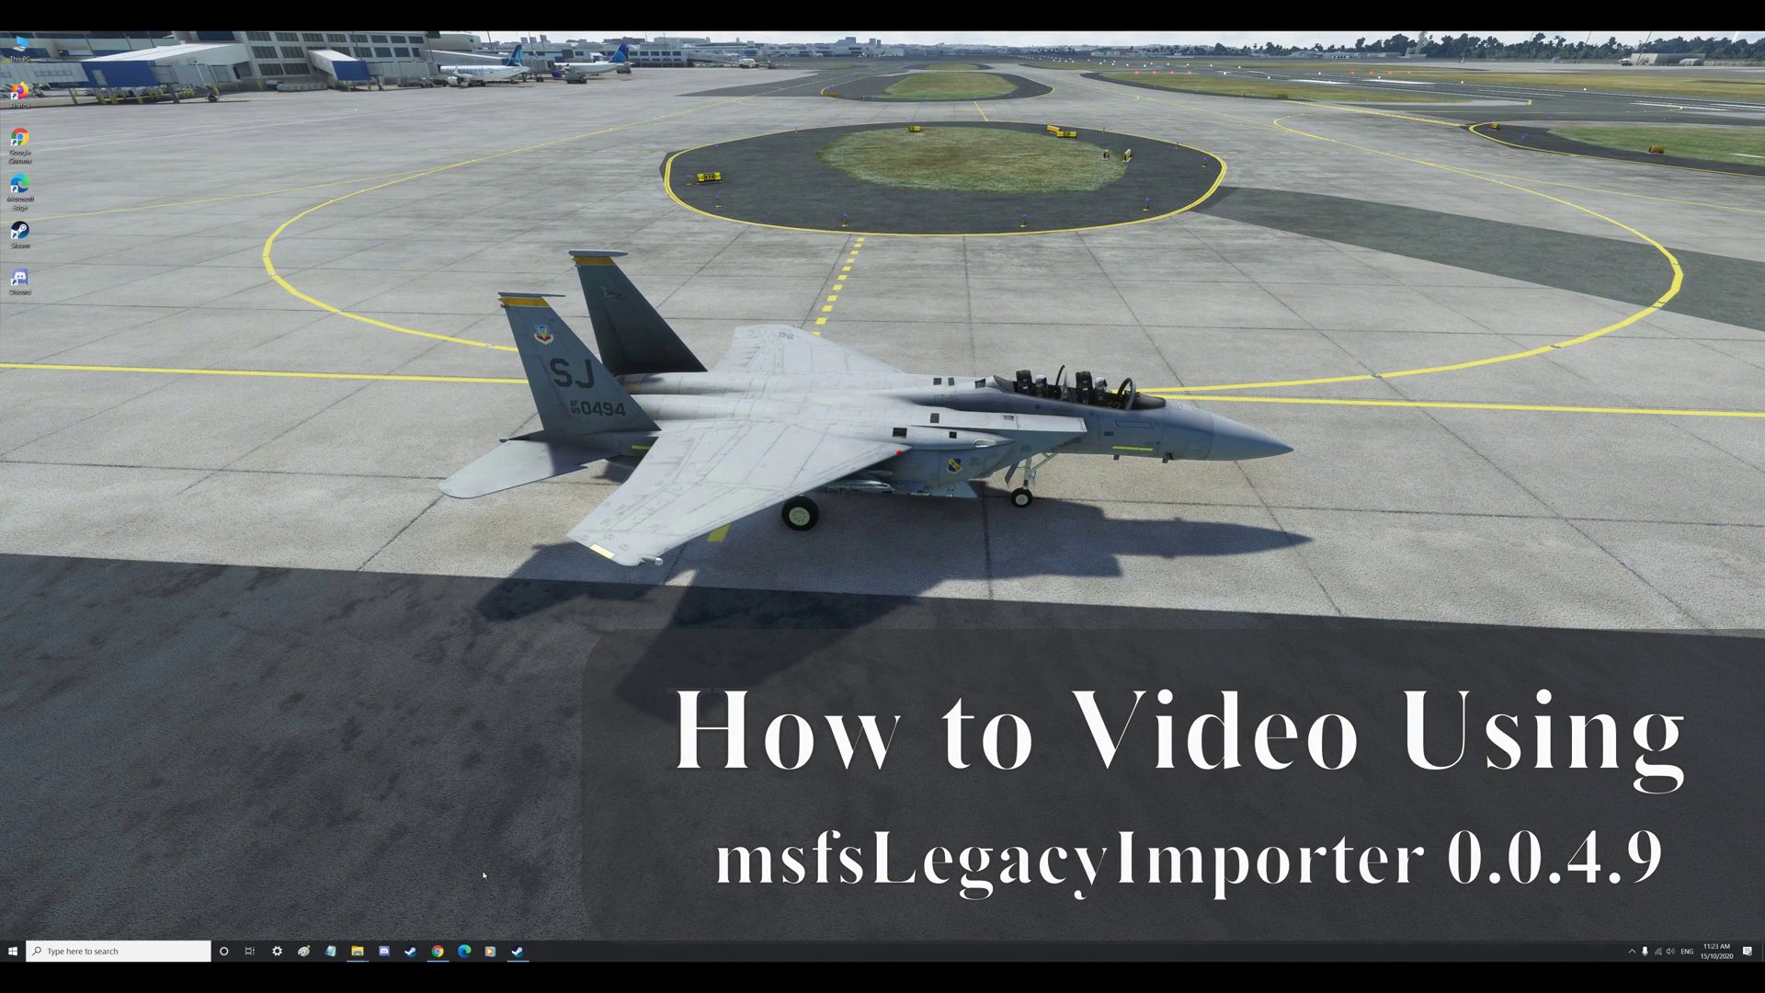
# Step: Show the MSFS Legacy Importer's downloadable files on Nexus Mods, scrolled to version 0.0.4.9
pyautogui.click(437, 950)
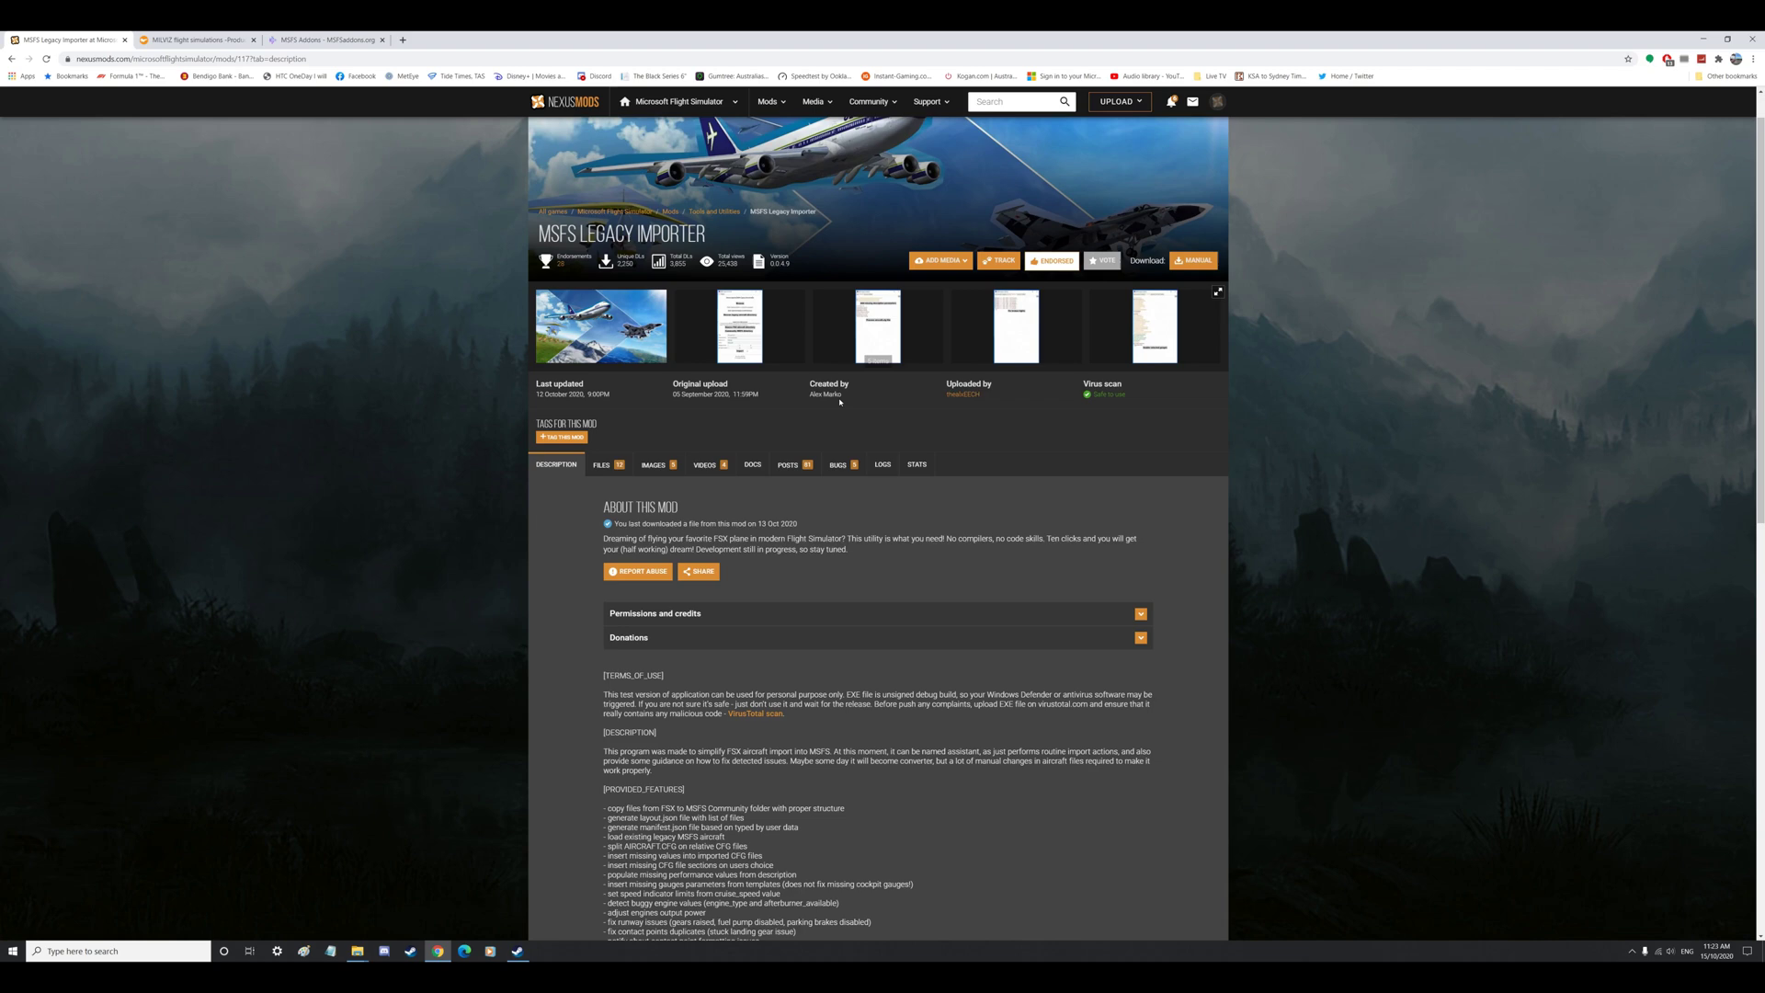
pyautogui.click(602, 466)
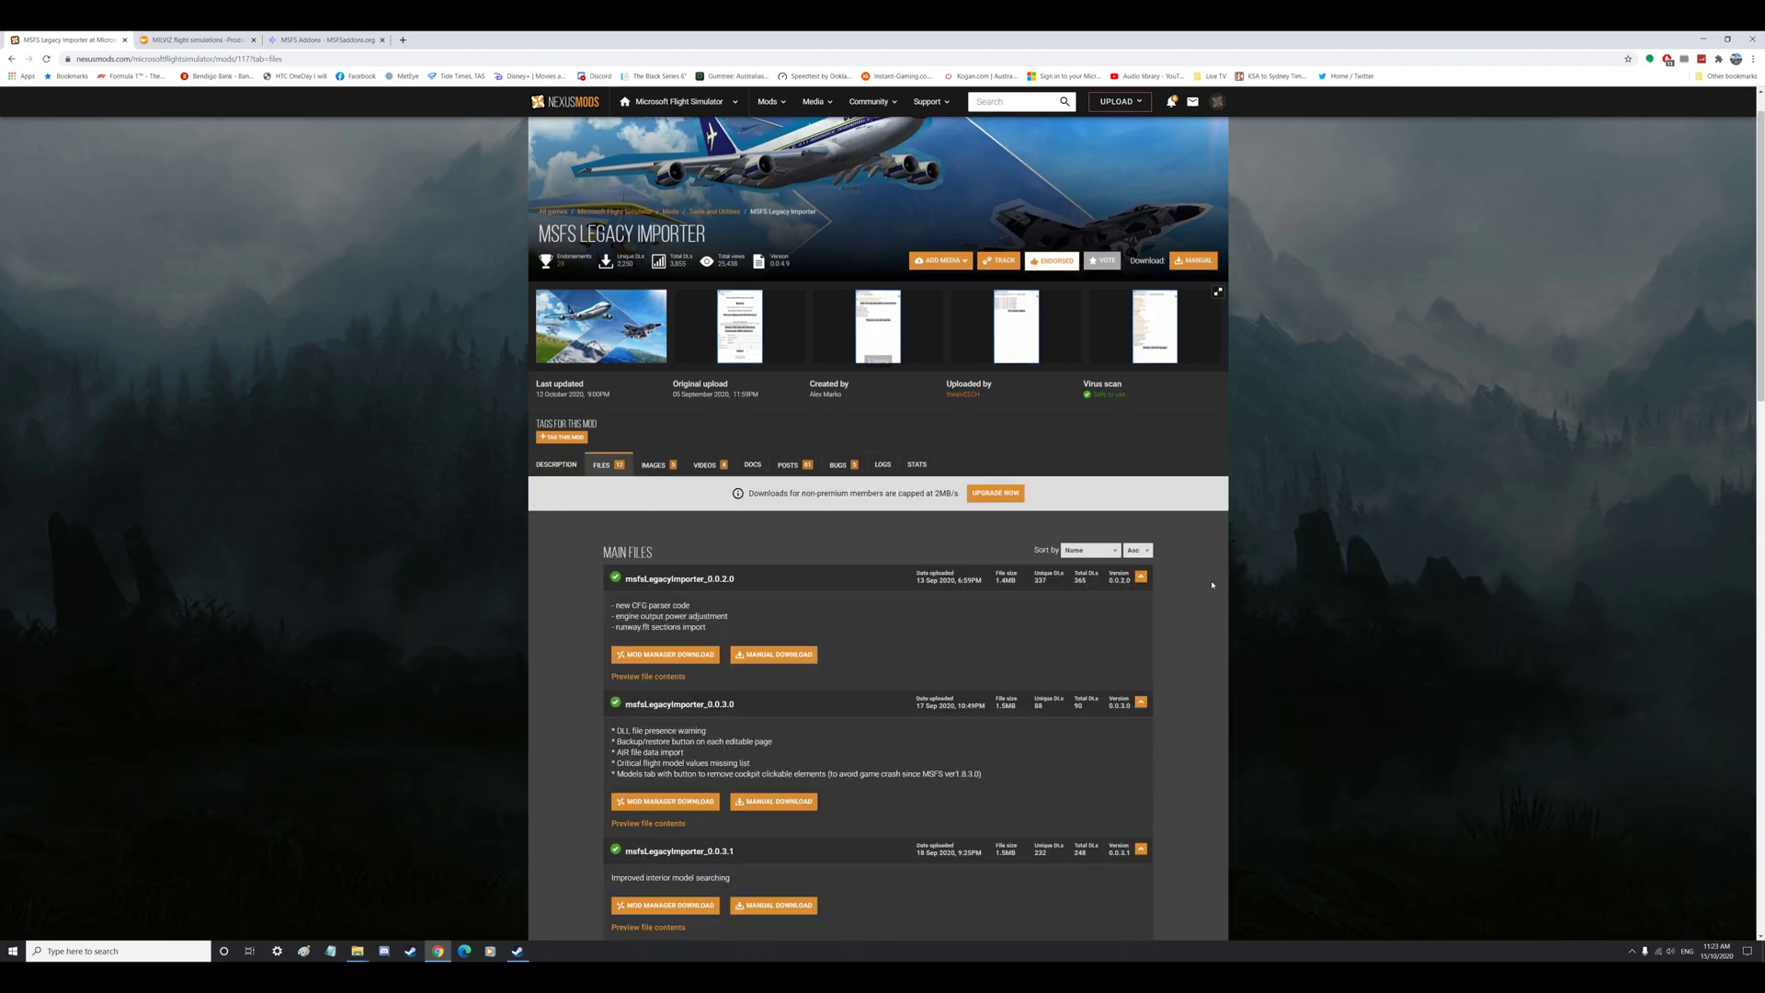
pyautogui.scroll(-20, 1211, 584)
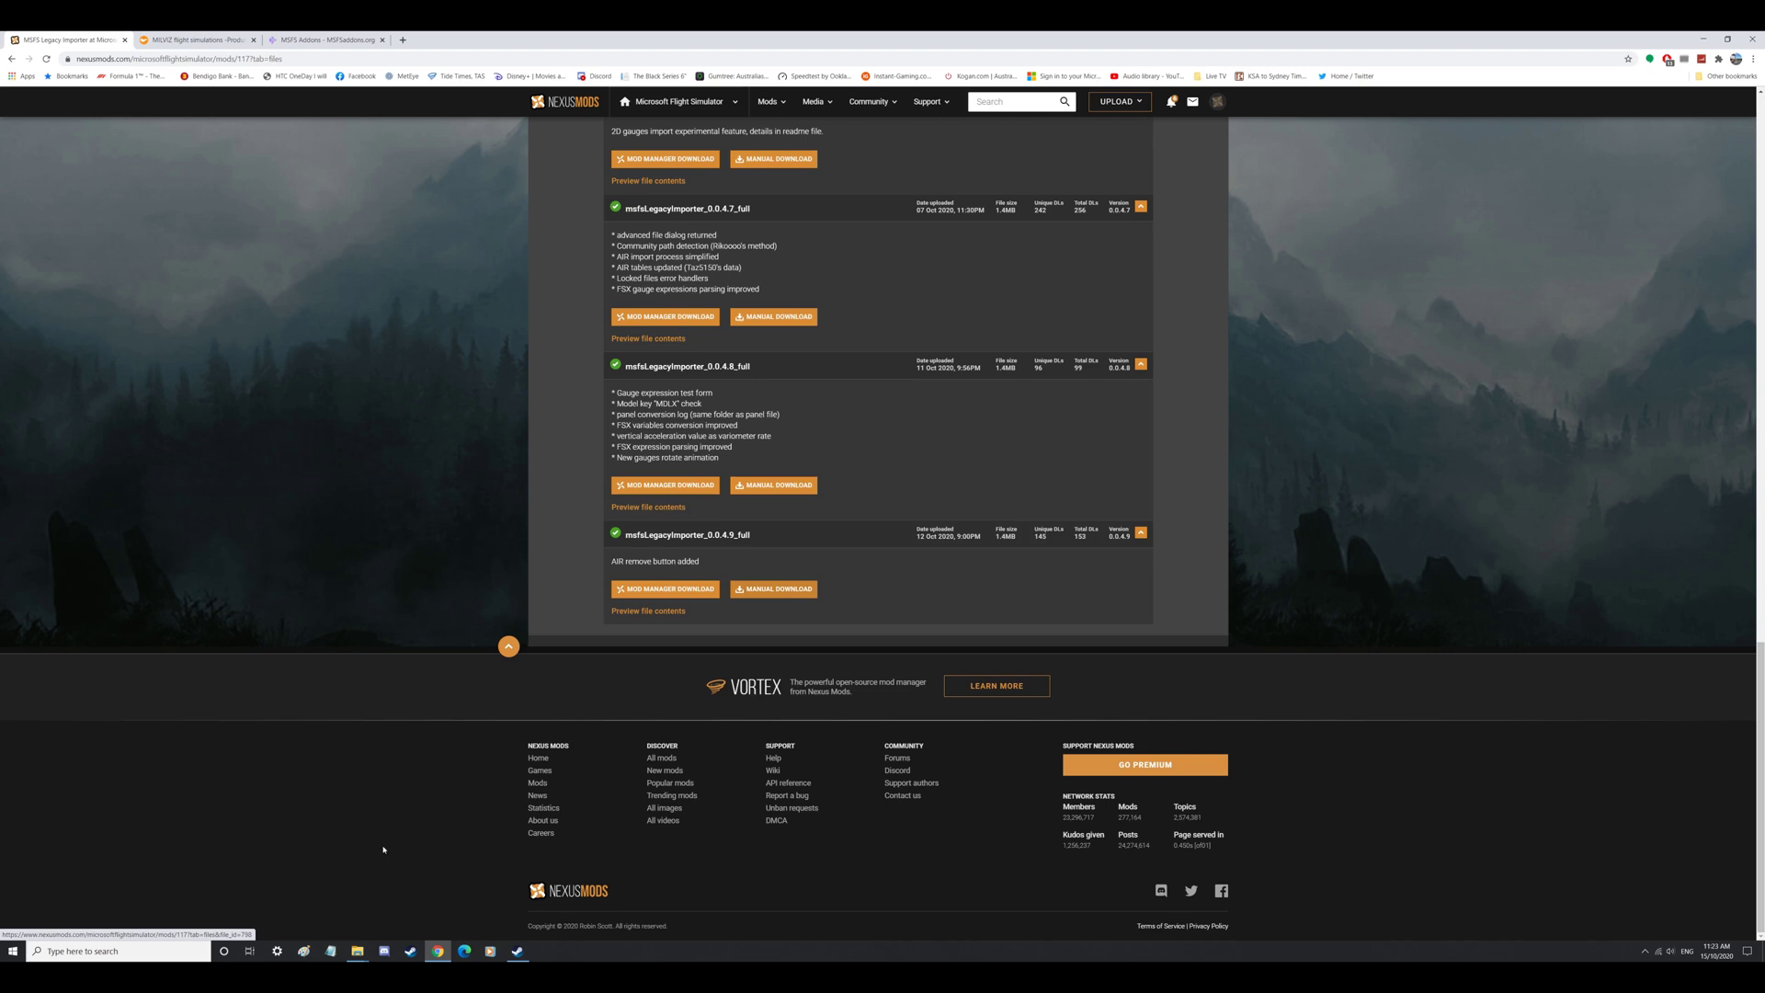
# Step: Bring up the Downloads folder and select the msfsLegacyImporter_0.0.4.9_full zip
pyautogui.moveTo(360, 950)
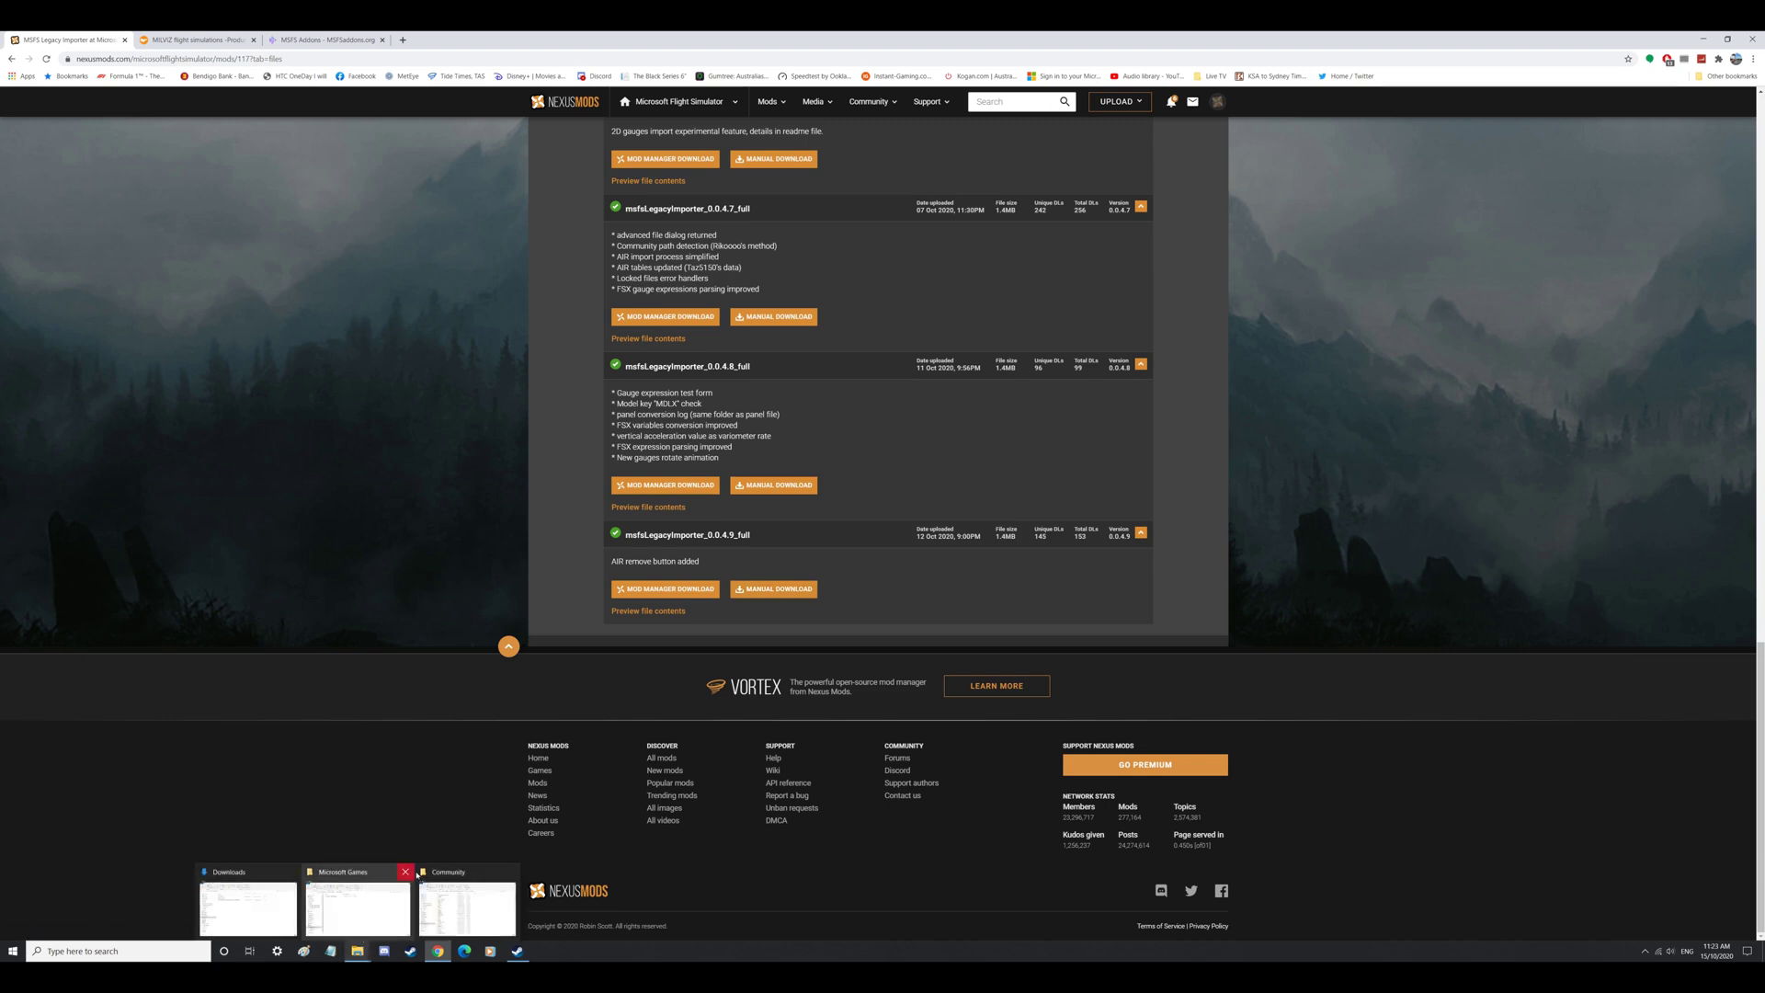
pyautogui.click(268, 875)
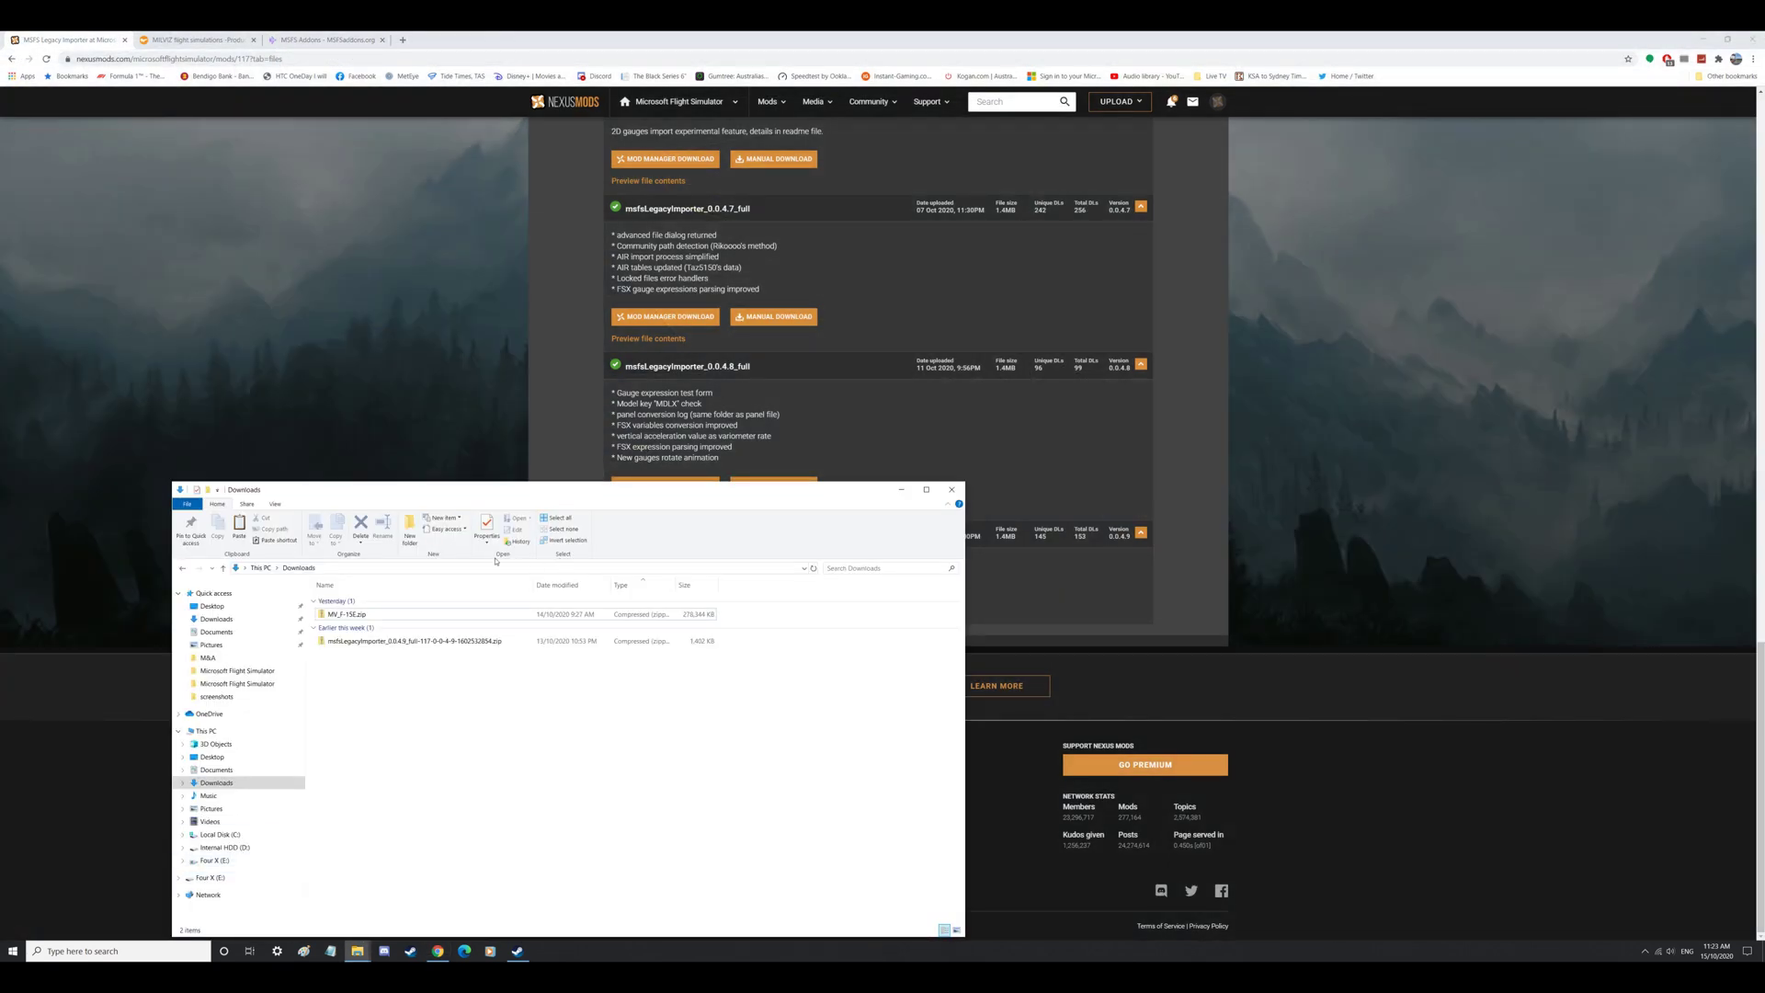
pyautogui.click(375, 643)
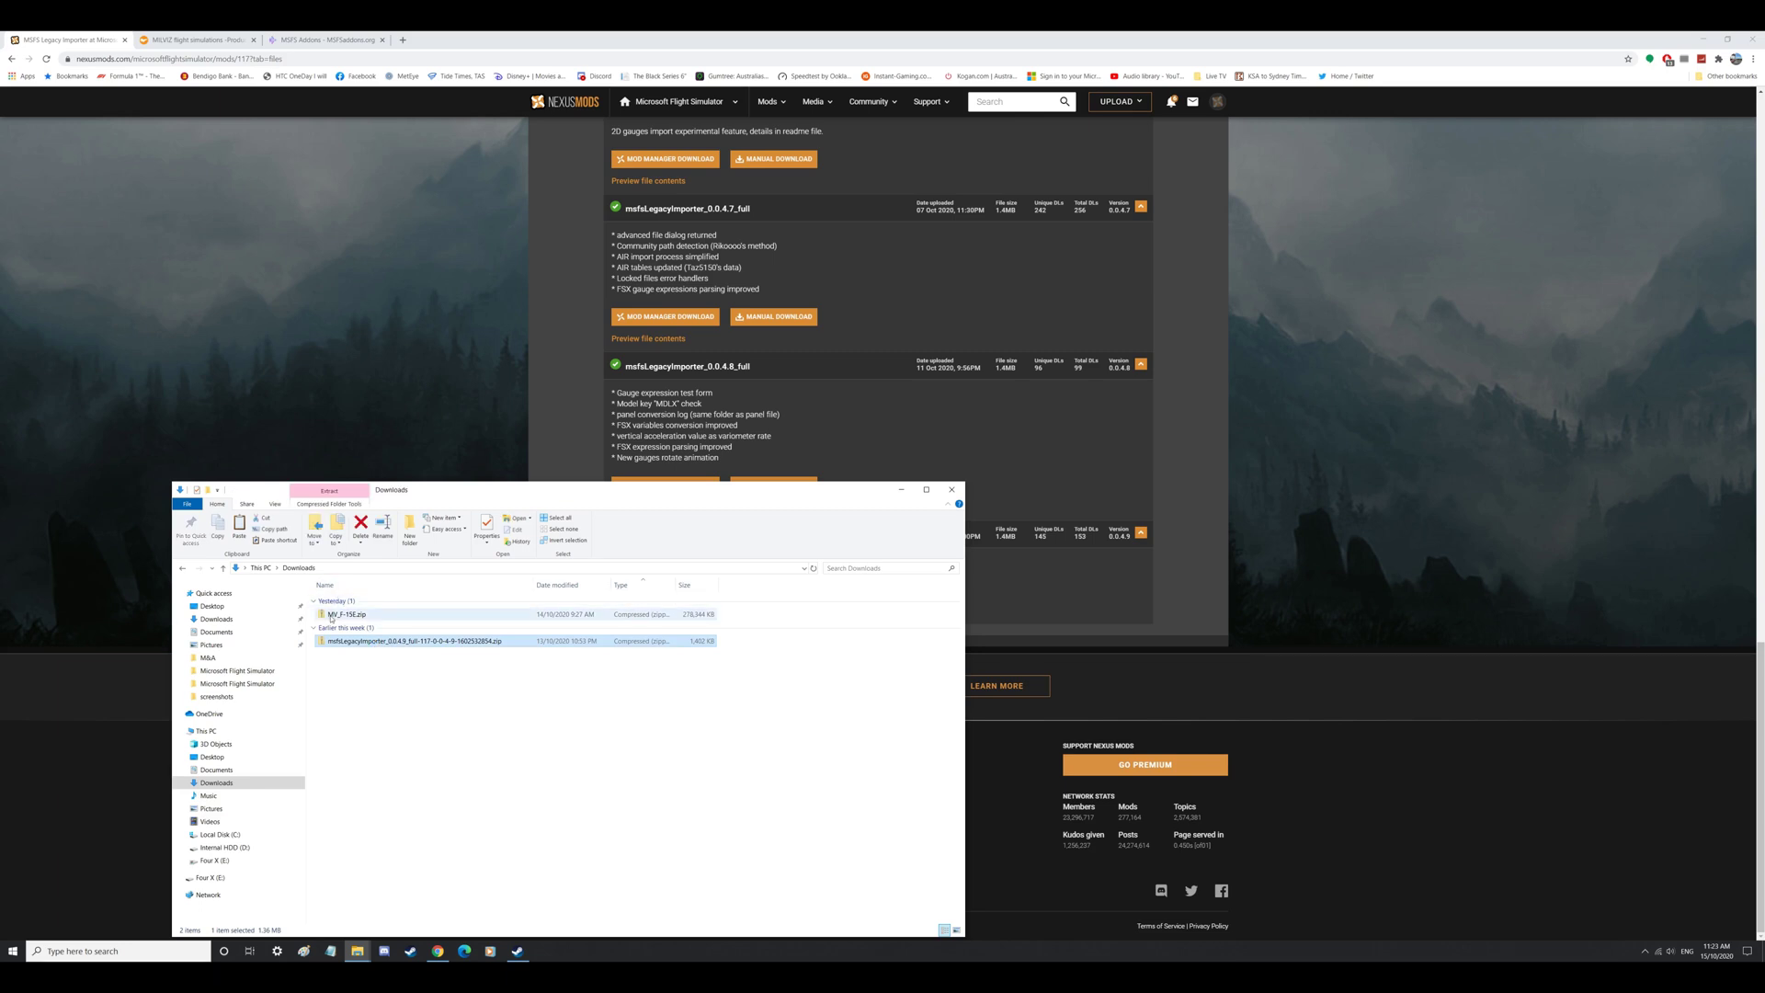
# Step: On the MilViz products page, filter the catalogue to Free Aircraft only
pyautogui.click(194, 40)
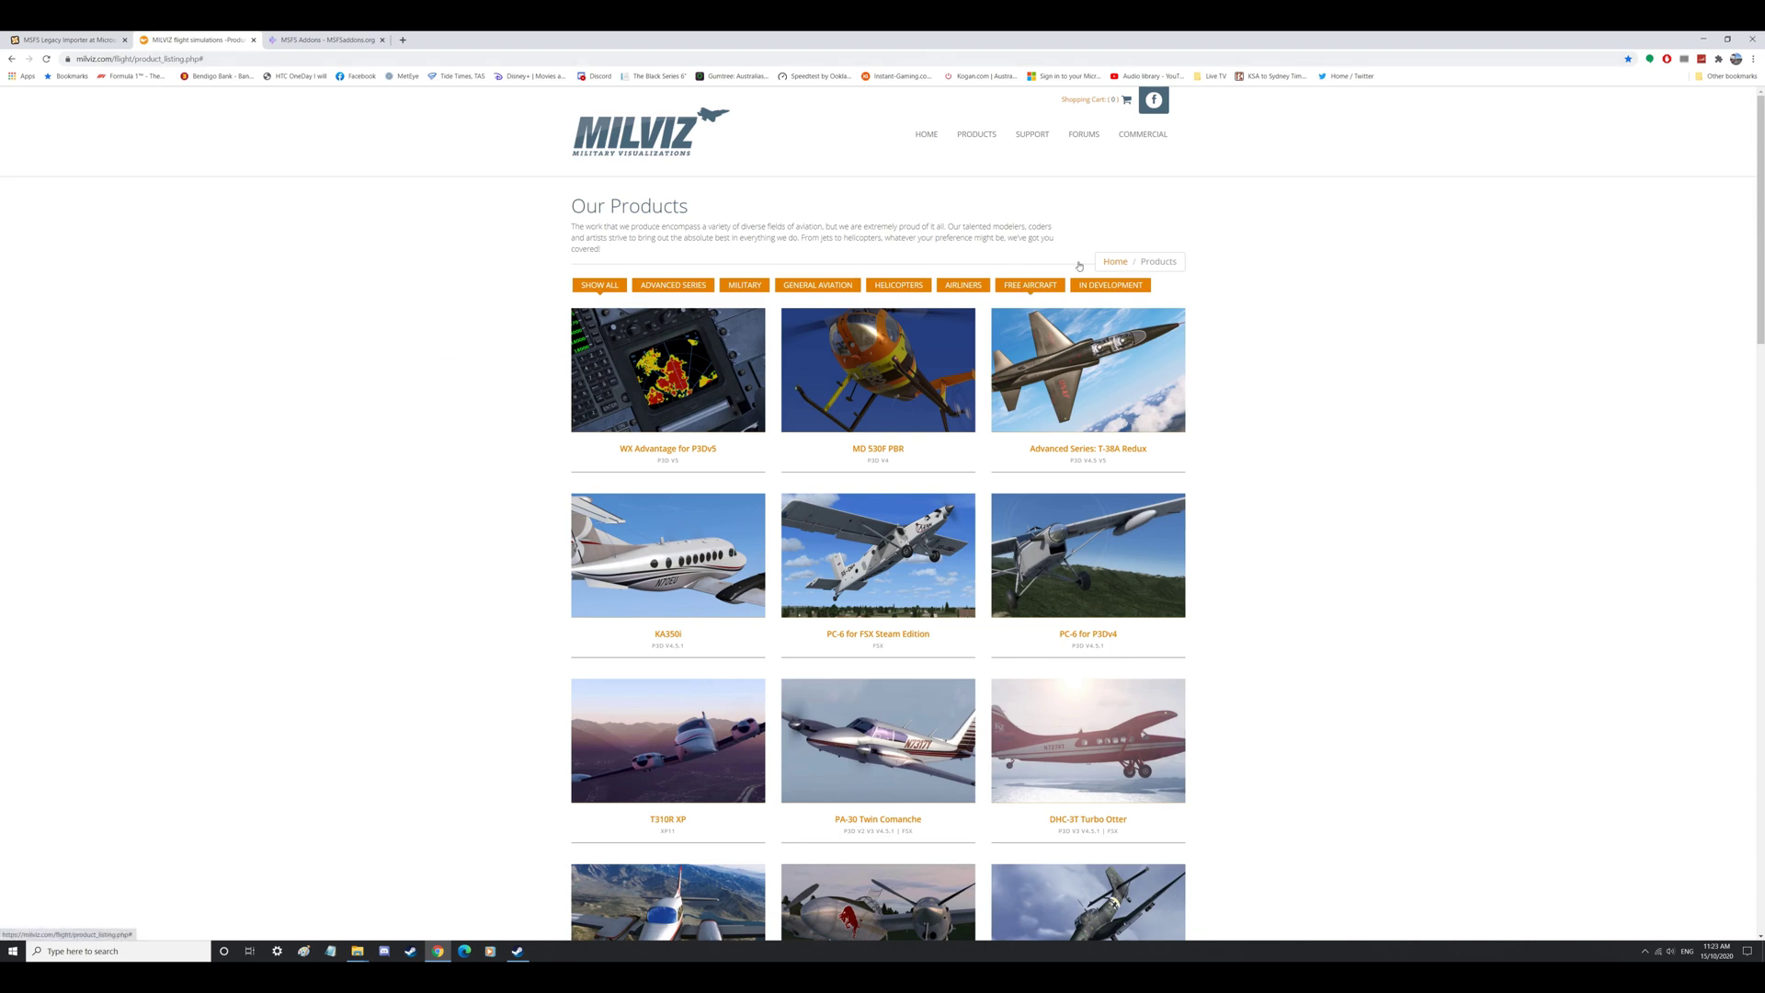
pyautogui.scroll(-8, 1273, 610)
pyautogui.scroll(-8, 1278, 612)
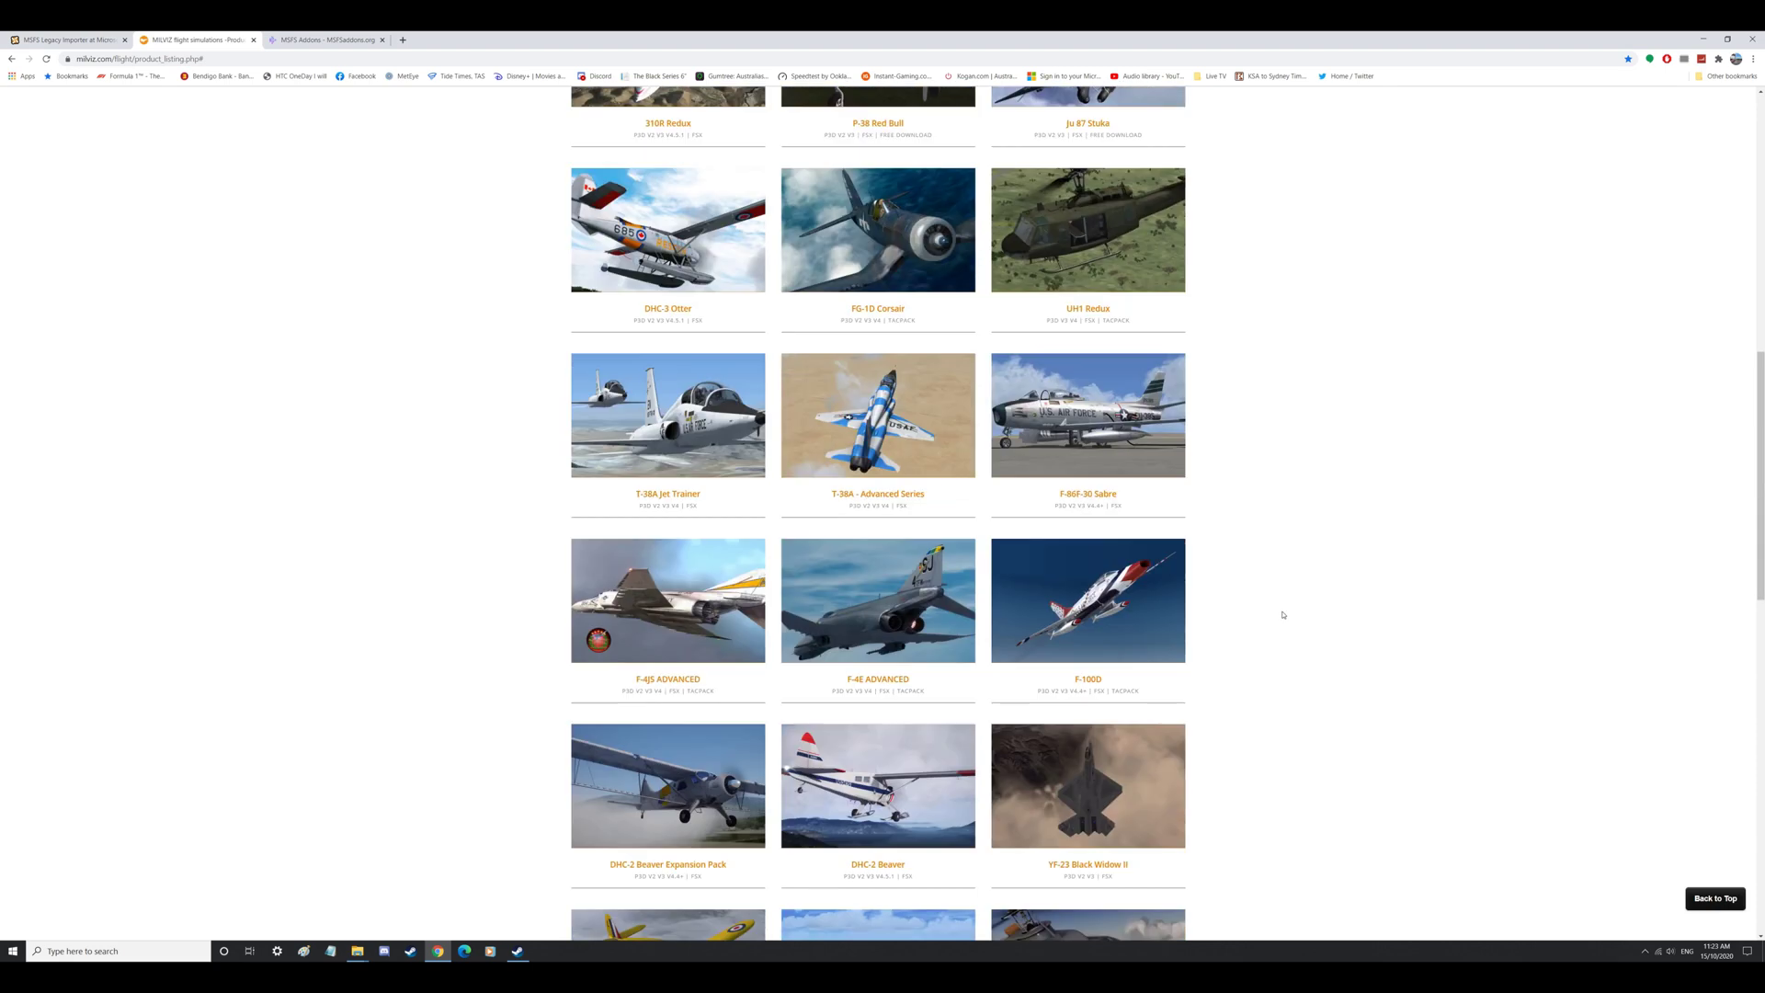
pyautogui.scroll(-3, 1302, 621)
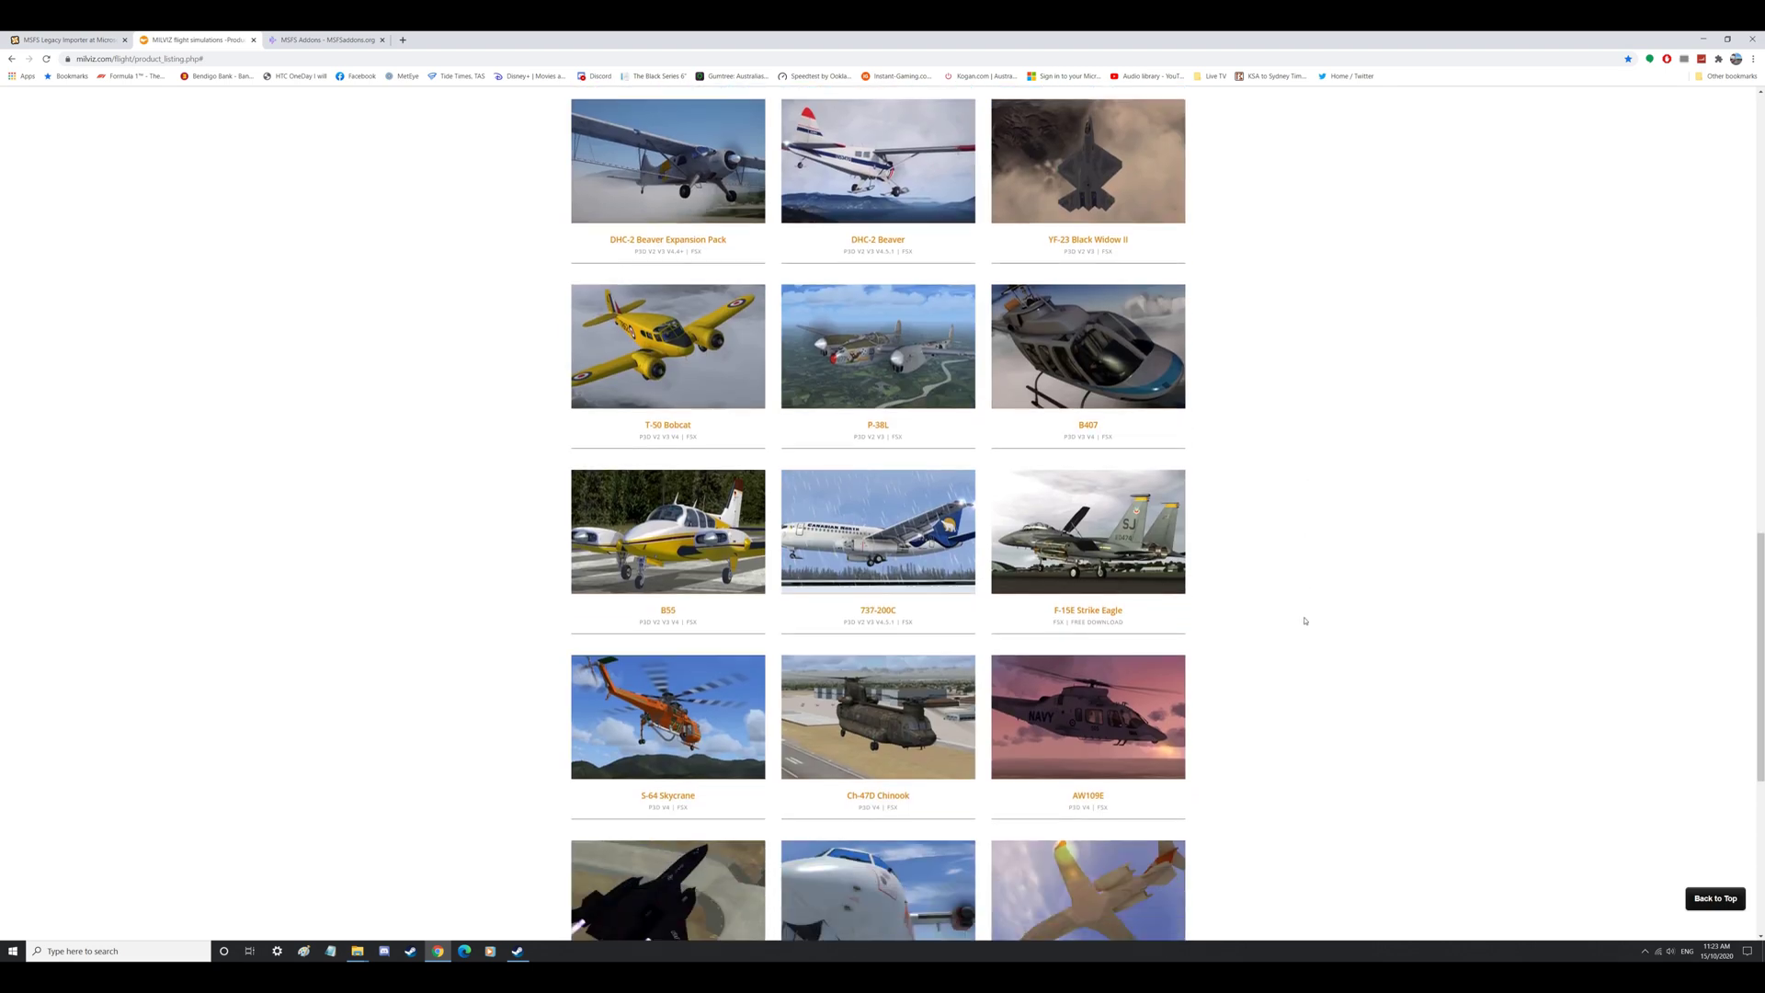
pyautogui.scroll(2, 1323, 618)
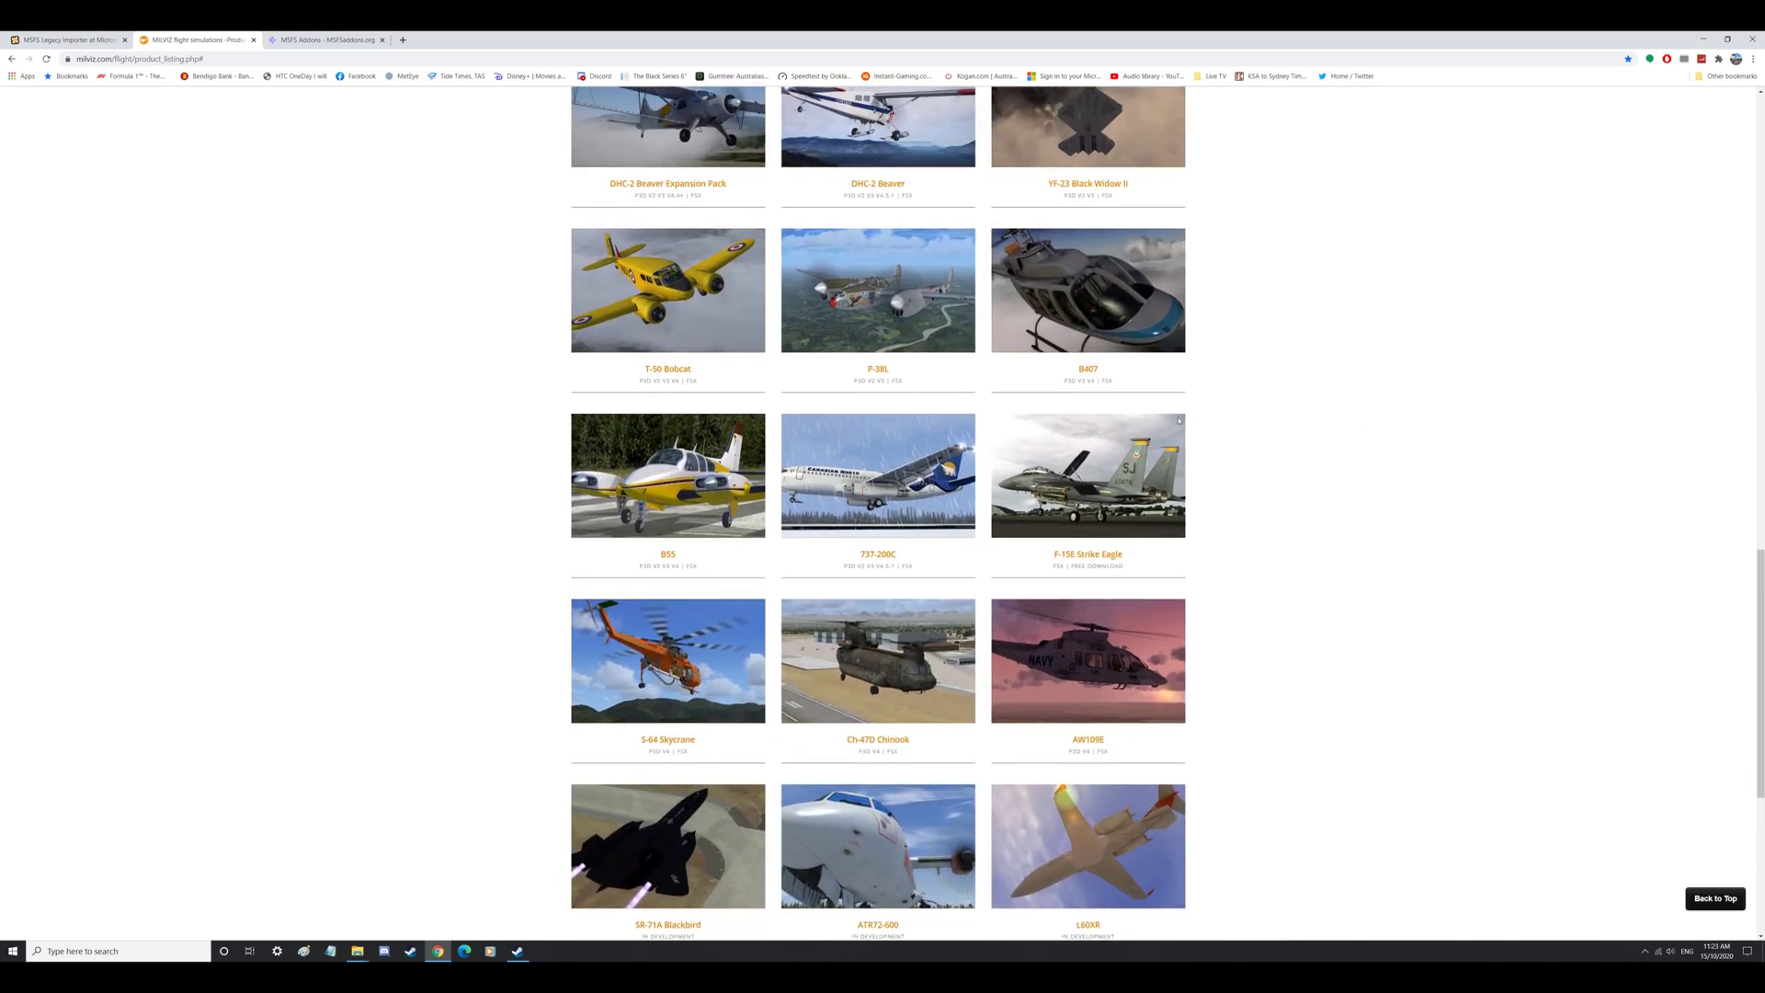
pyautogui.scroll(13, 1333, 524)
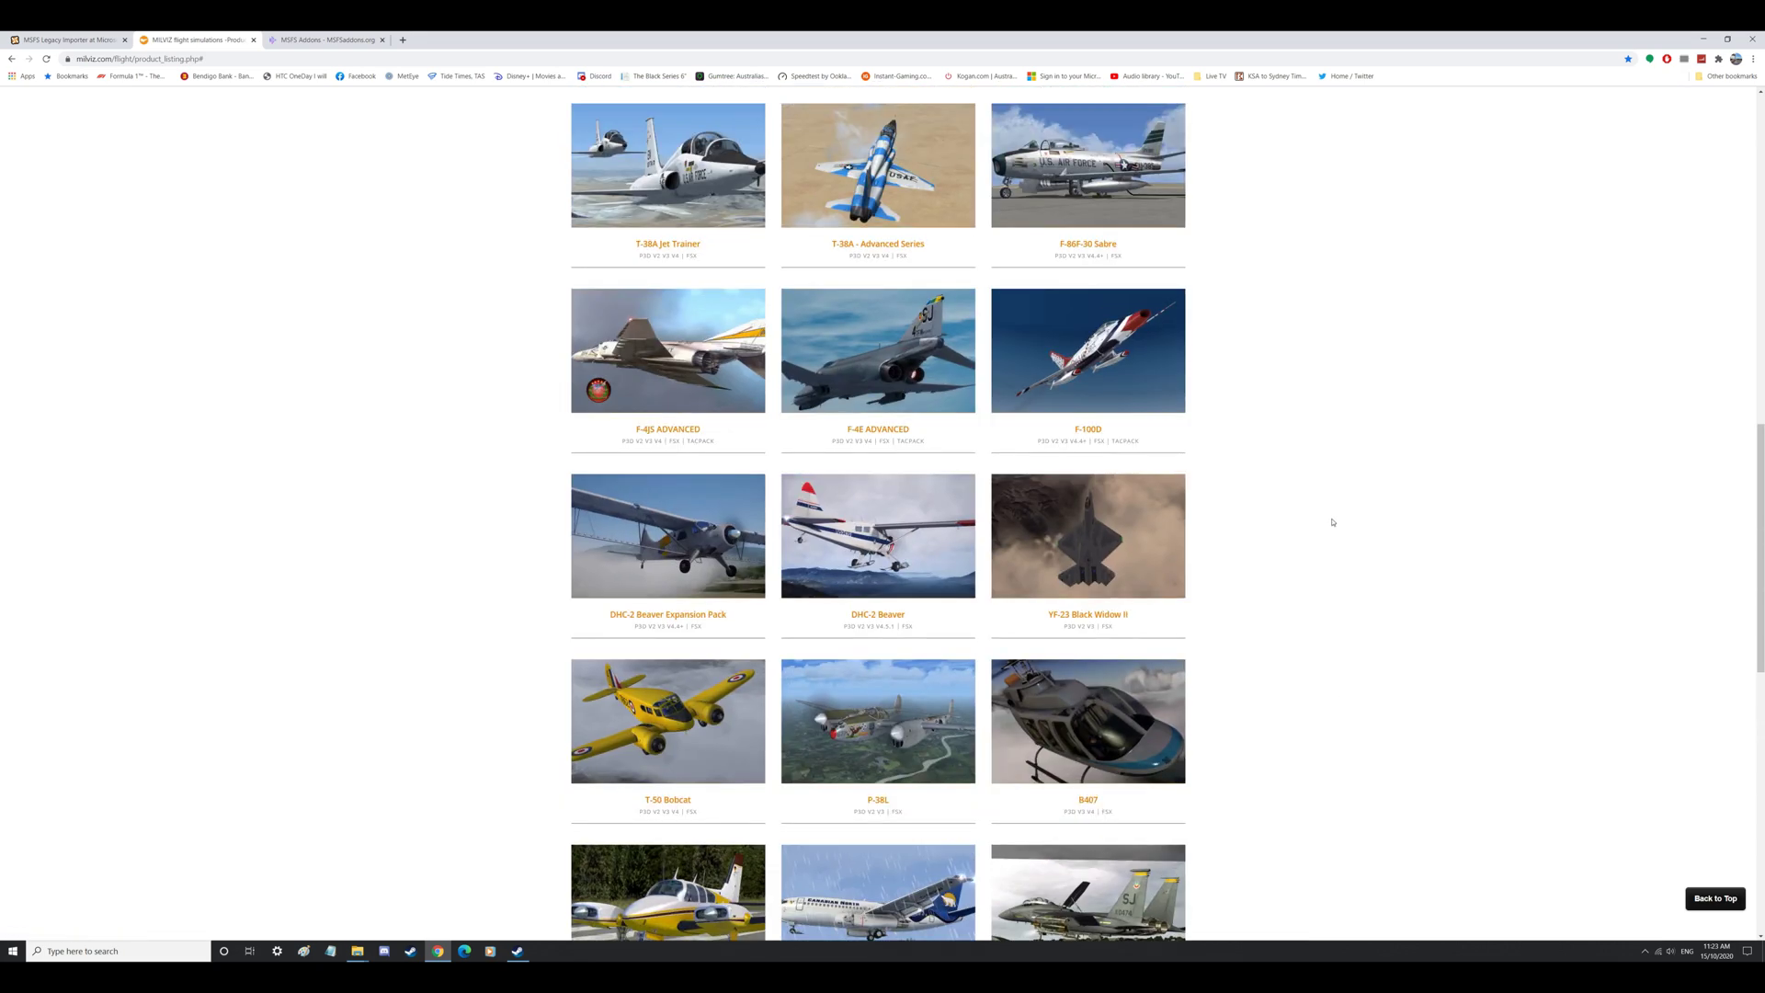
pyautogui.scroll(5, 1332, 520)
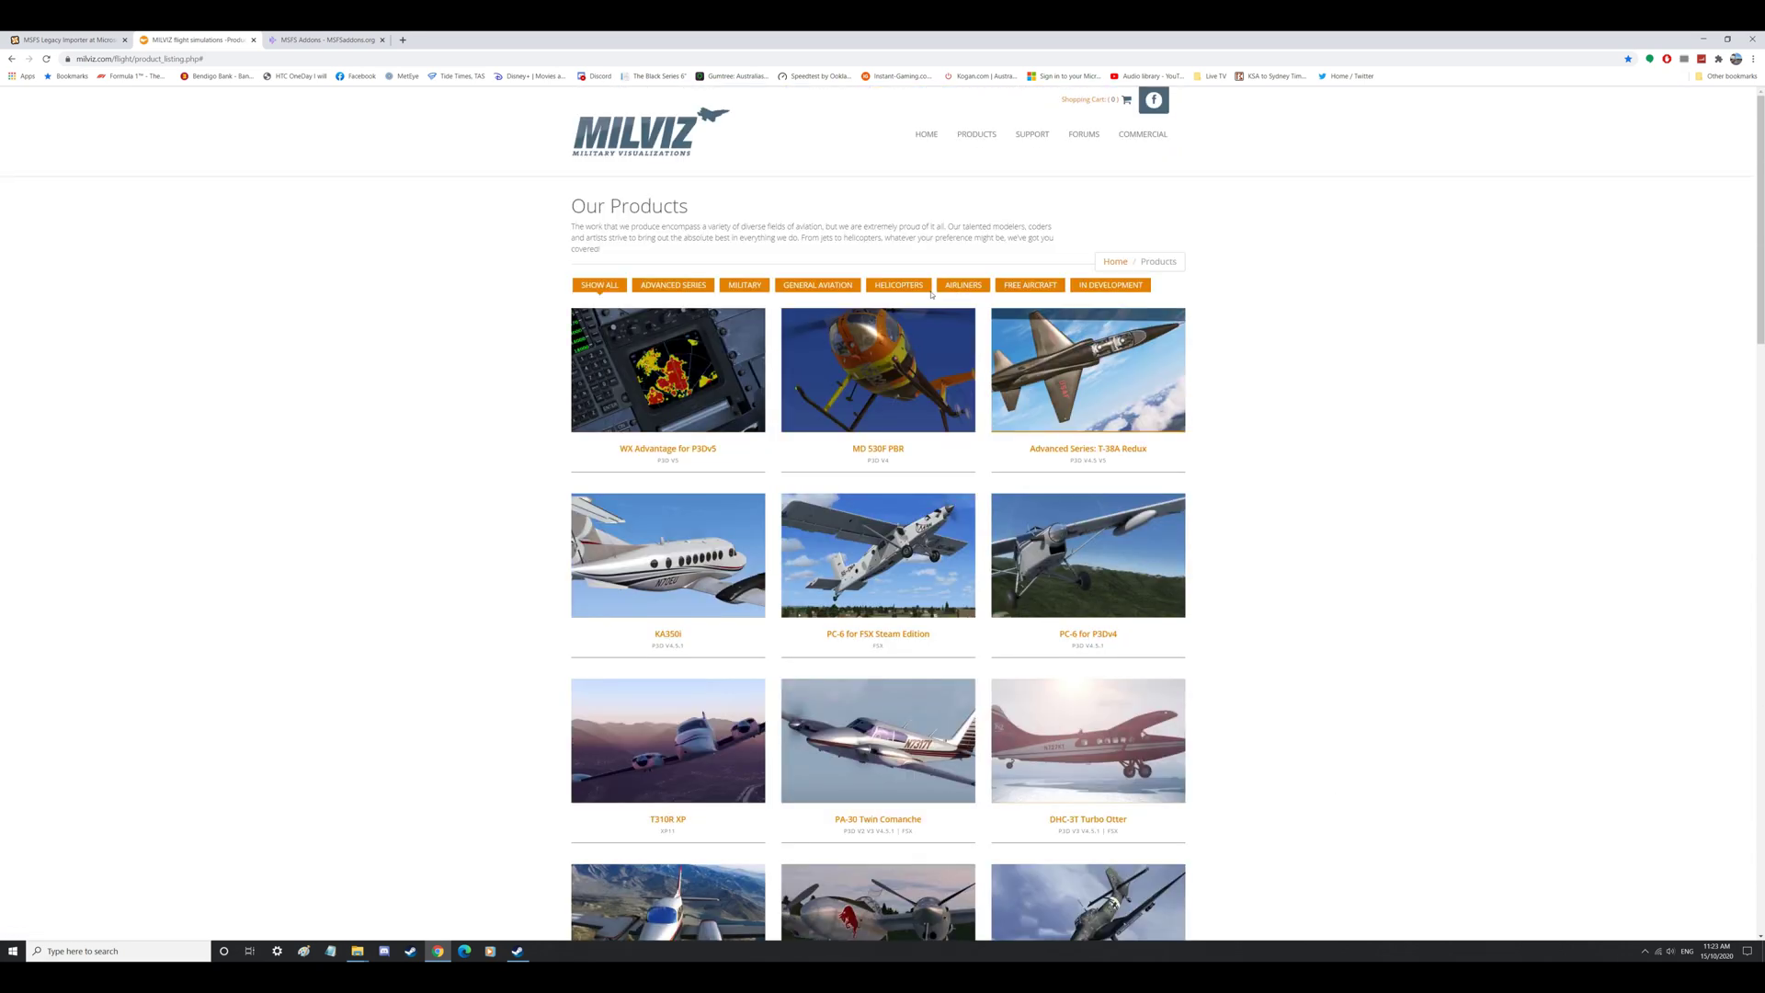
pyautogui.click(1012, 286)
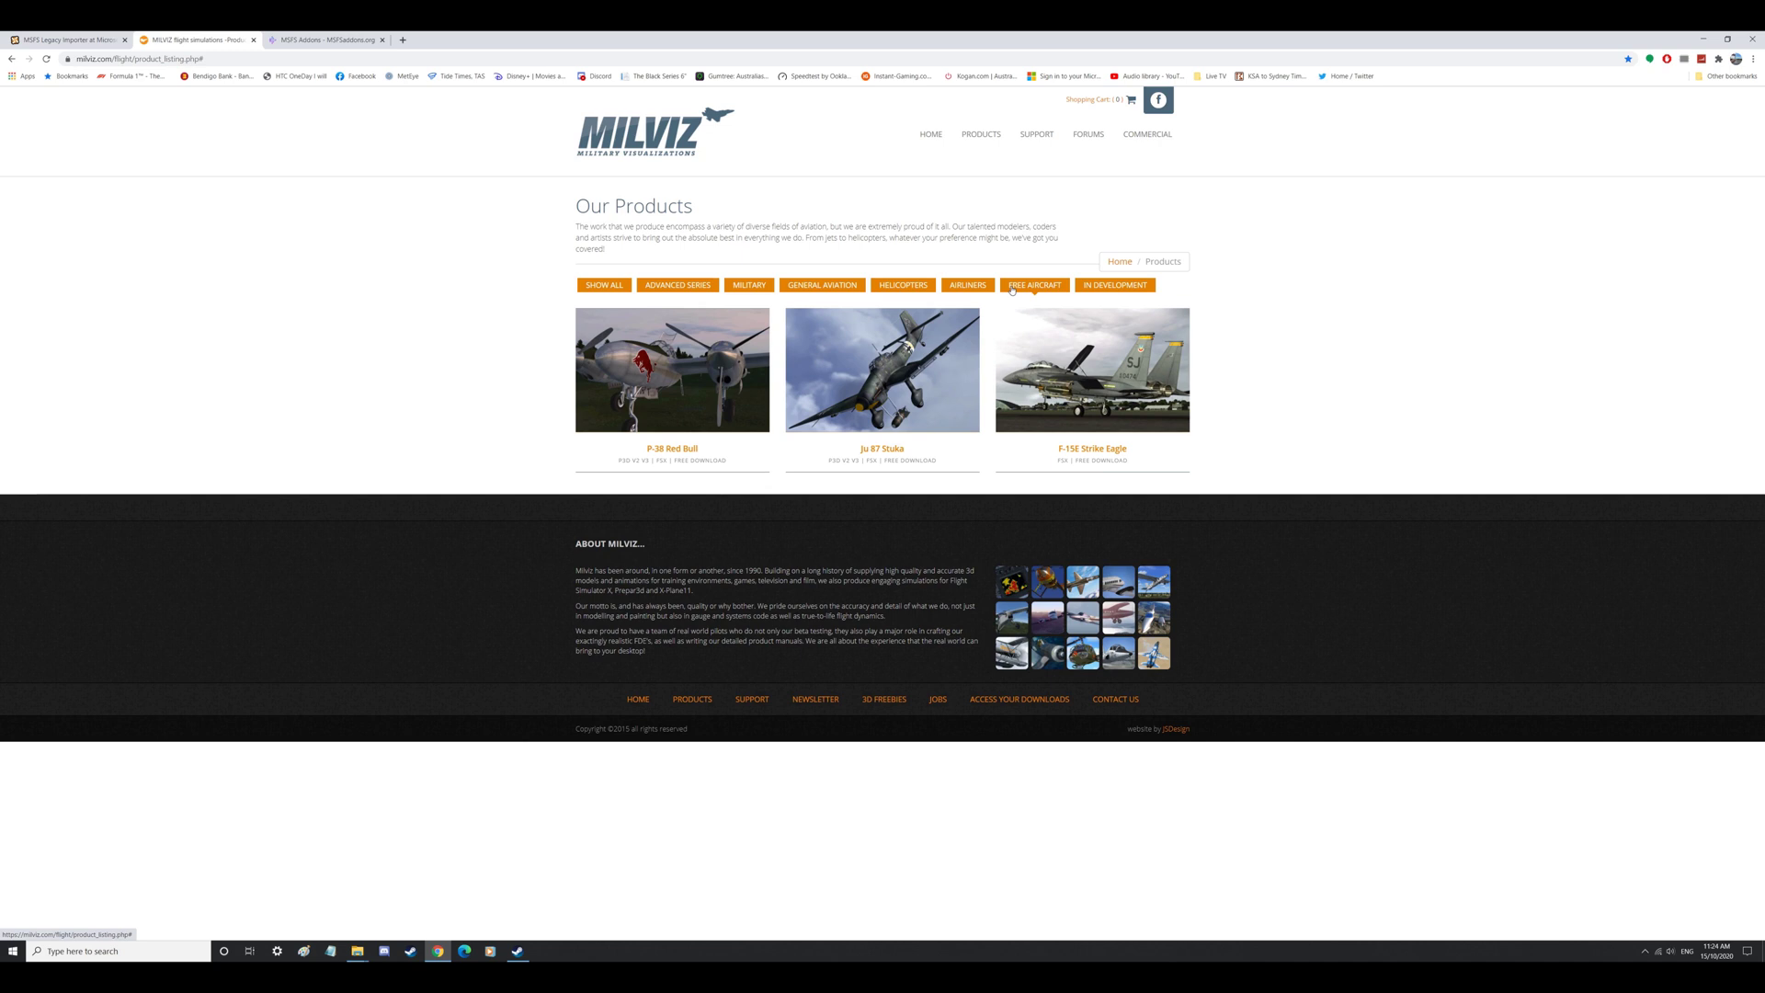
# Step: Open the F-15E Strike Eagle product page and scroll down to its Free Downloads
pyautogui.moveTo(853, 420)
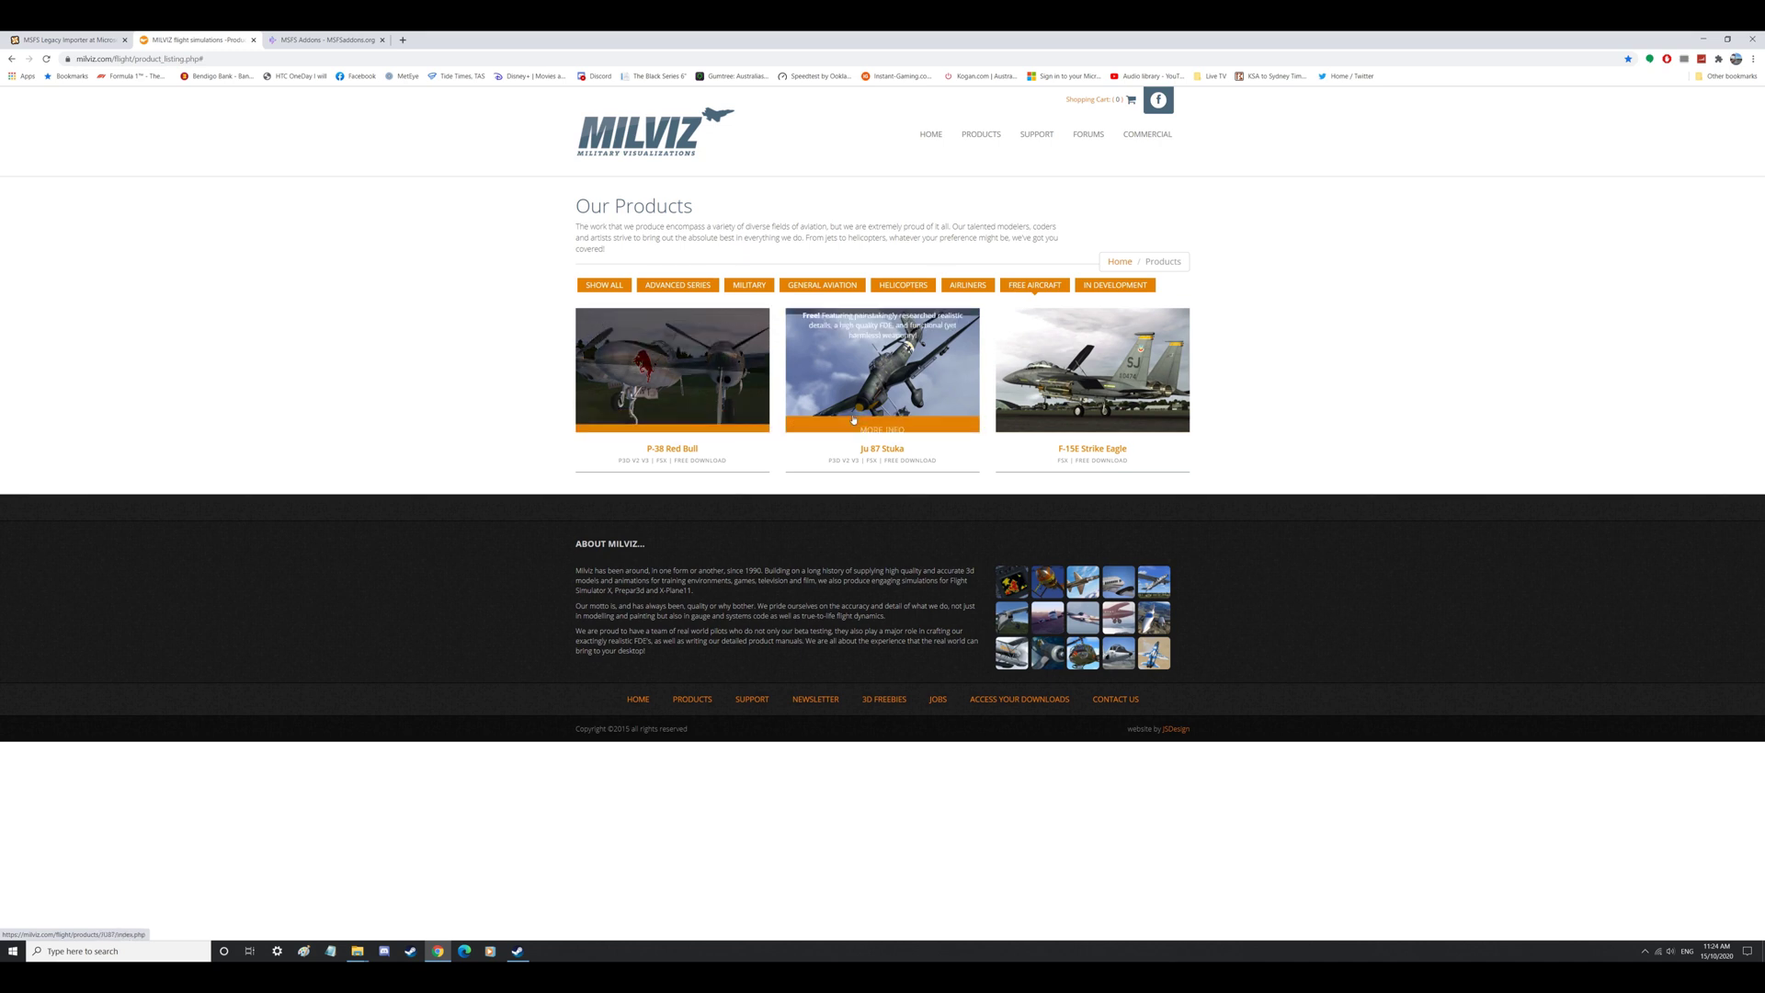
pyautogui.moveTo(1097, 389)
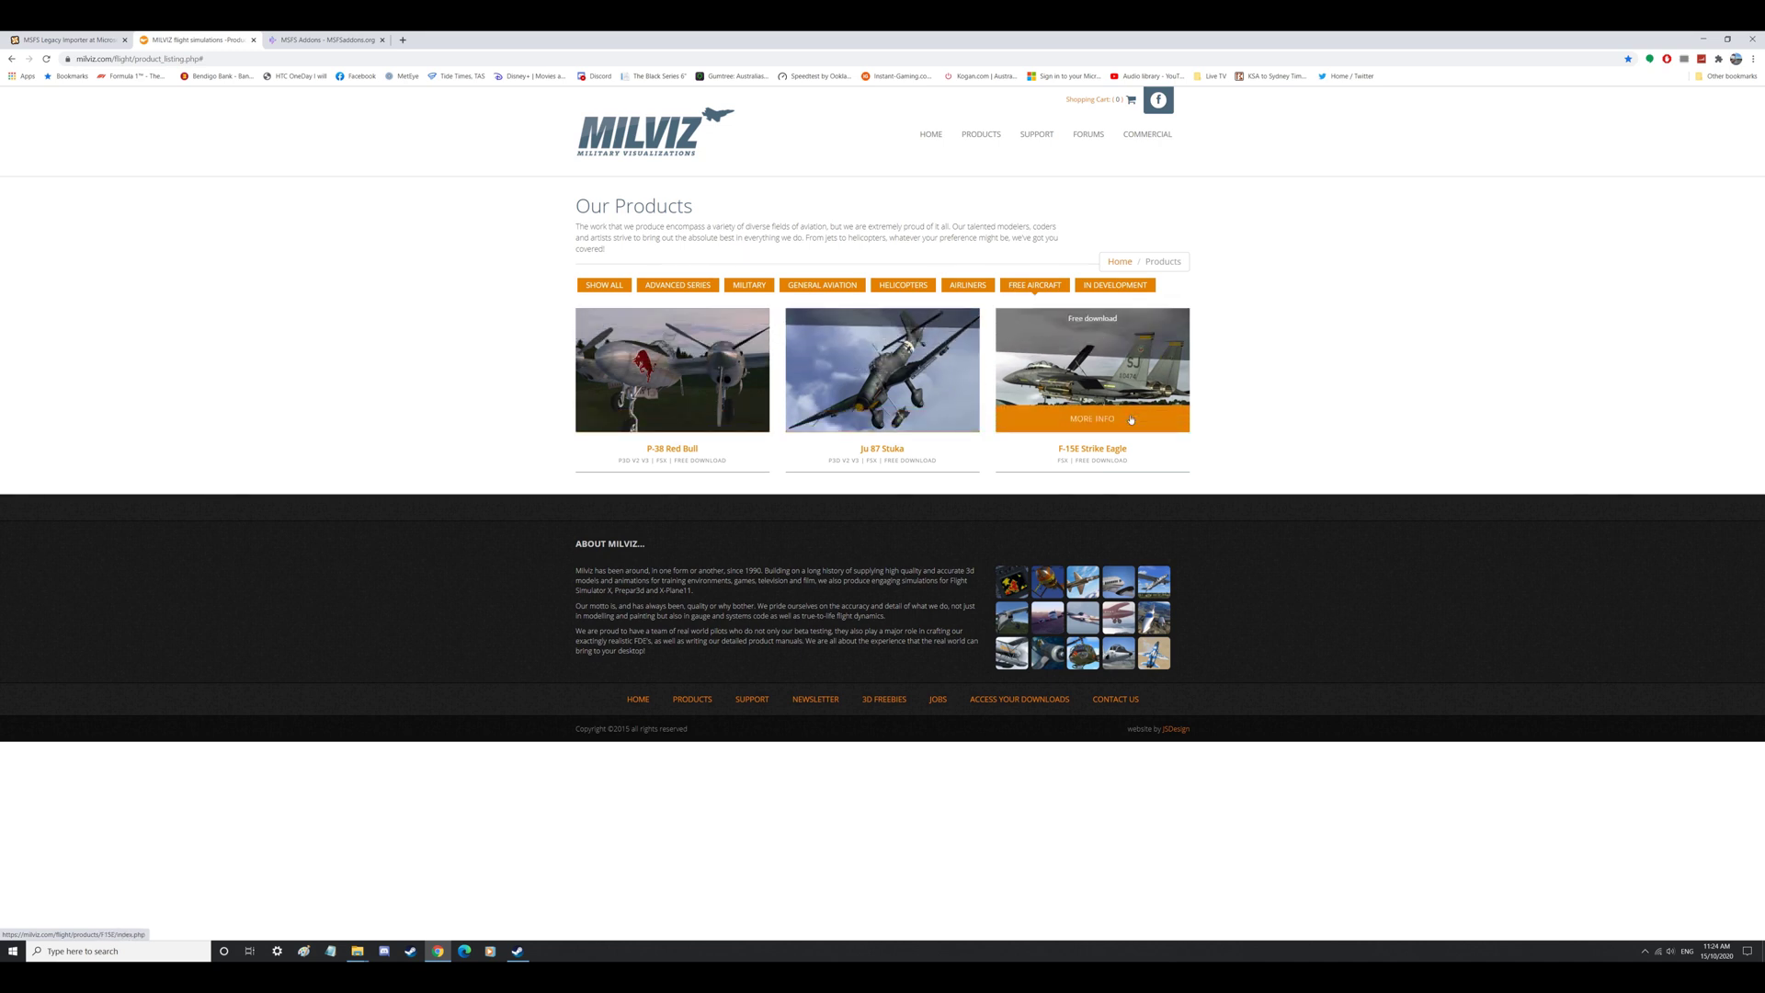
pyautogui.click(1096, 389)
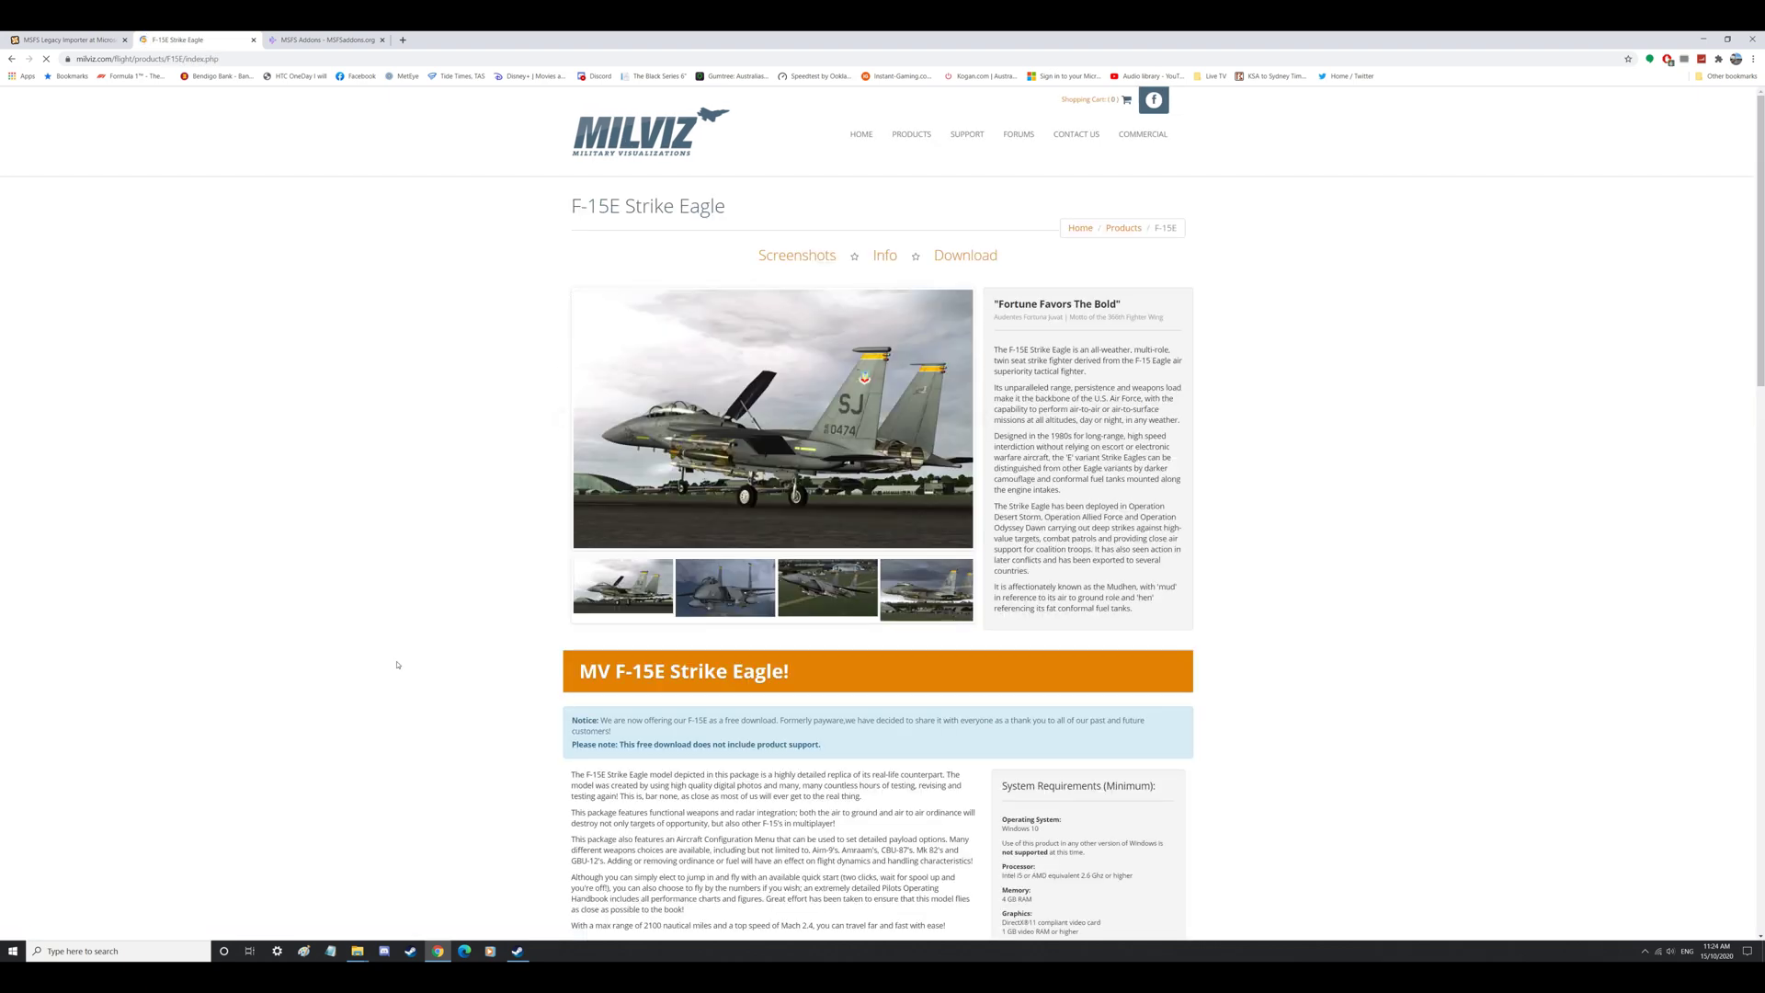
pyautogui.scroll(-4, 397, 664)
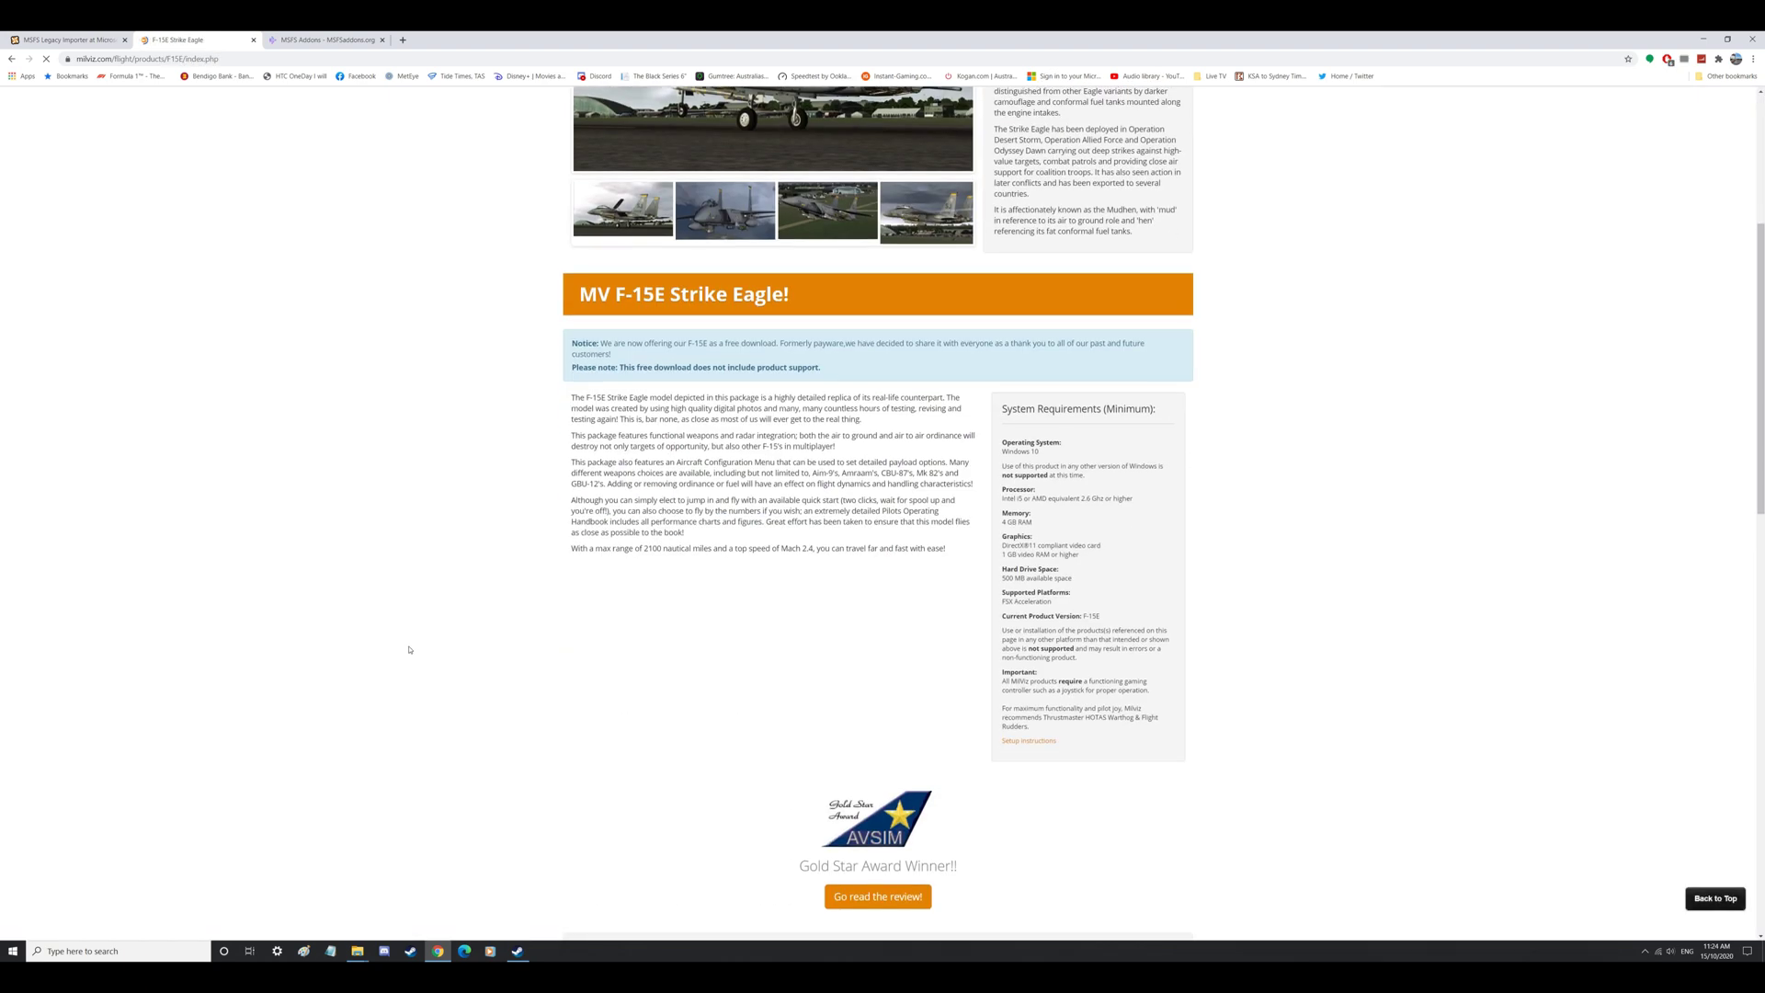
pyautogui.scroll(-3, 445, 638)
pyautogui.scroll(-7, 427, 630)
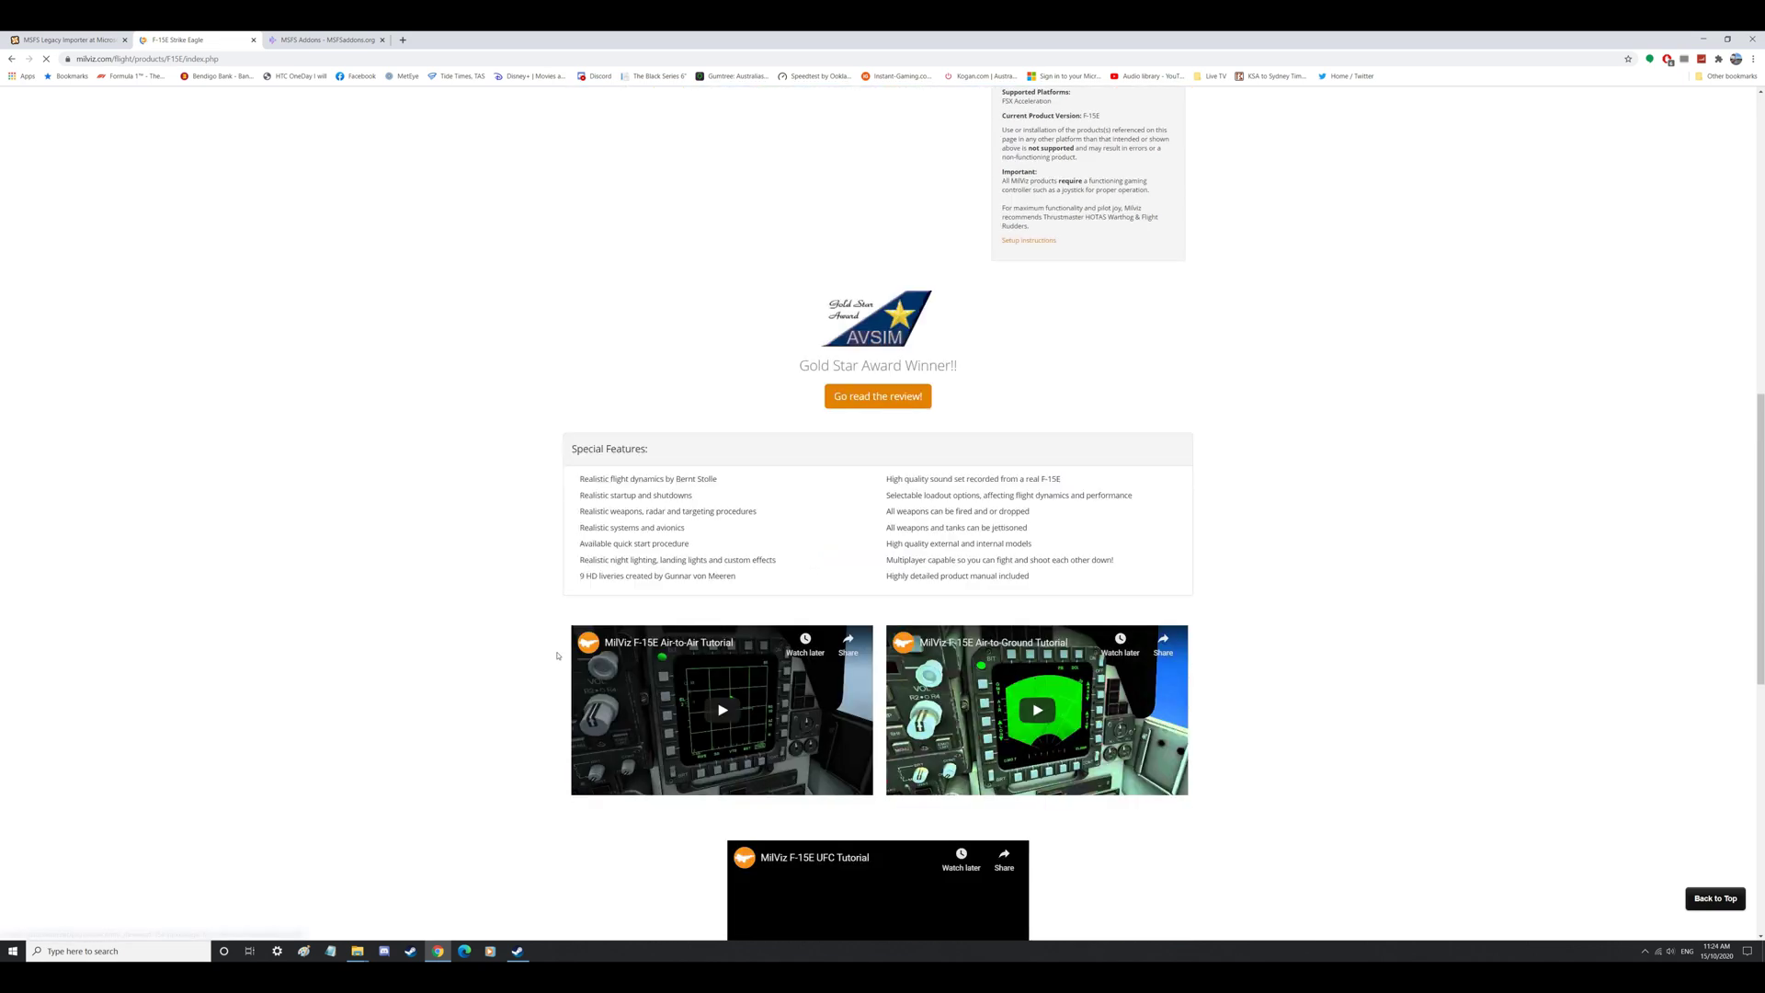
pyautogui.scroll(-1, 432, 632)
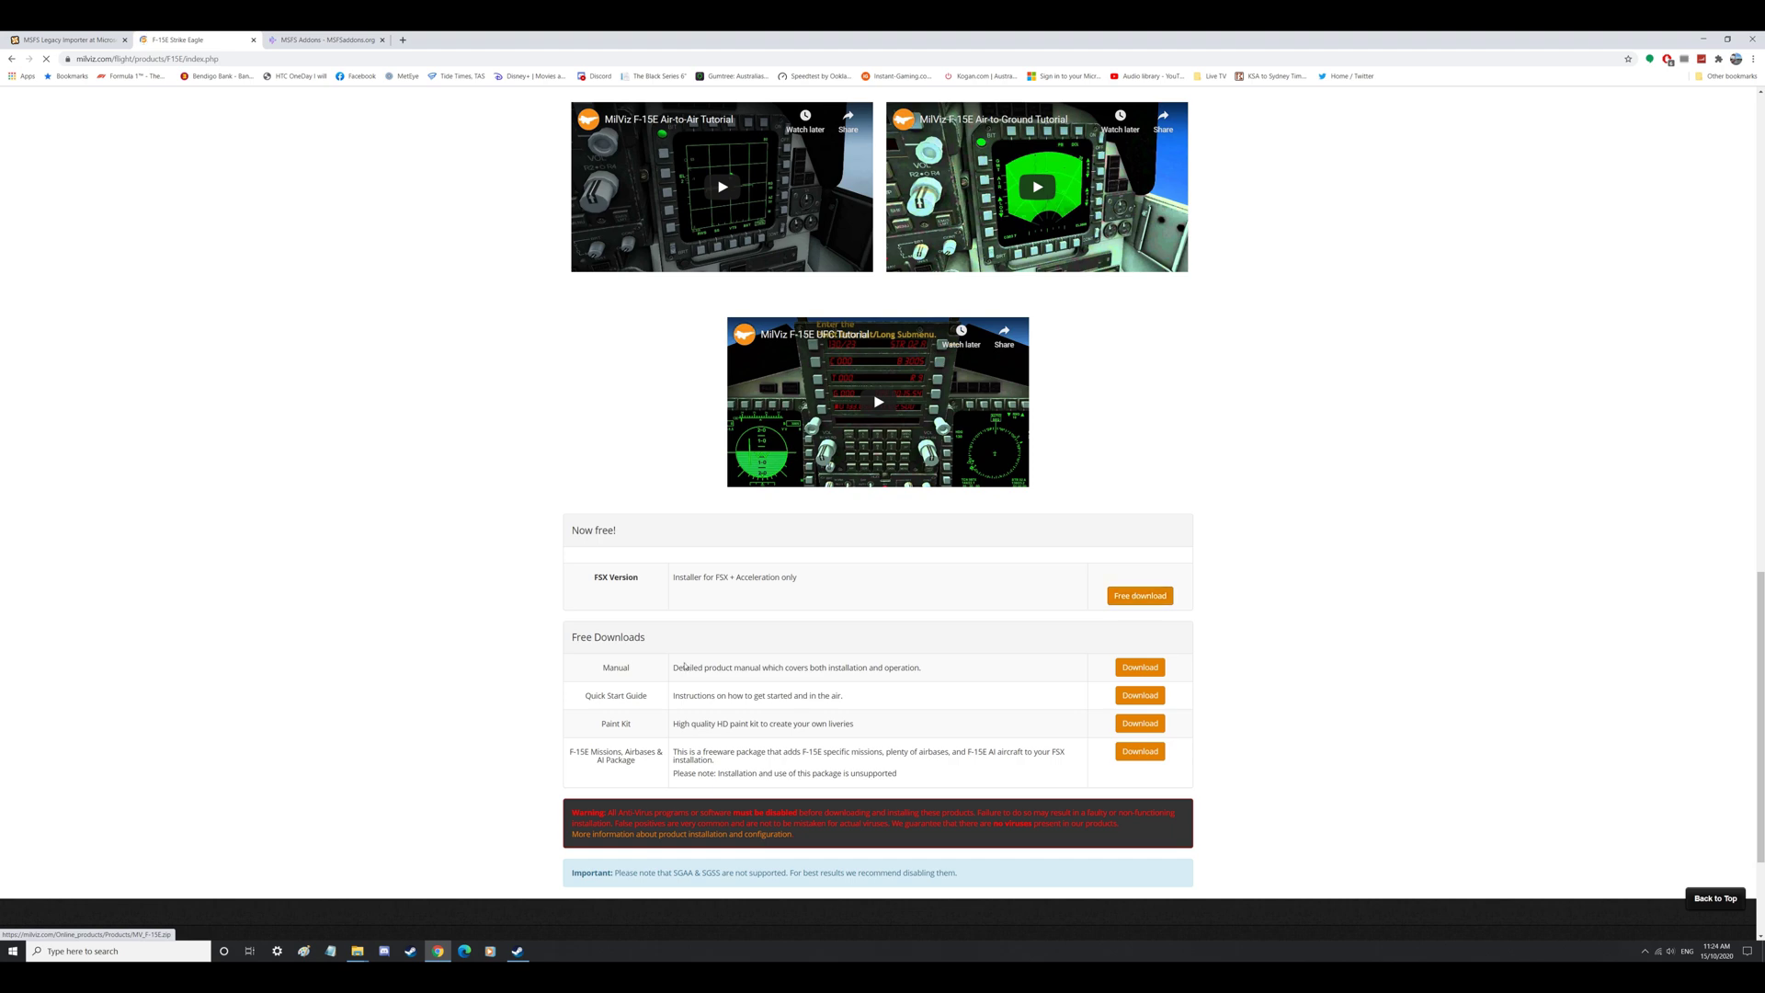
pyautogui.moveTo(360, 953)
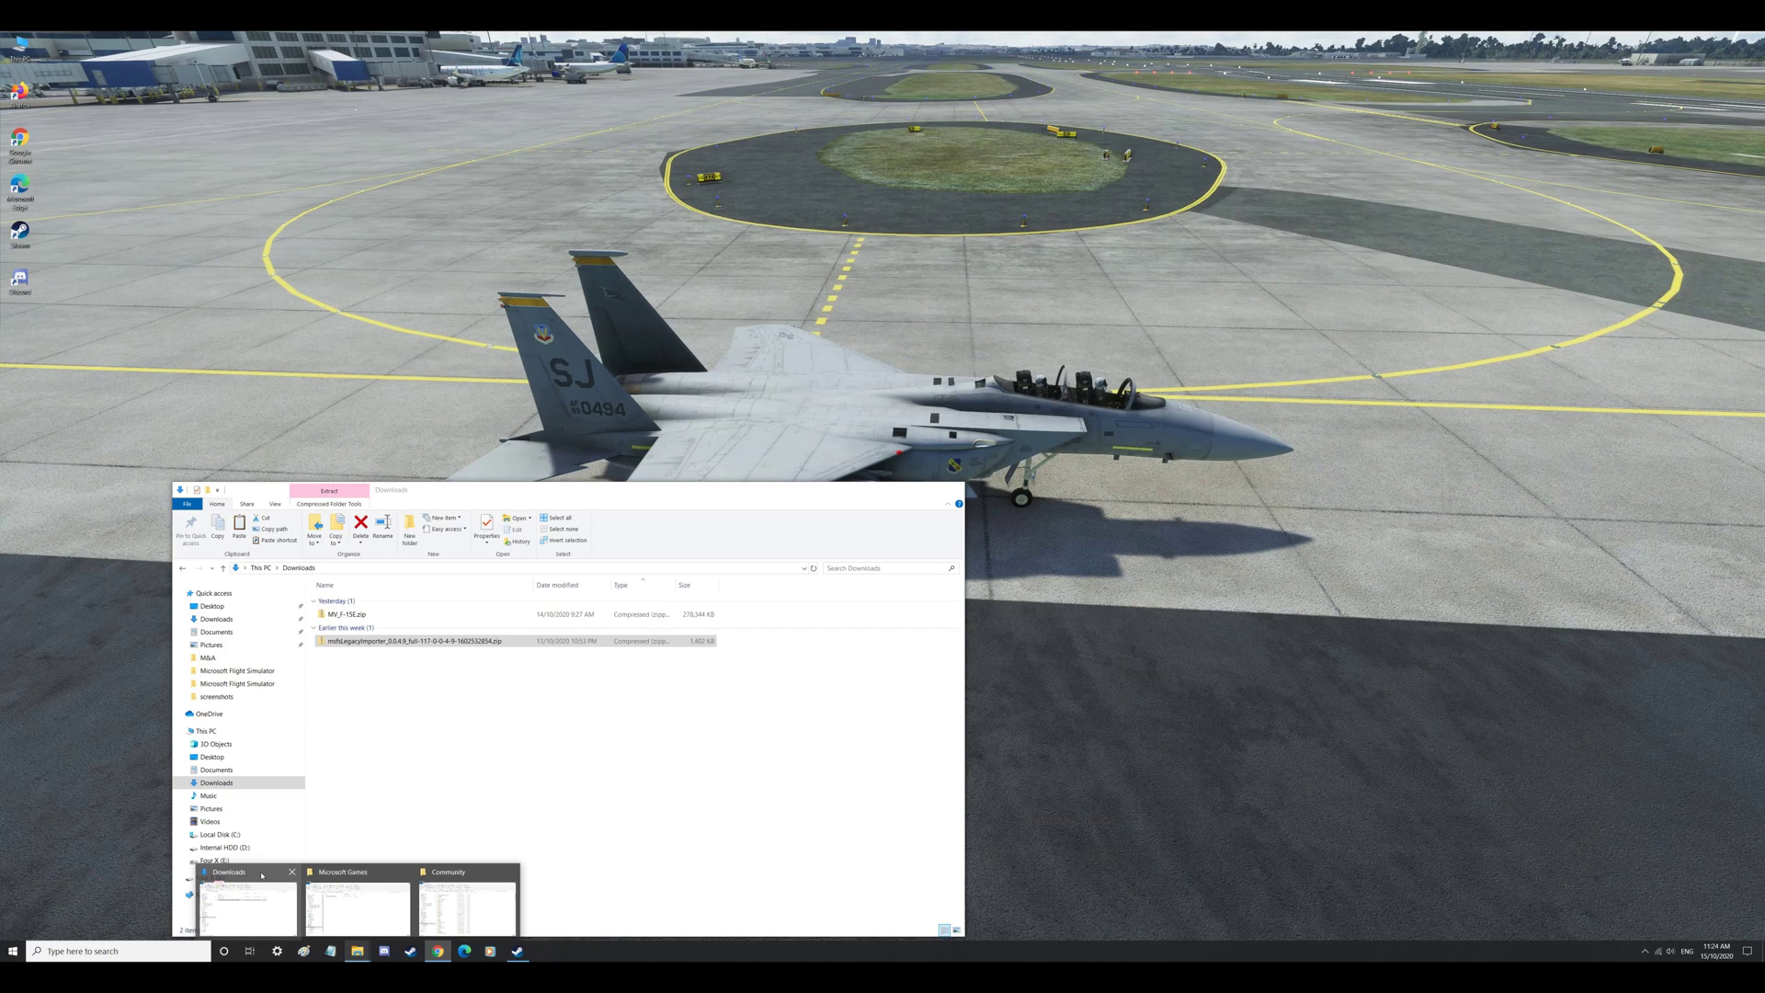
# Step: Extract all files from the msfsLegacyImporter zip in Downloads to the suggested folder
pyautogui.click(262, 875)
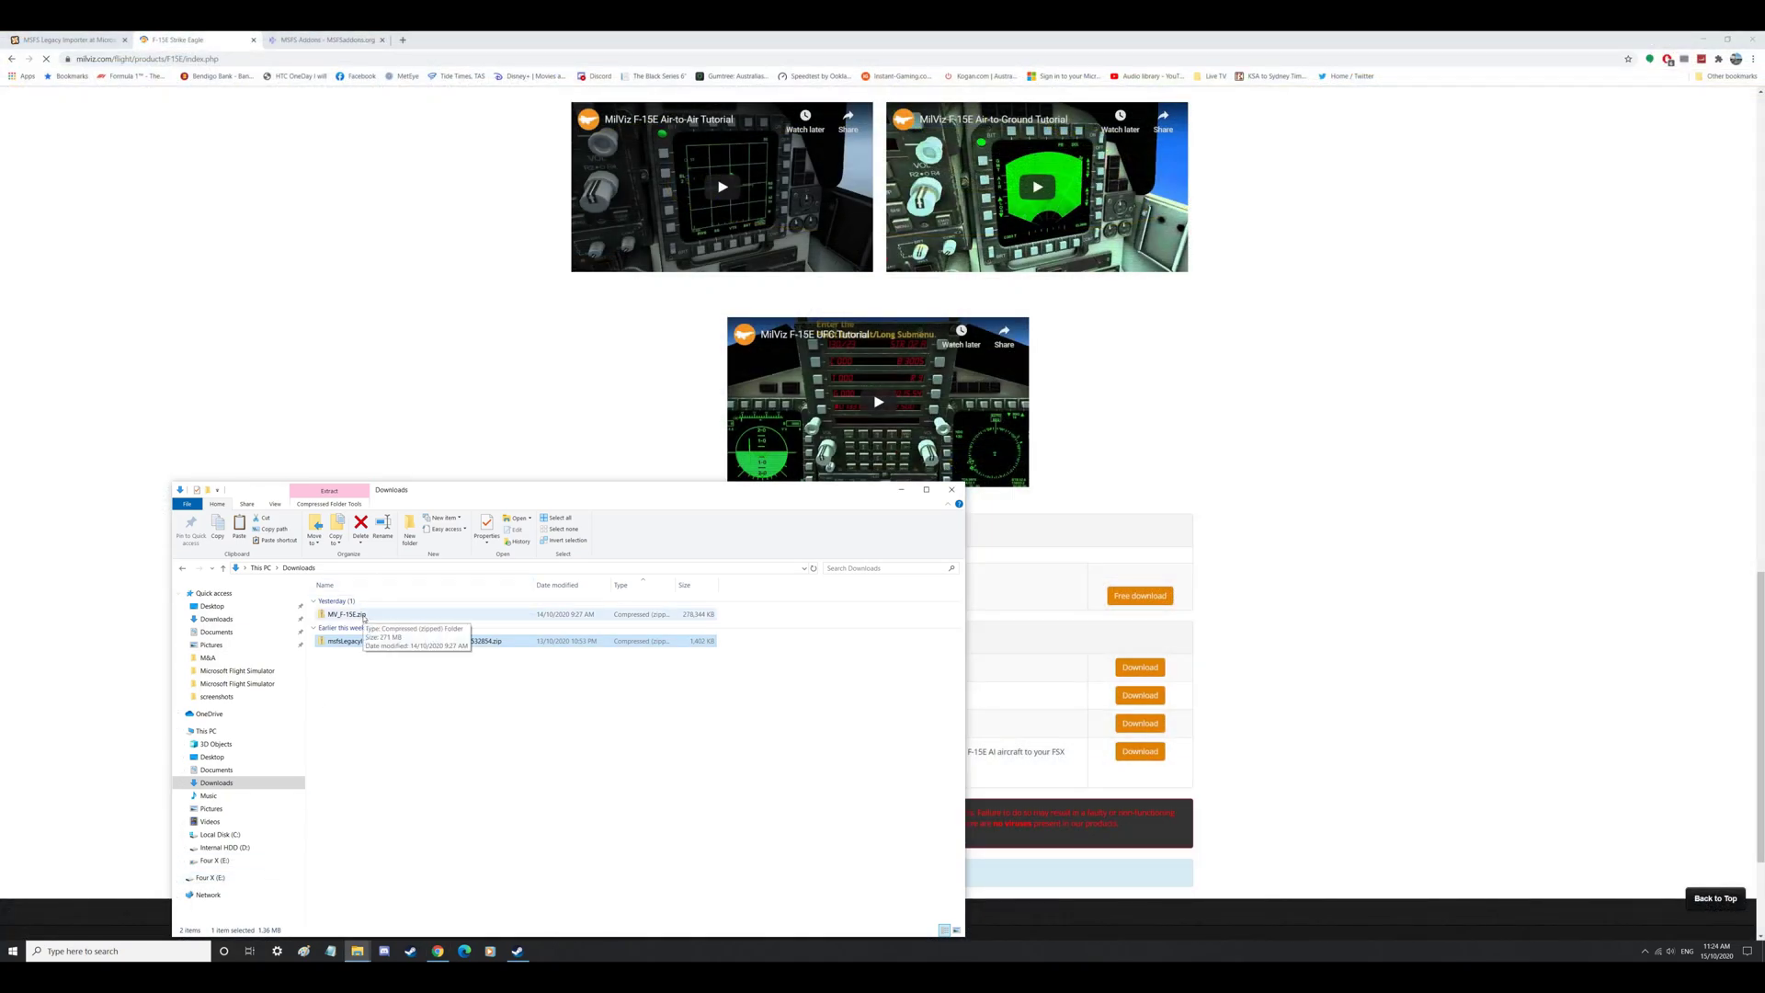
pyautogui.click(1701, 39)
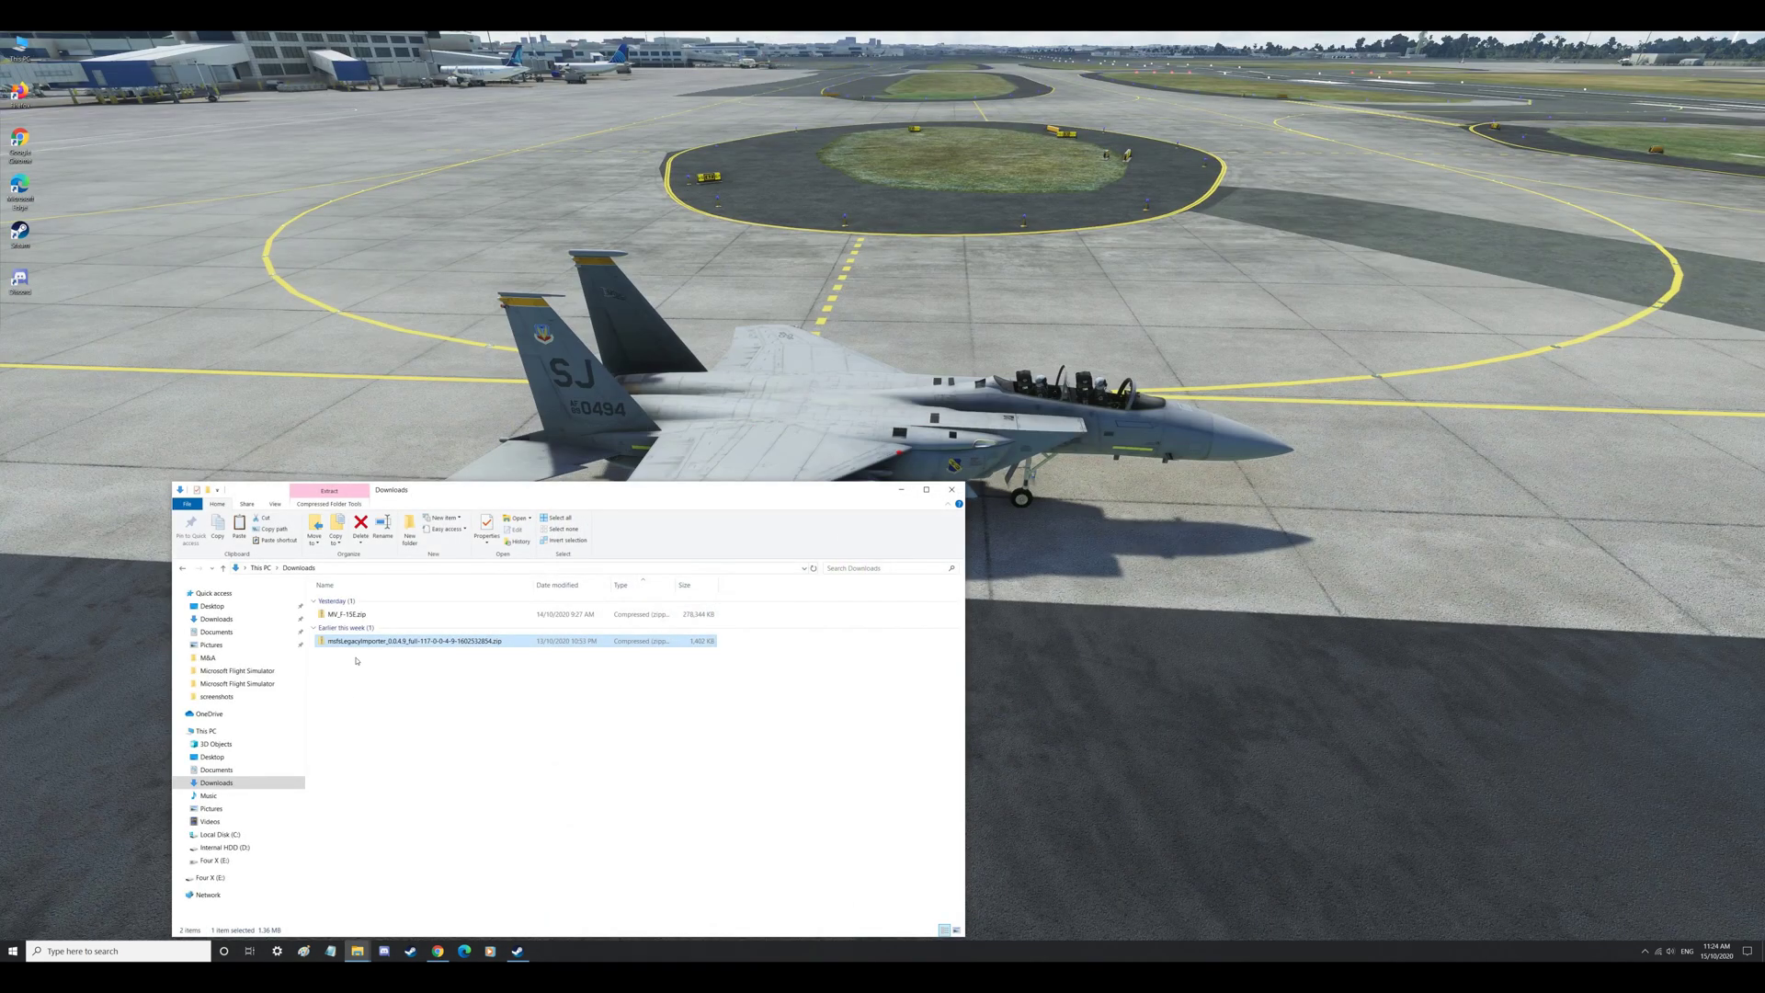
pyautogui.doubleClick(359, 641)
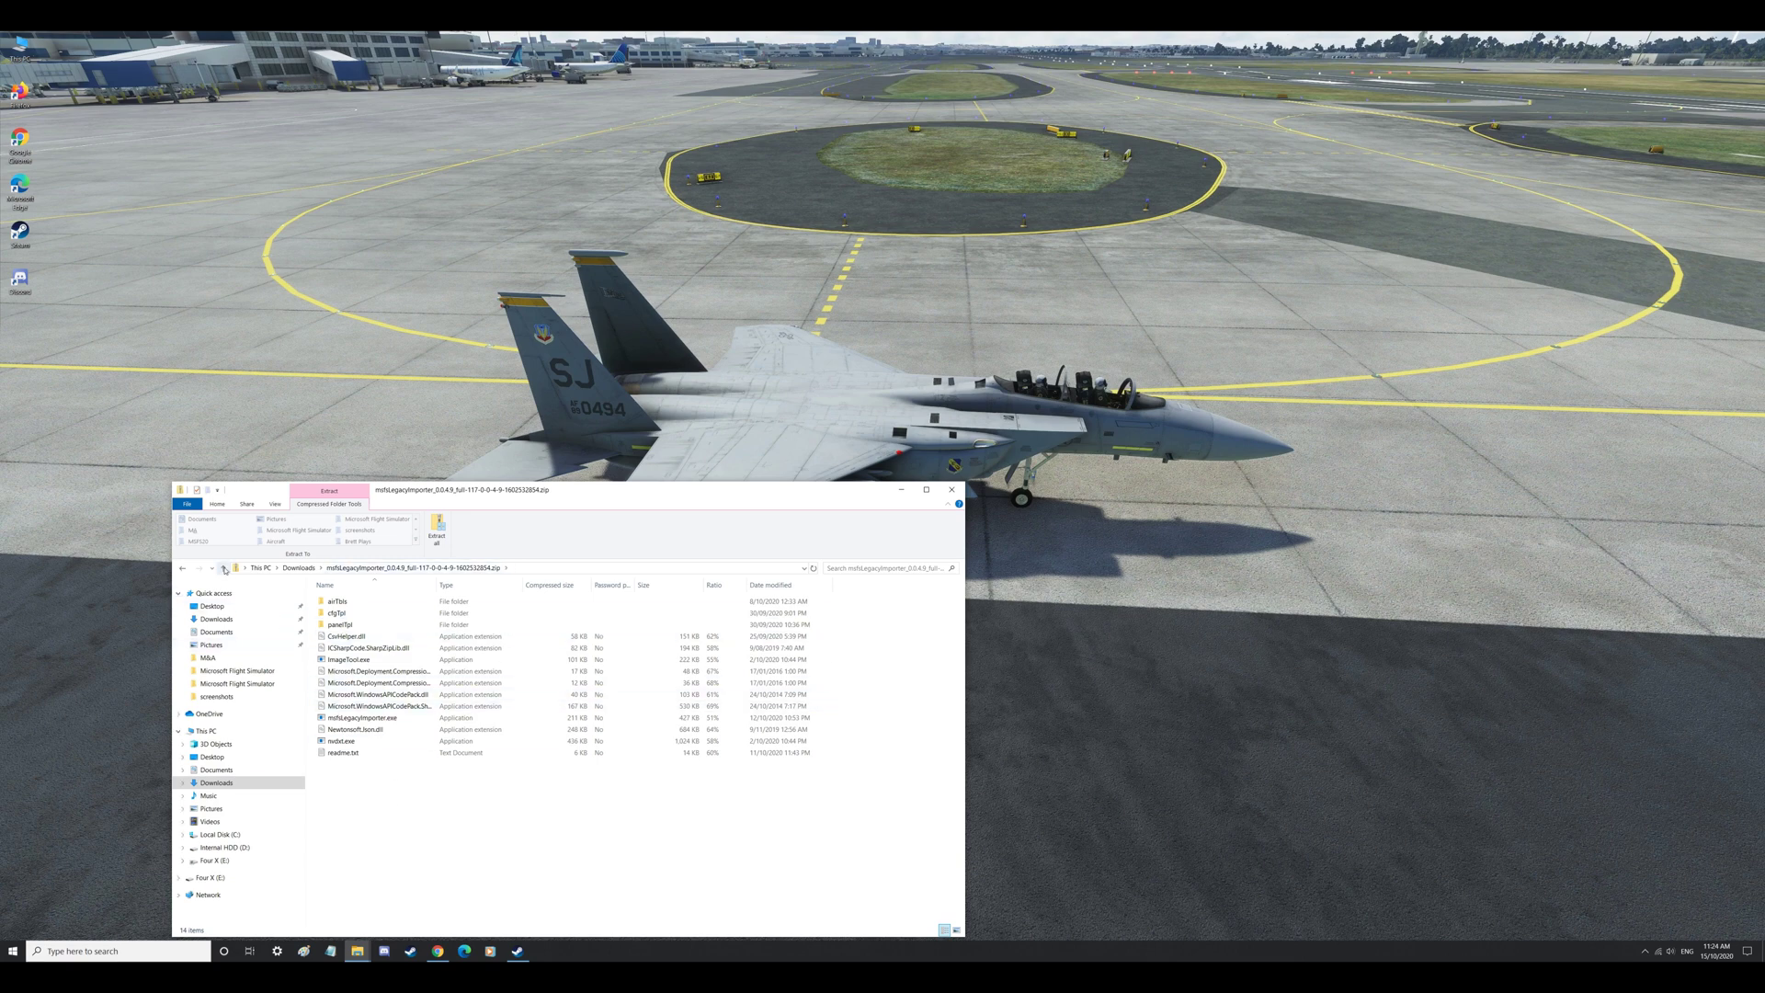
pyautogui.click(225, 568)
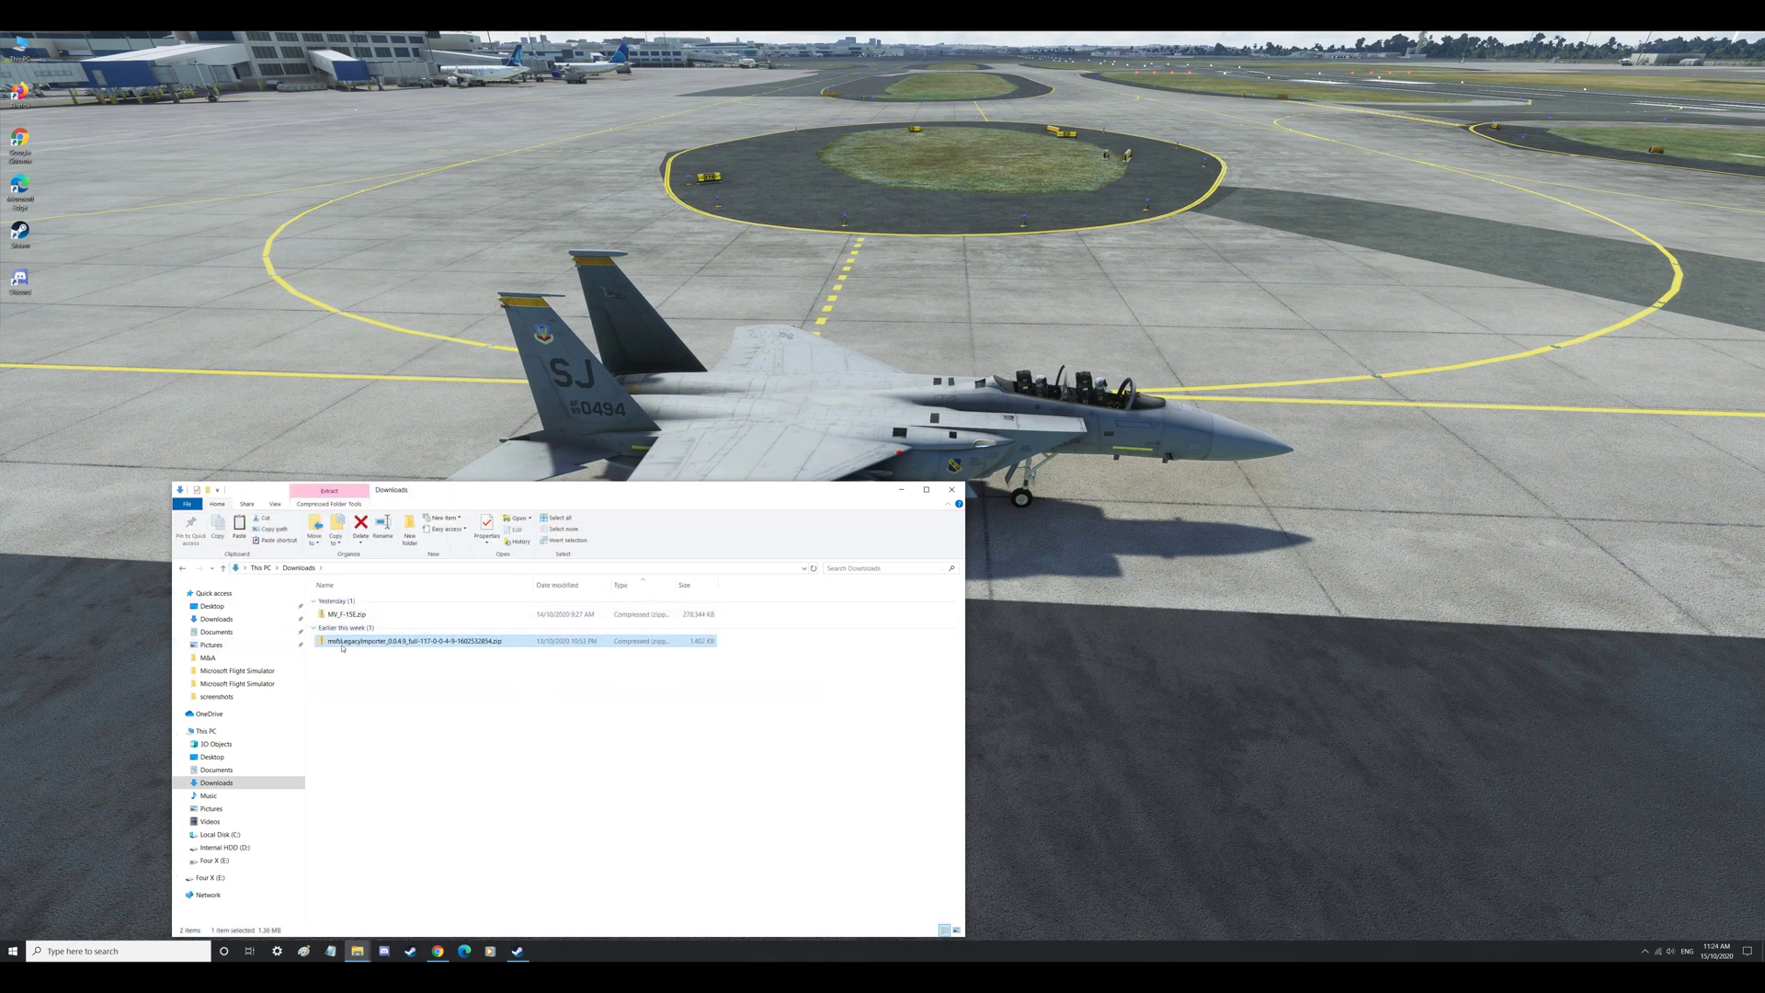
pyautogui.rightClick(342, 647)
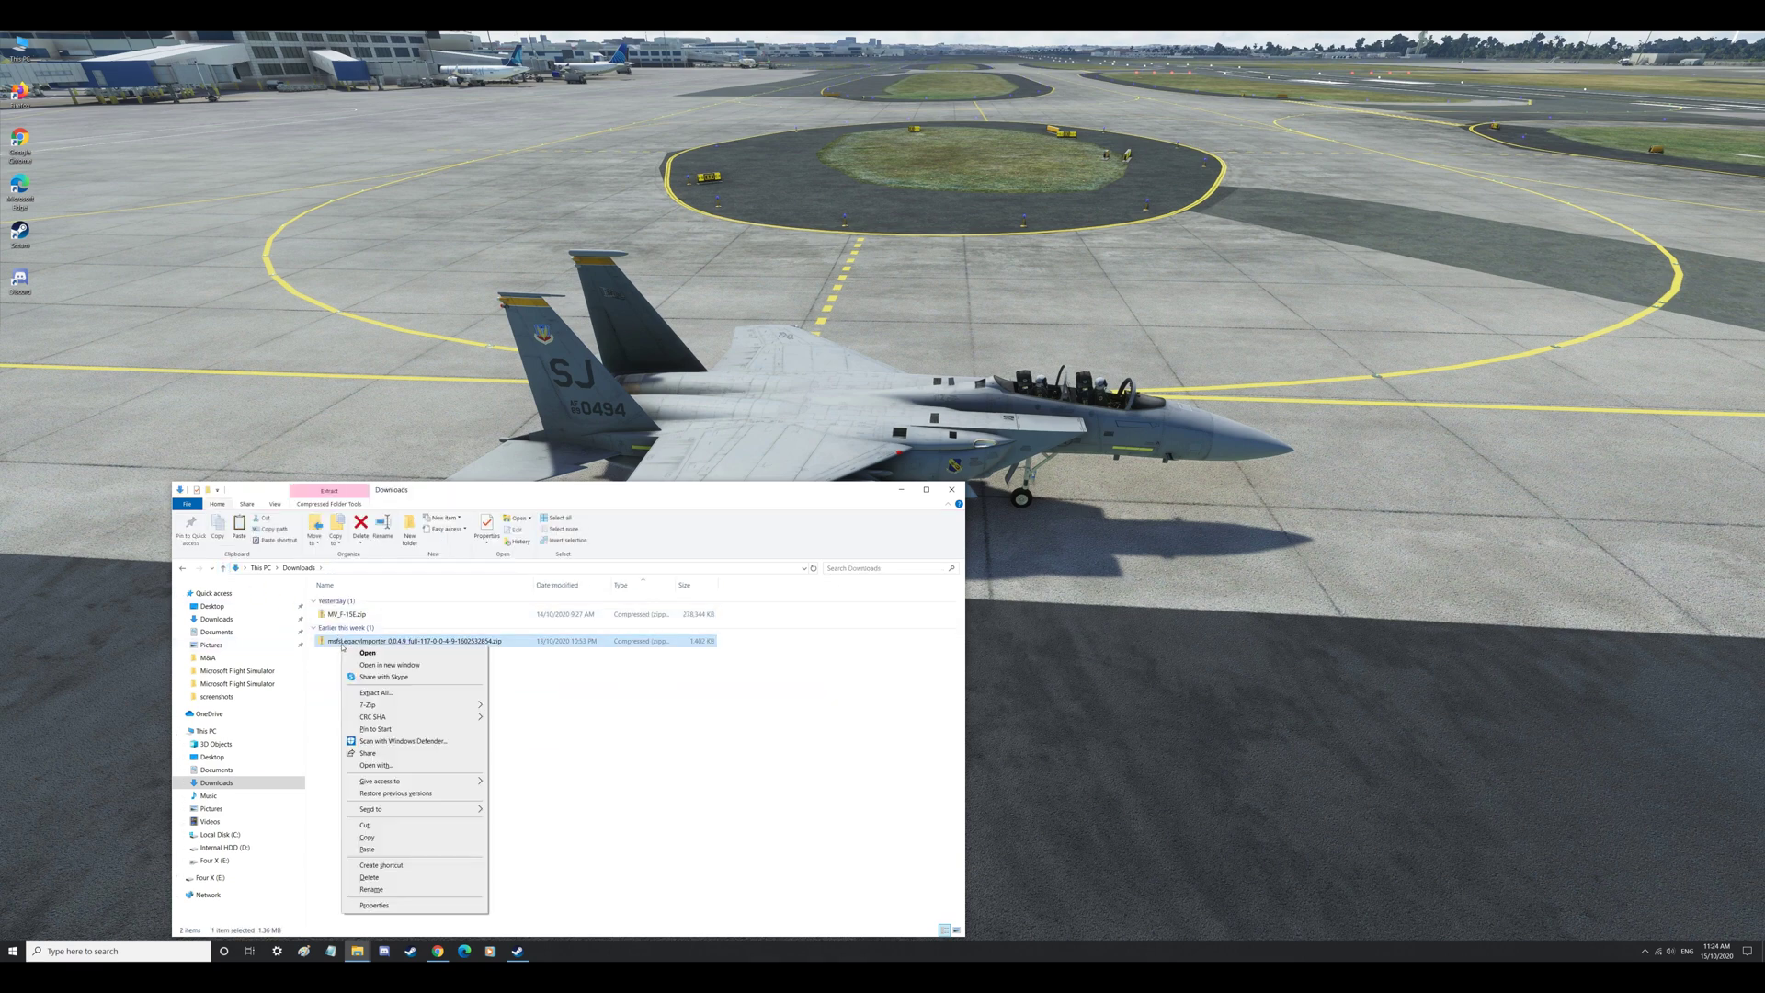
pyautogui.click(398, 693)
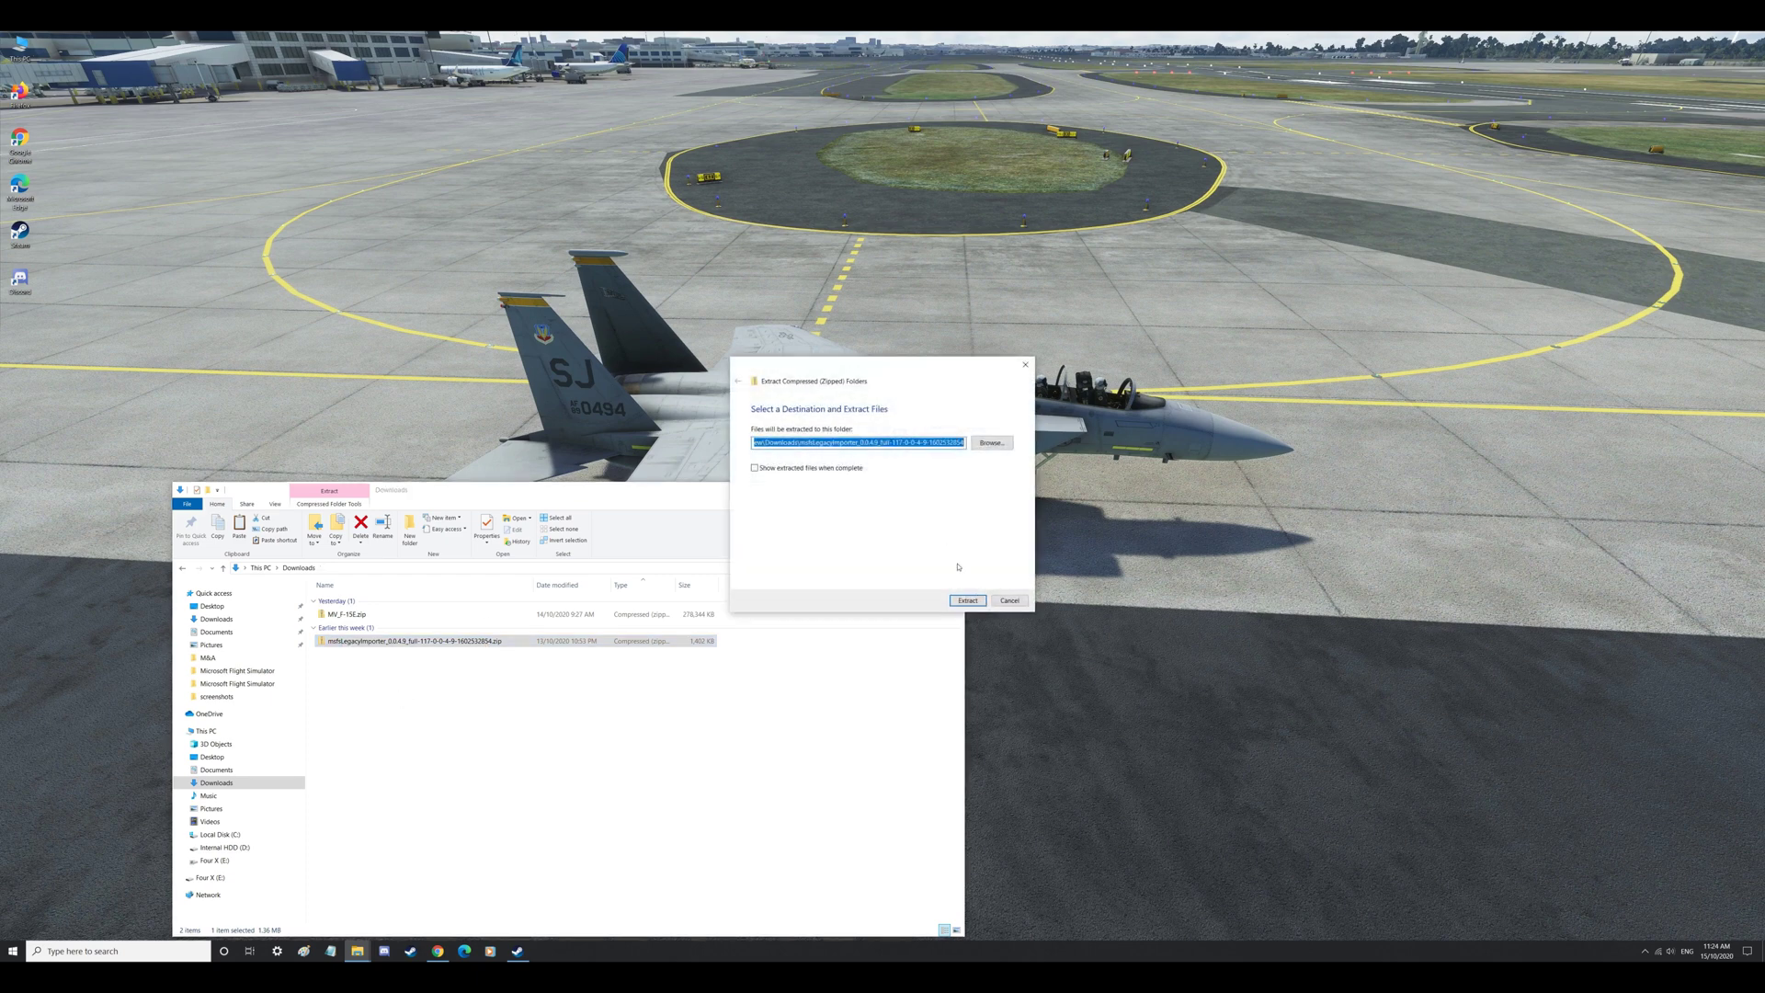
pyautogui.click(961, 600)
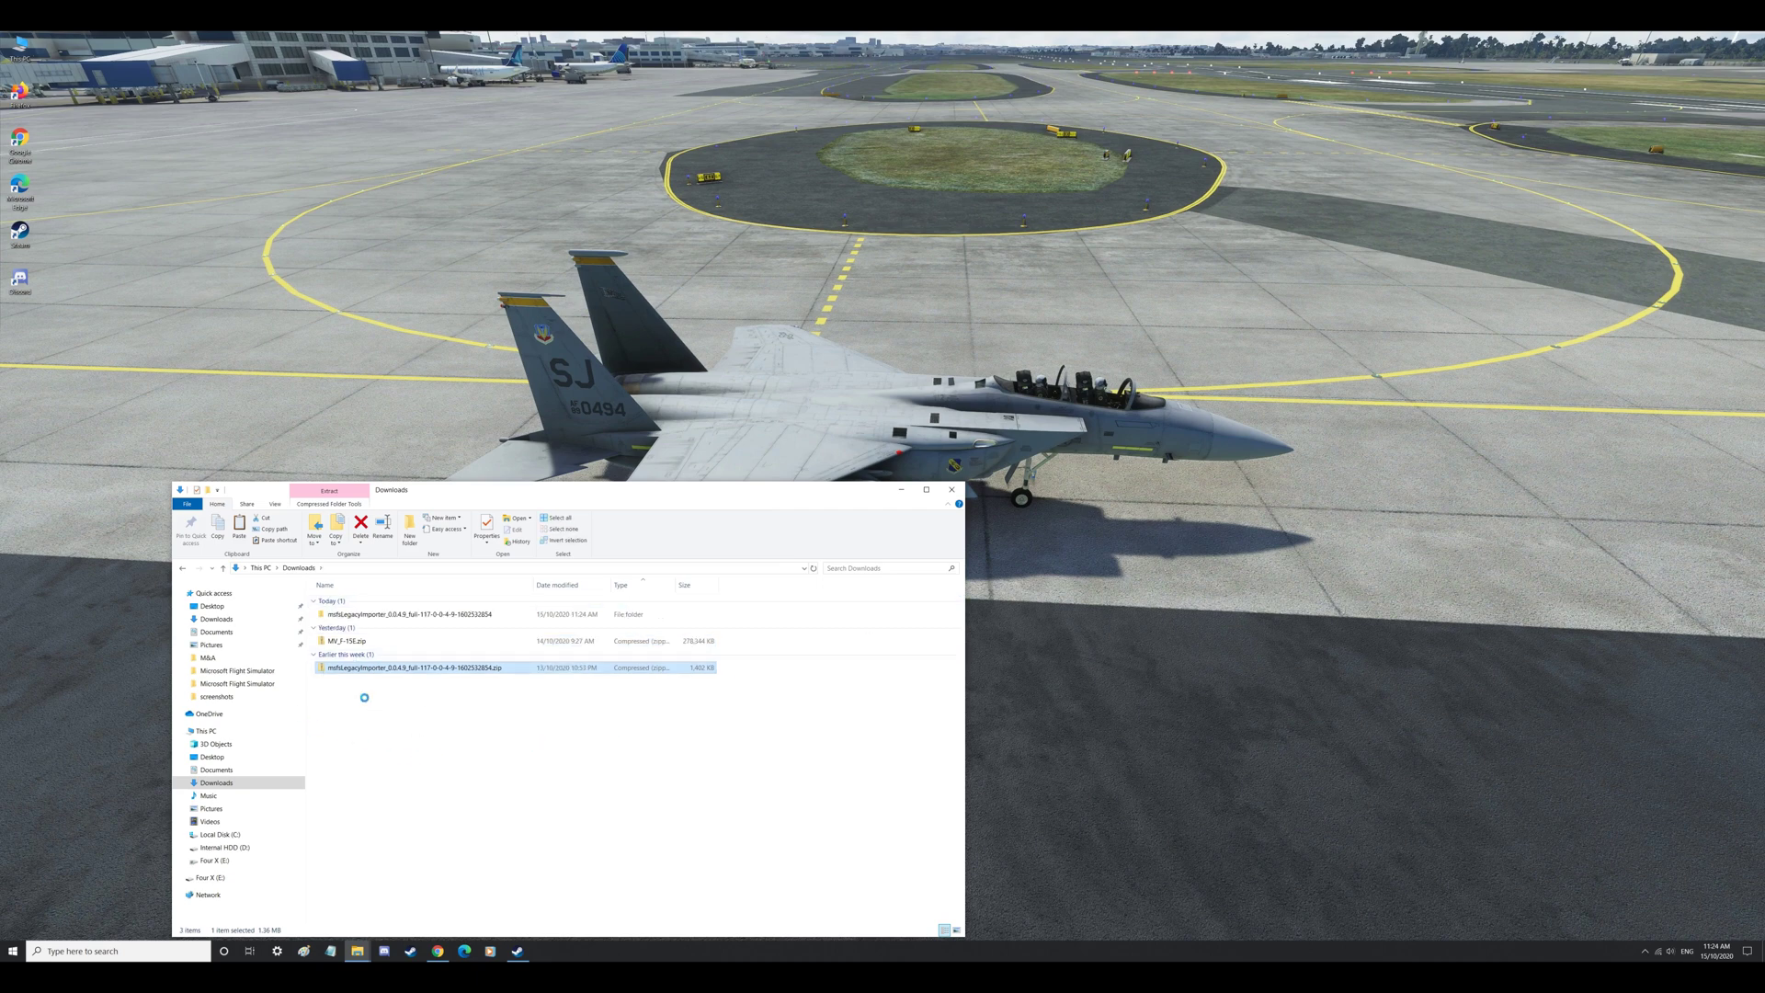
# Step: Open the extracted msfsLegacyImporter folder and put a desktop shortcut to msfsLegacyImporter.exe
pyautogui.click(368, 614)
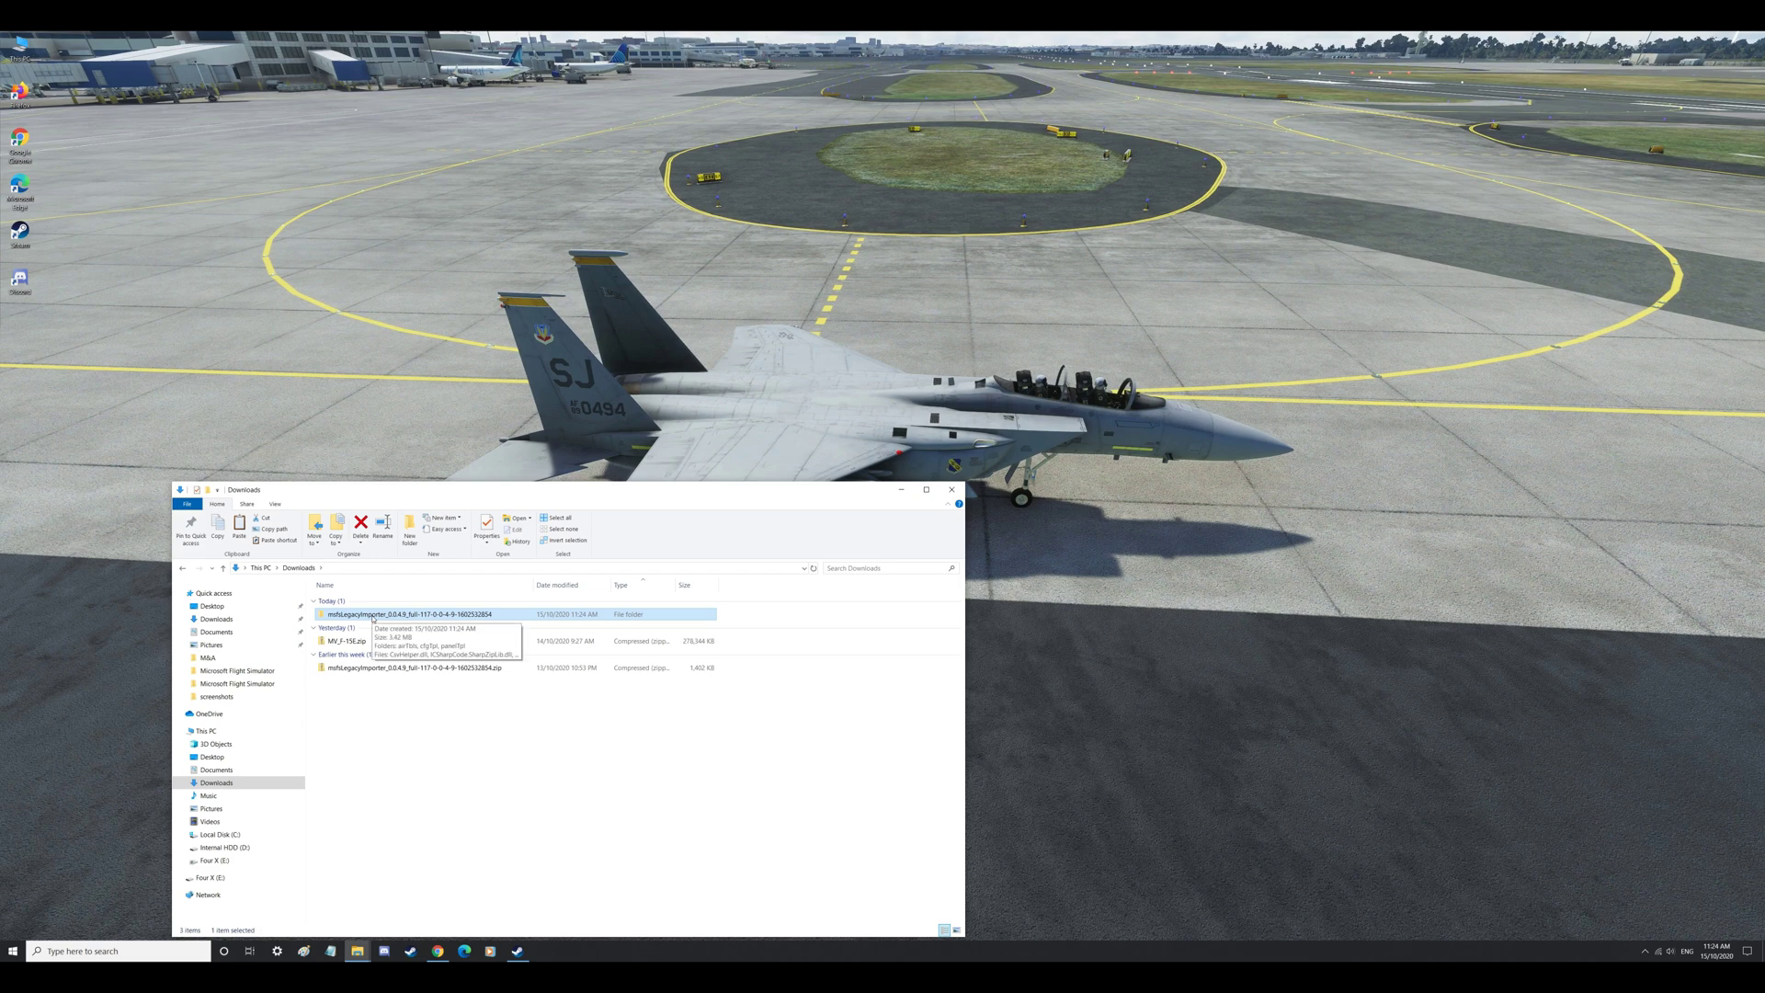
pyautogui.doubleClick(371, 615)
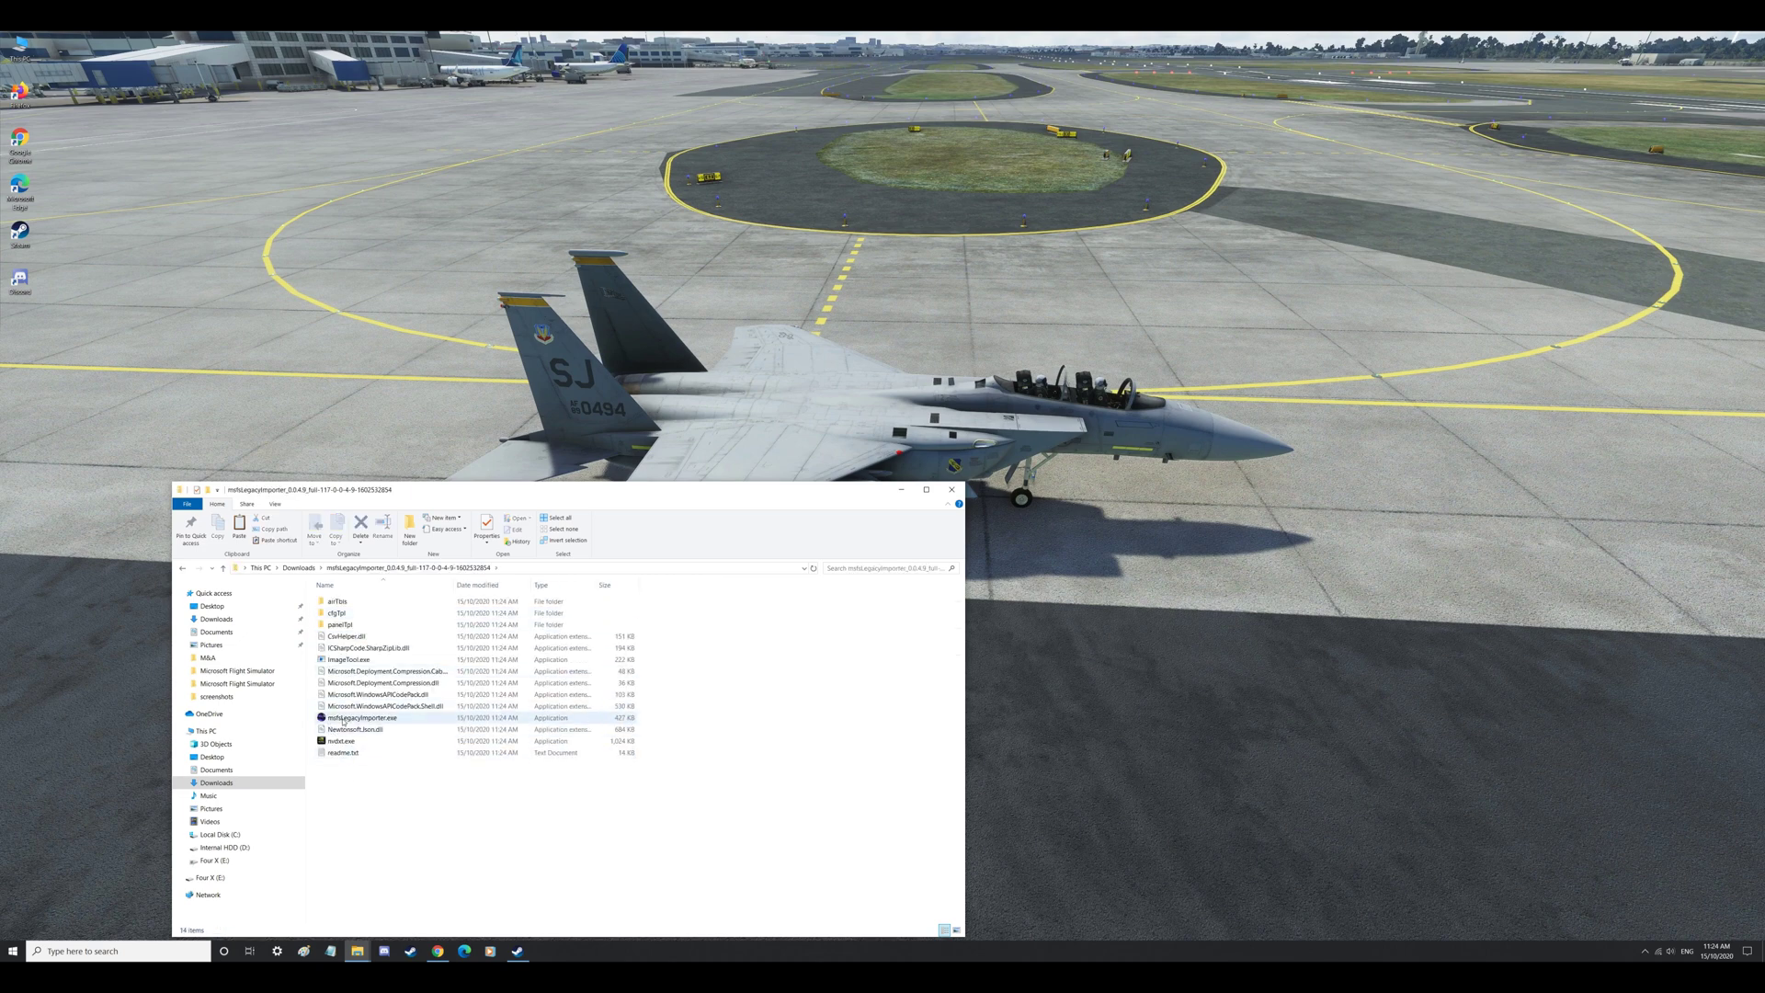
pyautogui.moveTo(343, 720); pyautogui.dragTo(154, 392, button='right')
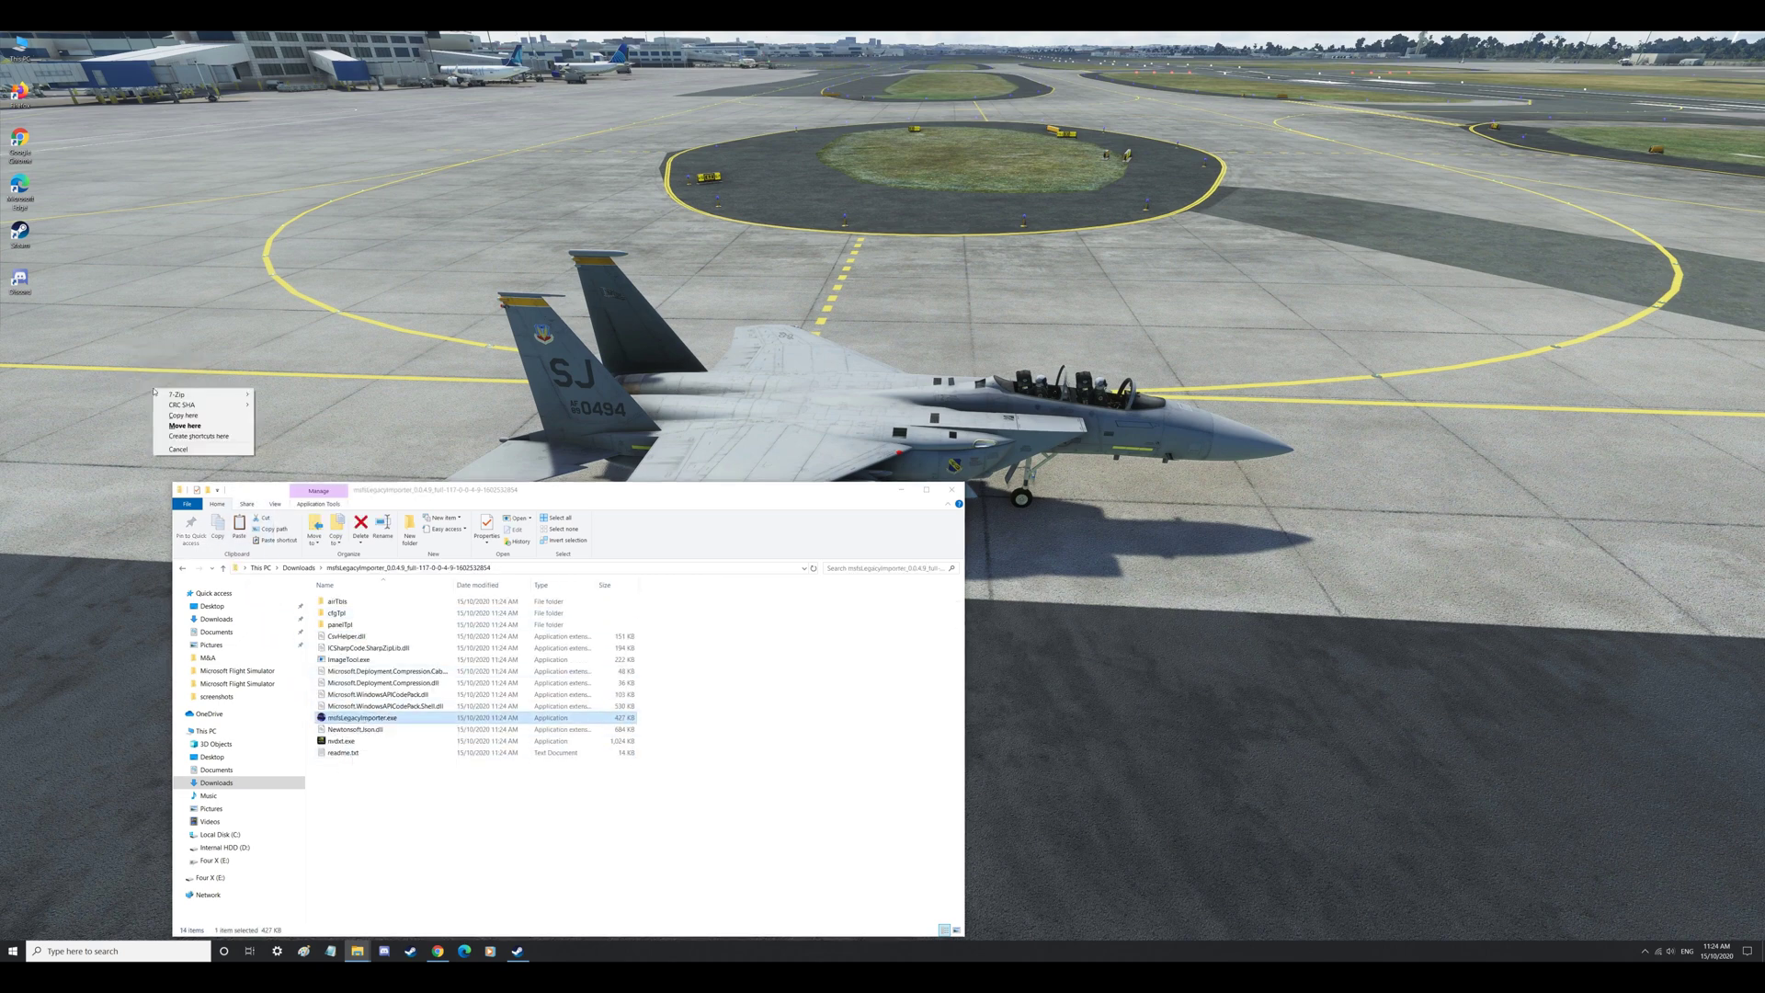
pyautogui.click(177, 437)
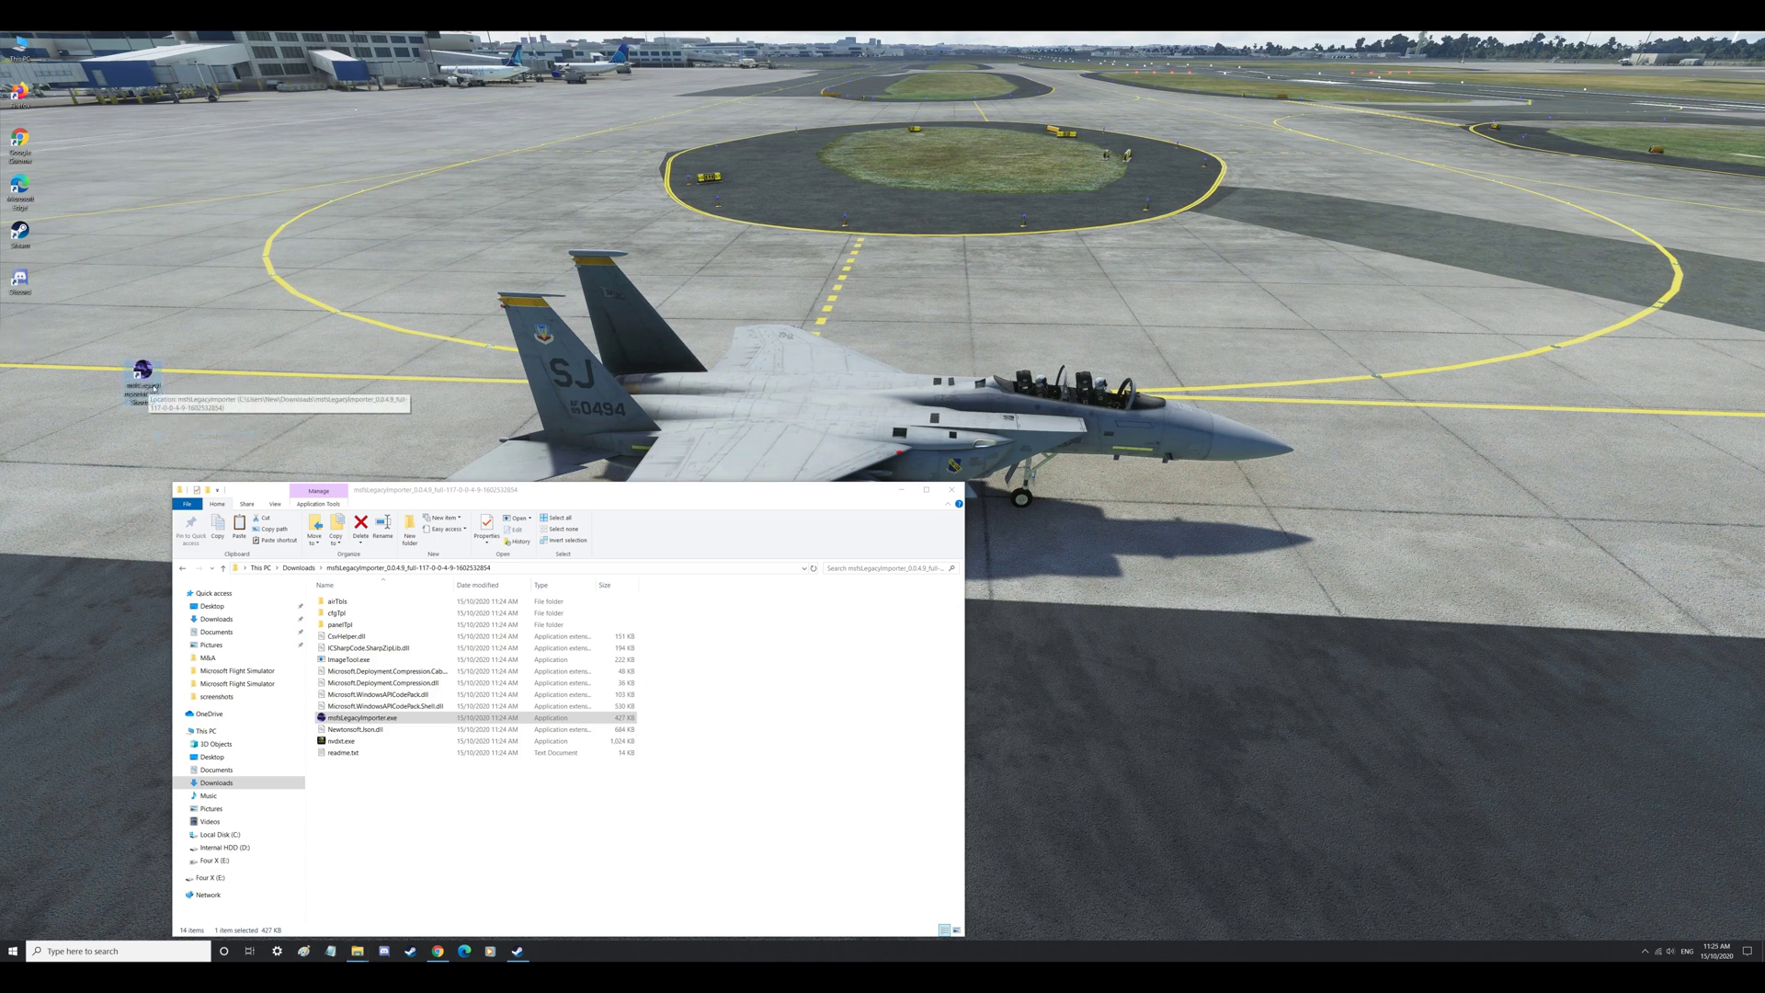
pyautogui.moveTo(106, 349); pyautogui.dragTo(26, 326)
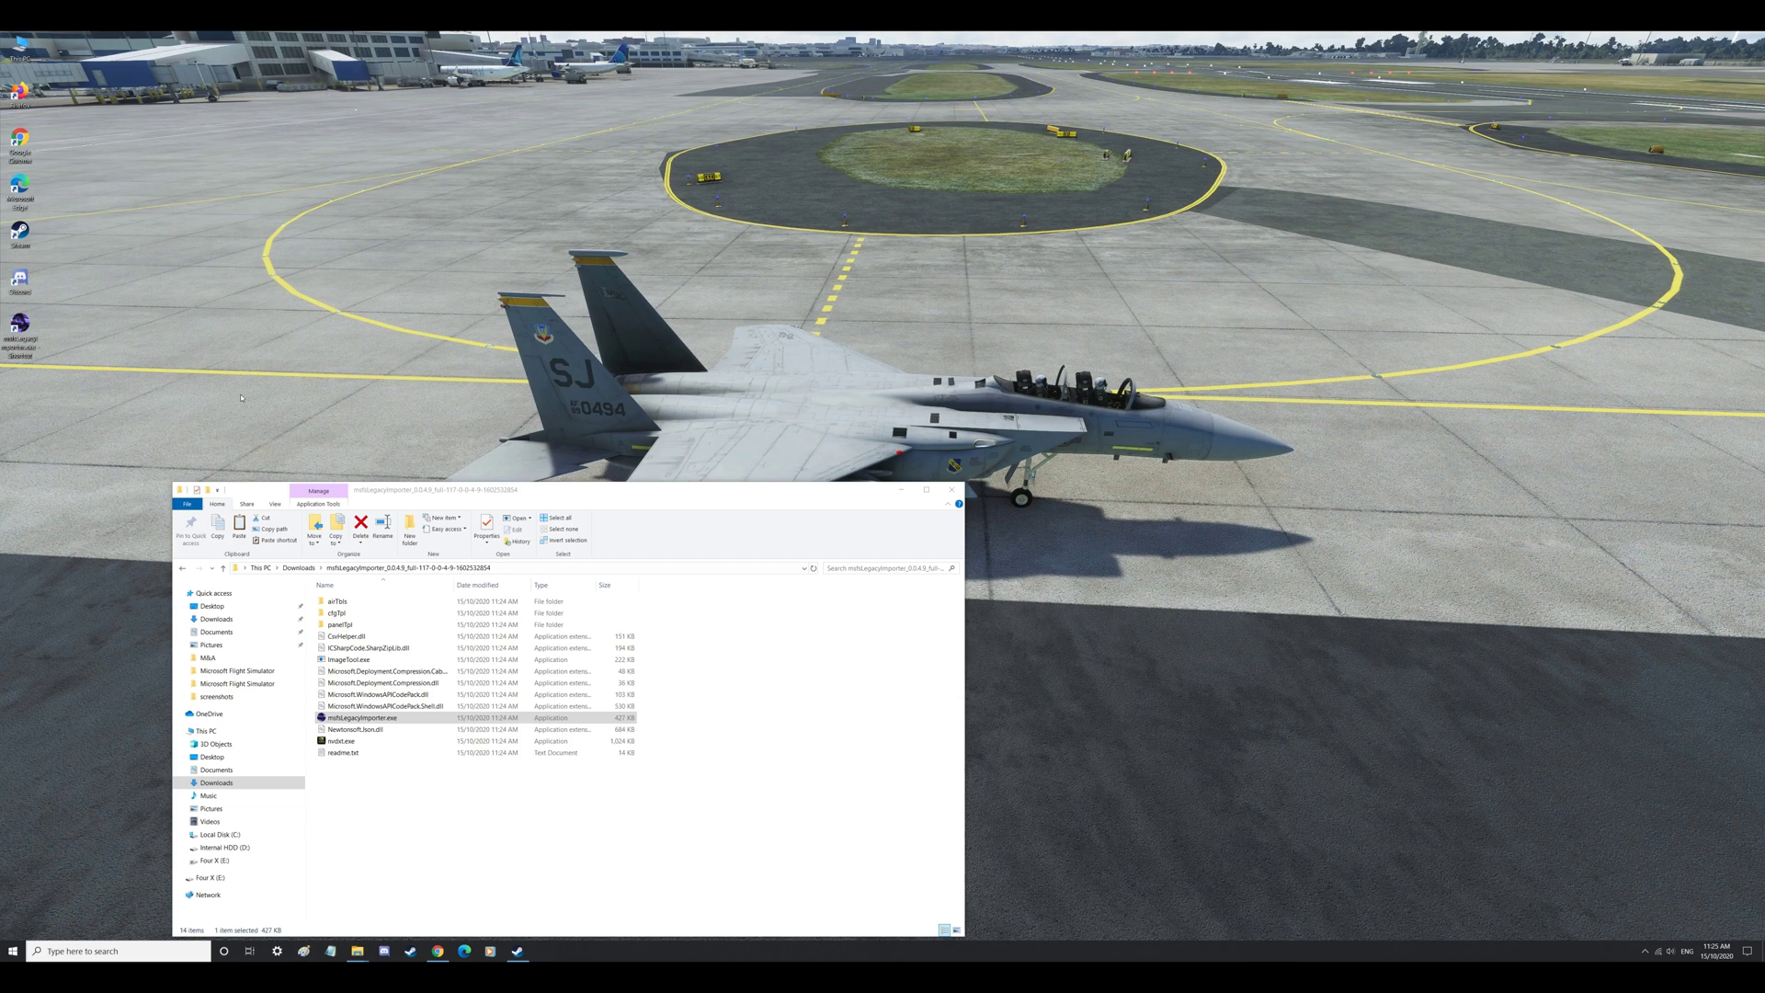
# Step: Open MV_F-15E.zip from Downloads and run MILVIZ_F15E_Setup_1_1_SPU.exe
pyautogui.click(225, 569)
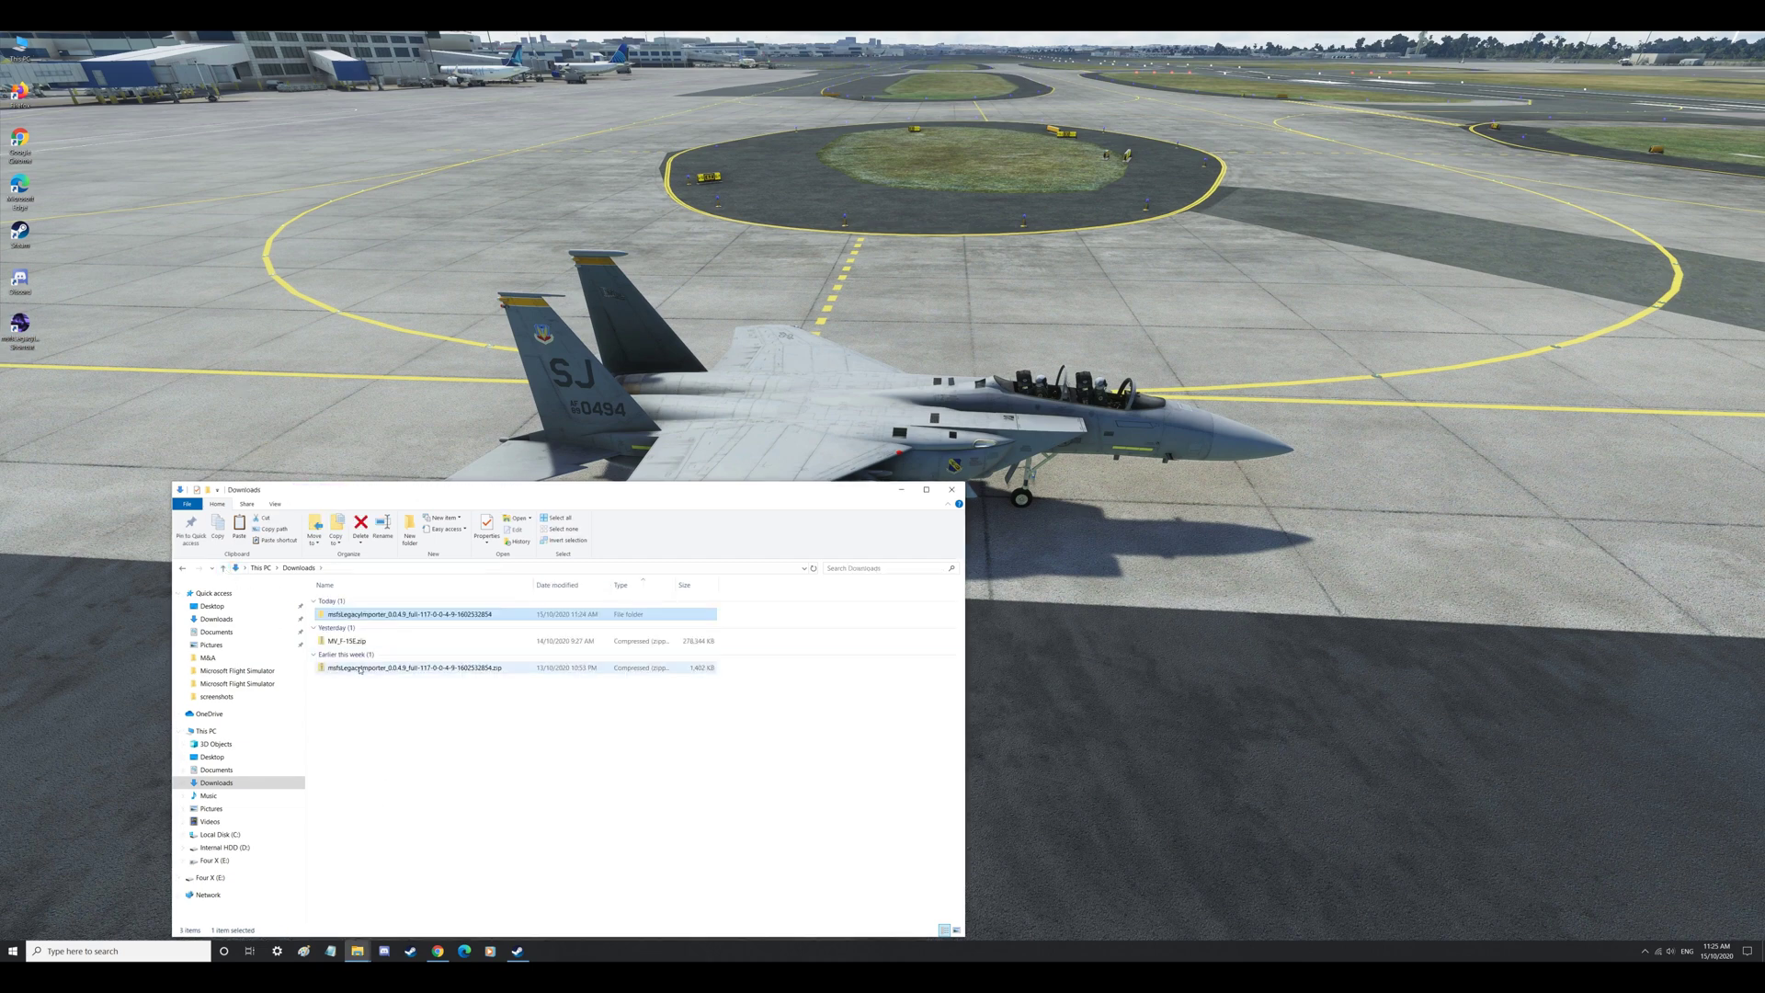
pyautogui.doubleClick(347, 641)
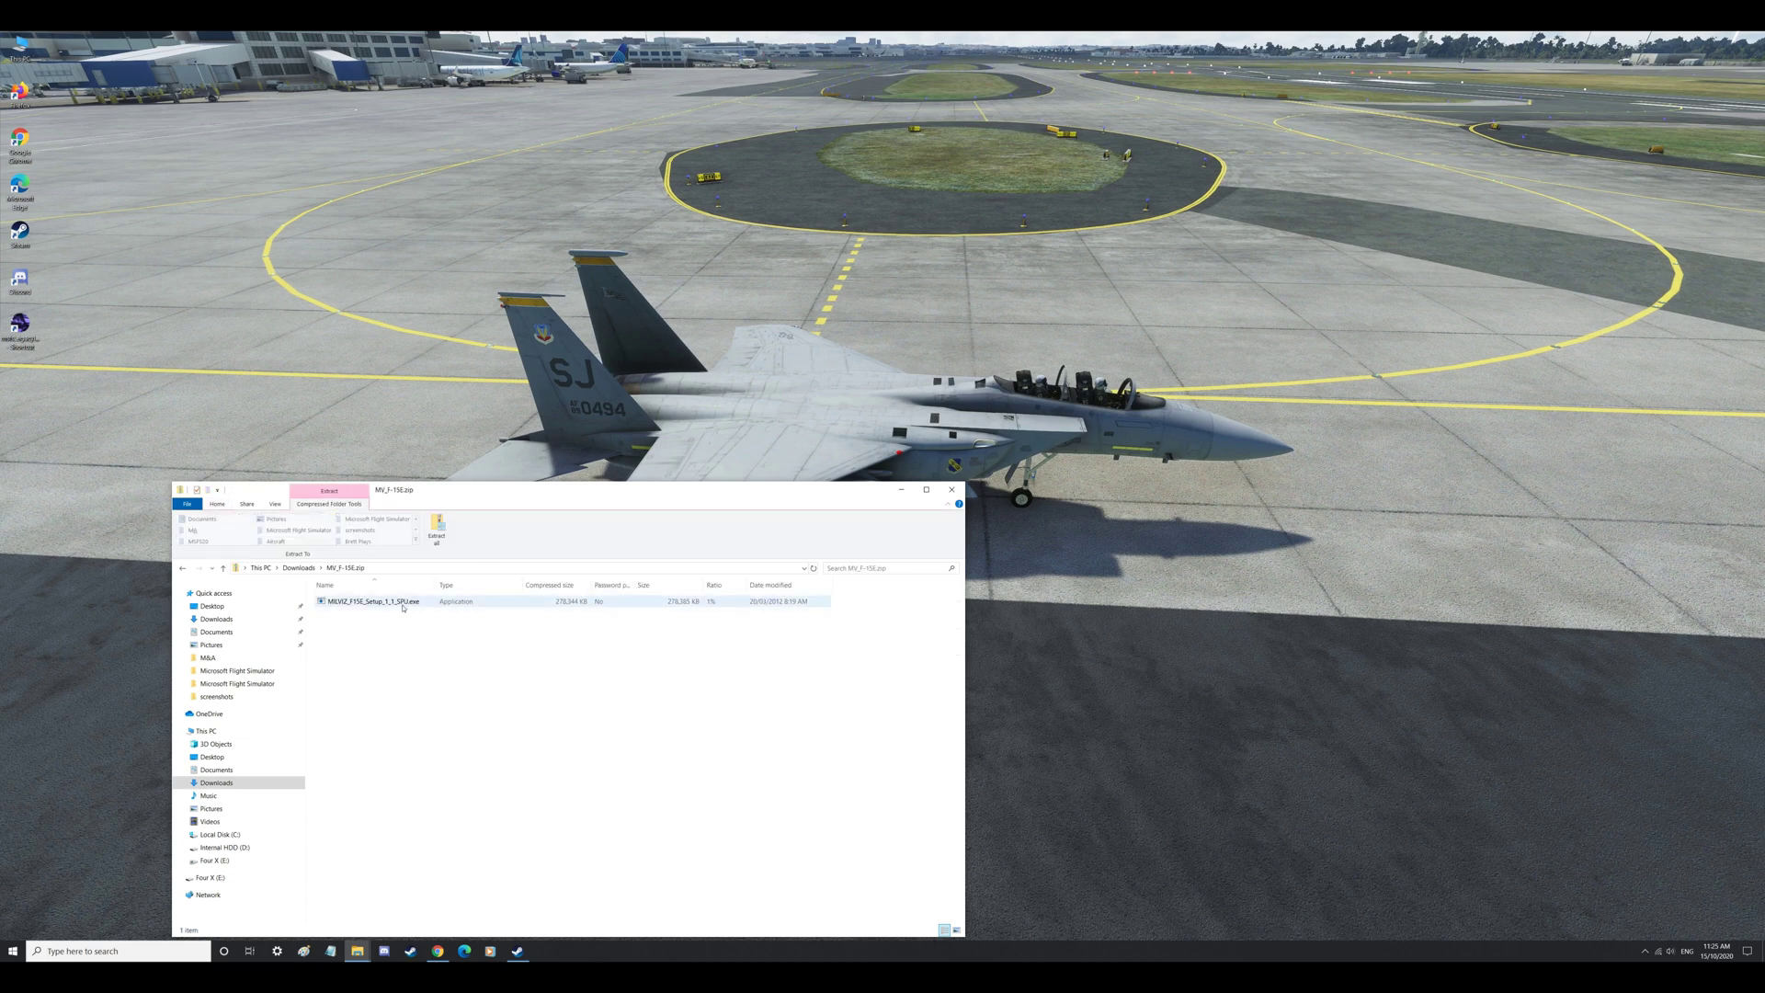
pyautogui.click(365, 603)
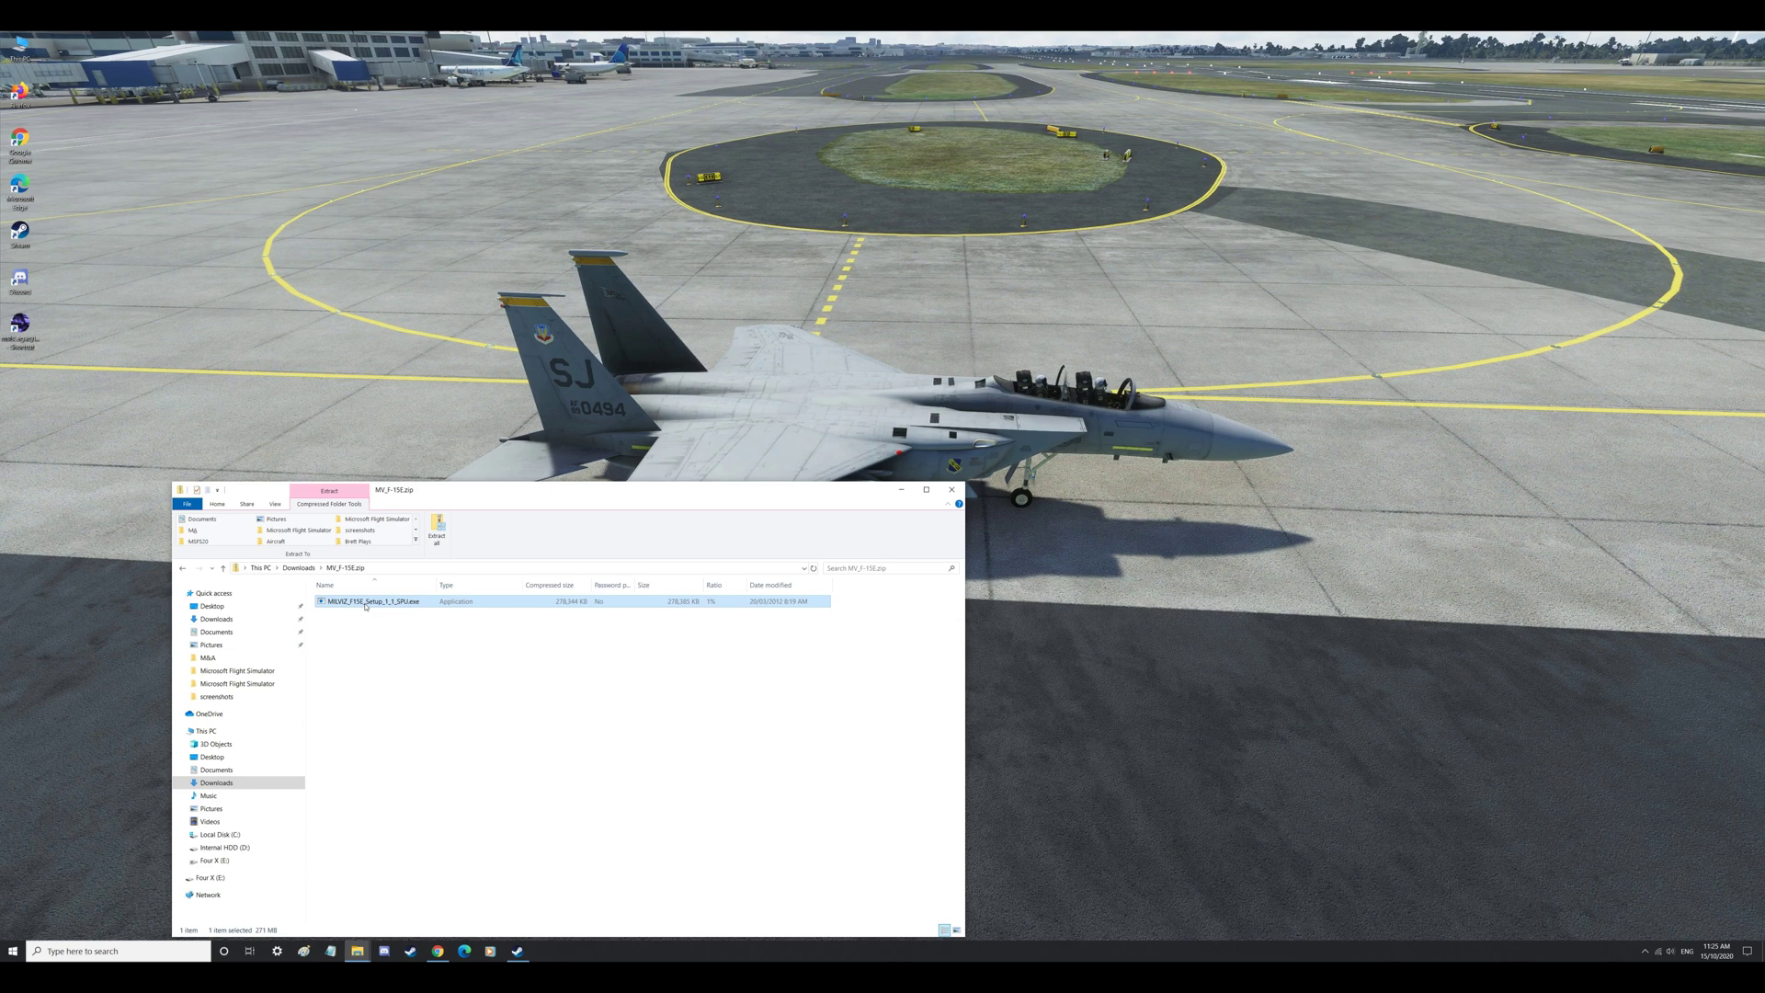
pyautogui.doubleClick(364, 603)
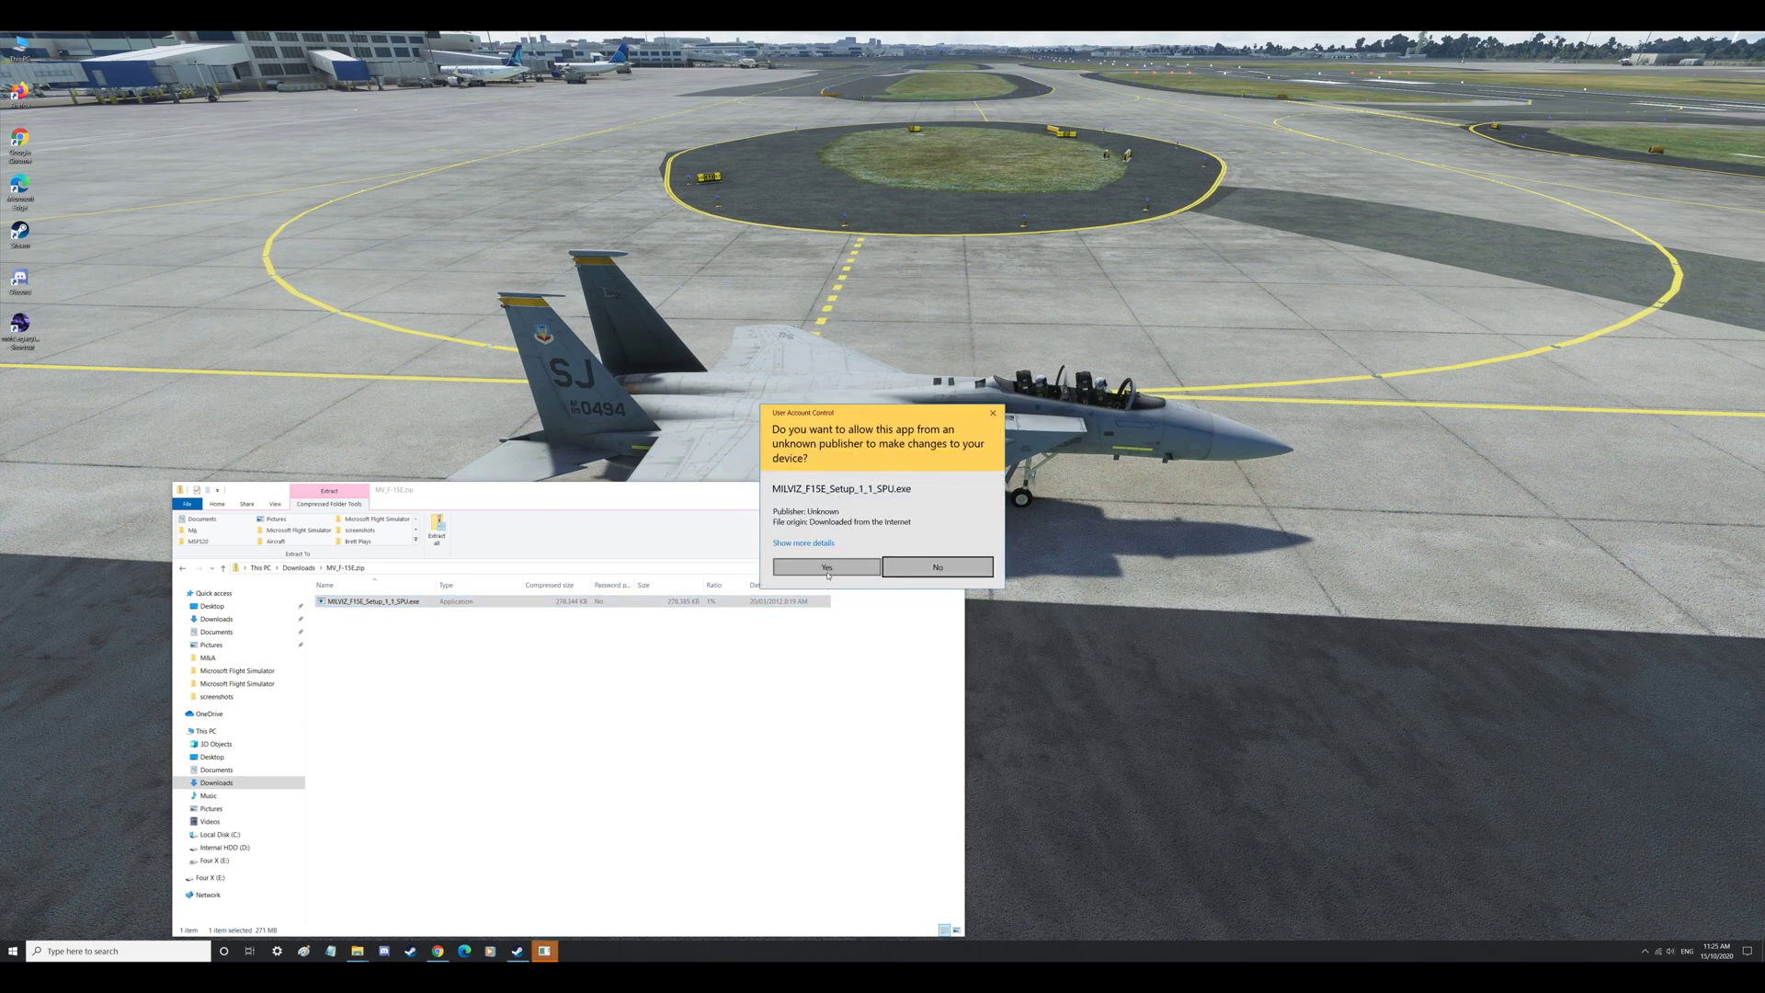
# Step: Allow the setup to run, install the F-15 Strike Eagle, dismiss the old-files notice and finish
pyautogui.click(827, 571)
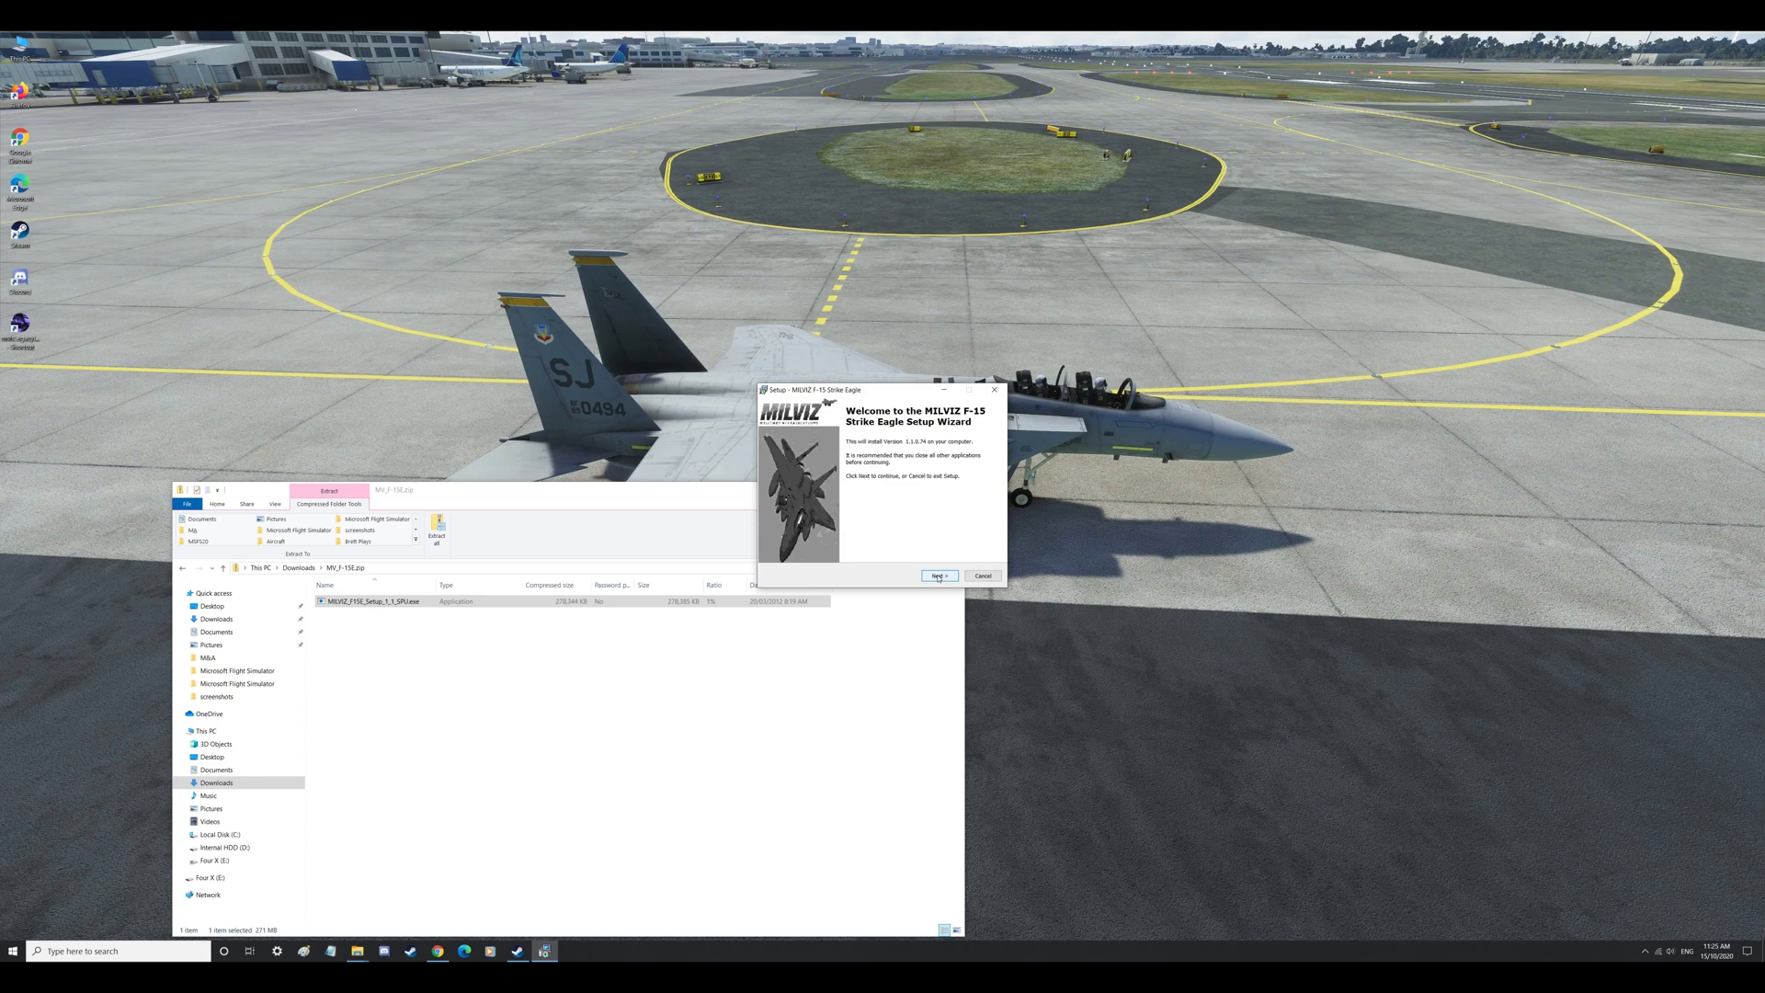
pyautogui.click(938, 576)
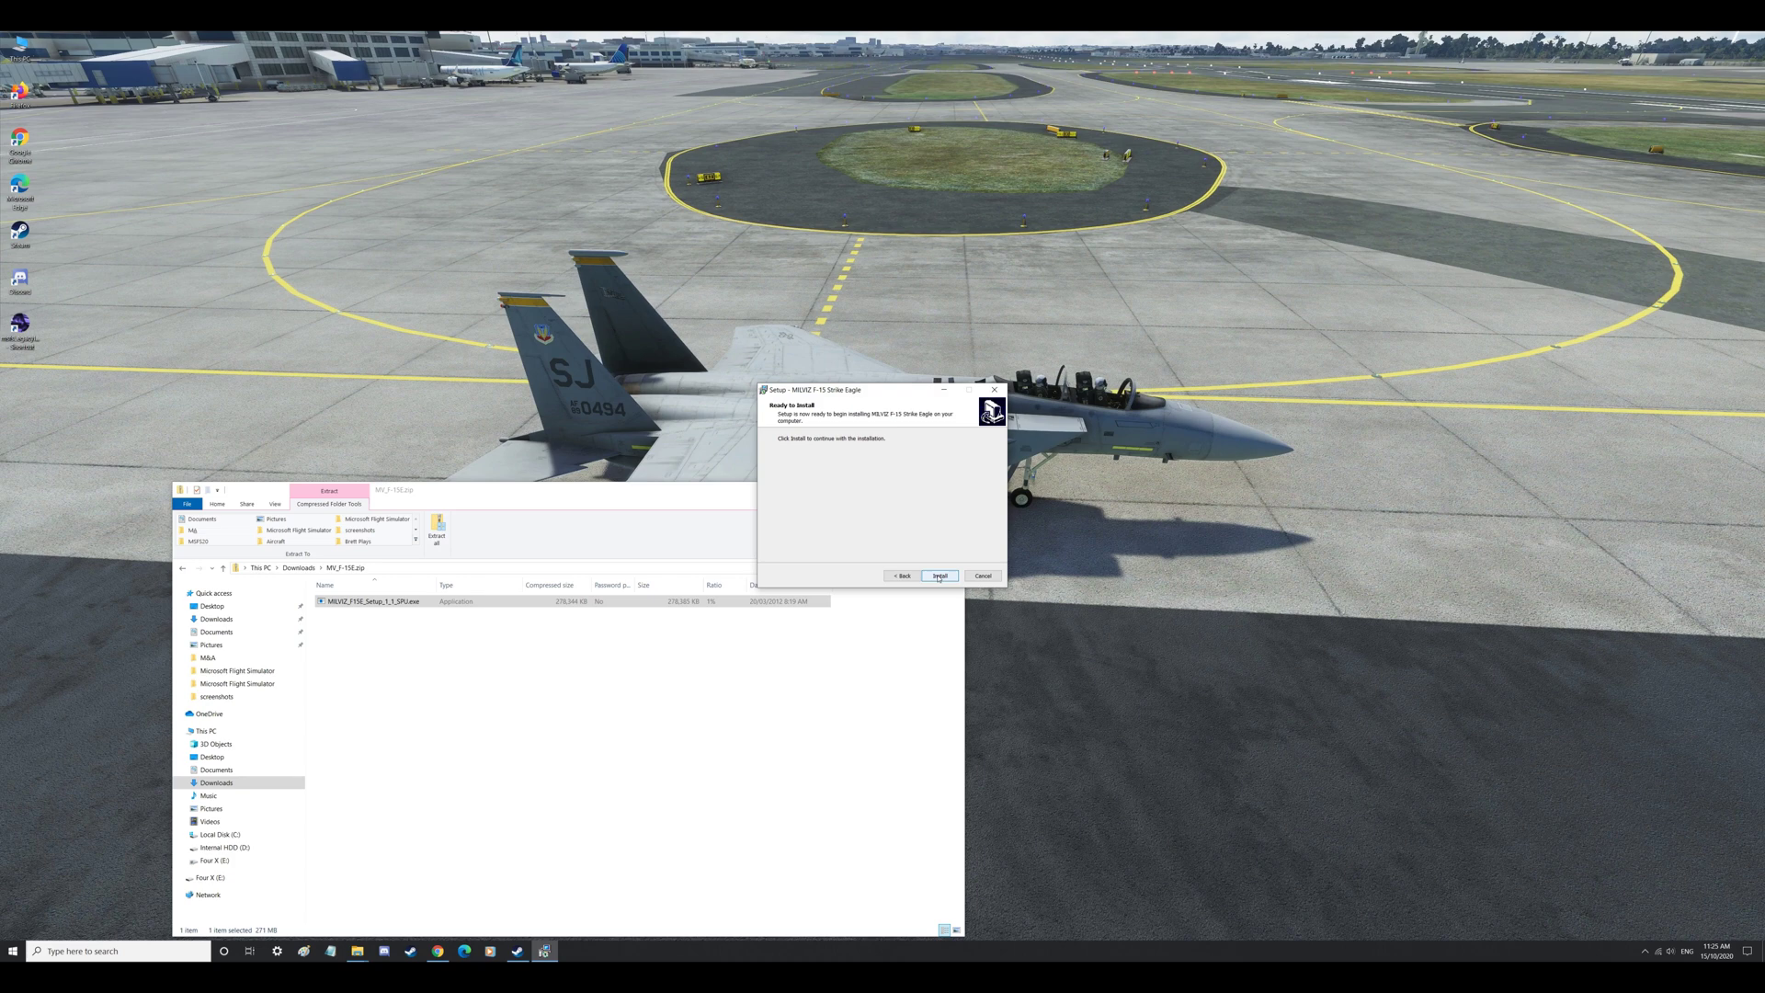
pyautogui.click(938, 576)
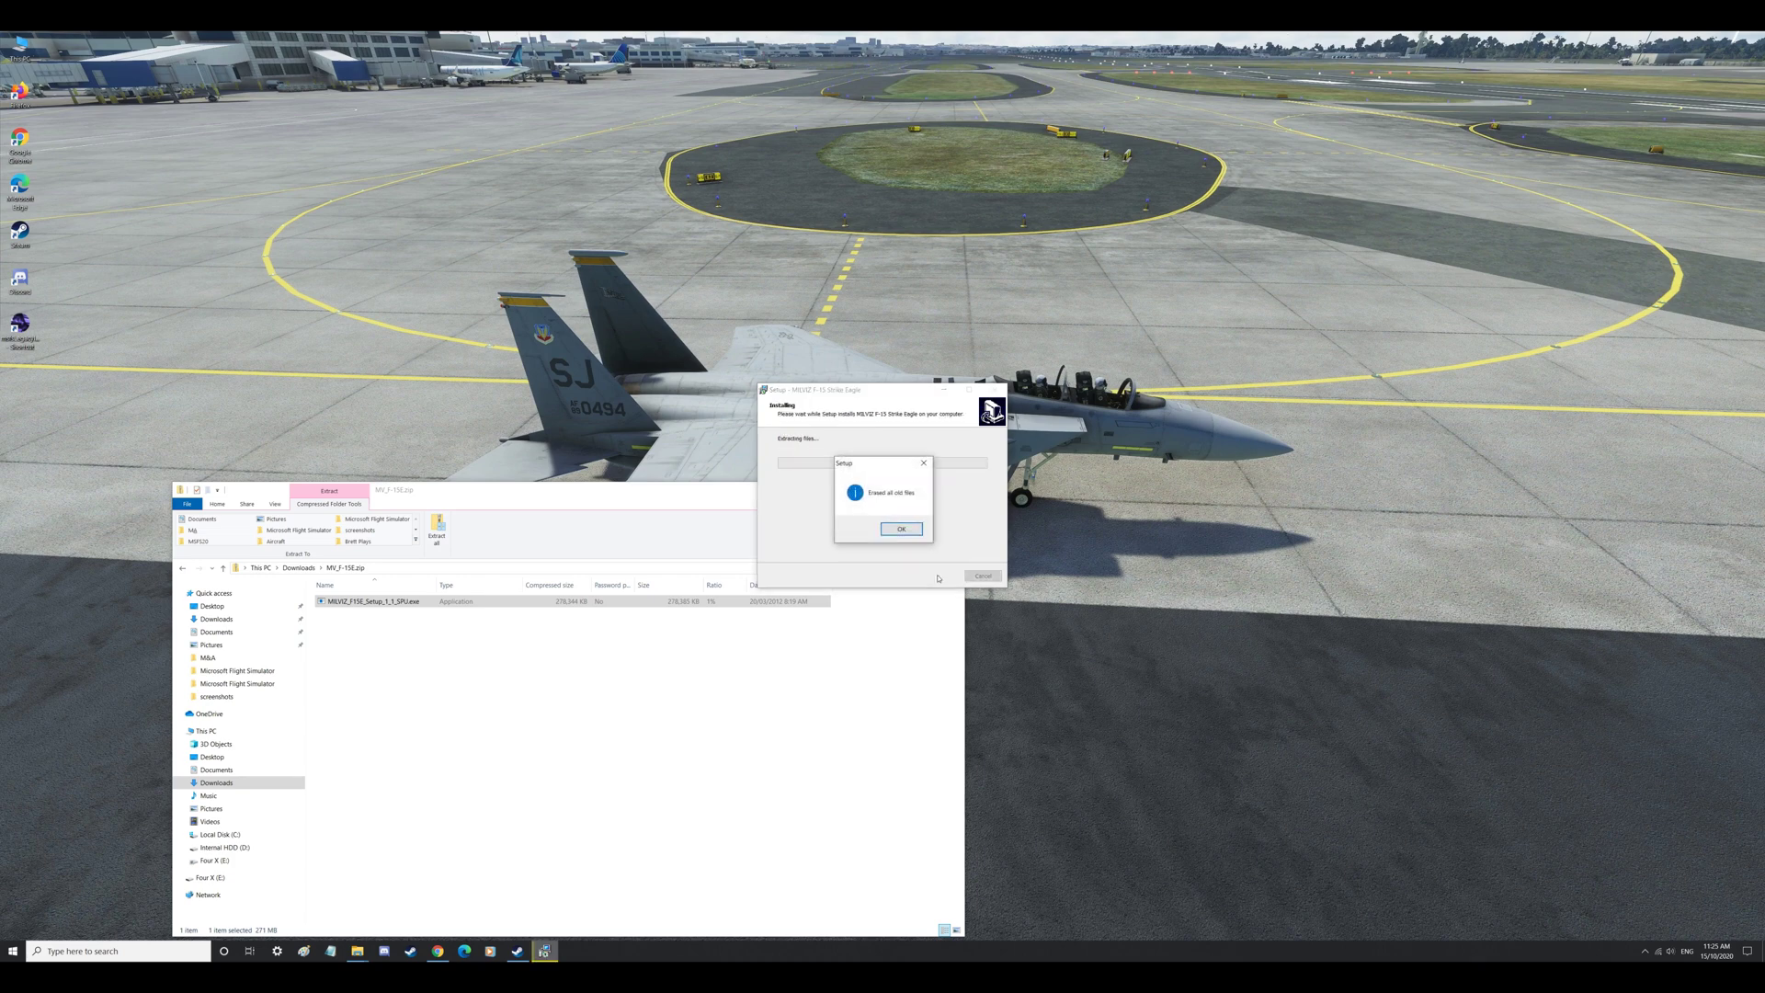
pyautogui.click(900, 530)
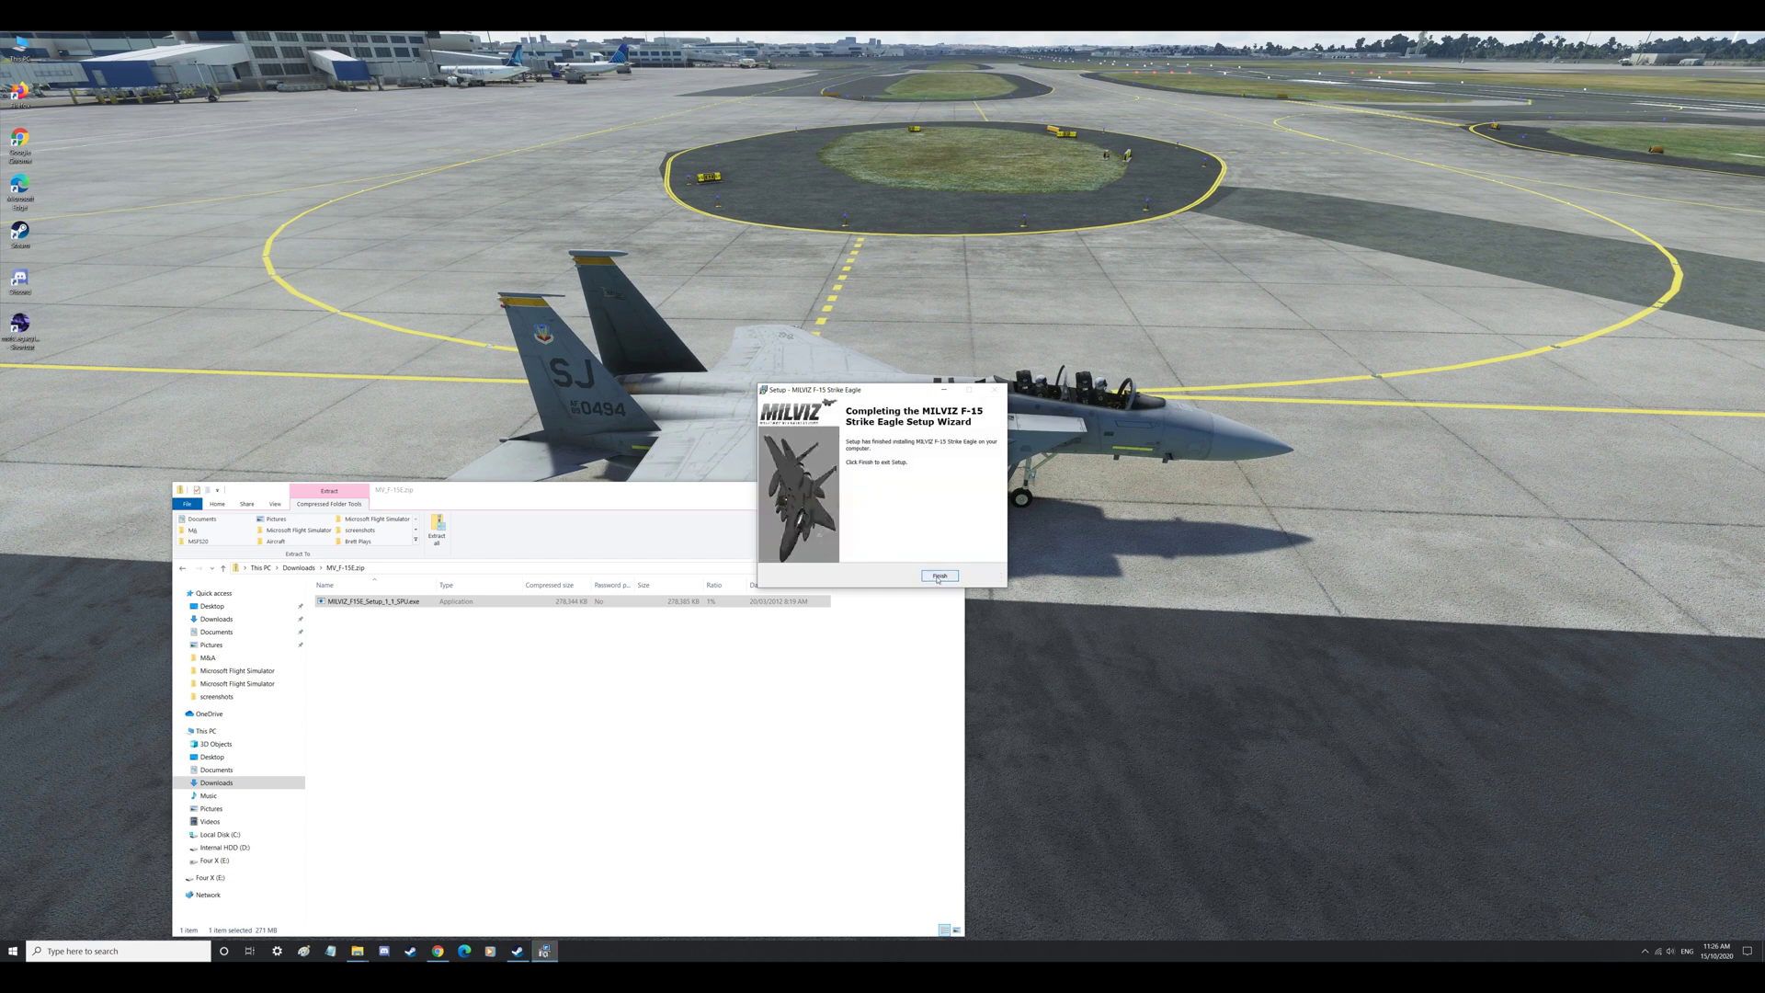
pyautogui.click(939, 576)
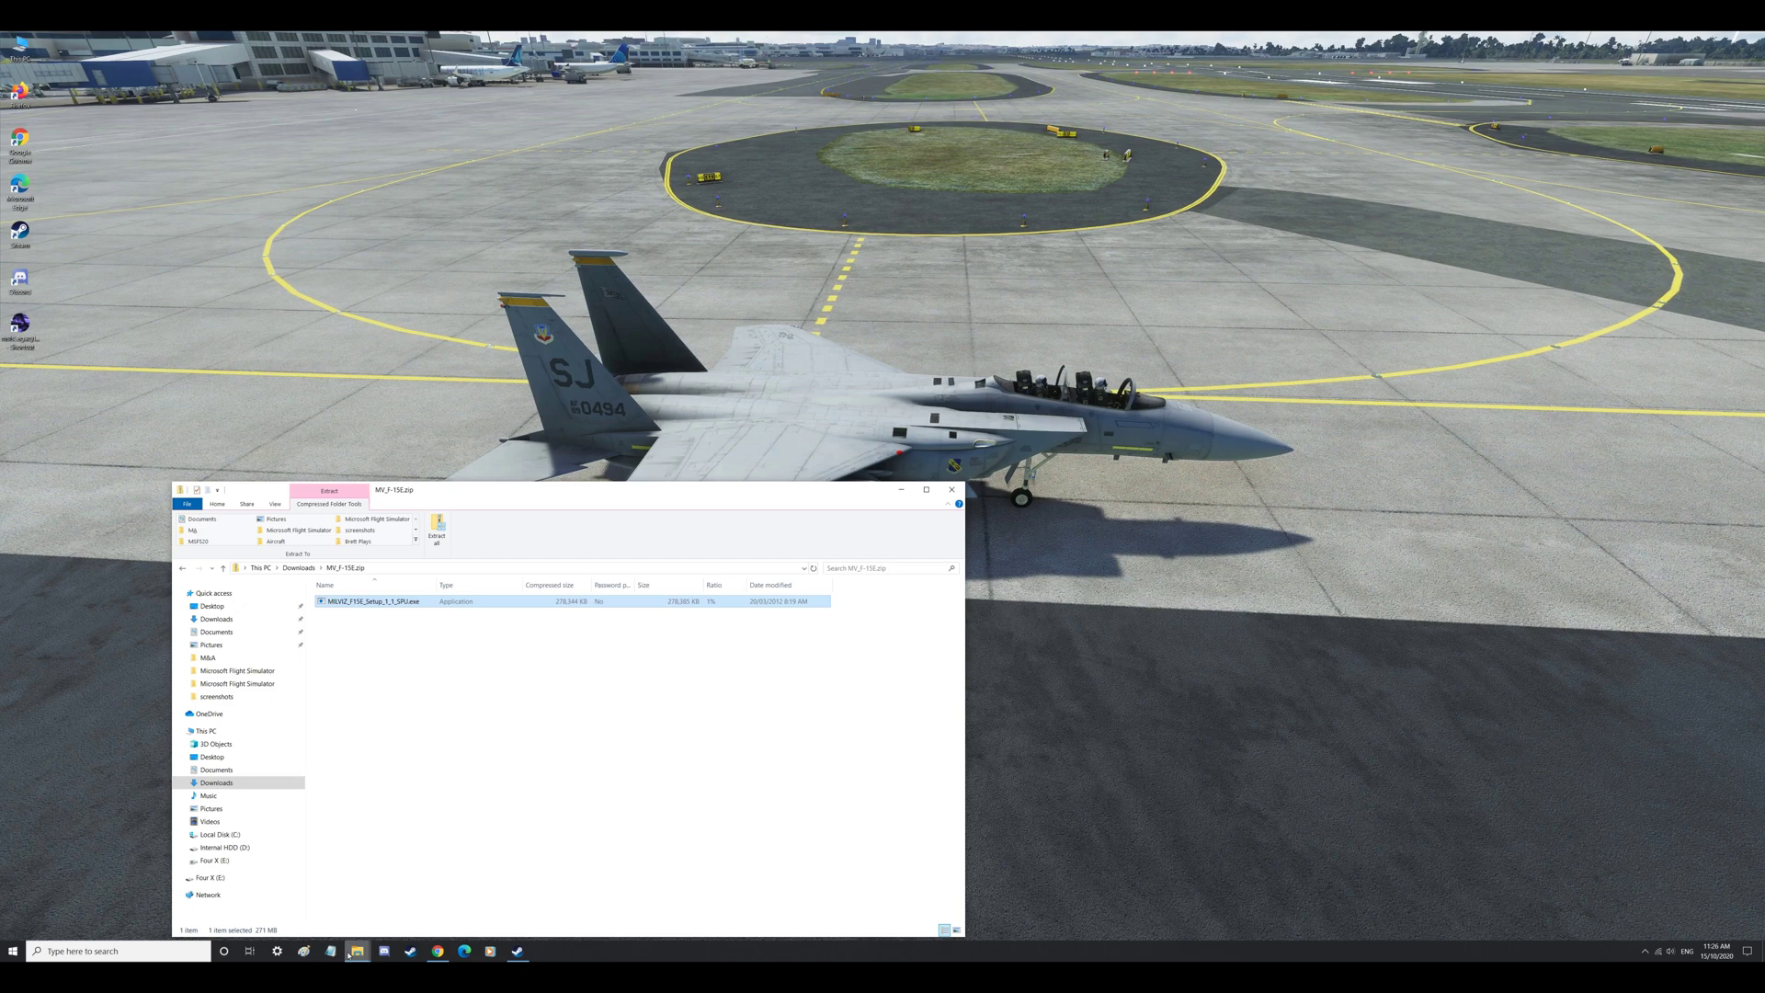
# Step: Select Milviz F-15E in FSX's SimObjects\Airplanes folder, then launch the importer from its desktop shortcut
pyautogui.moveTo(358, 951)
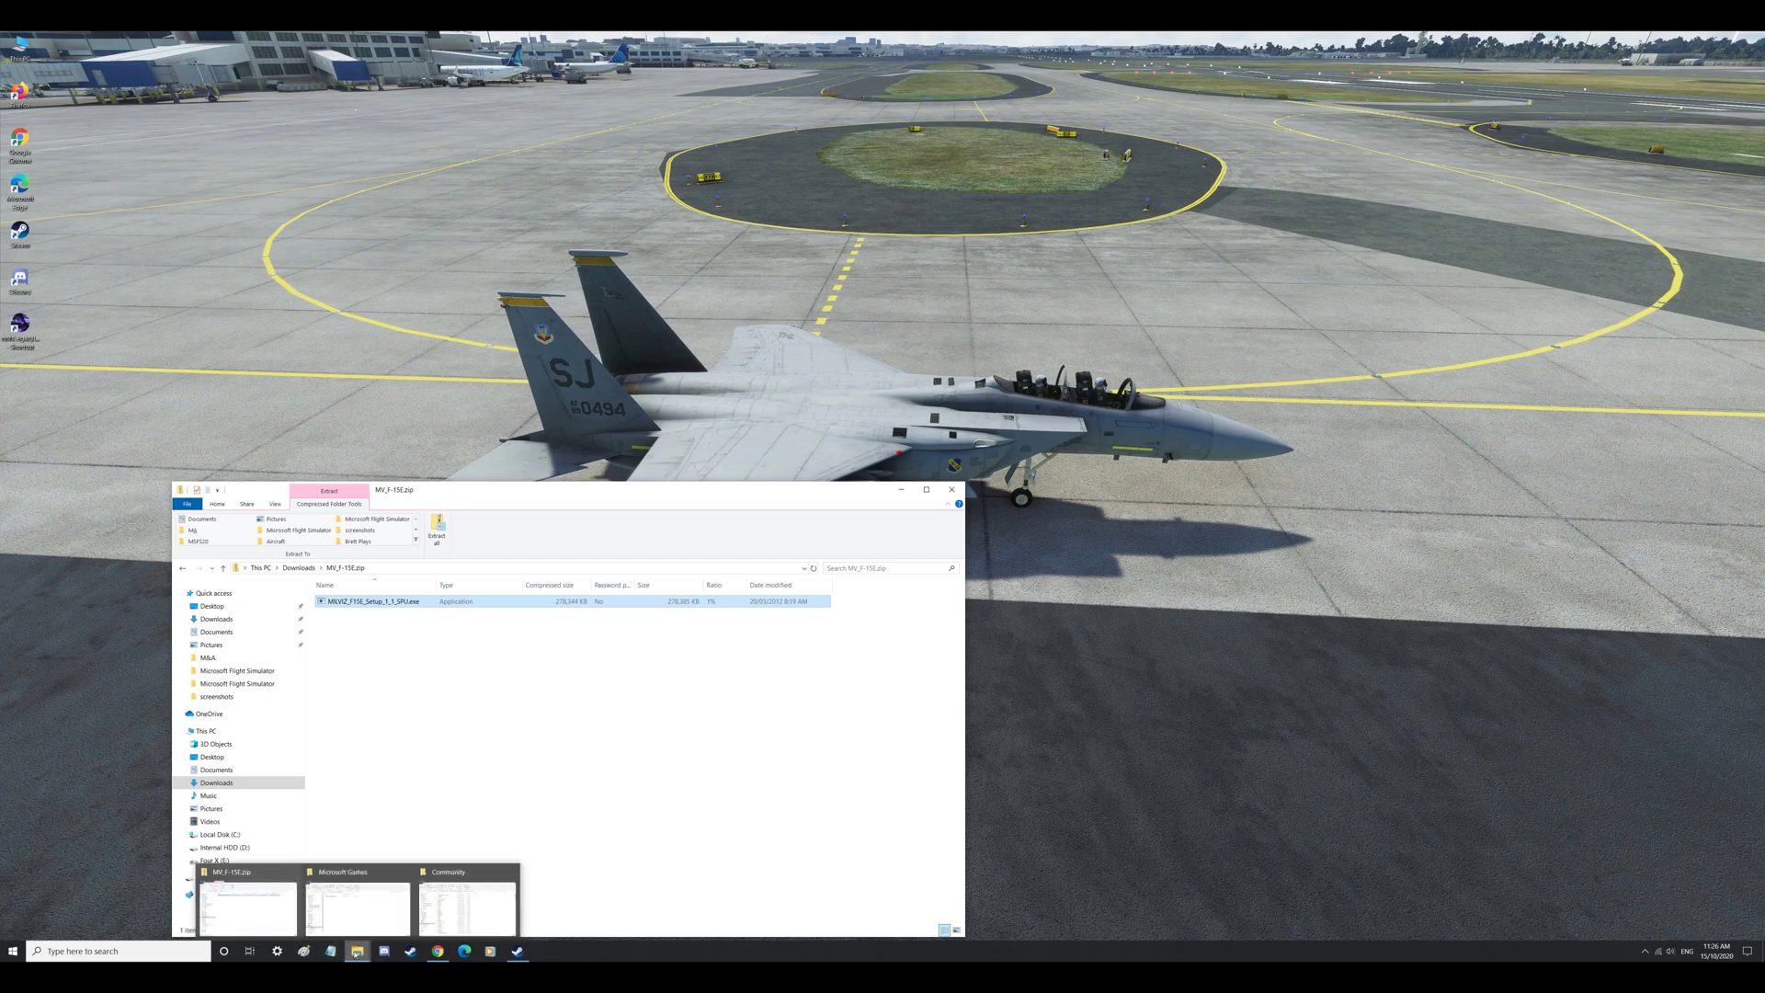
pyautogui.click(358, 905)
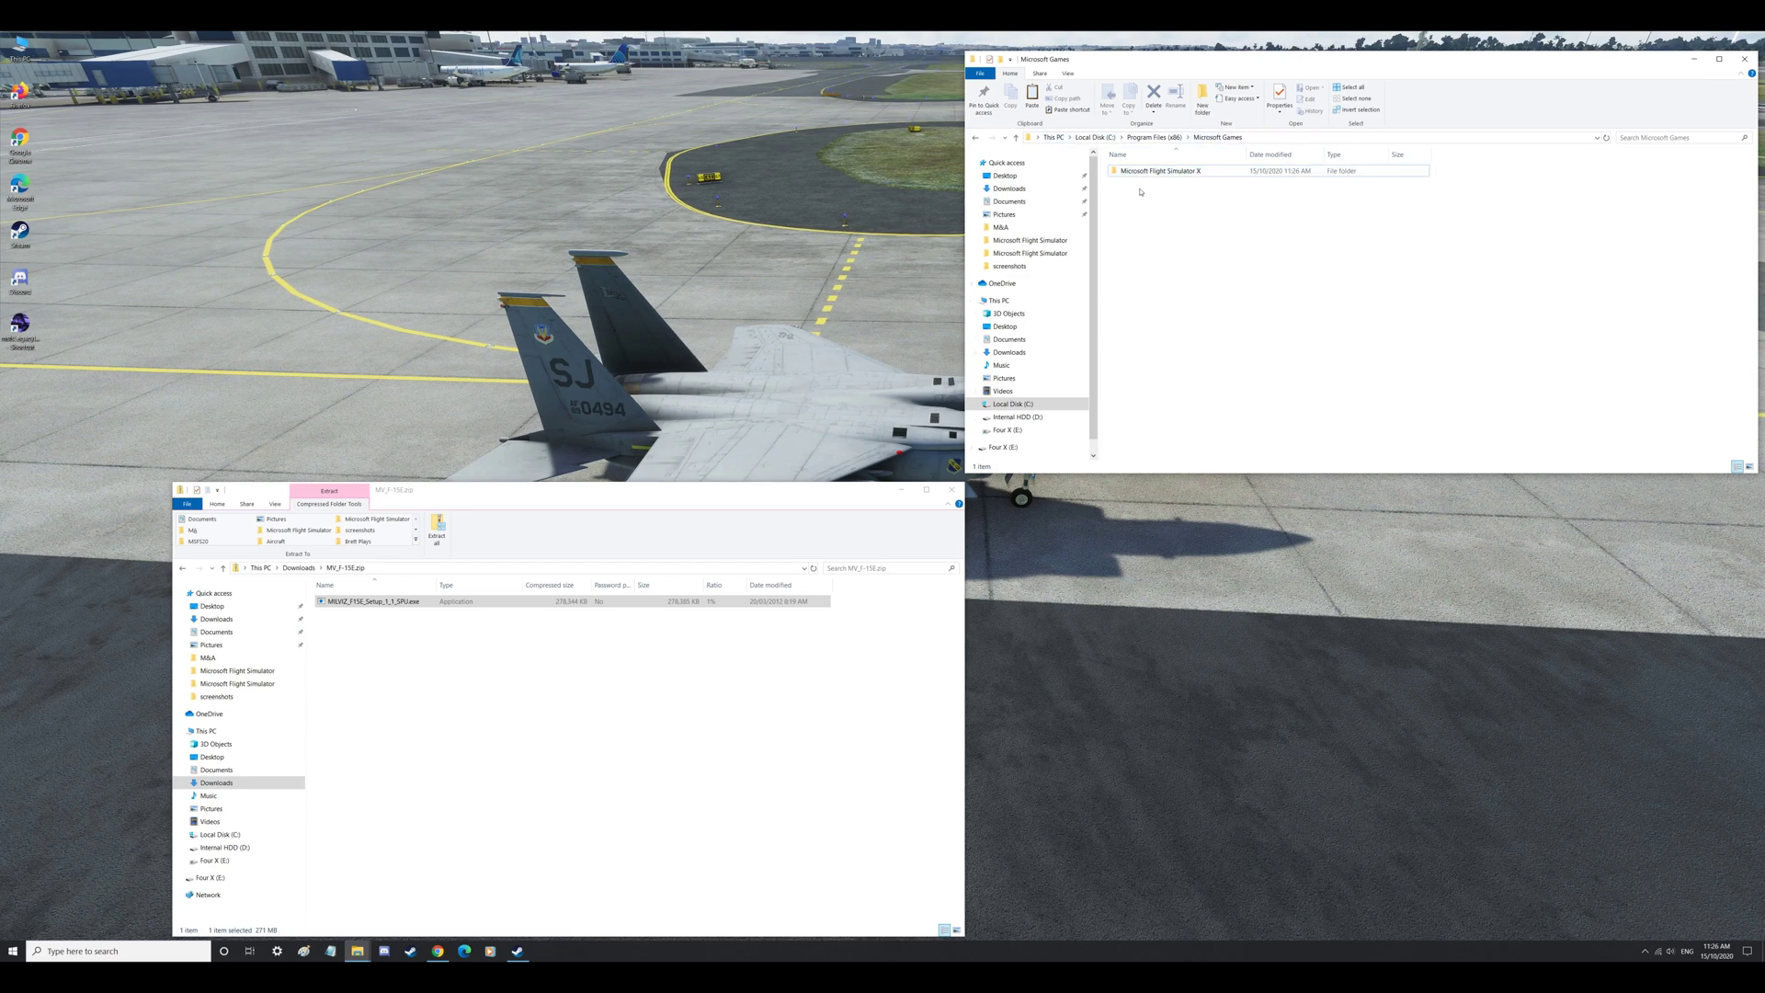
pyautogui.doubleClick(1147, 172)
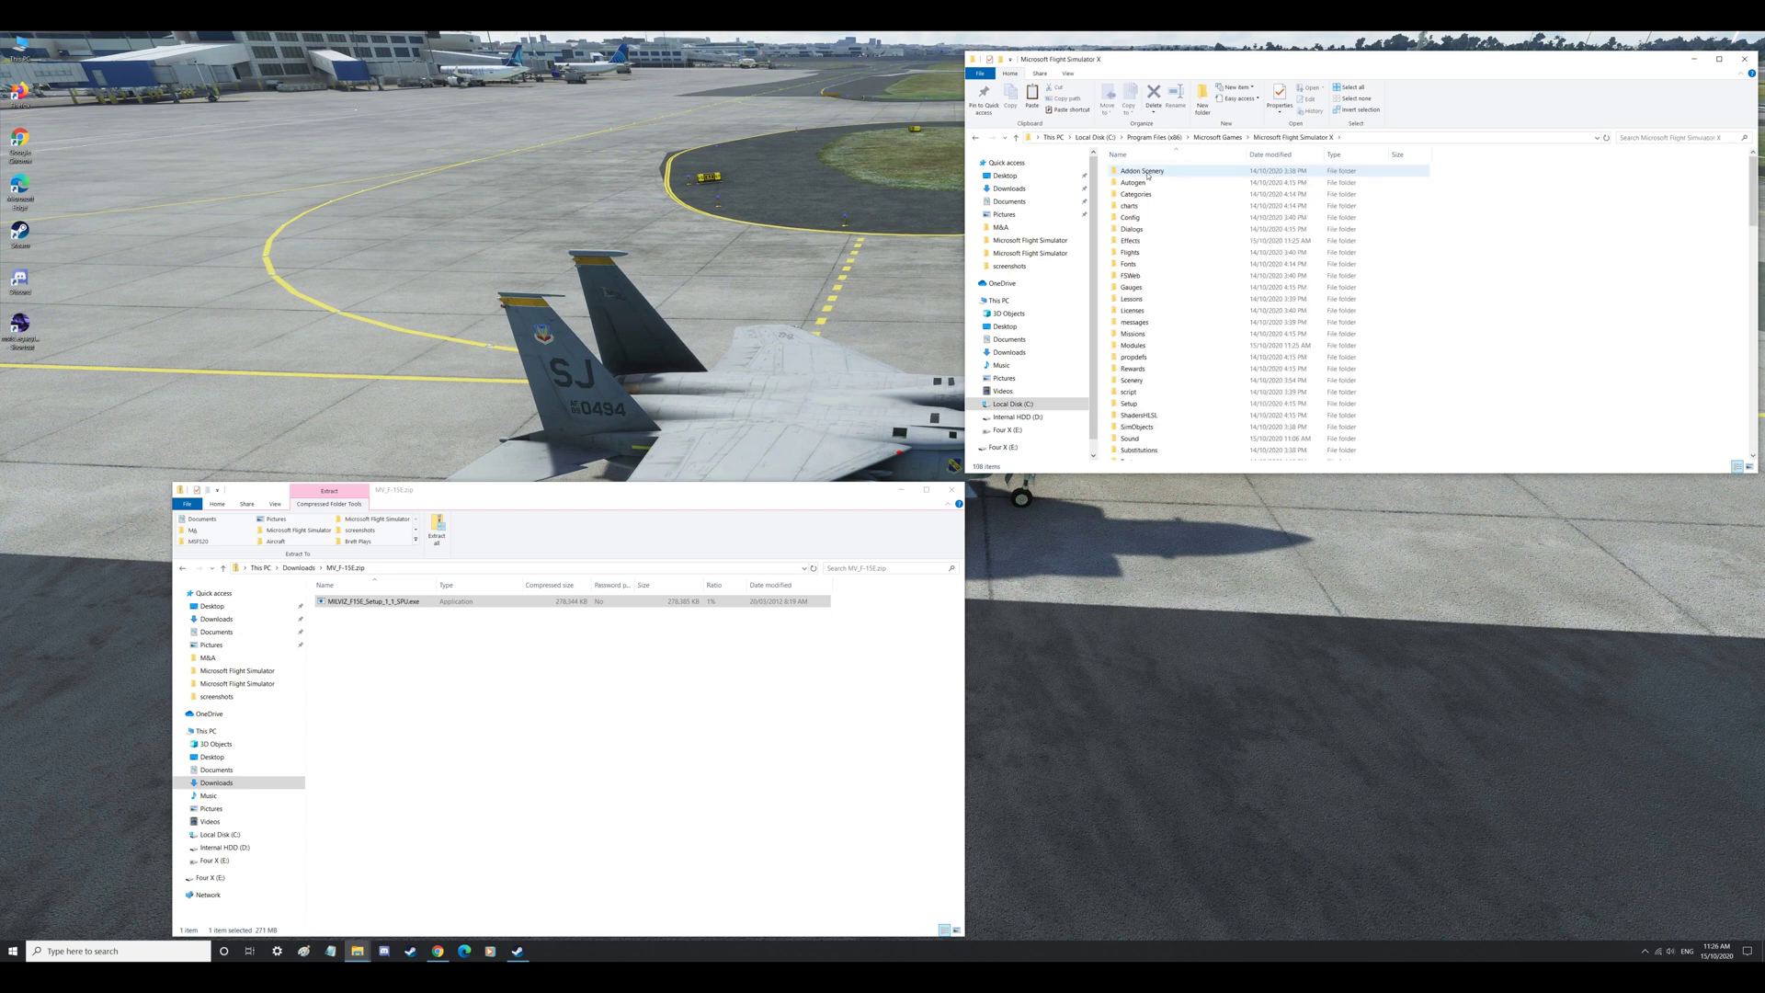
pyautogui.doubleClick(1136, 427)
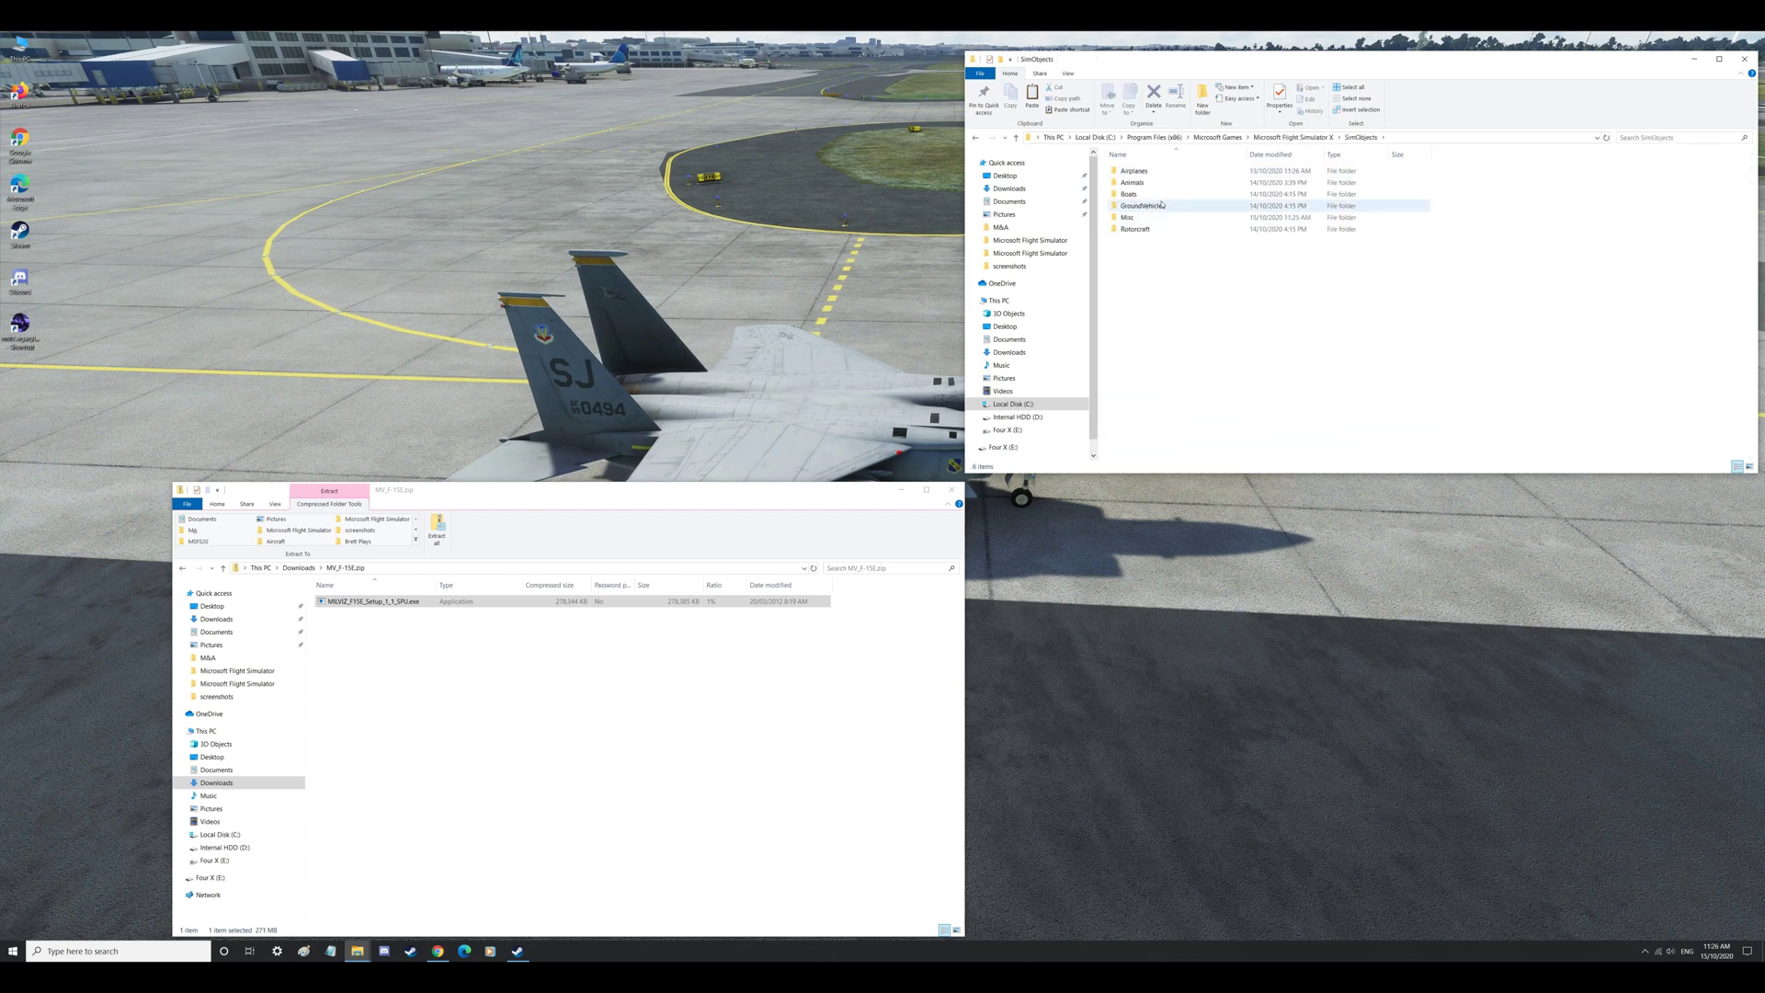
pyautogui.doubleClick(1136, 172)
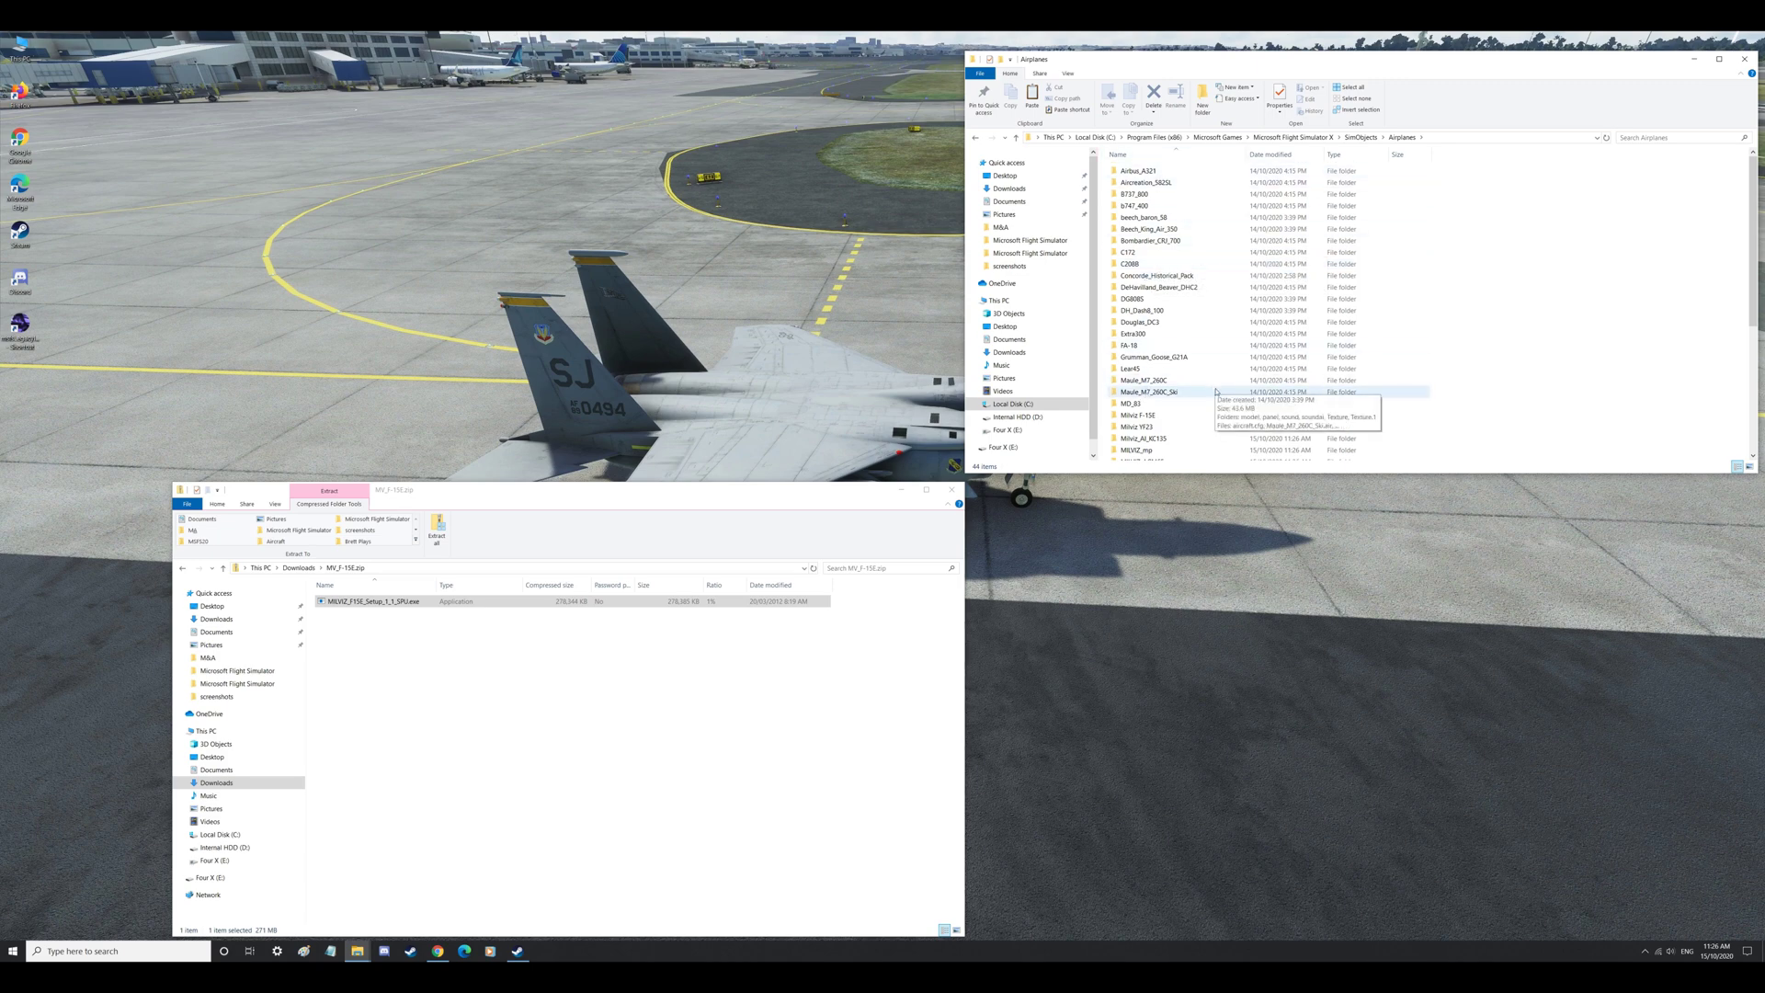
pyautogui.scroll(-3, 1146, 396)
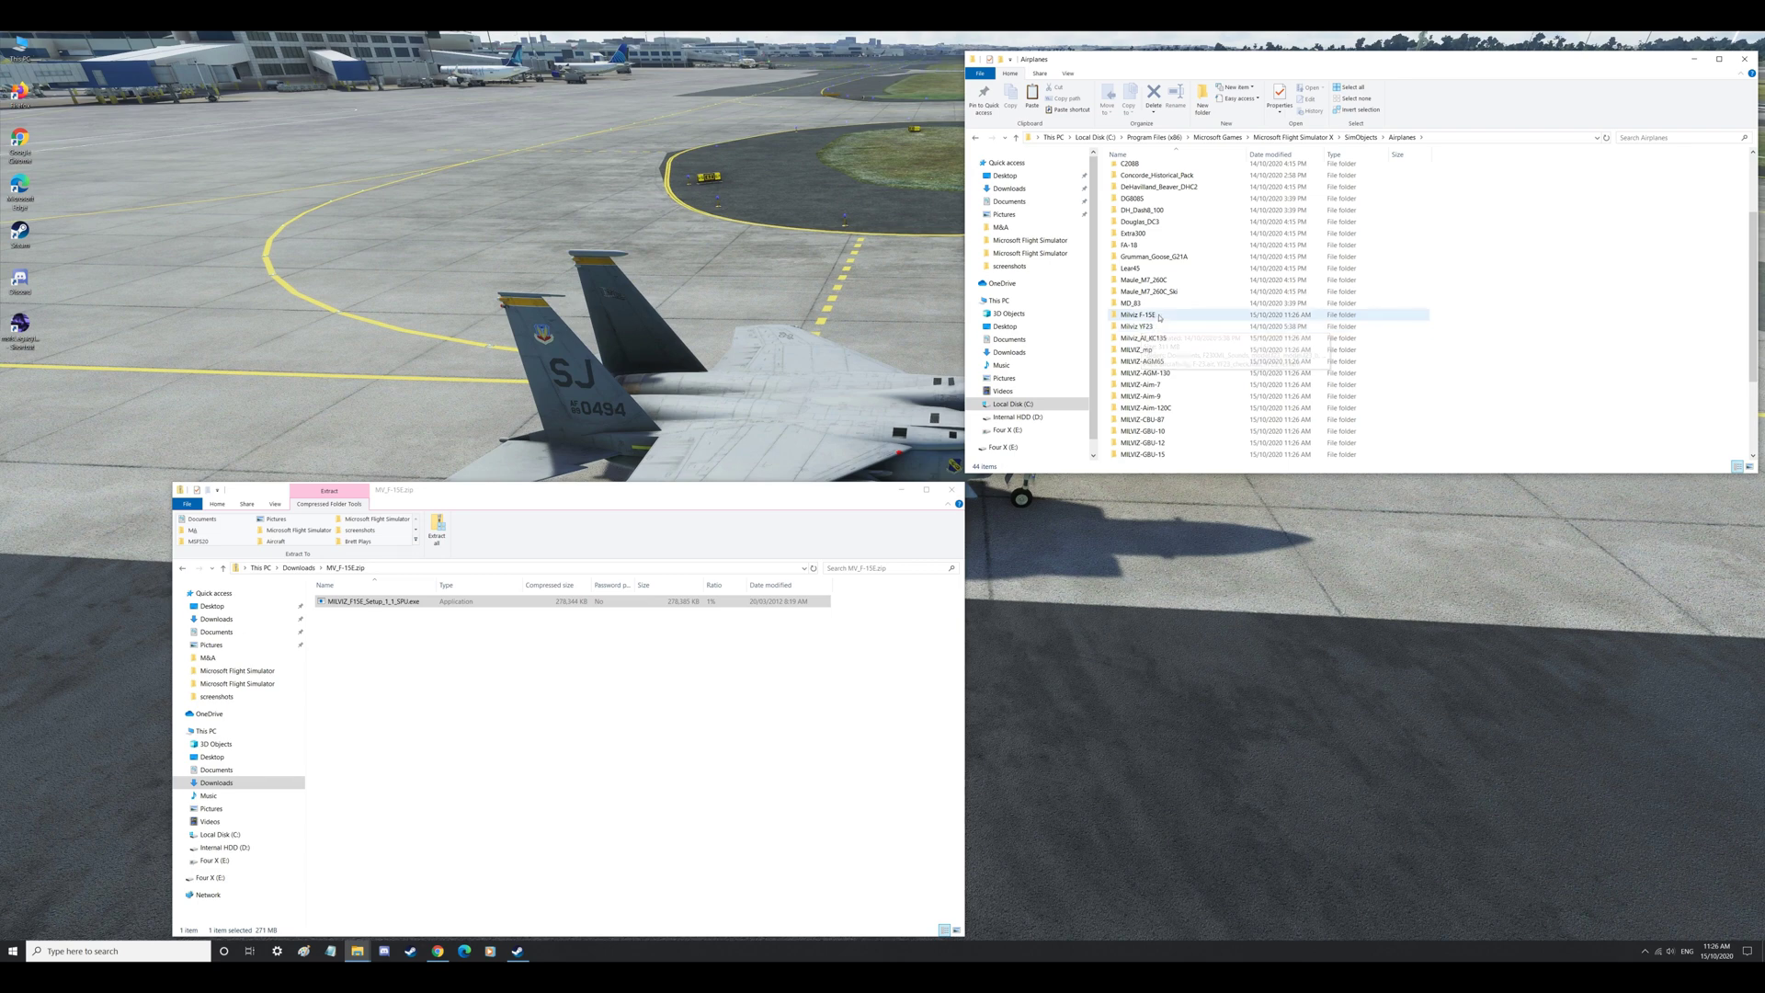
pyautogui.click(1127, 317)
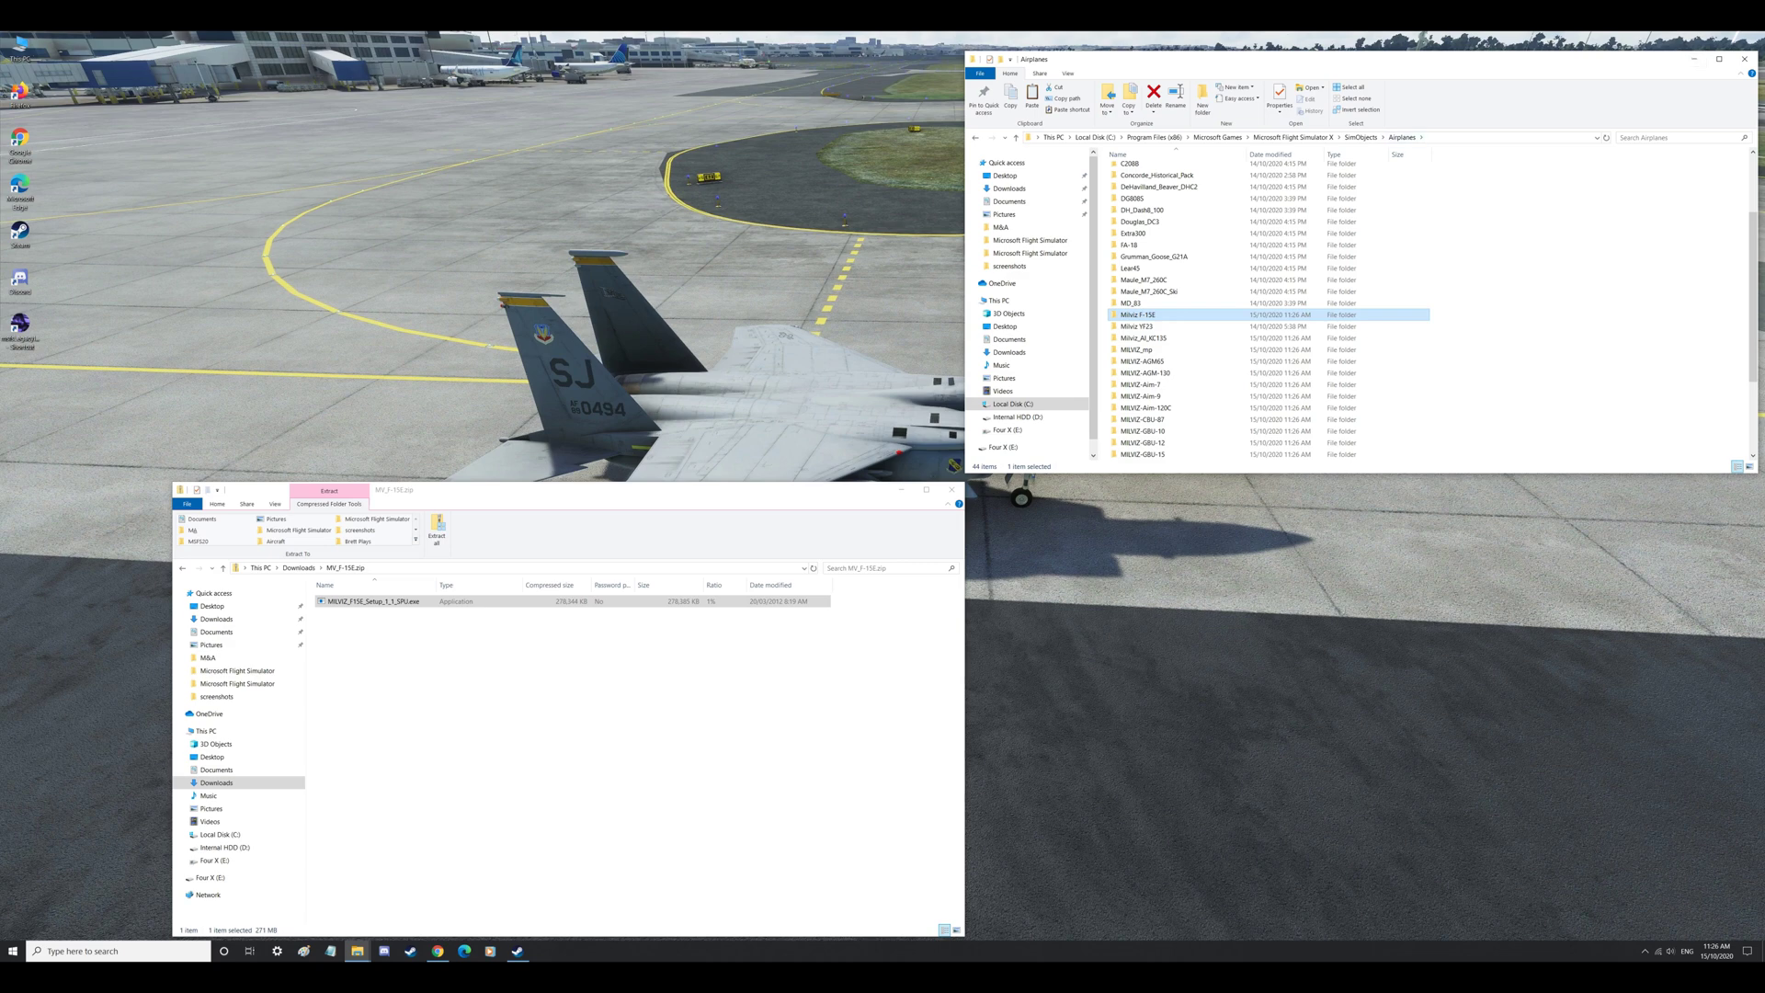
pyautogui.doubleClick(20, 329)
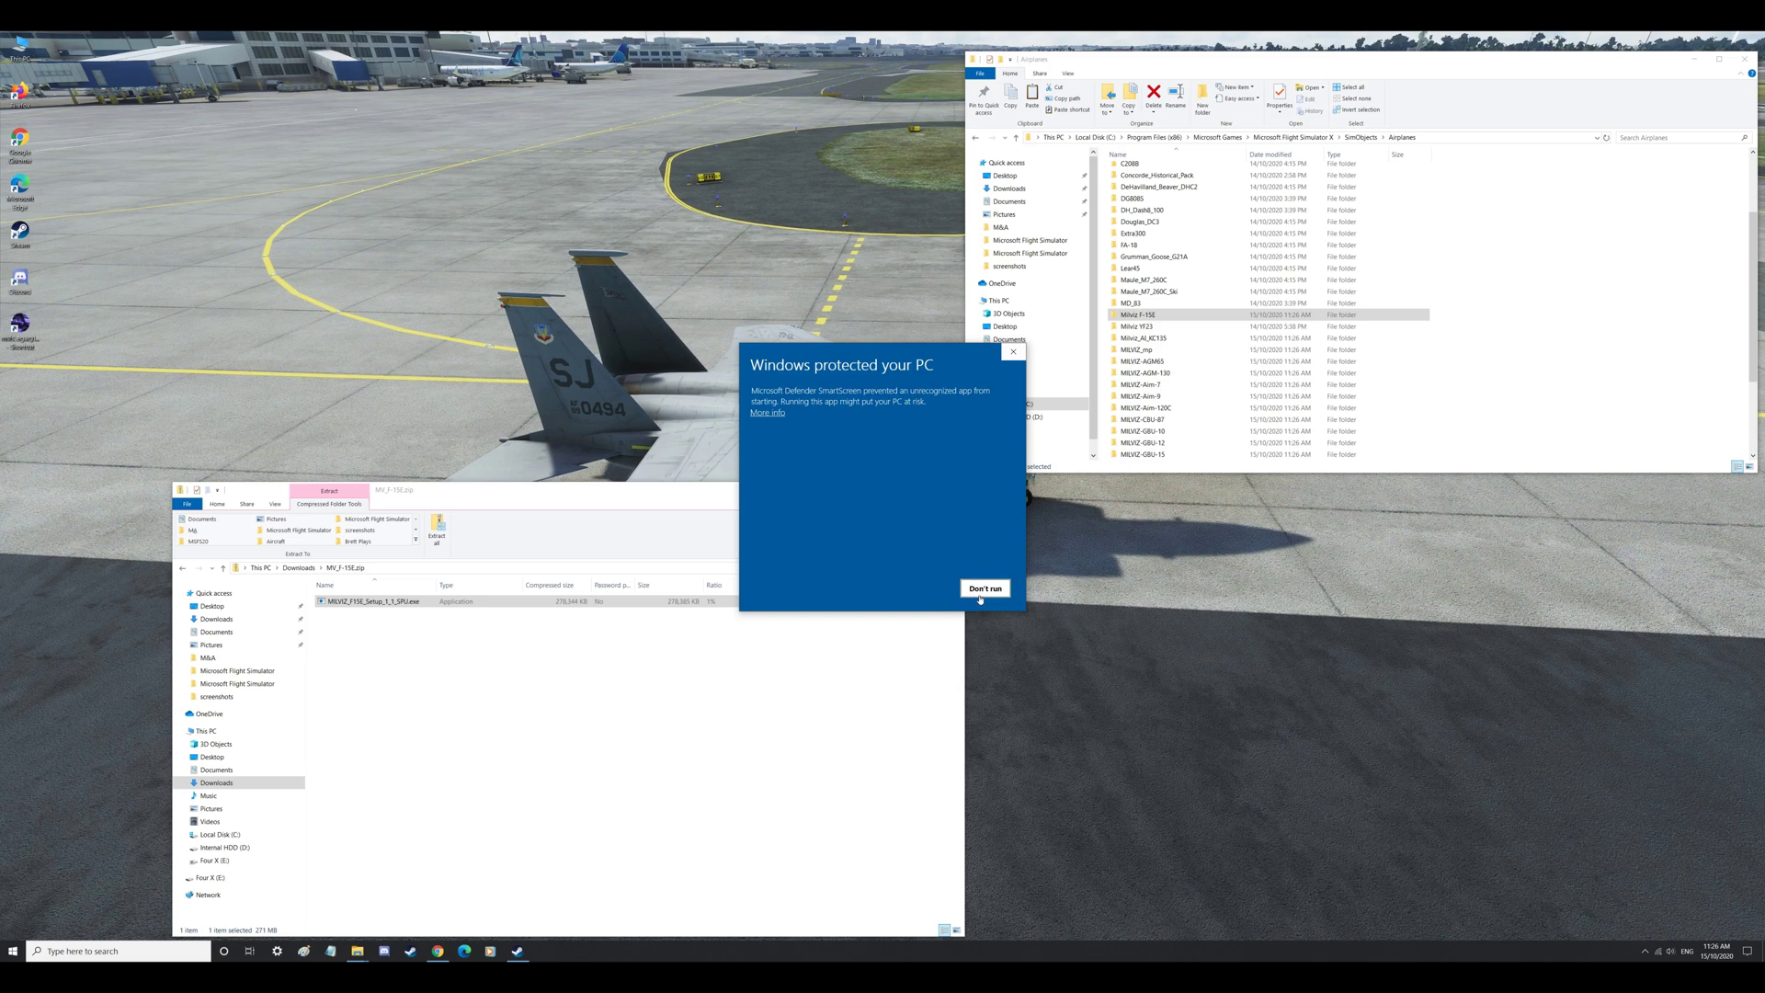
# Step: Run the unrecognised importer despite the SmartScreen warning and centre its window on screen
pyautogui.click(766, 413)
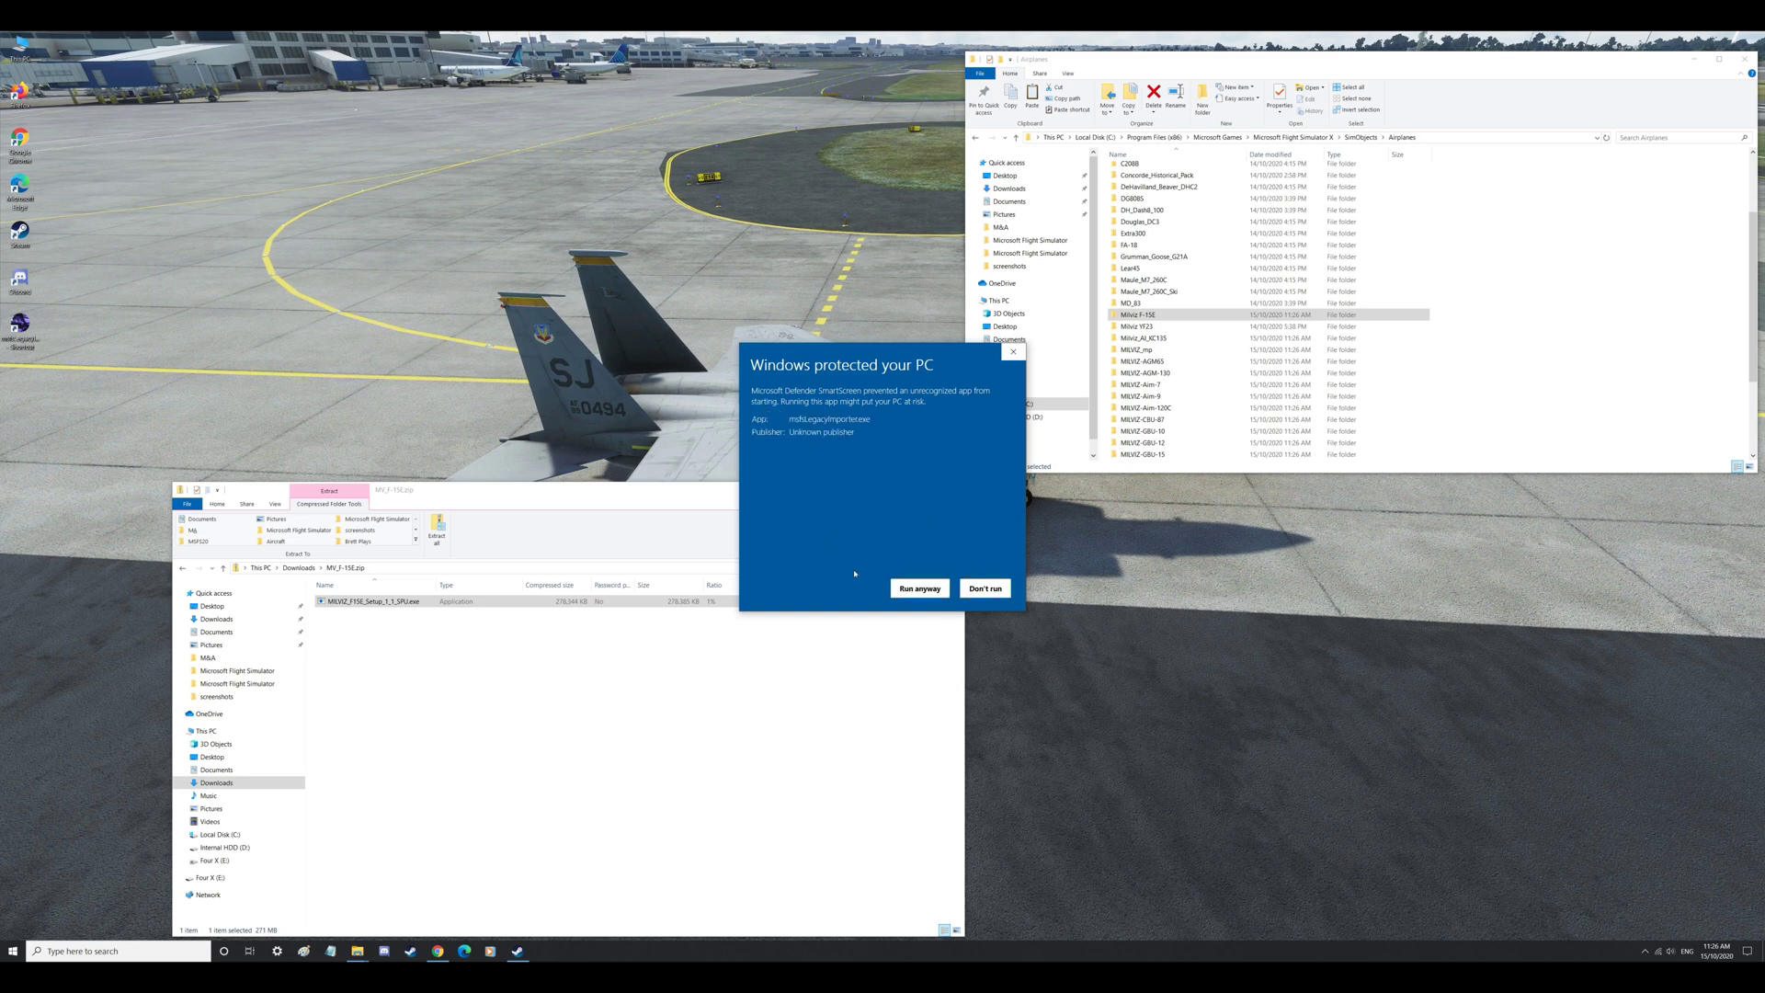
pyautogui.click(911, 590)
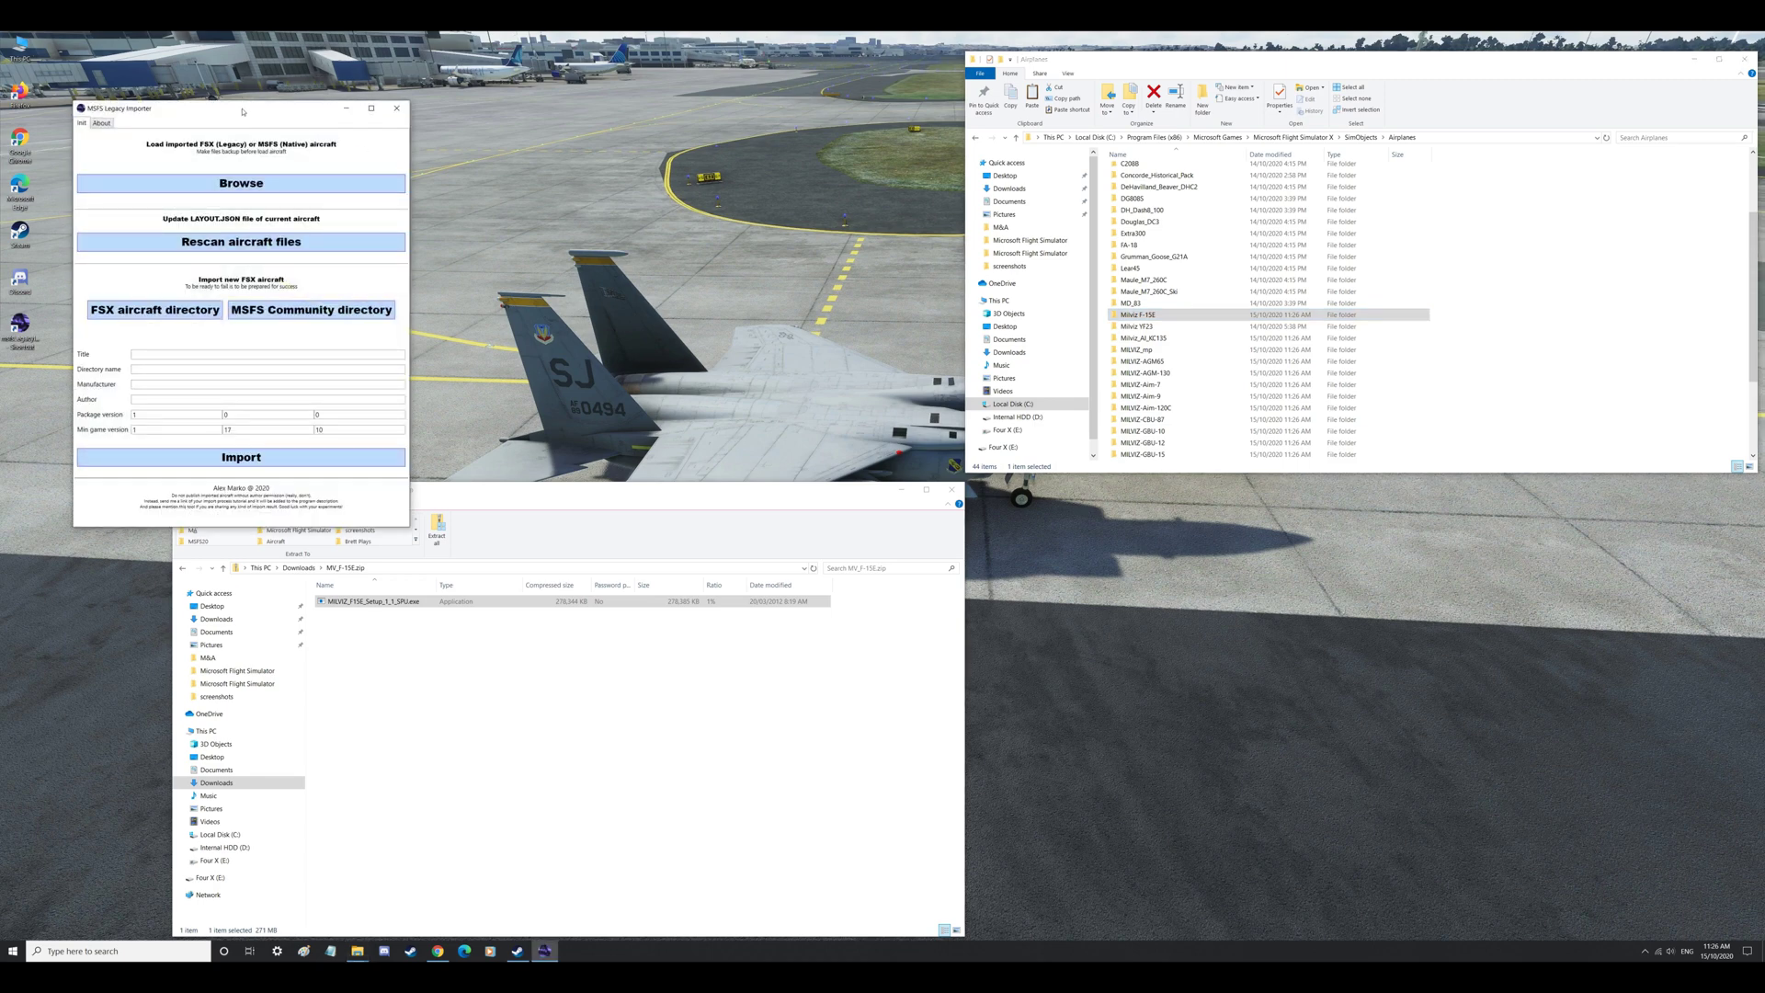
pyautogui.moveTo(242, 111); pyautogui.dragTo(788, 104)
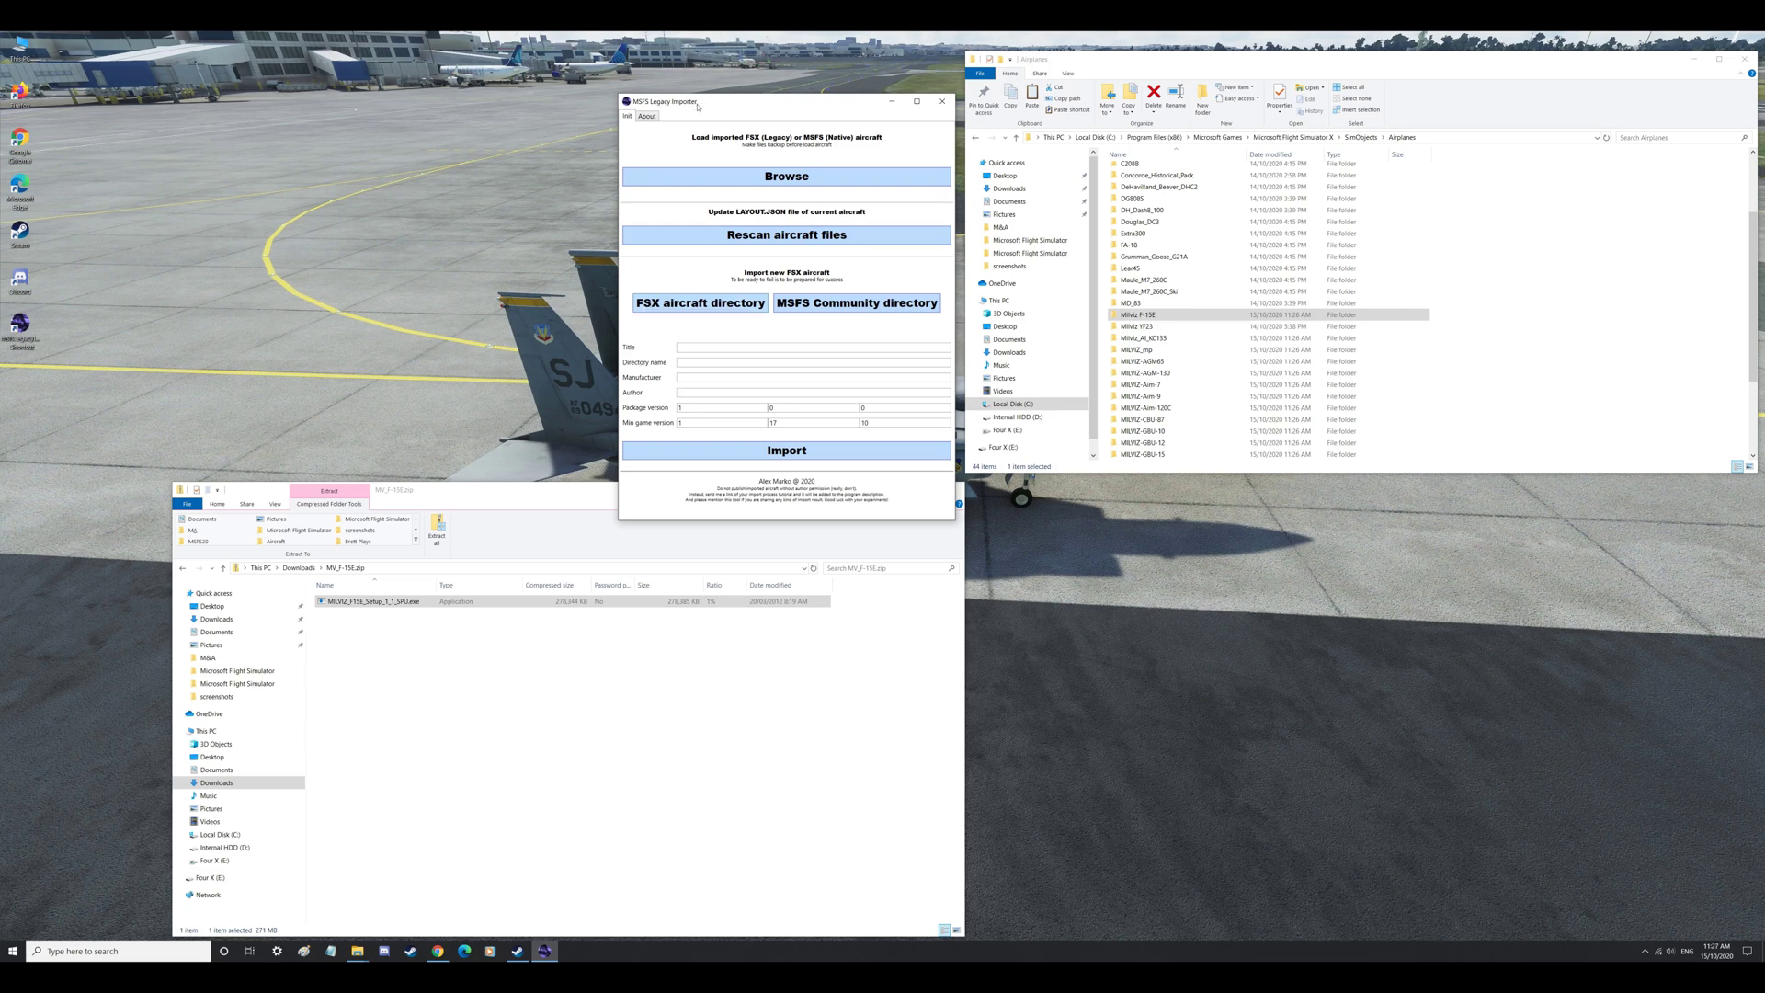
# Step: Set the FSX aircraft directory to SimObjects\Airplanes\Milviz F-15E
pyautogui.click(694, 306)
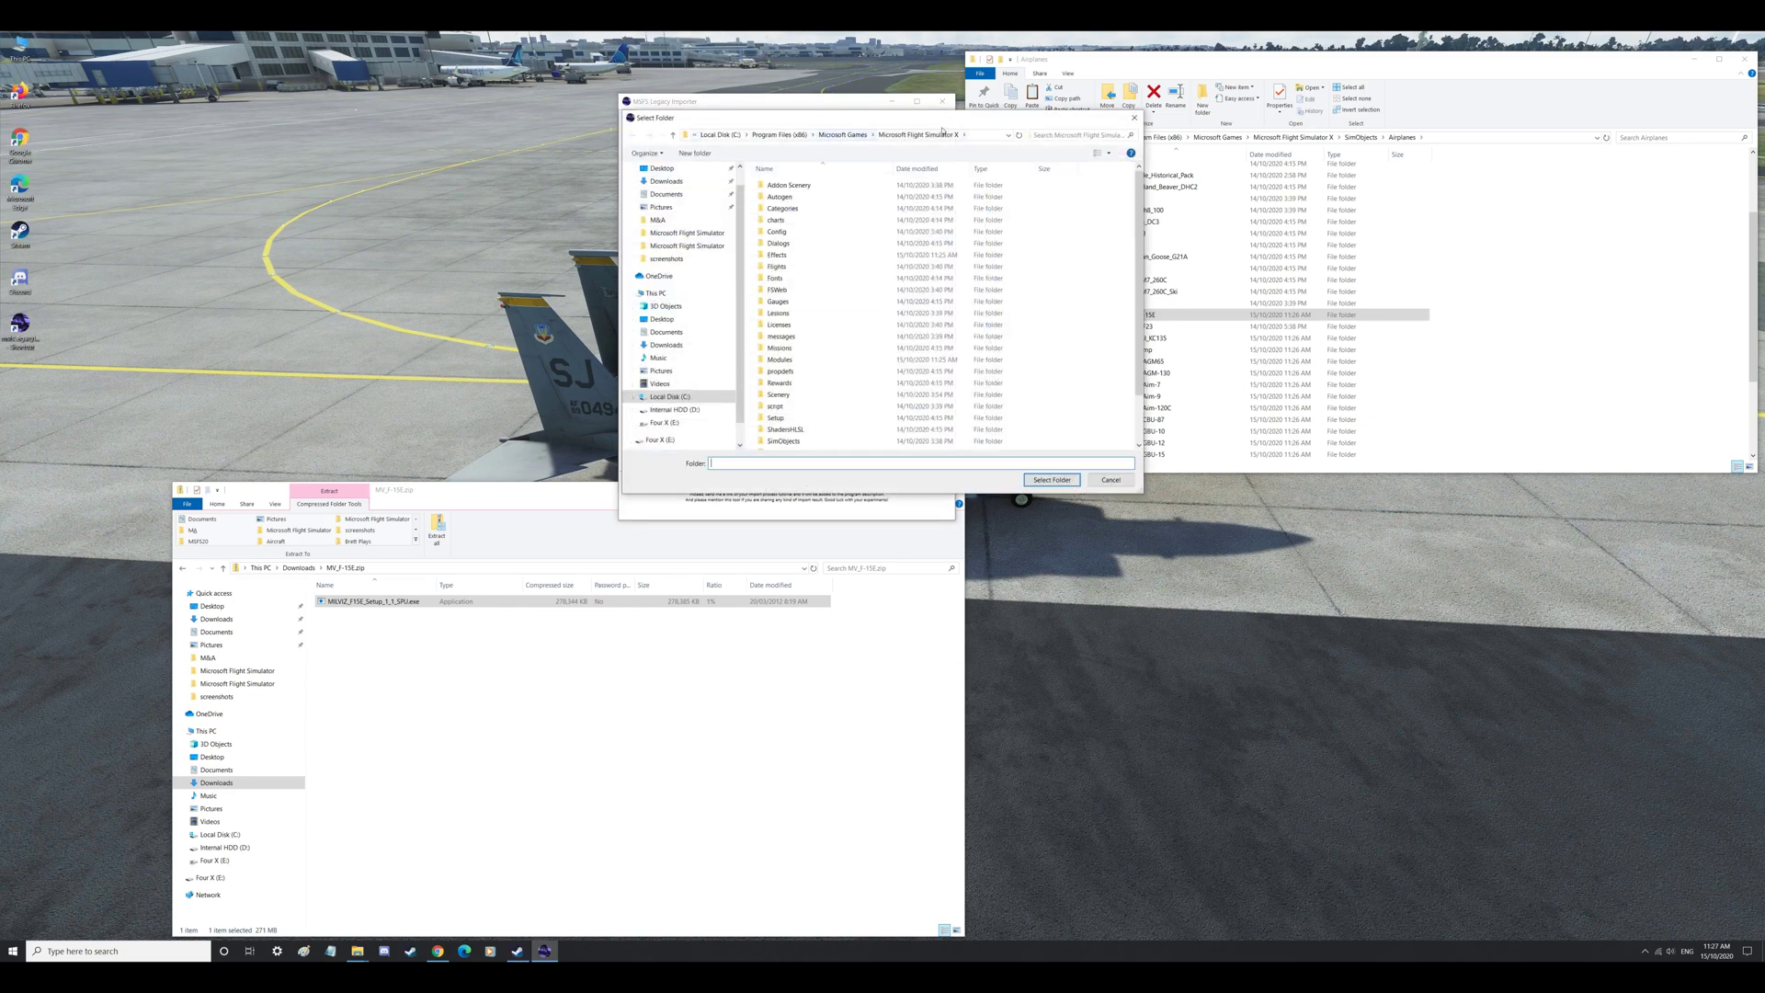
pyautogui.moveTo(942, 127); pyautogui.dragTo(1312, 438)
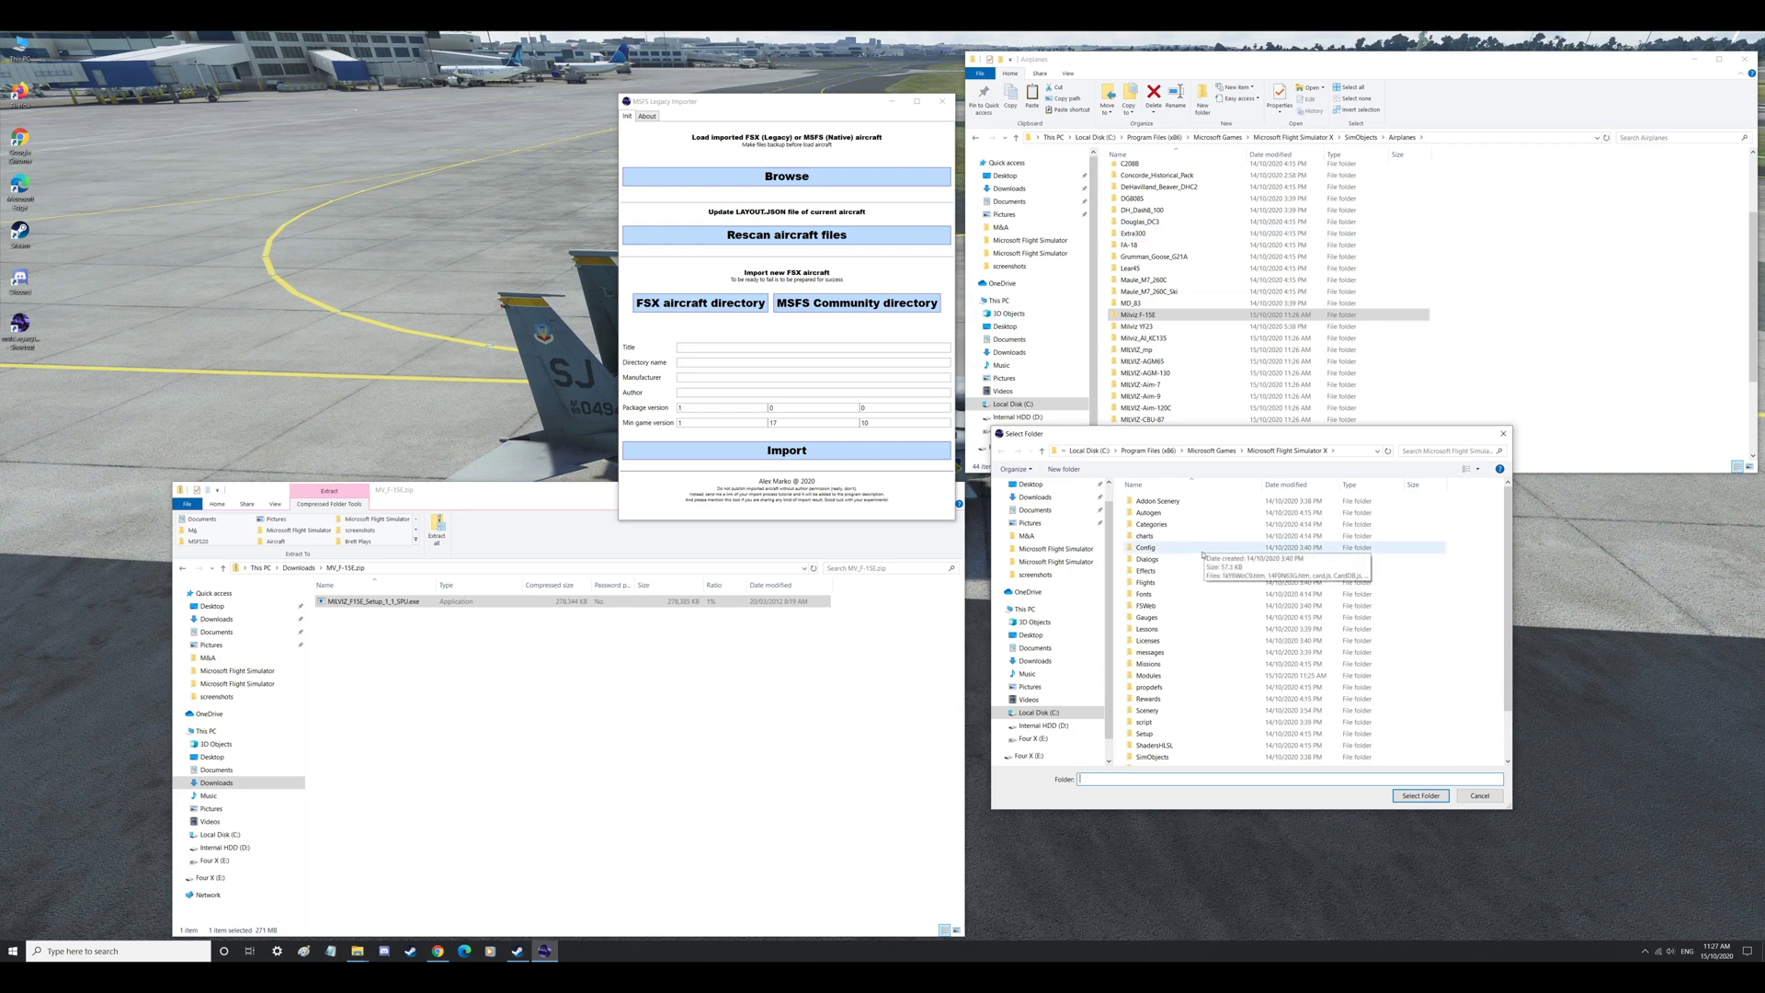
pyautogui.click(1153, 756)
pyautogui.doubleClick(1154, 756)
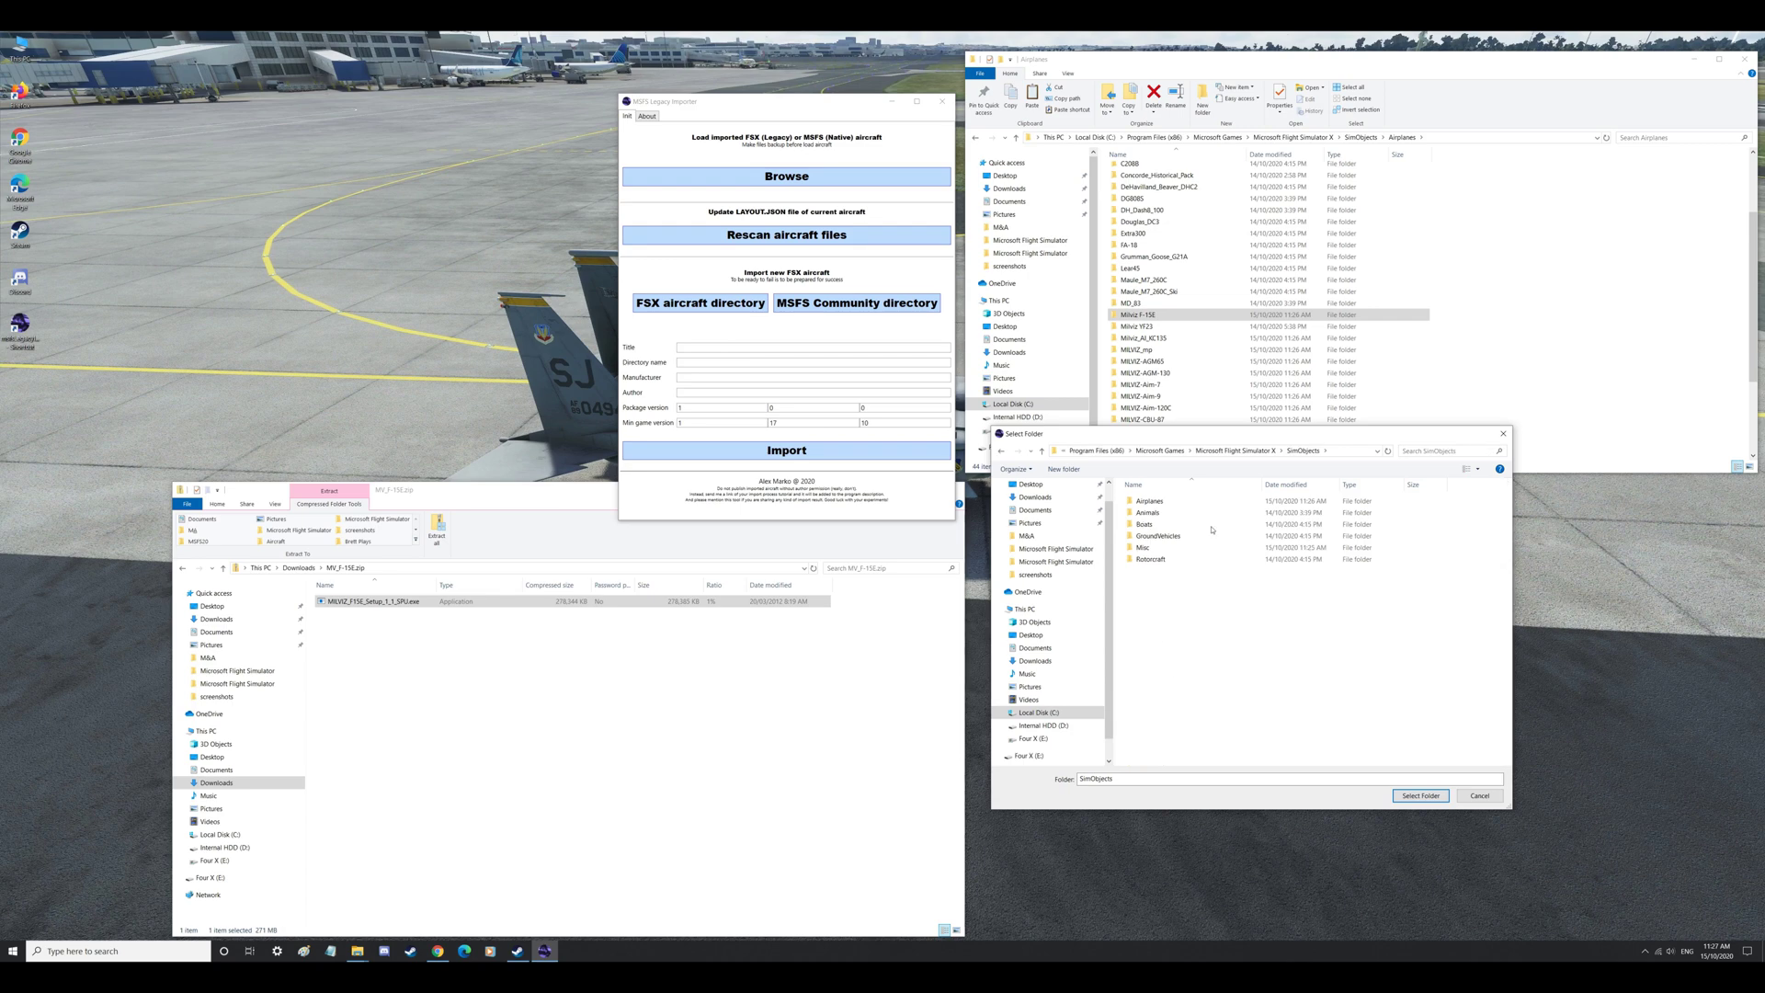
pyautogui.doubleClick(1149, 501)
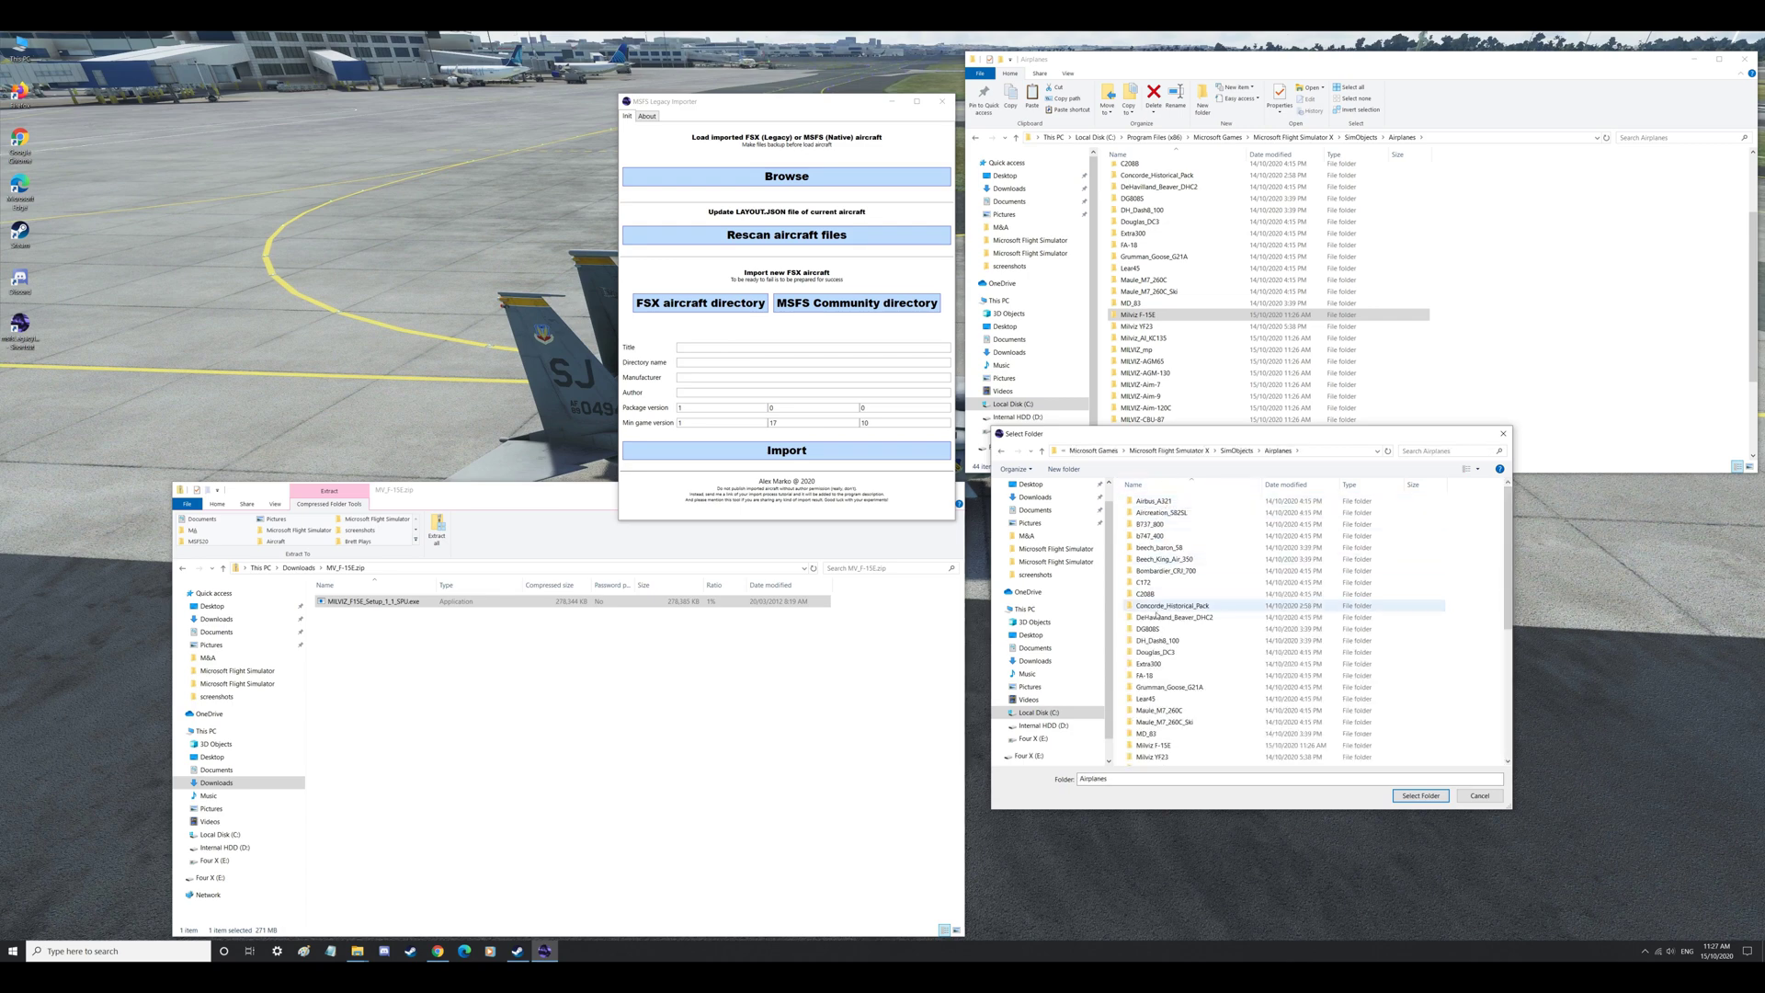
pyautogui.scroll(-2, 1184, 671)
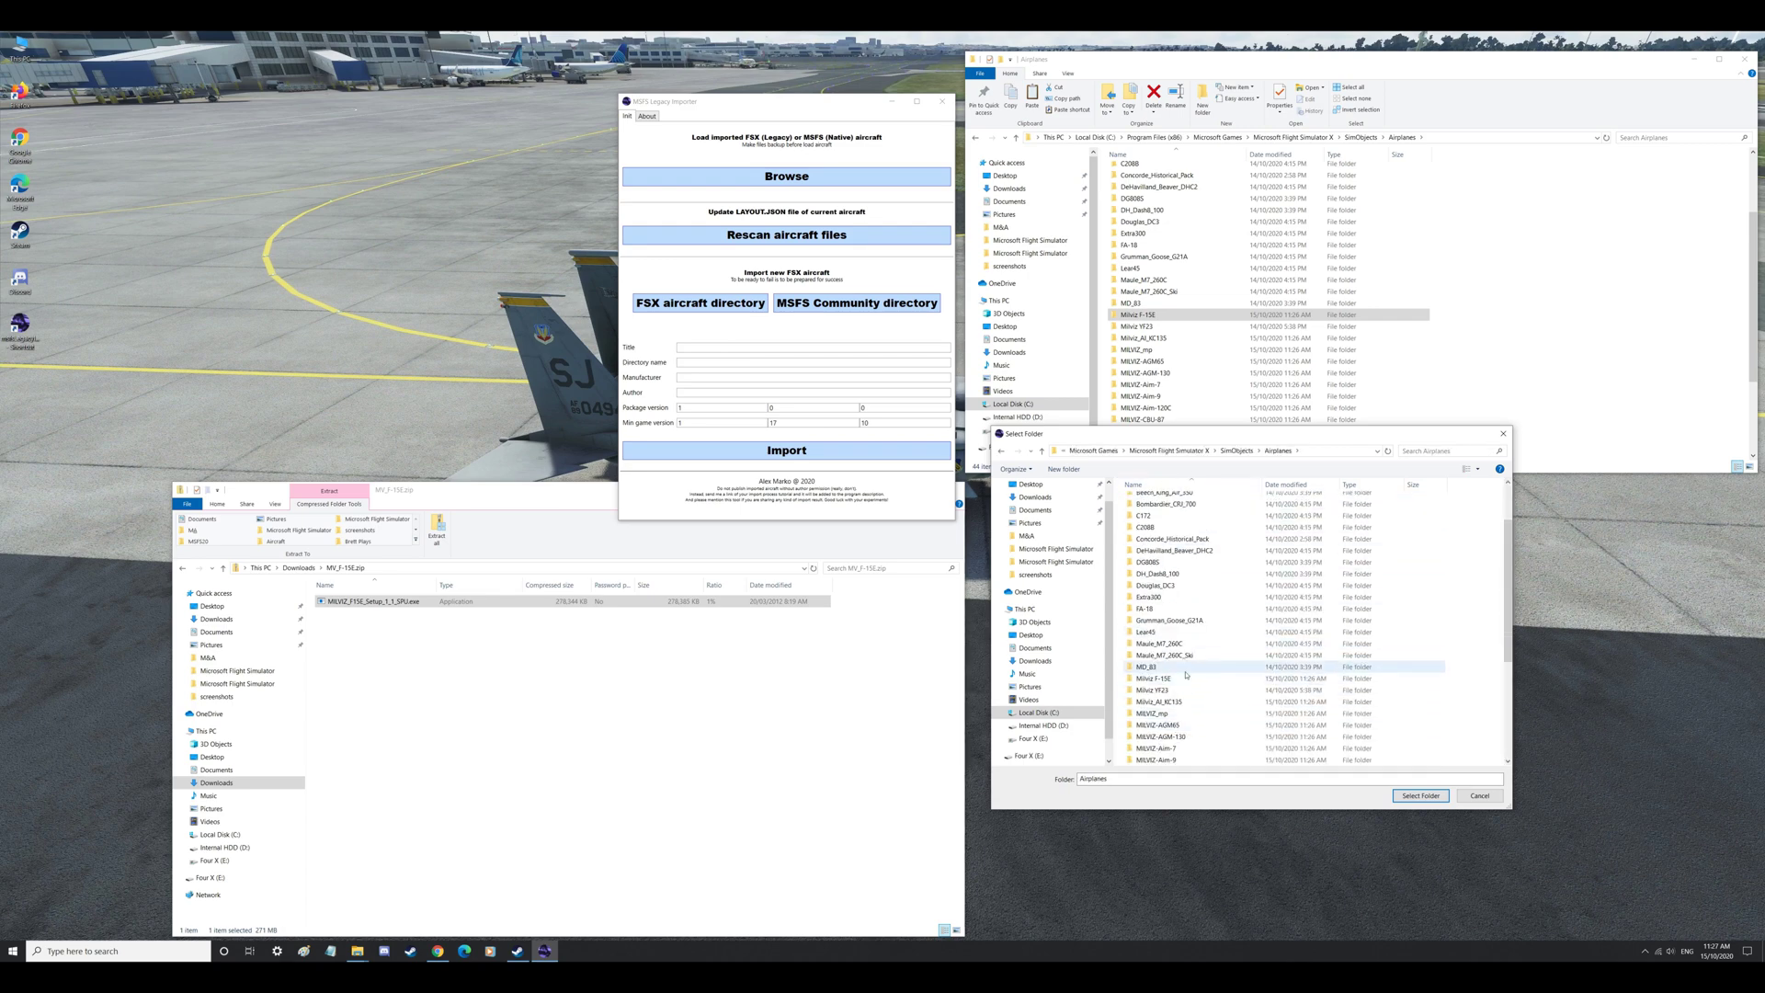
pyautogui.click(1156, 679)
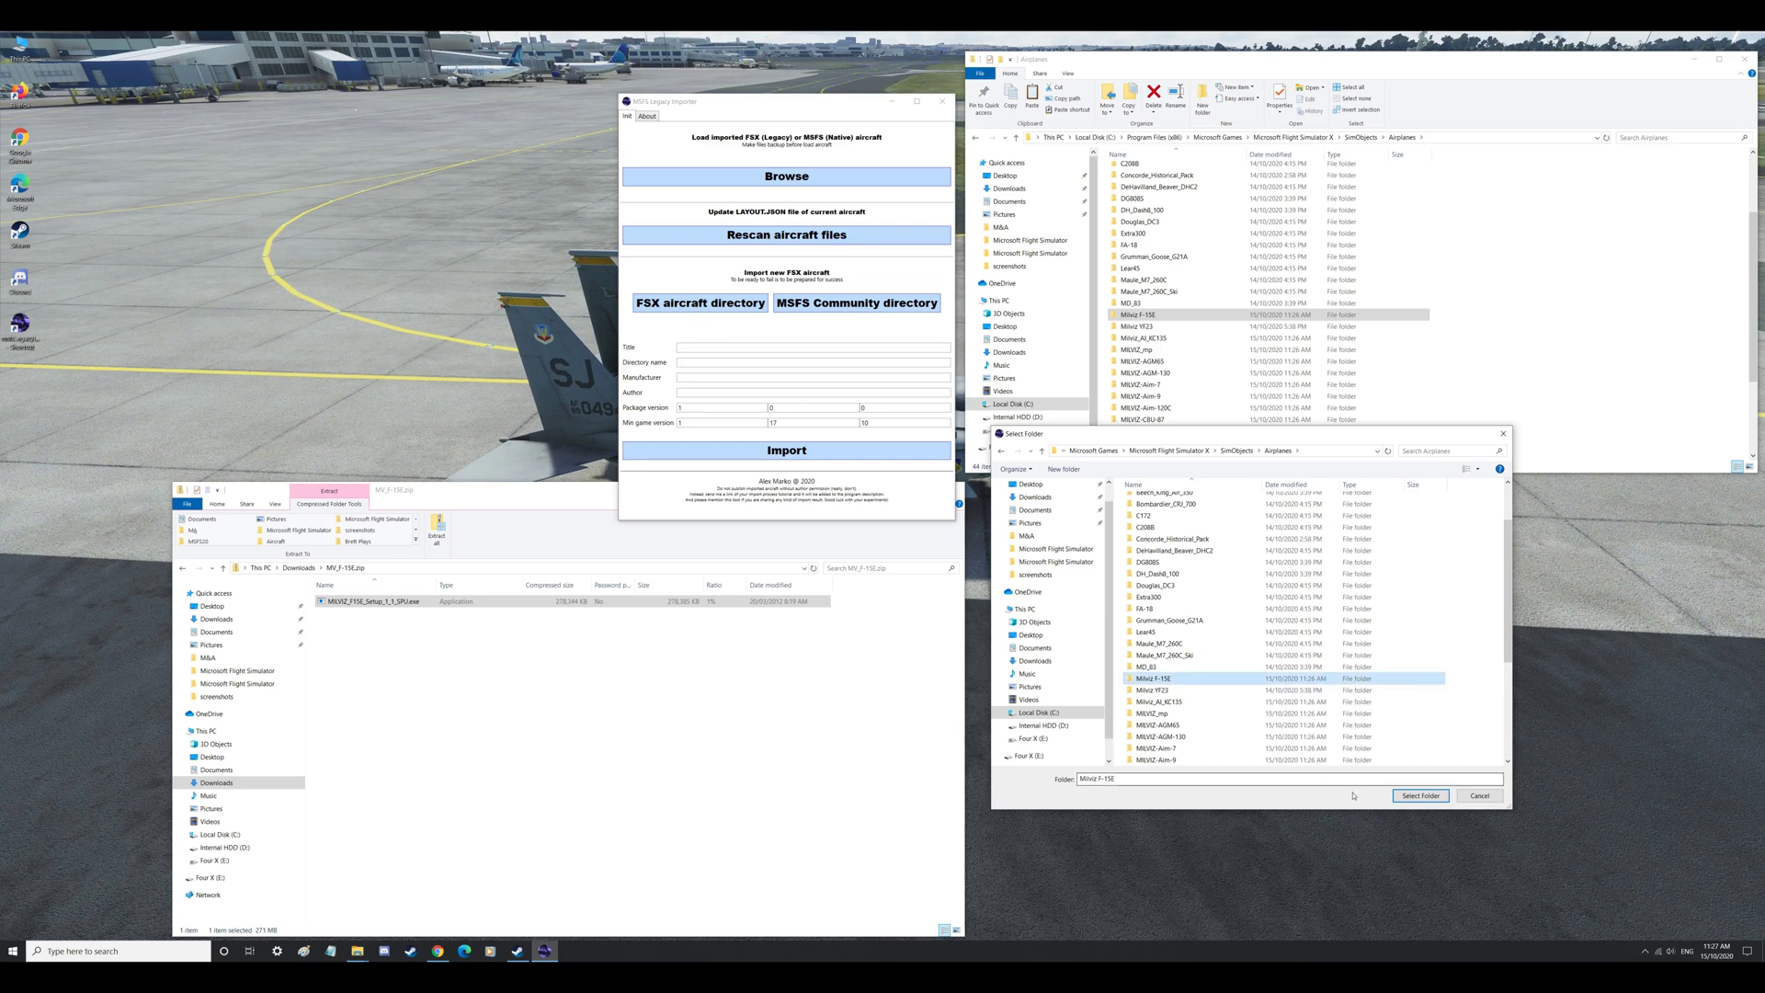
pyautogui.click(1410, 796)
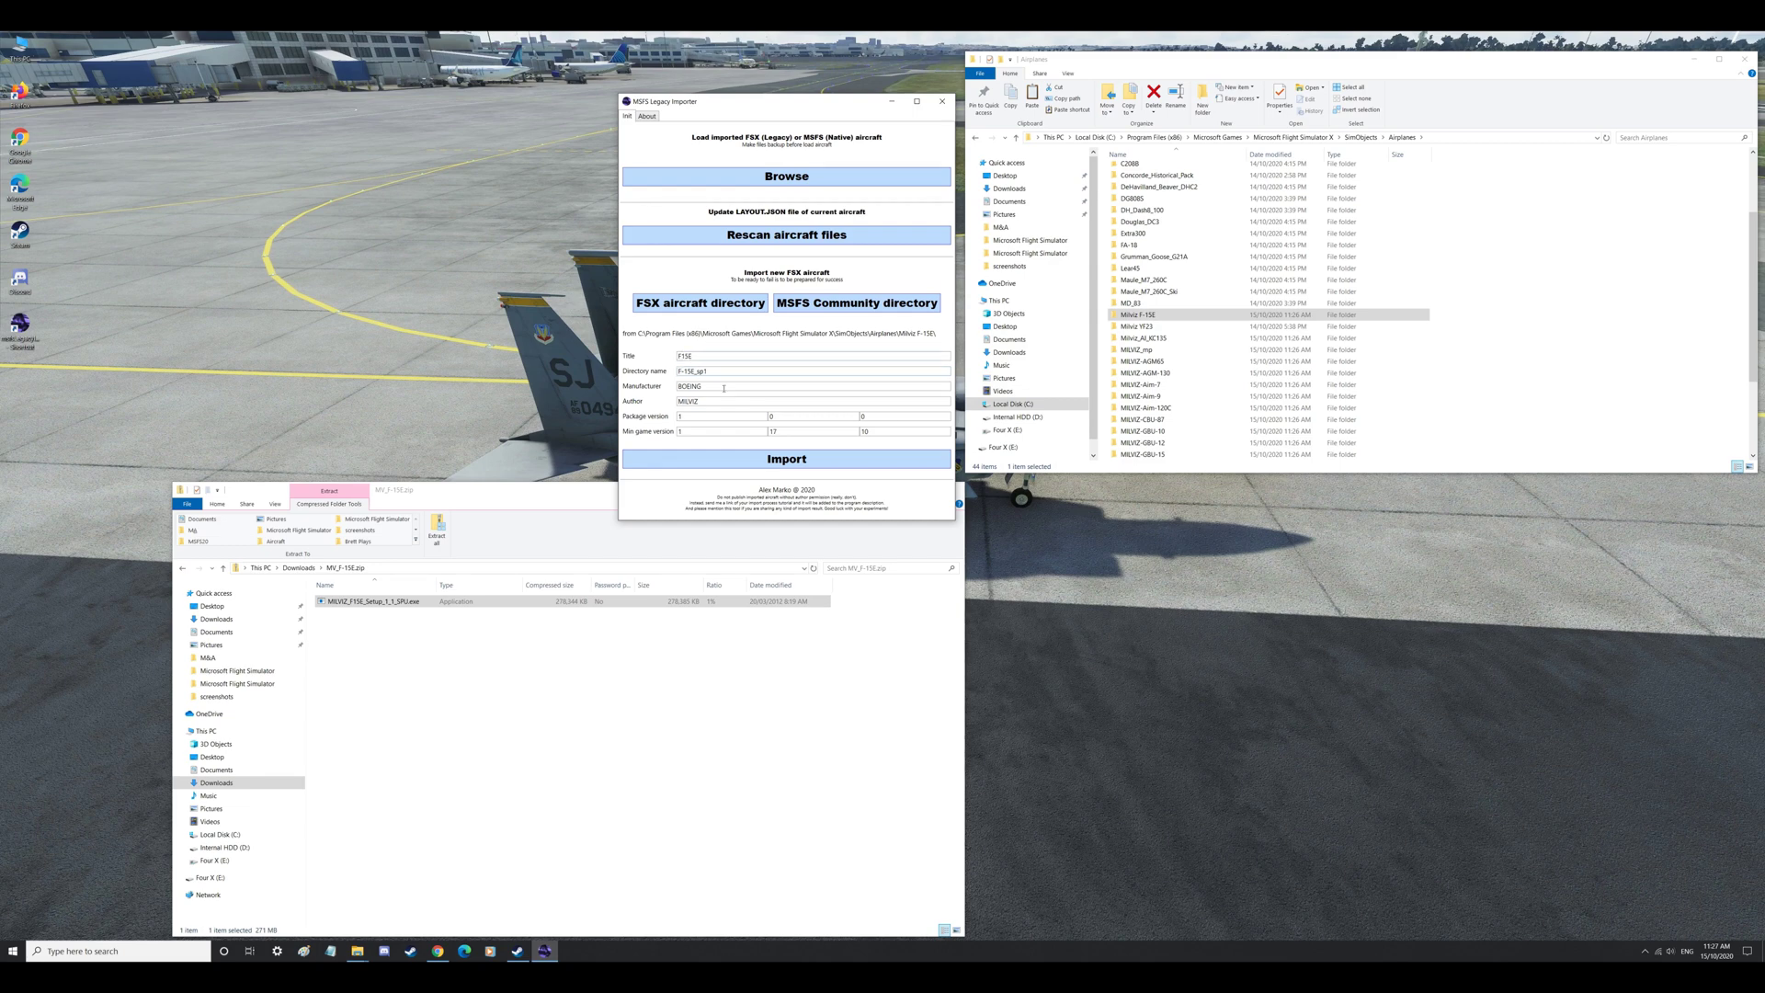
# Step: Set the MSFS Community folder as destination and import the aircraft as f-15e_sp1
pyautogui.click(811, 306)
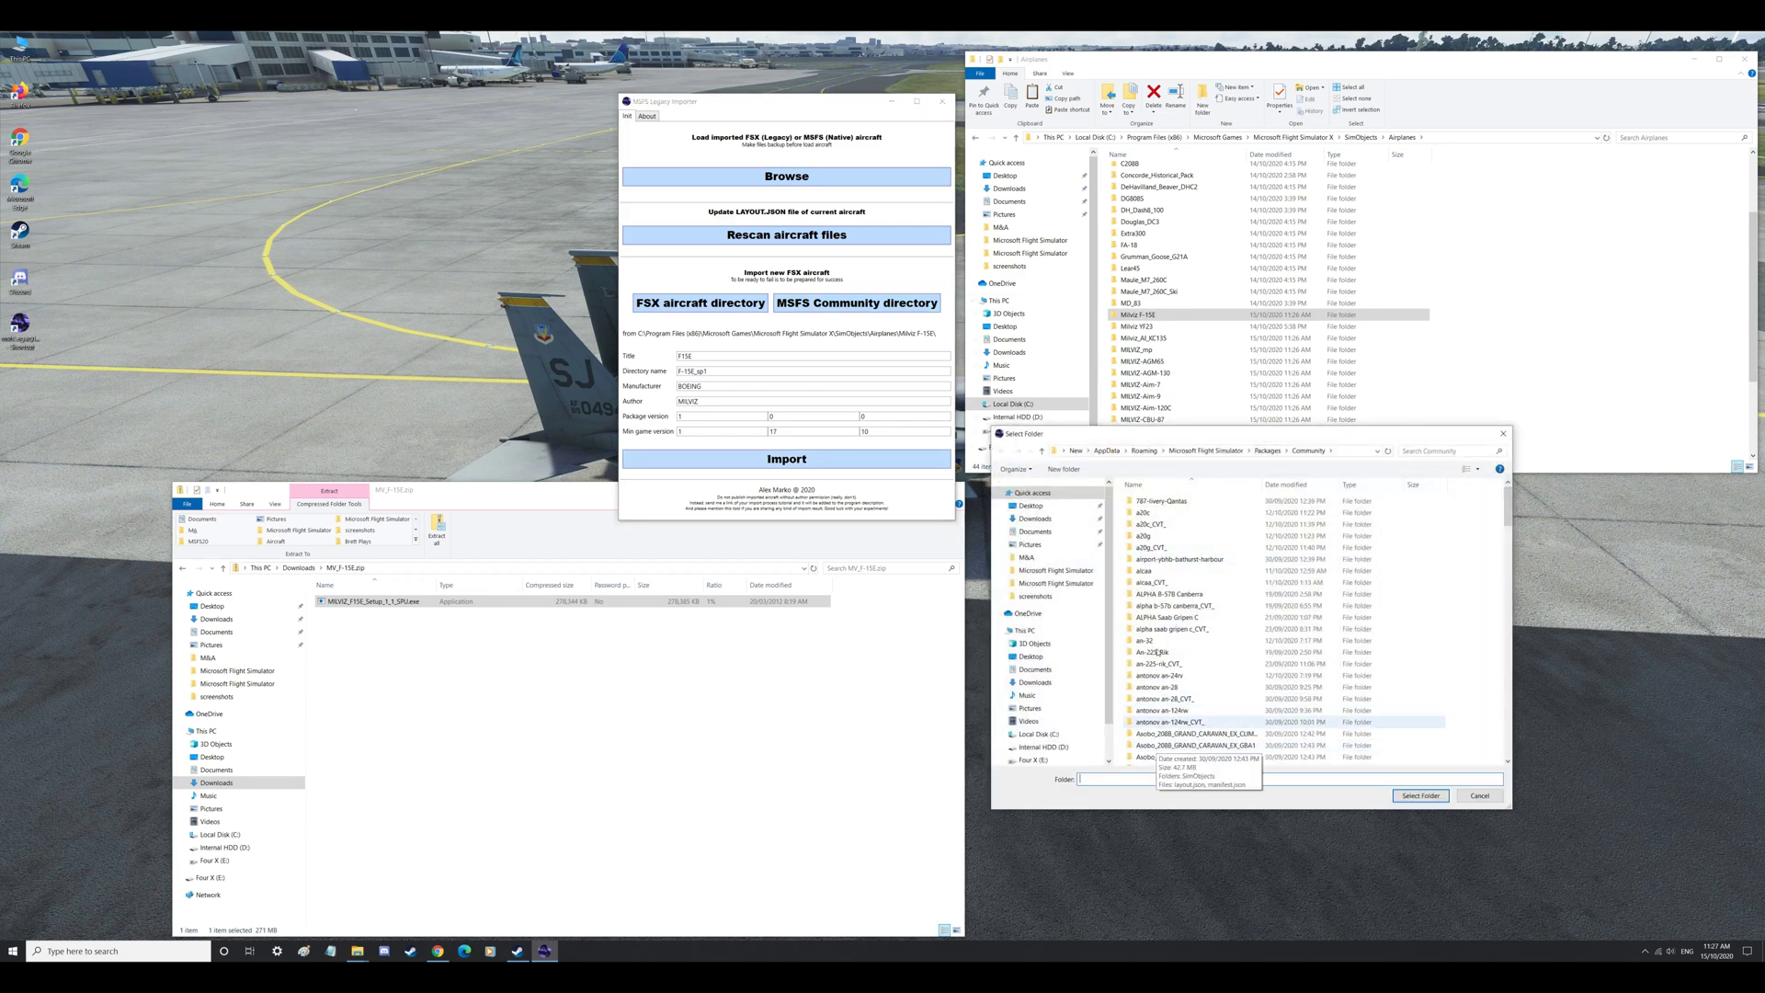
pyautogui.click(1404, 793)
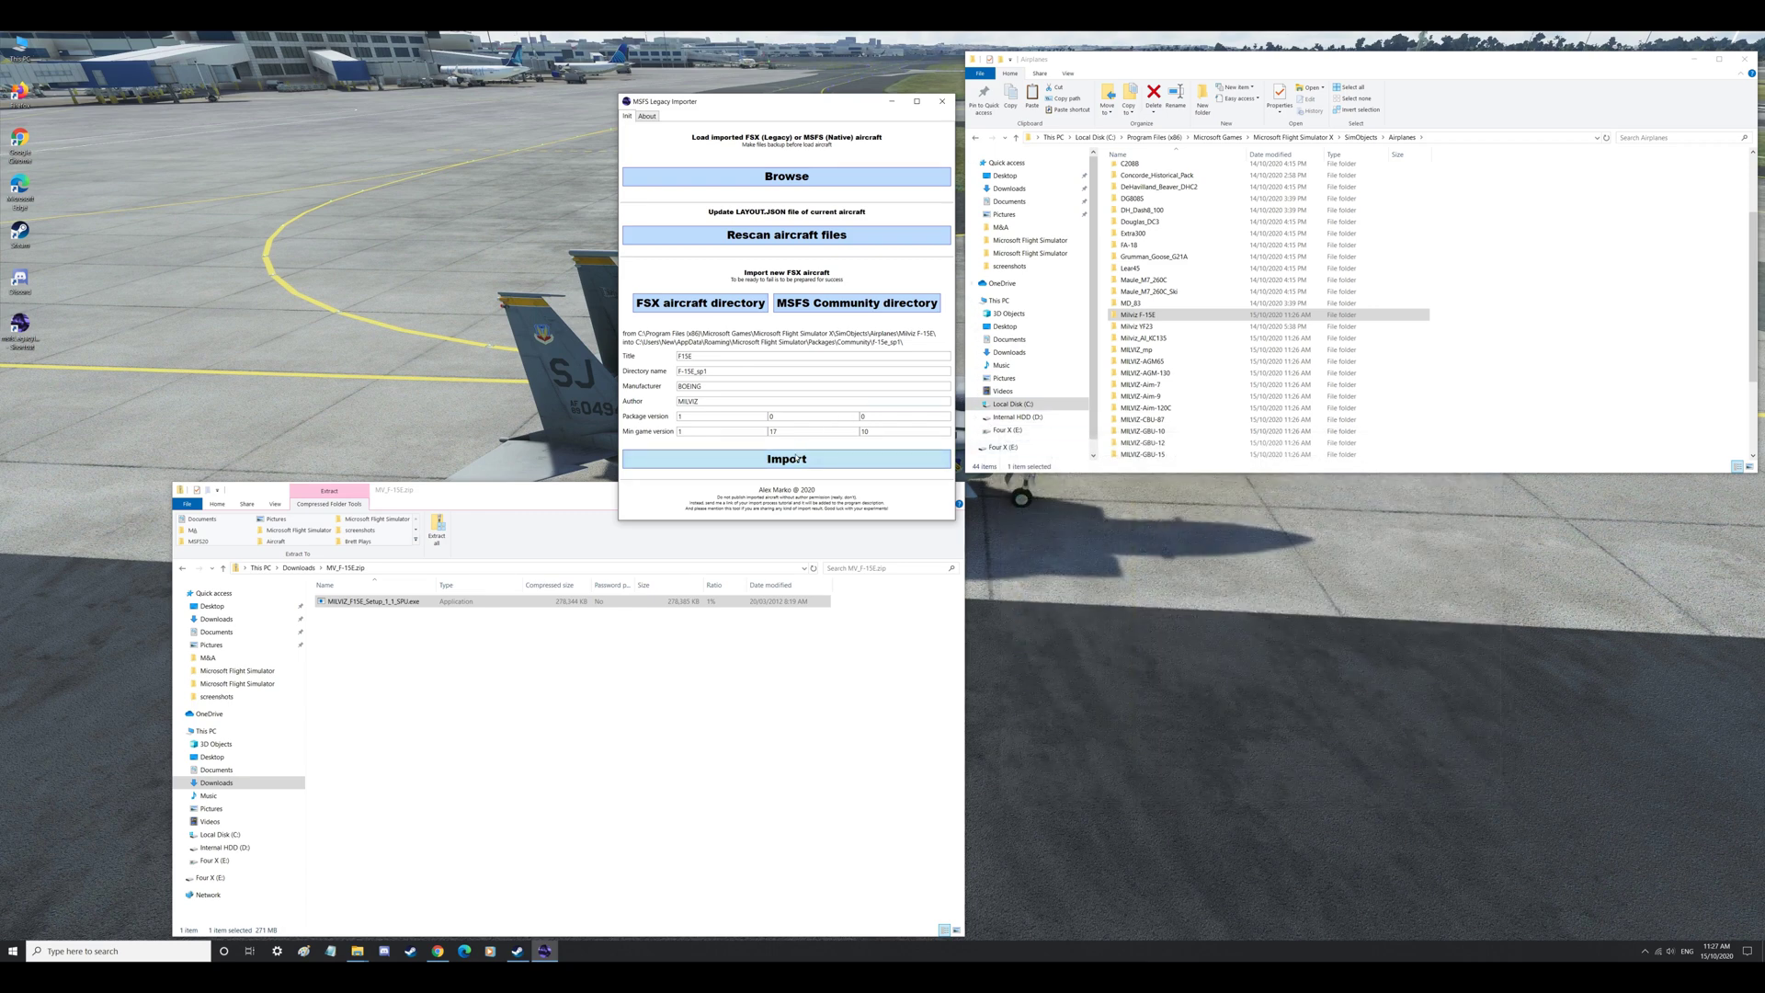
pyautogui.click(795, 457)
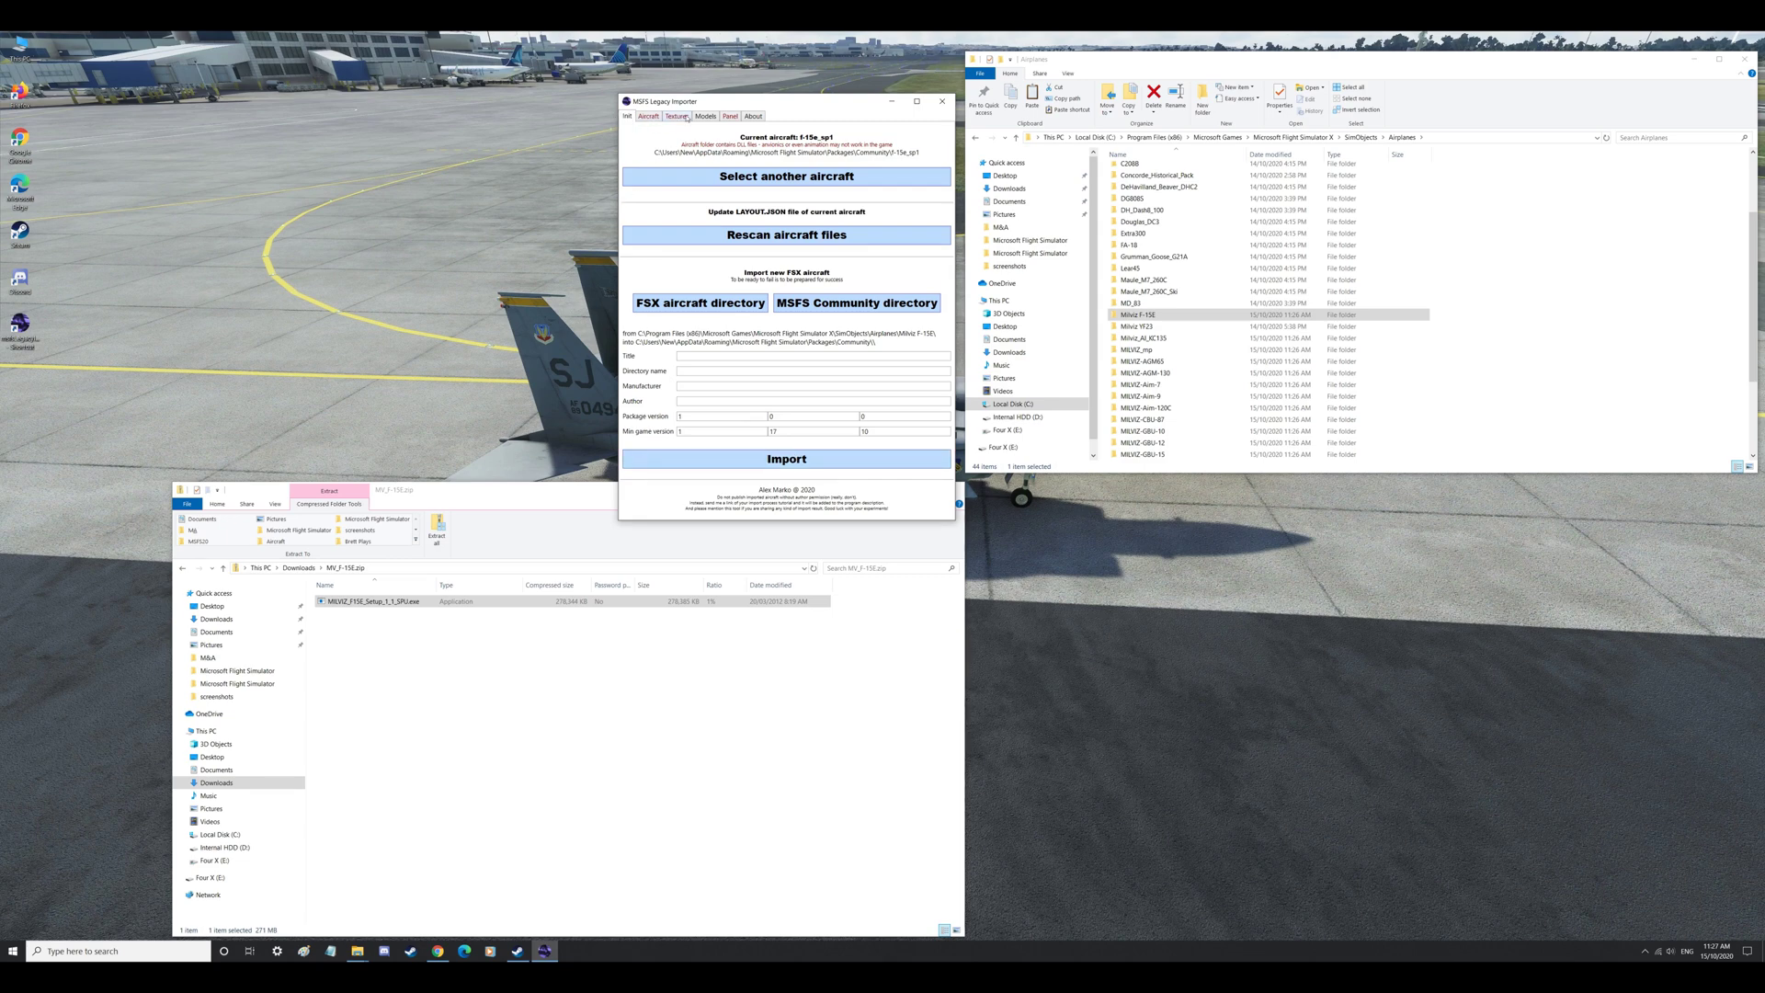
# Step: Tick all panel gauge CAB files and extract their resources
pyautogui.click(731, 117)
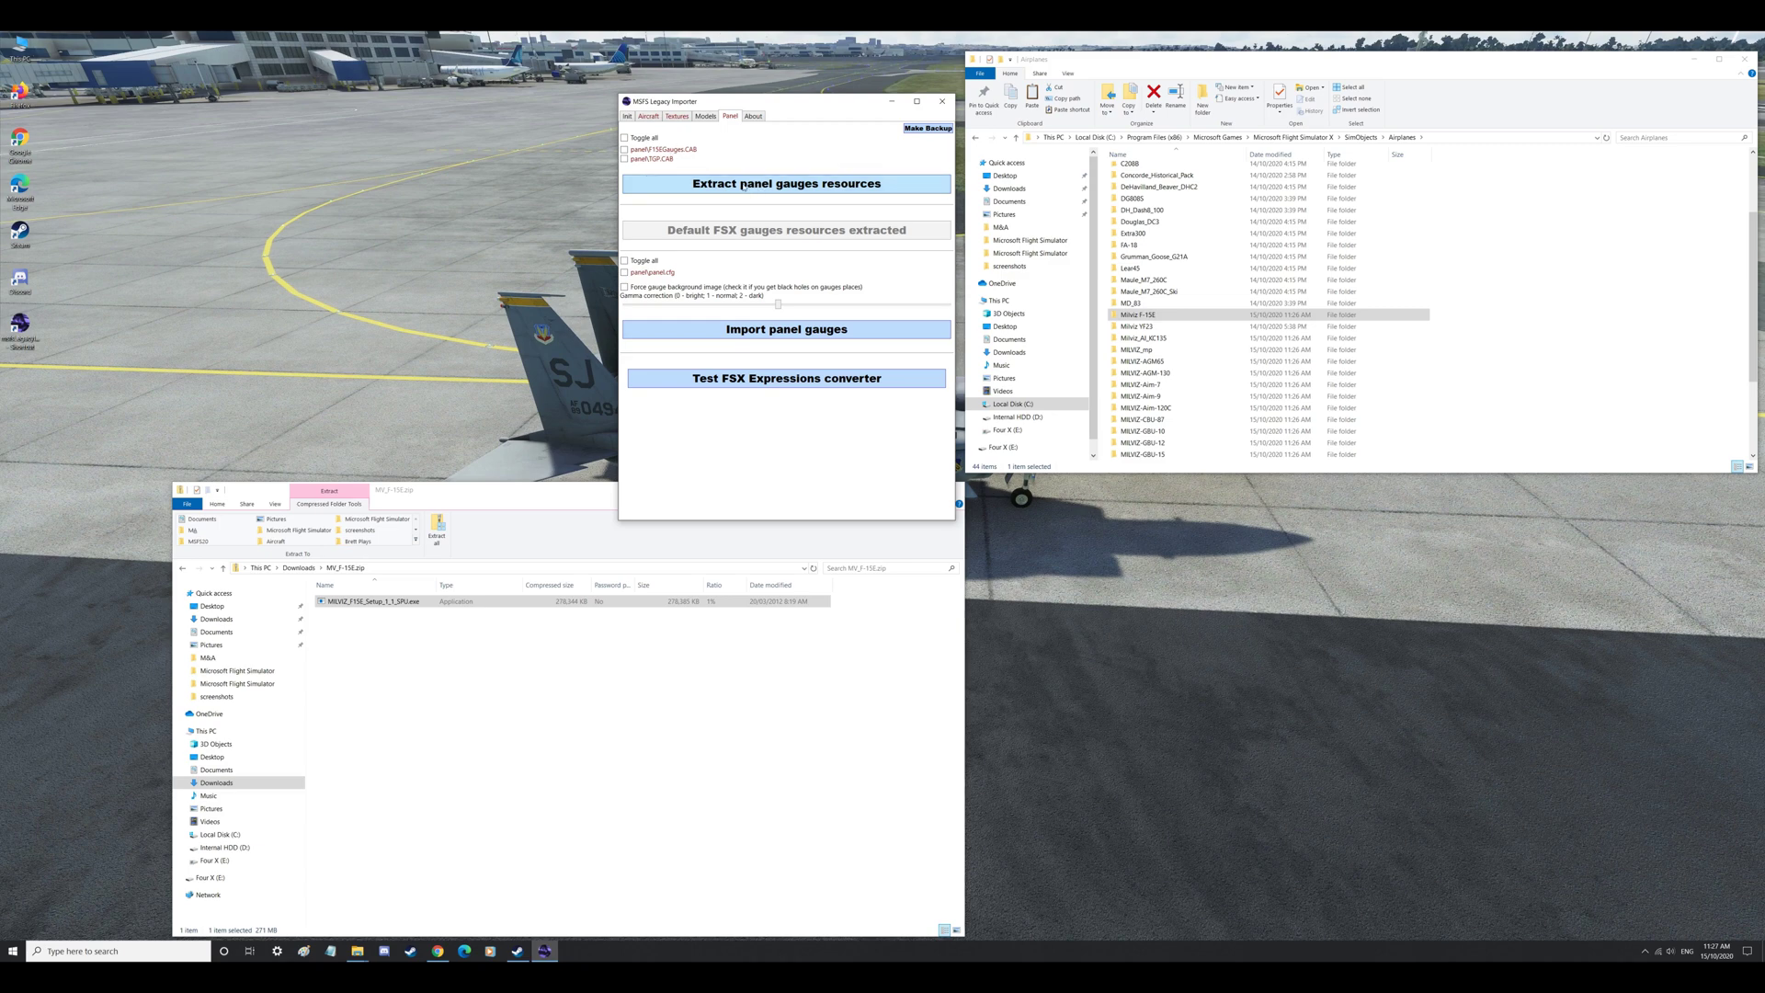
pyautogui.click(625, 138)
pyautogui.click(770, 184)
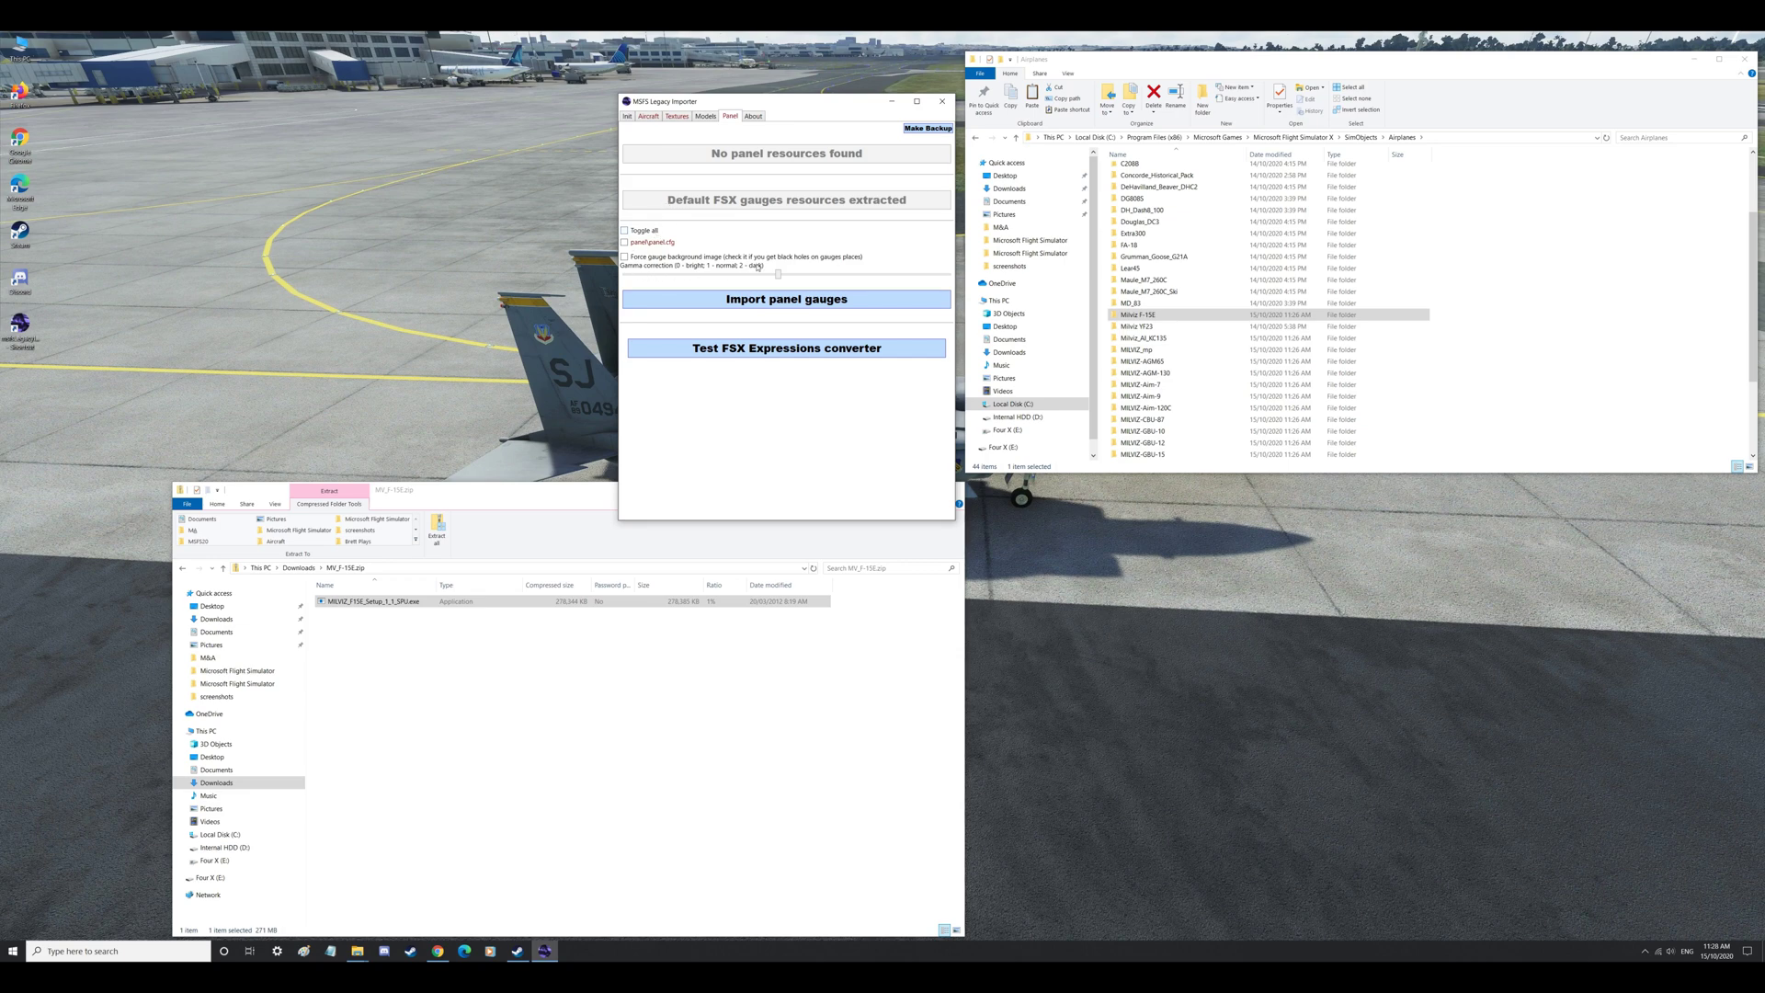
# Step: Convert the F-15E's BMP textures to DDS using ImageTools, then view the aircraft.cfg checks
pyautogui.click(706, 117)
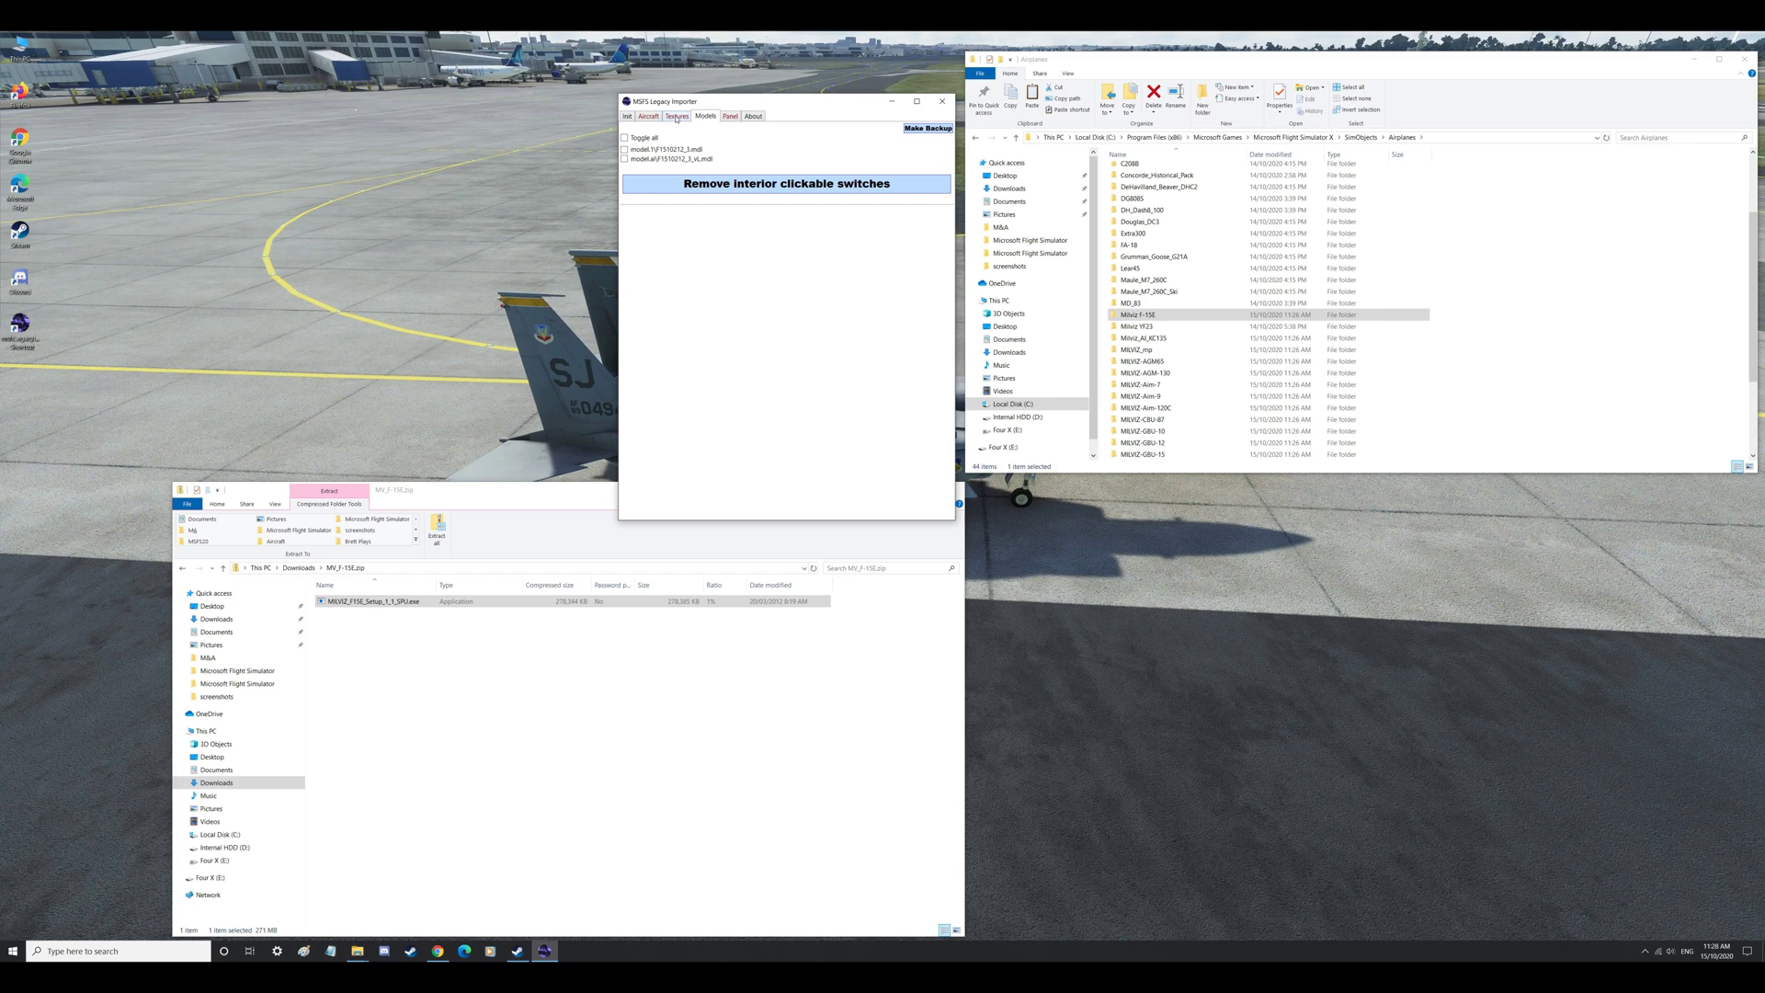
pyautogui.click(677, 117)
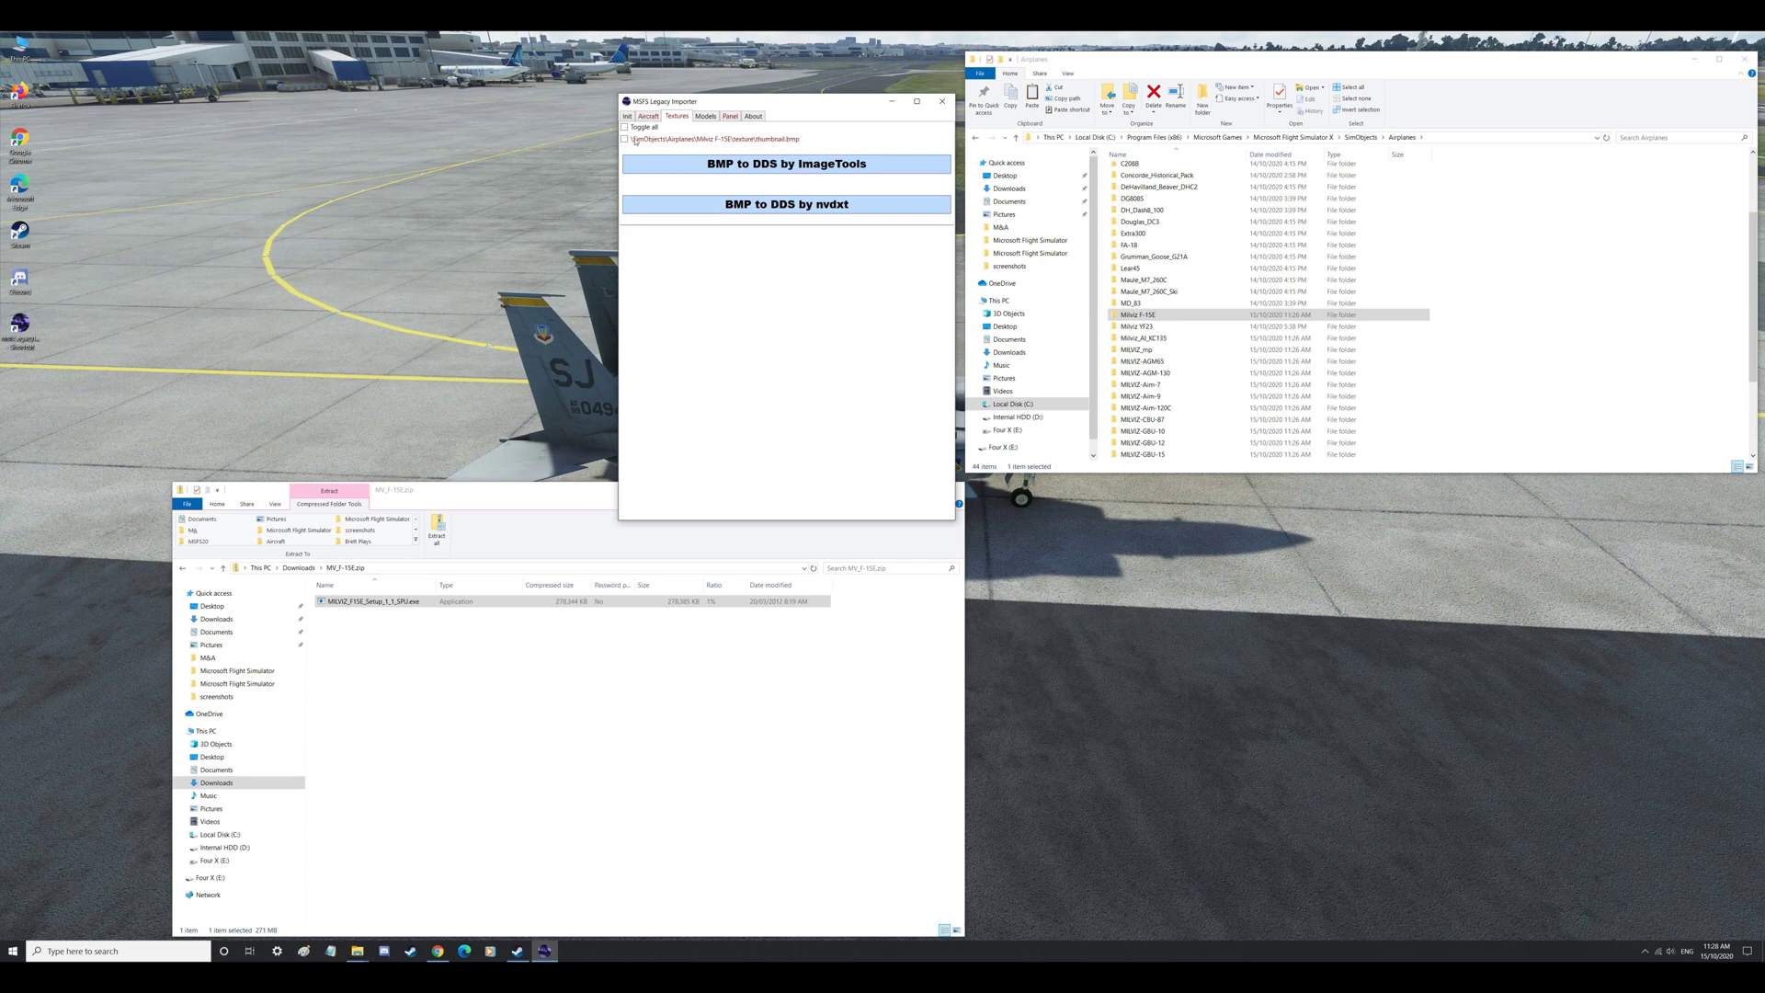
pyautogui.click(728, 165)
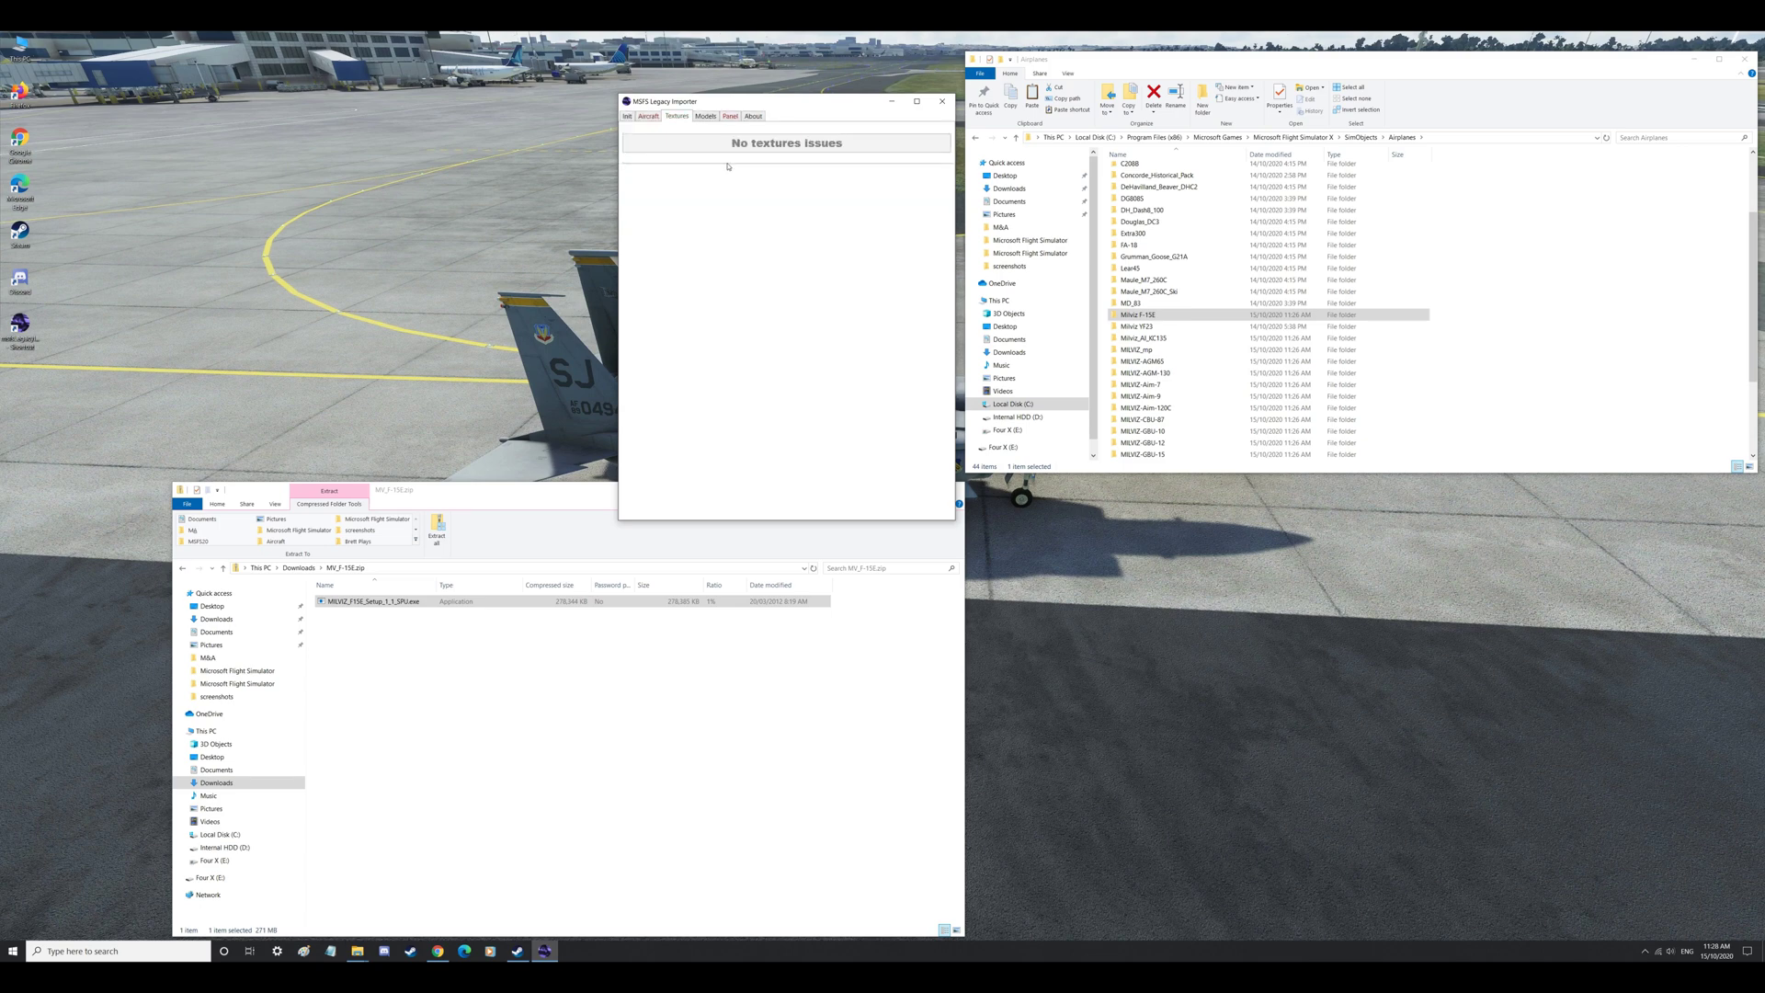
pyautogui.click(649, 117)
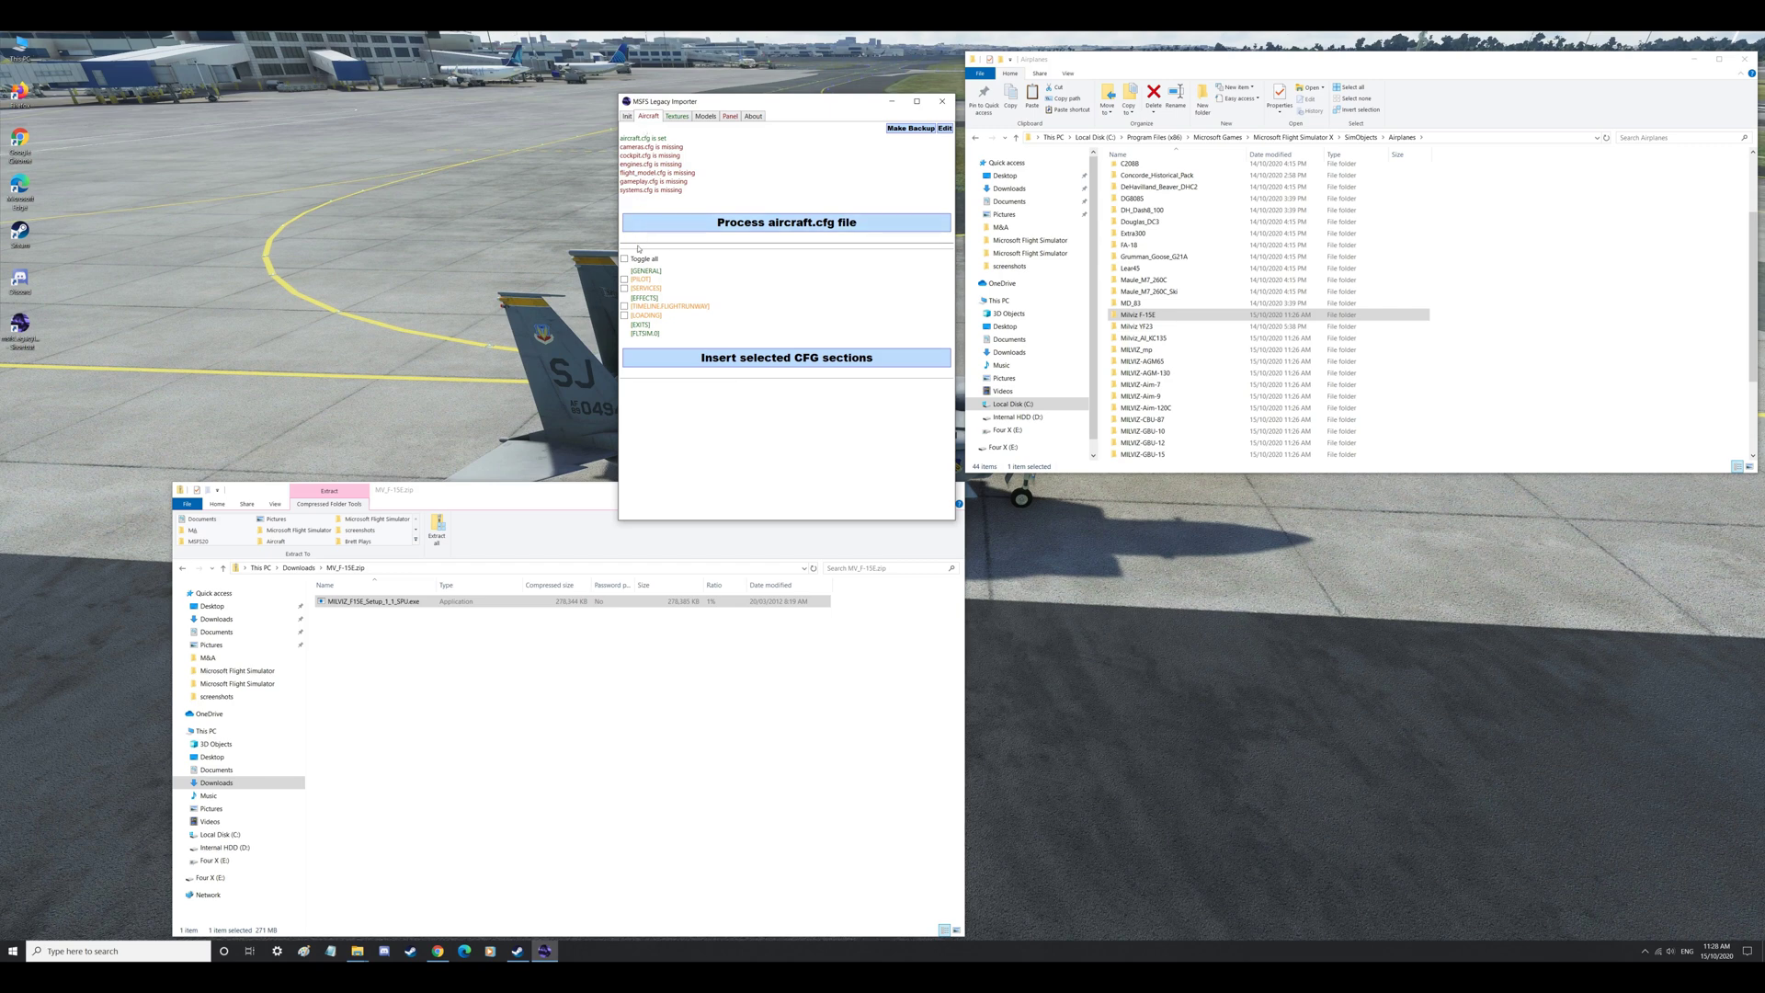
# Step: Insert the four missing aircraft.cfg sections and split aircraft.cfg into separate MSFS config files
pyautogui.click(743, 365)
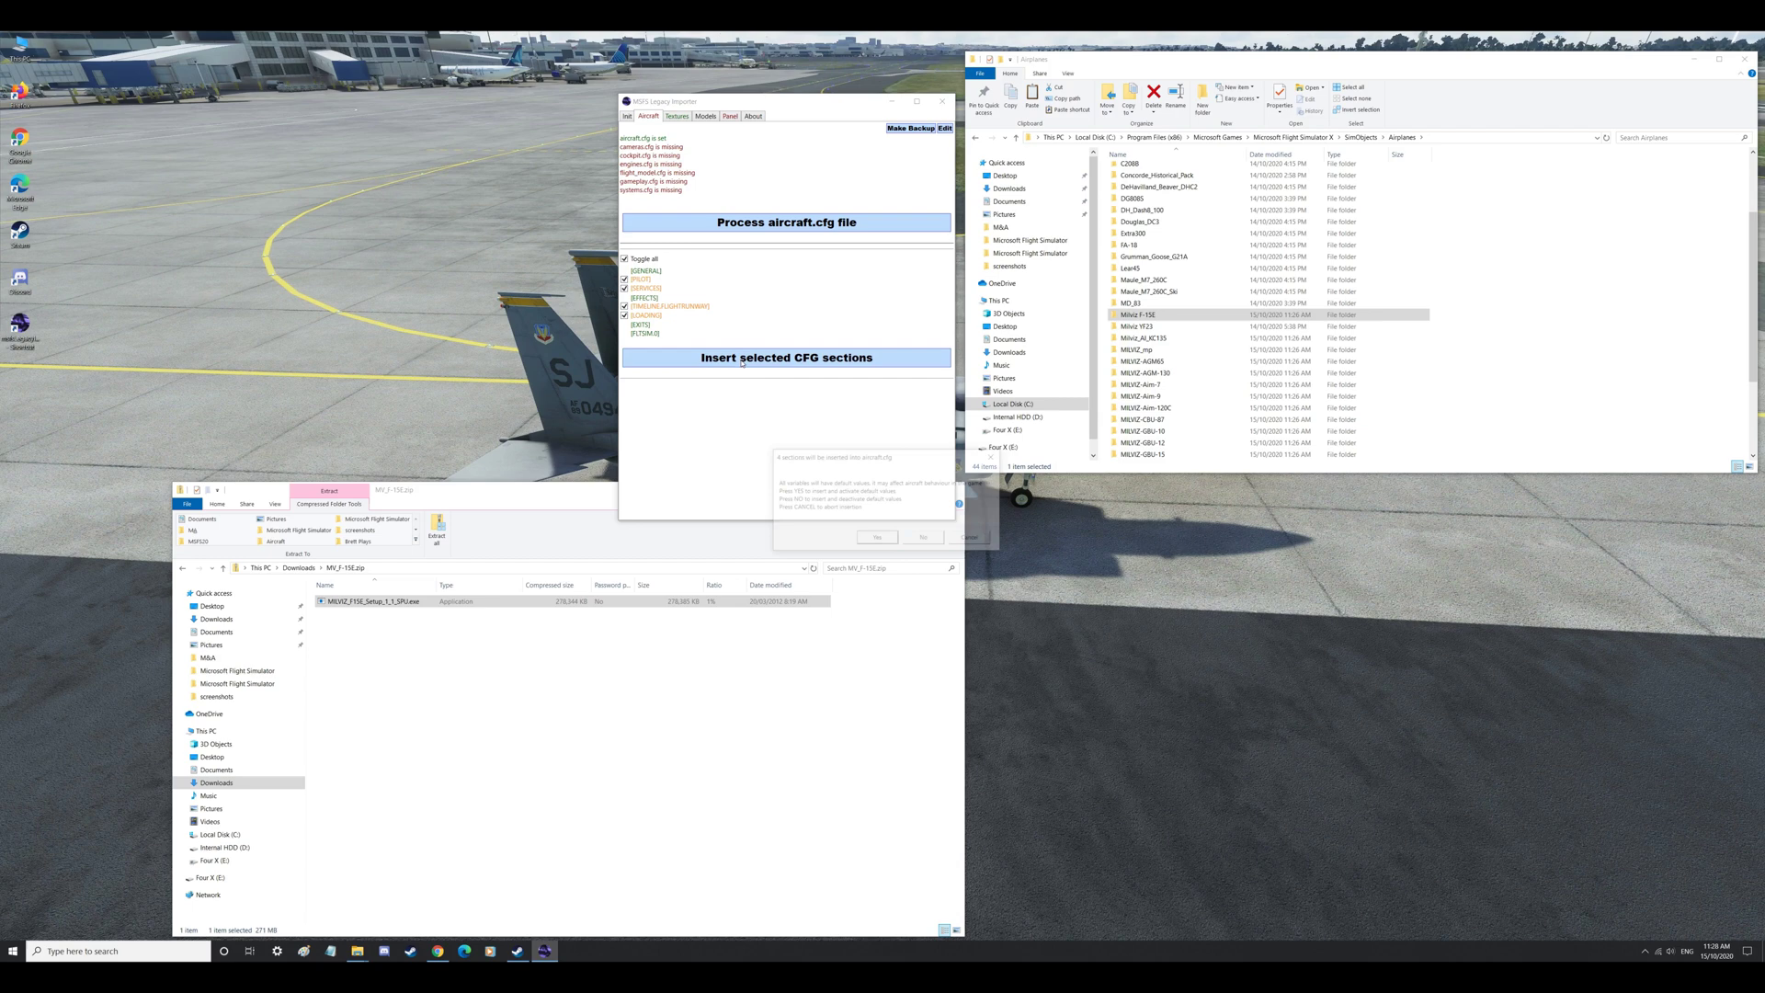
pyautogui.click(878, 539)
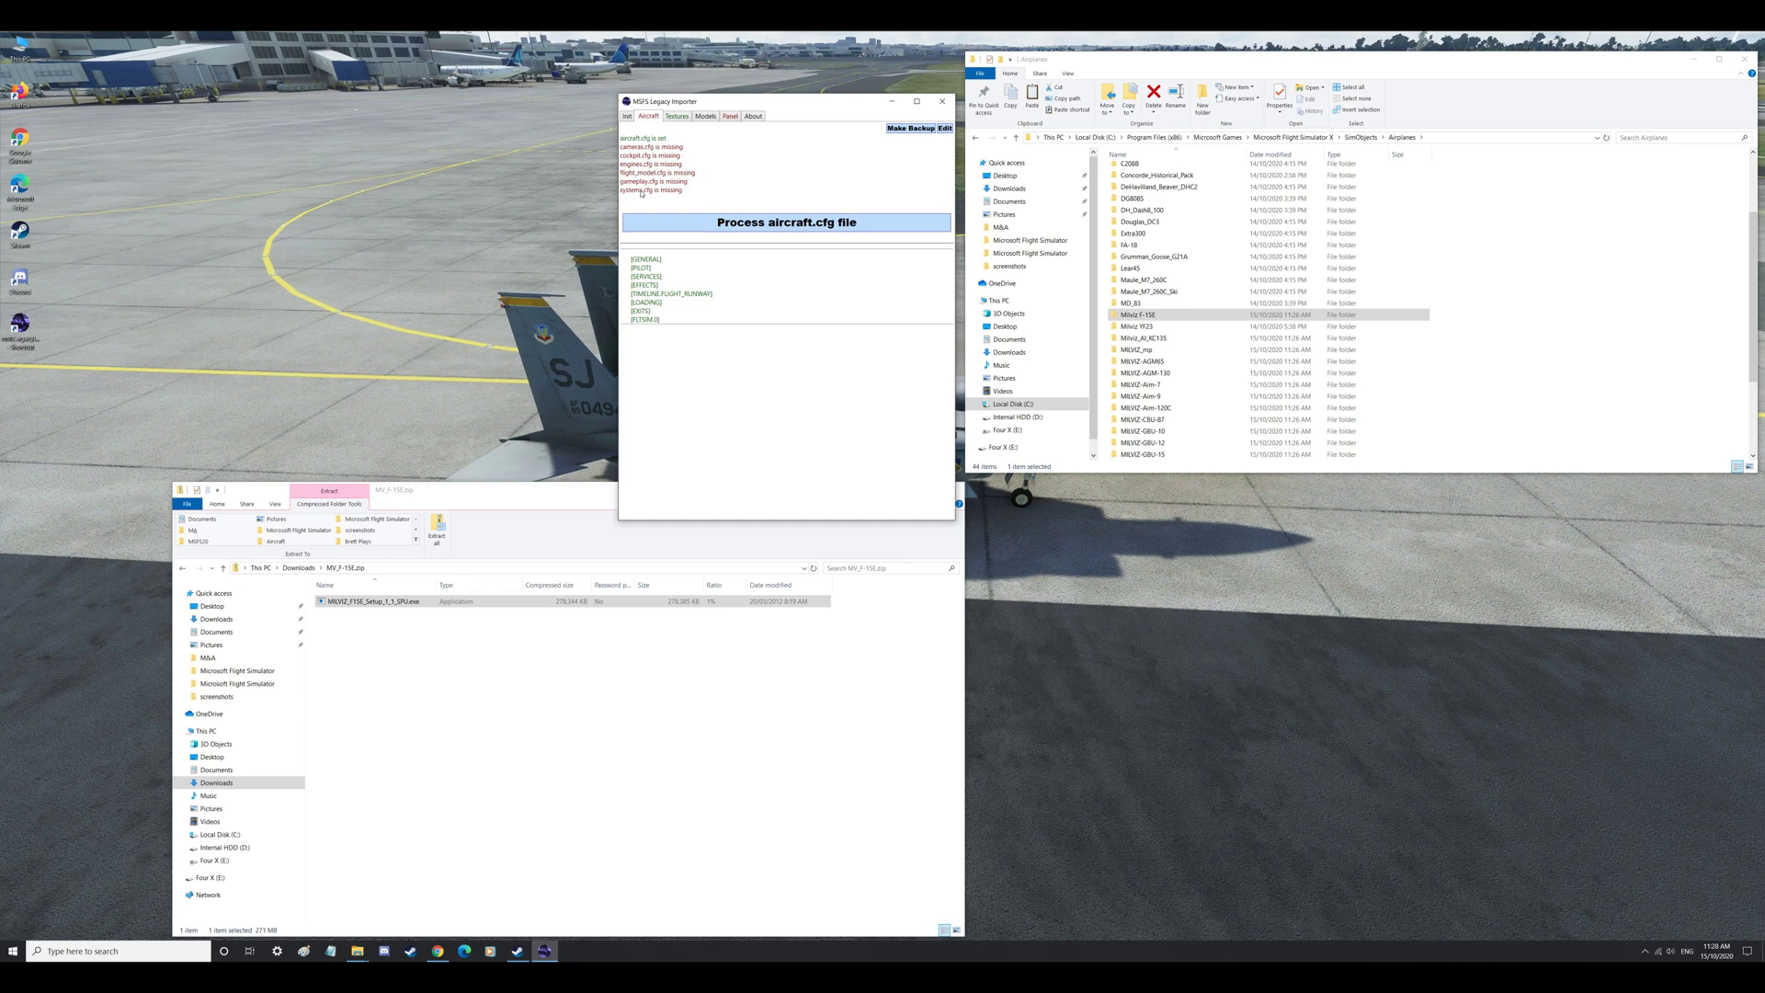
pyautogui.click(738, 224)
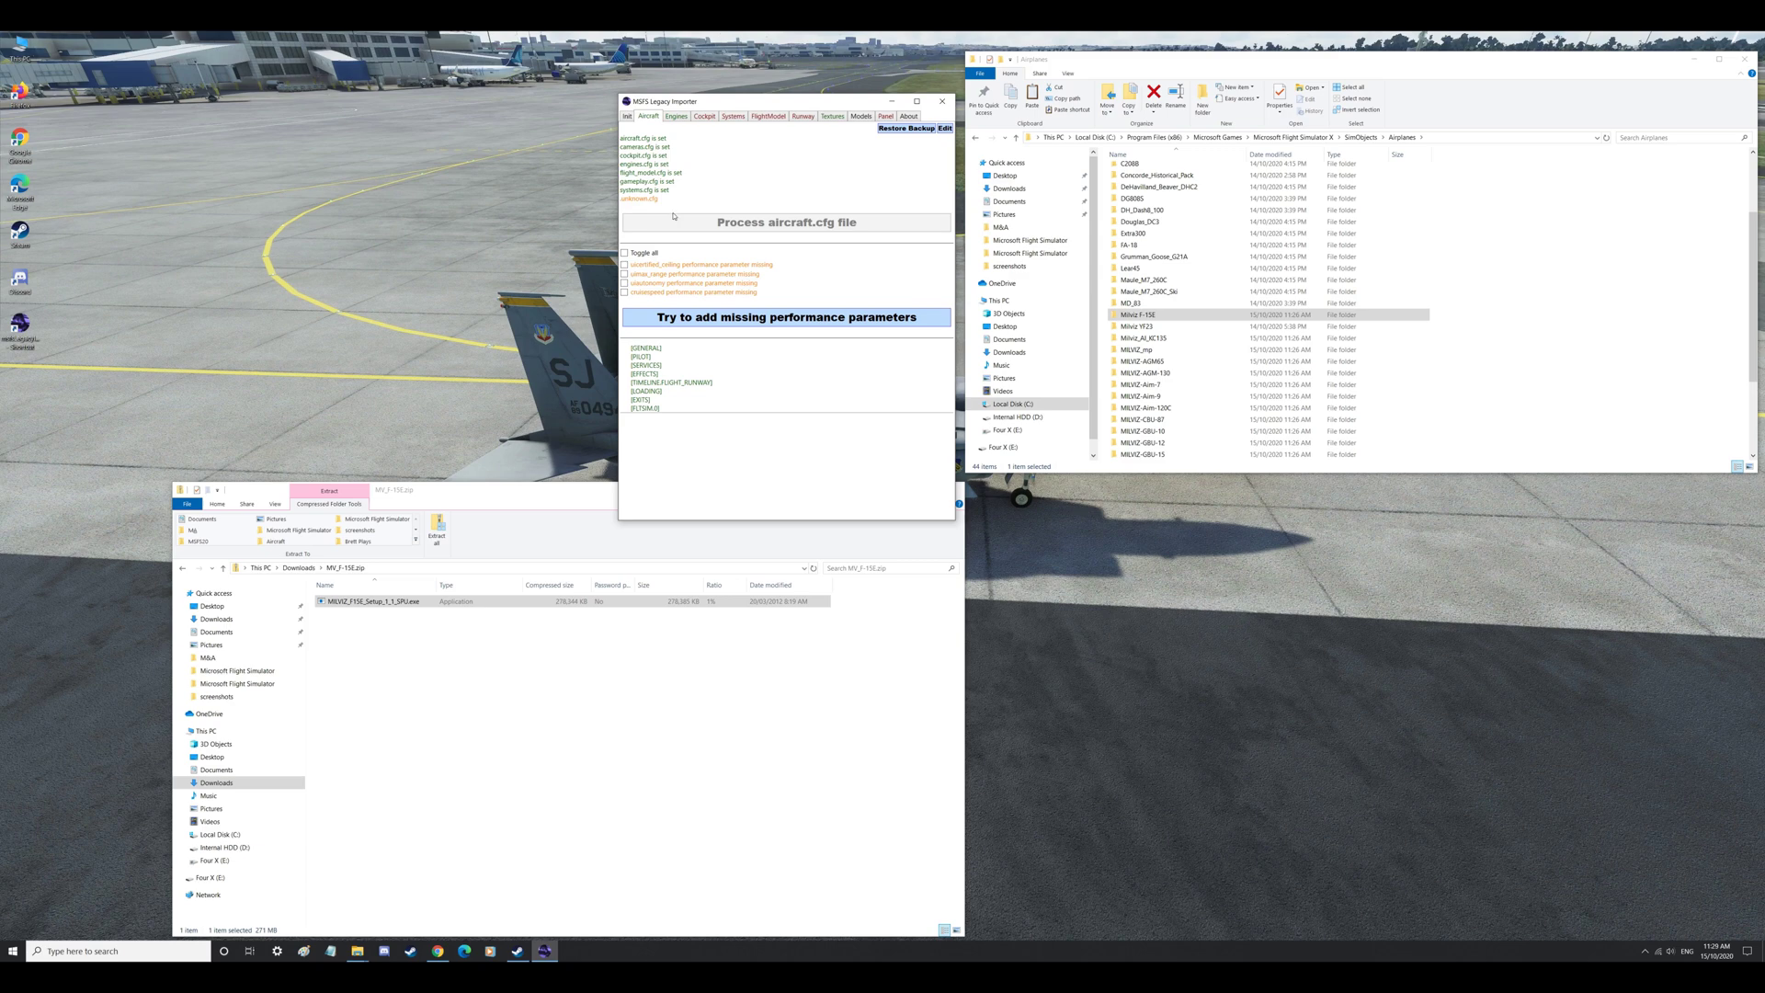
# Step: Insert the five selected sections into cockpit.cfg
pyautogui.click(704, 117)
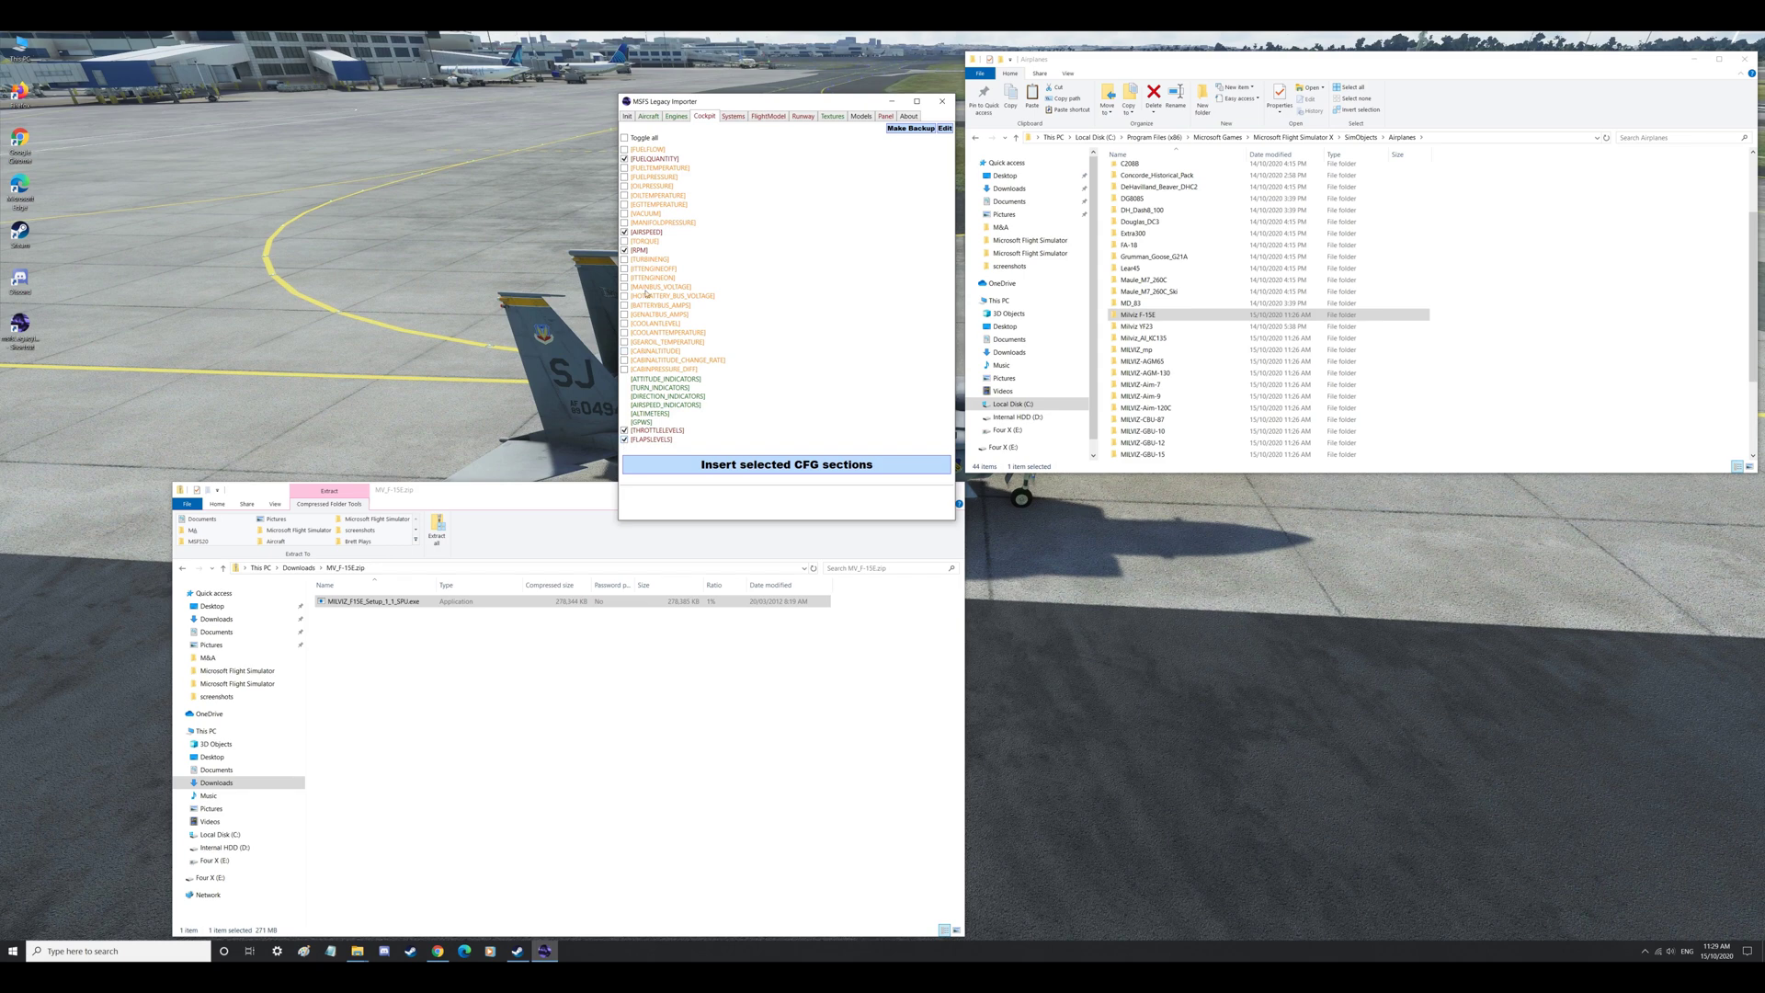
pyautogui.click(722, 464)
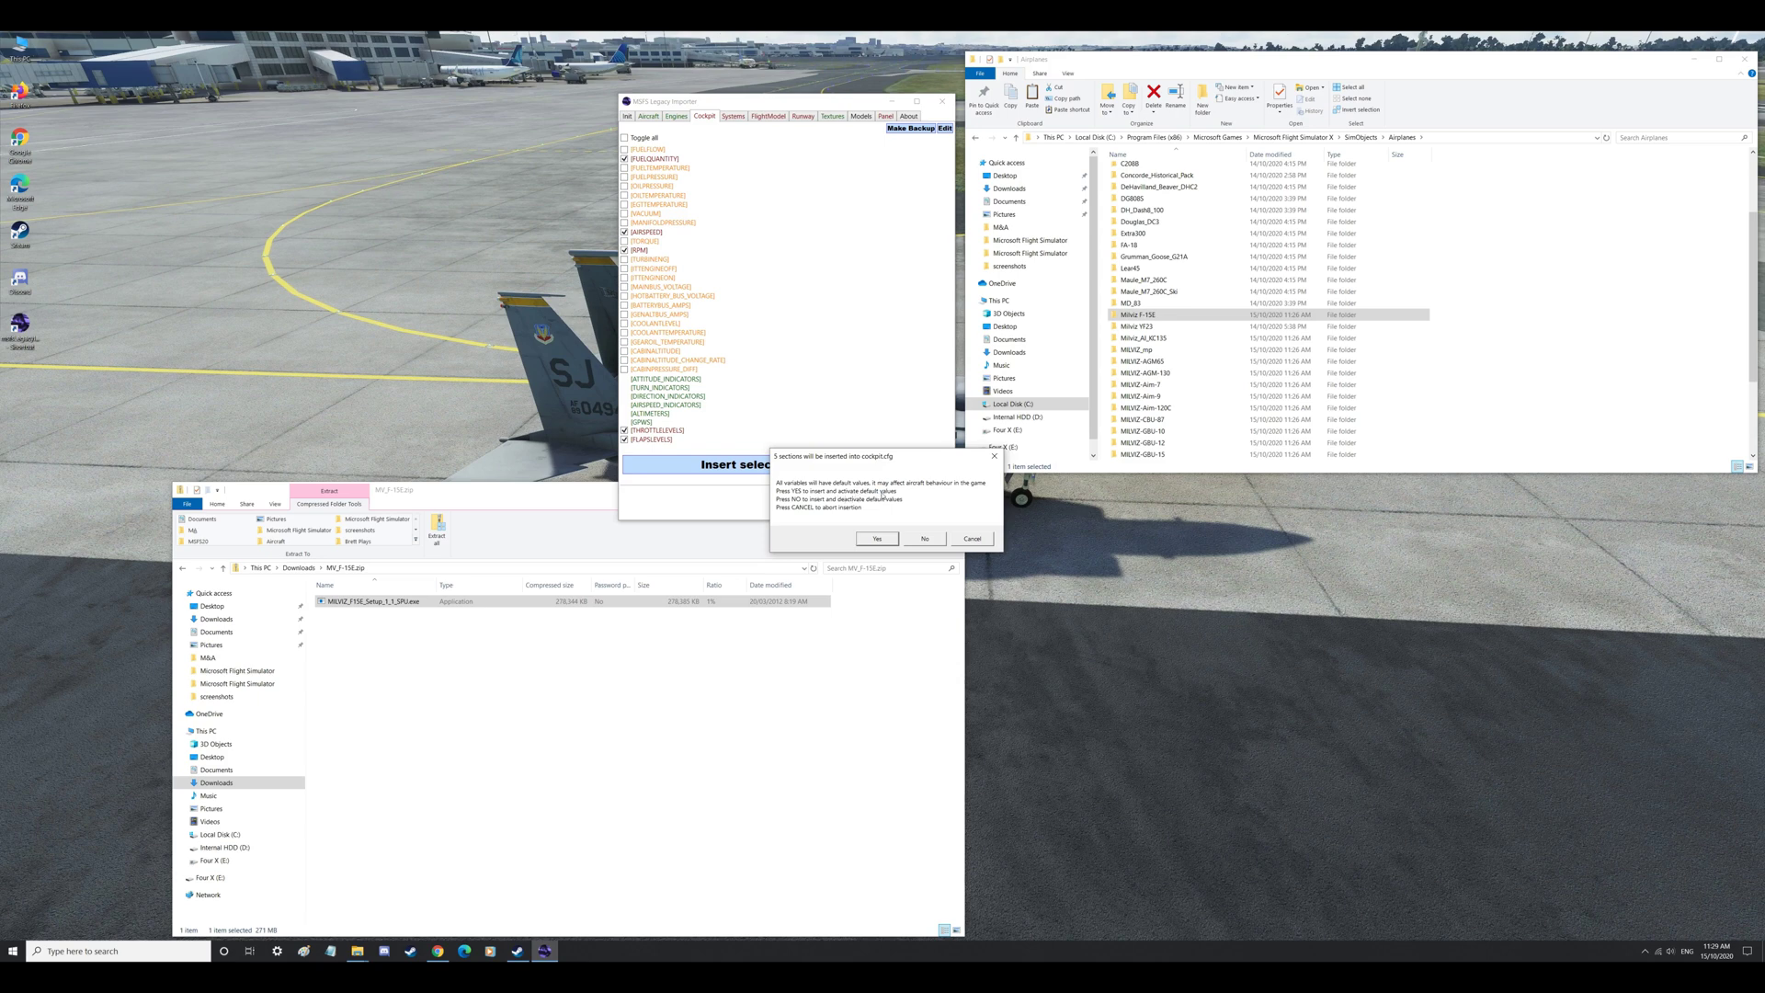
pyautogui.click(878, 538)
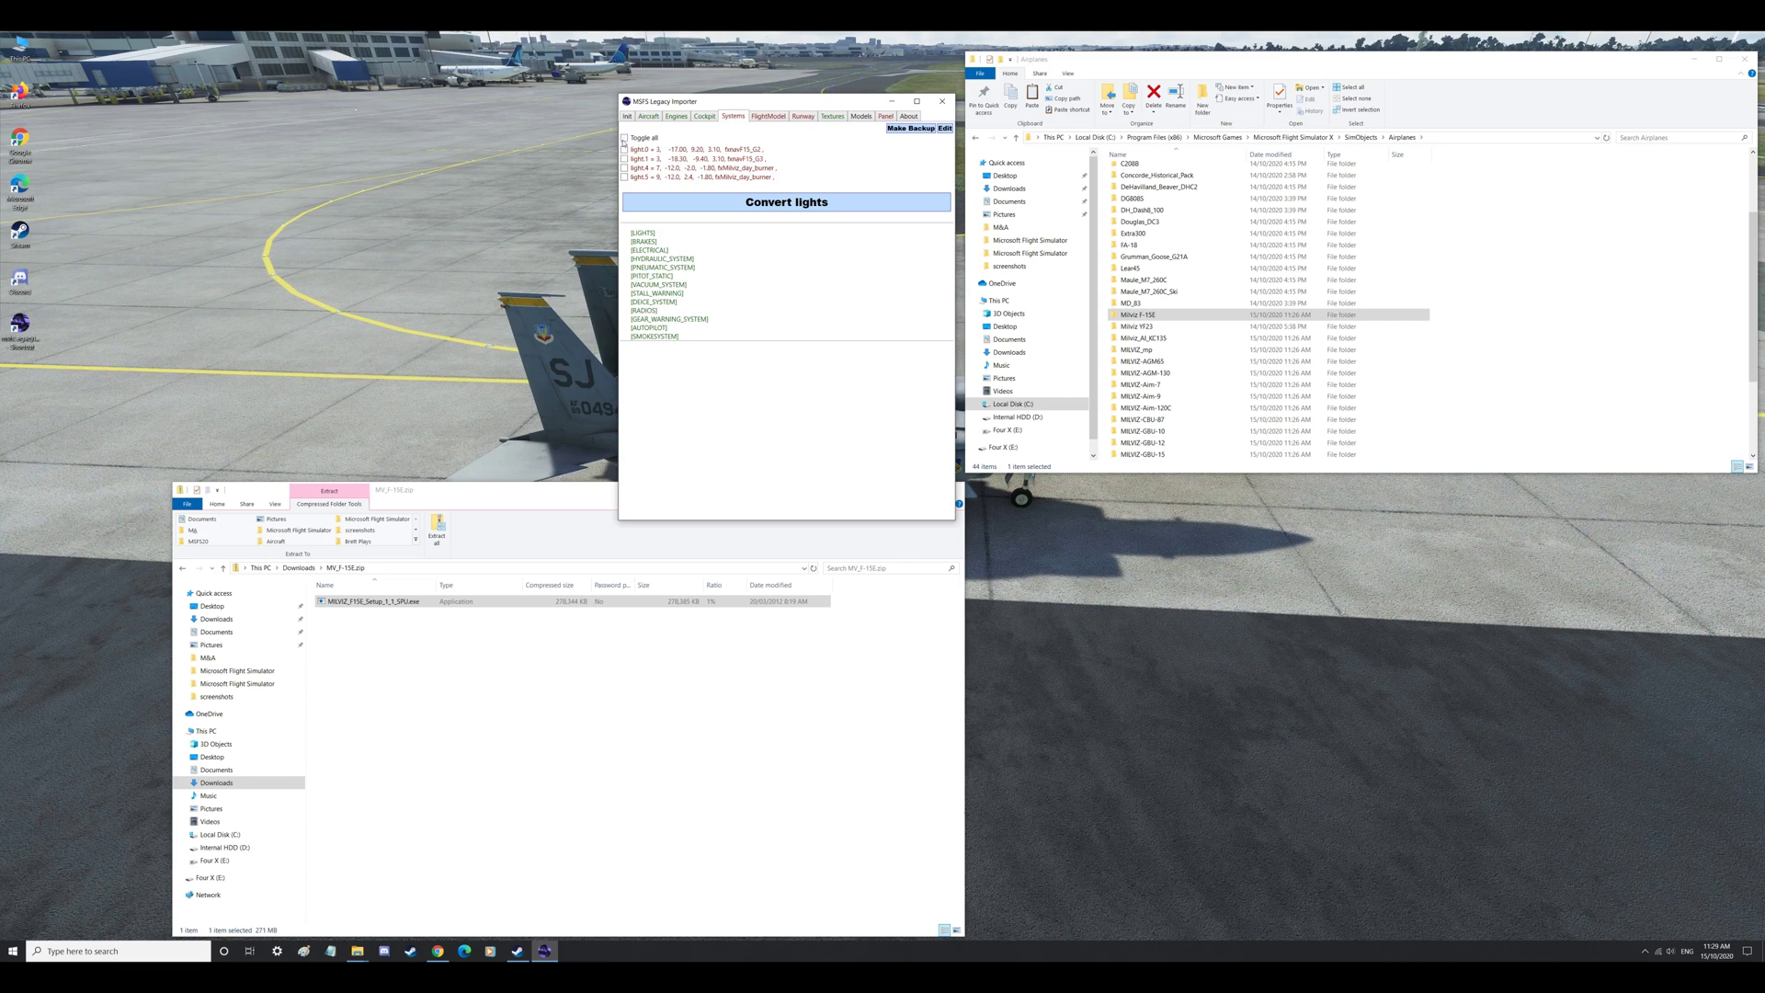
# Step: Convert the aircraft's lights and fix the flight model issues, dismissing the fuselage size message
pyautogui.click(735, 206)
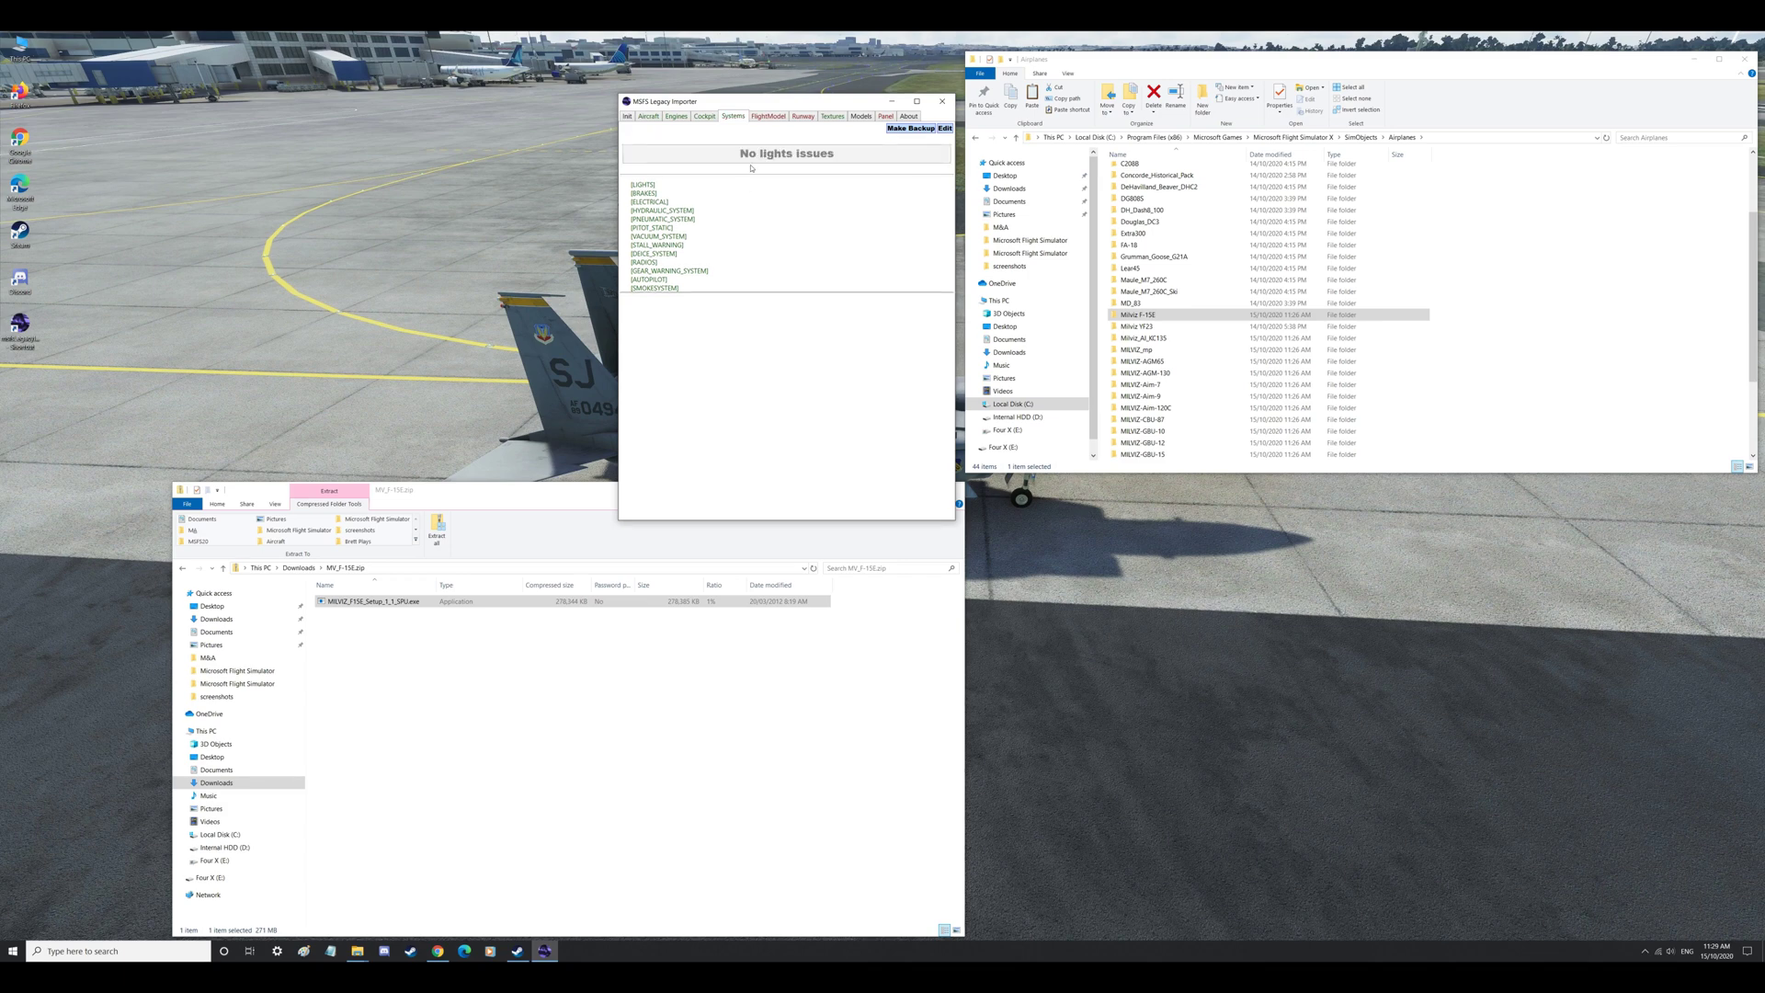
pyautogui.click(770, 117)
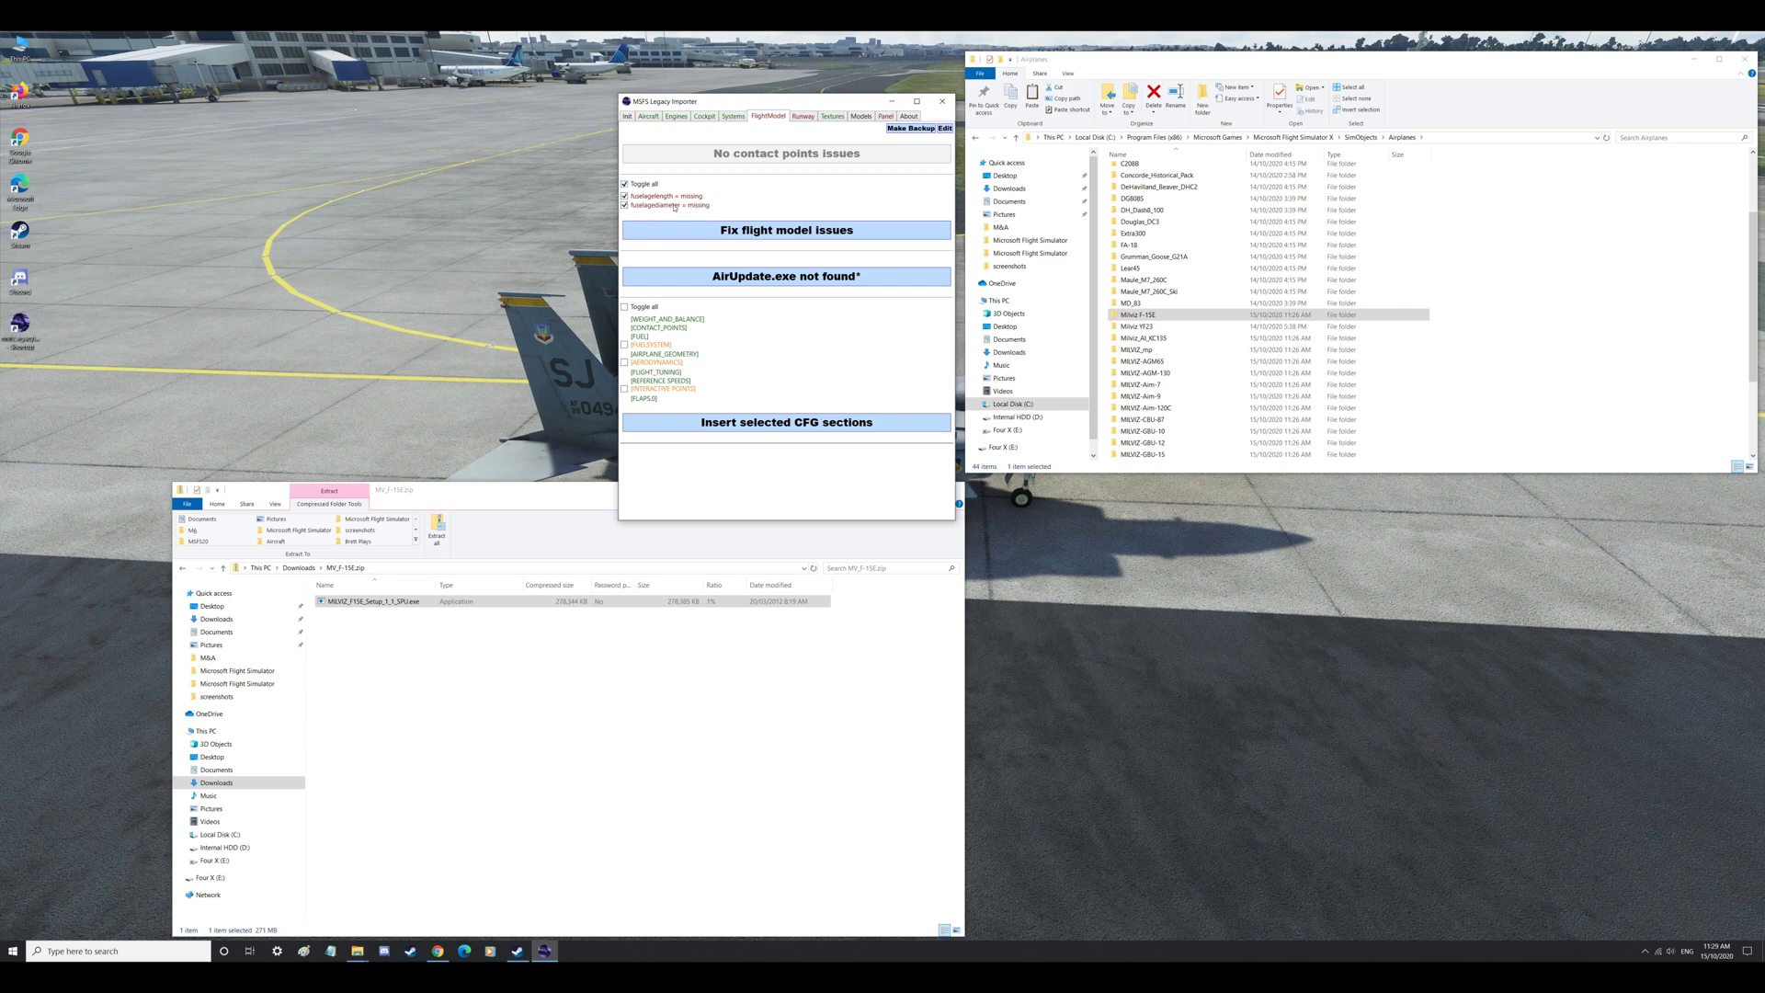
pyautogui.click(737, 233)
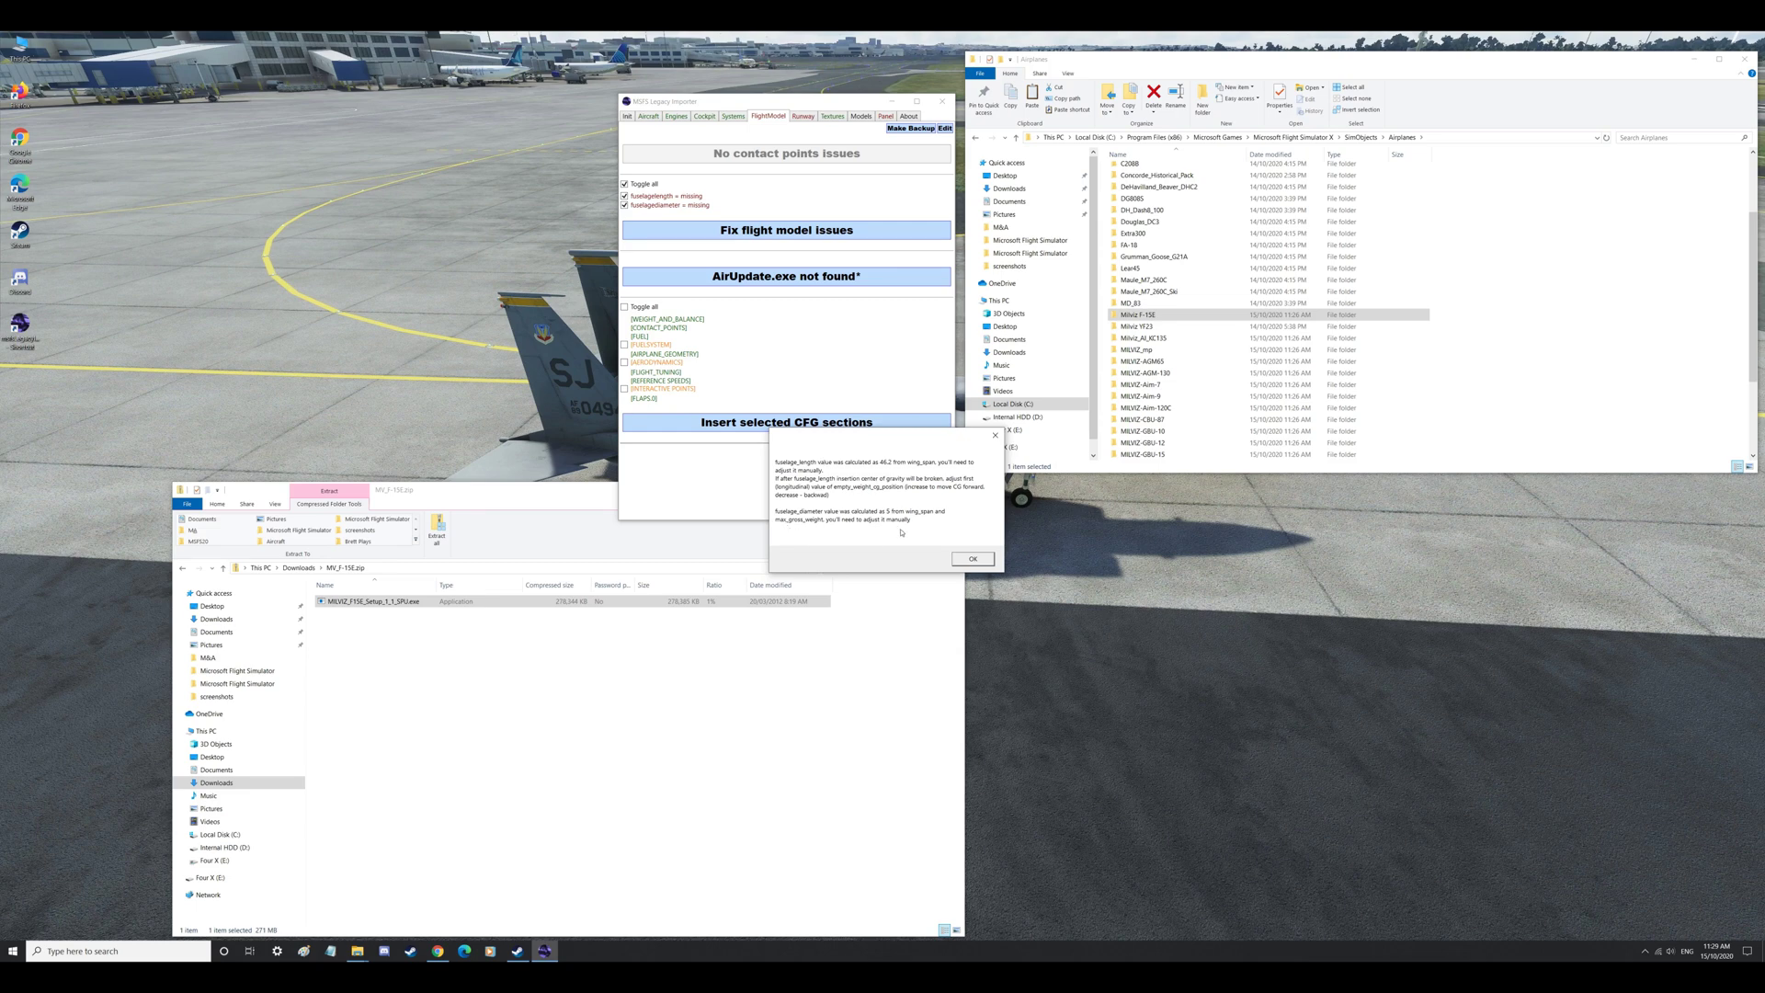
pyautogui.click(958, 558)
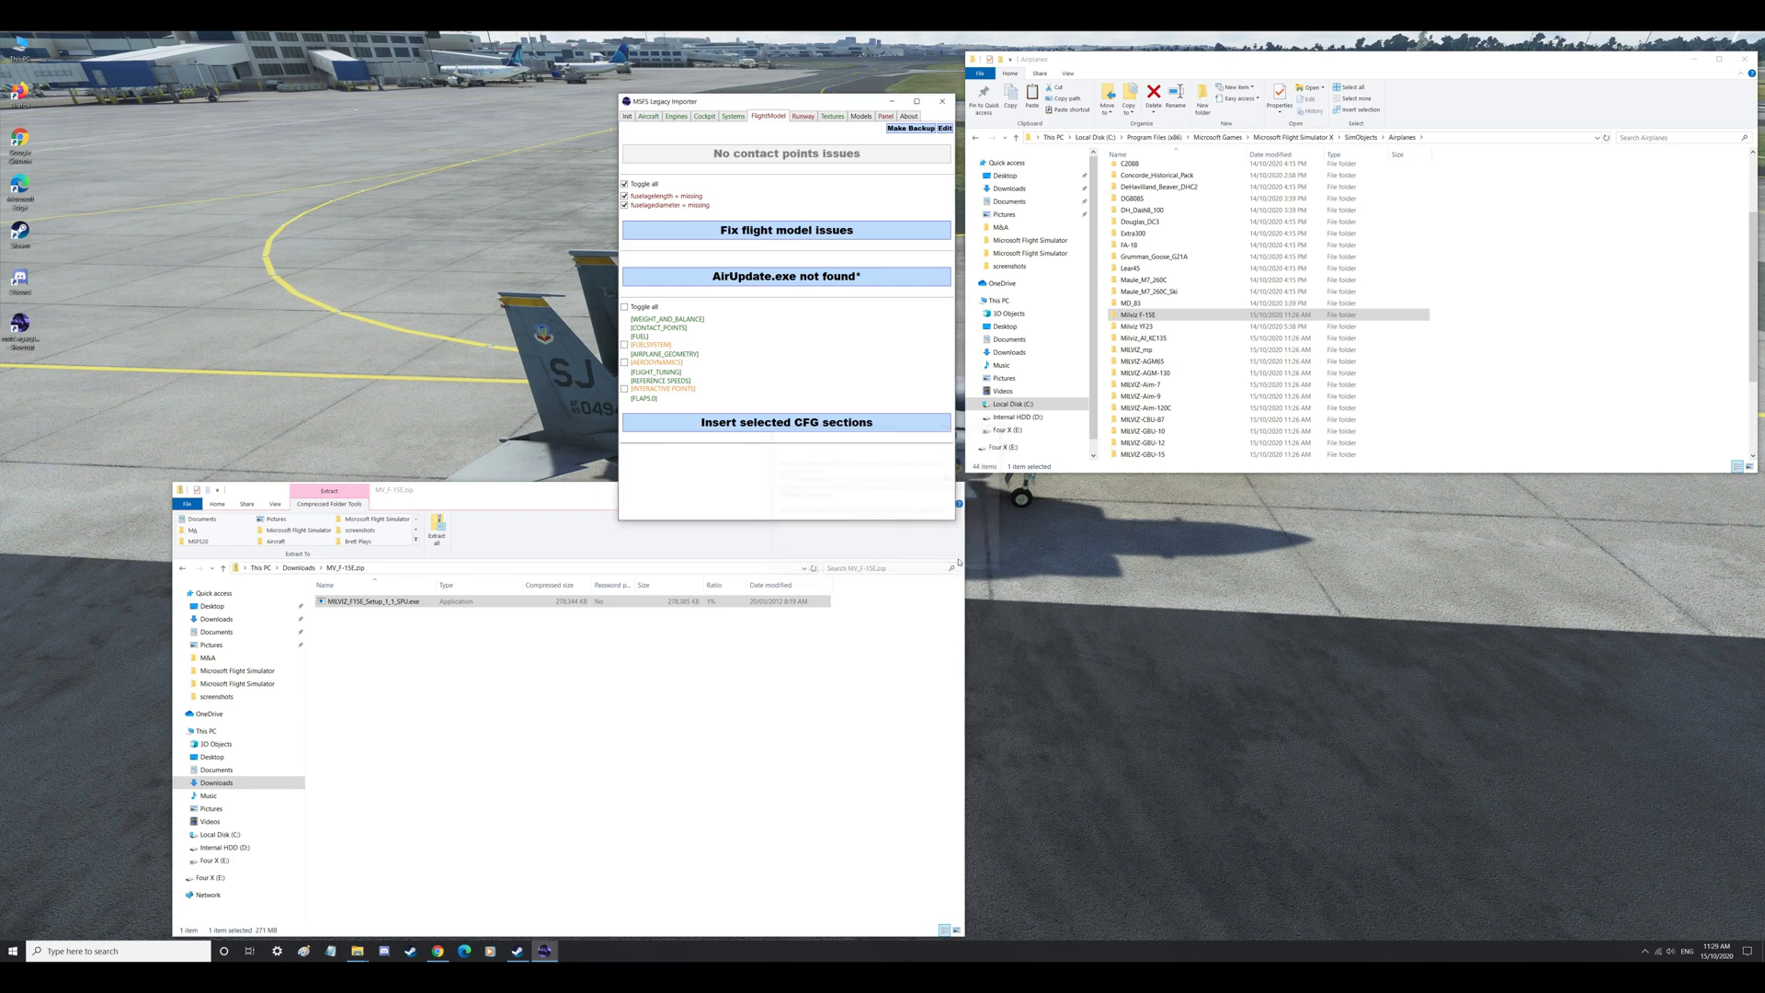
# Step: Insert the two checked CFG sections into runway.flt, then bring up the panel gauge options
pyautogui.click(801, 117)
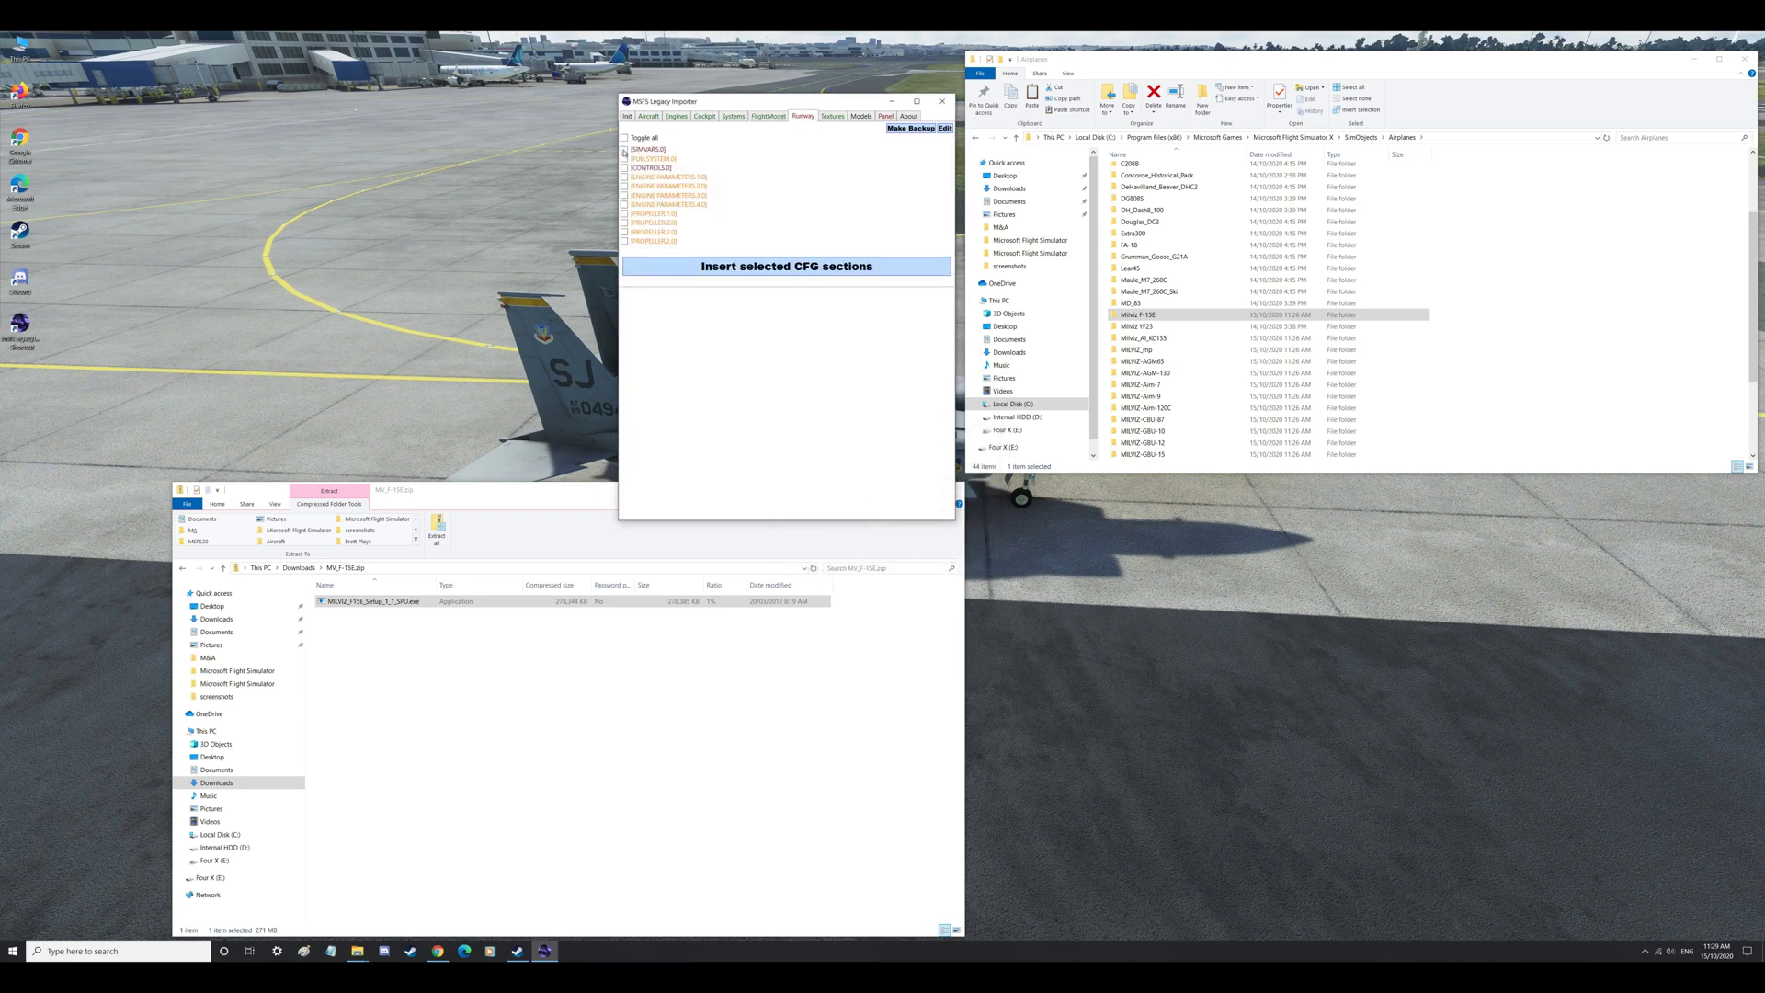
pyautogui.click(742, 265)
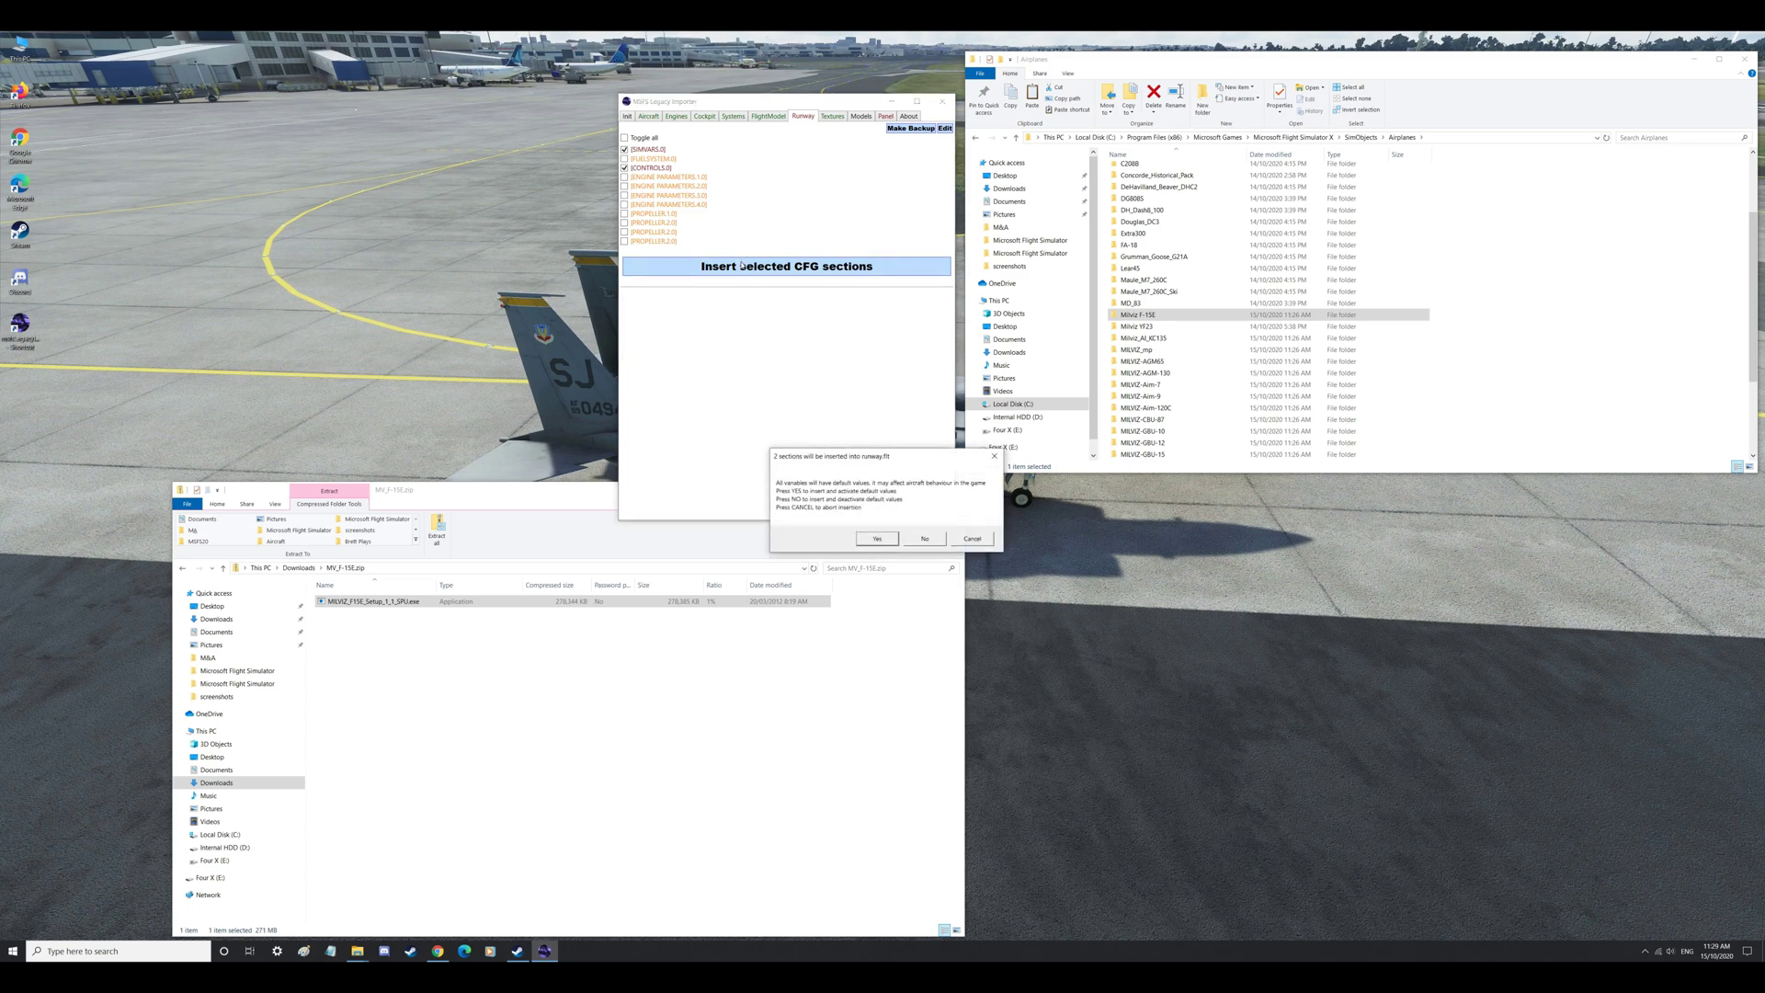
pyautogui.click(874, 540)
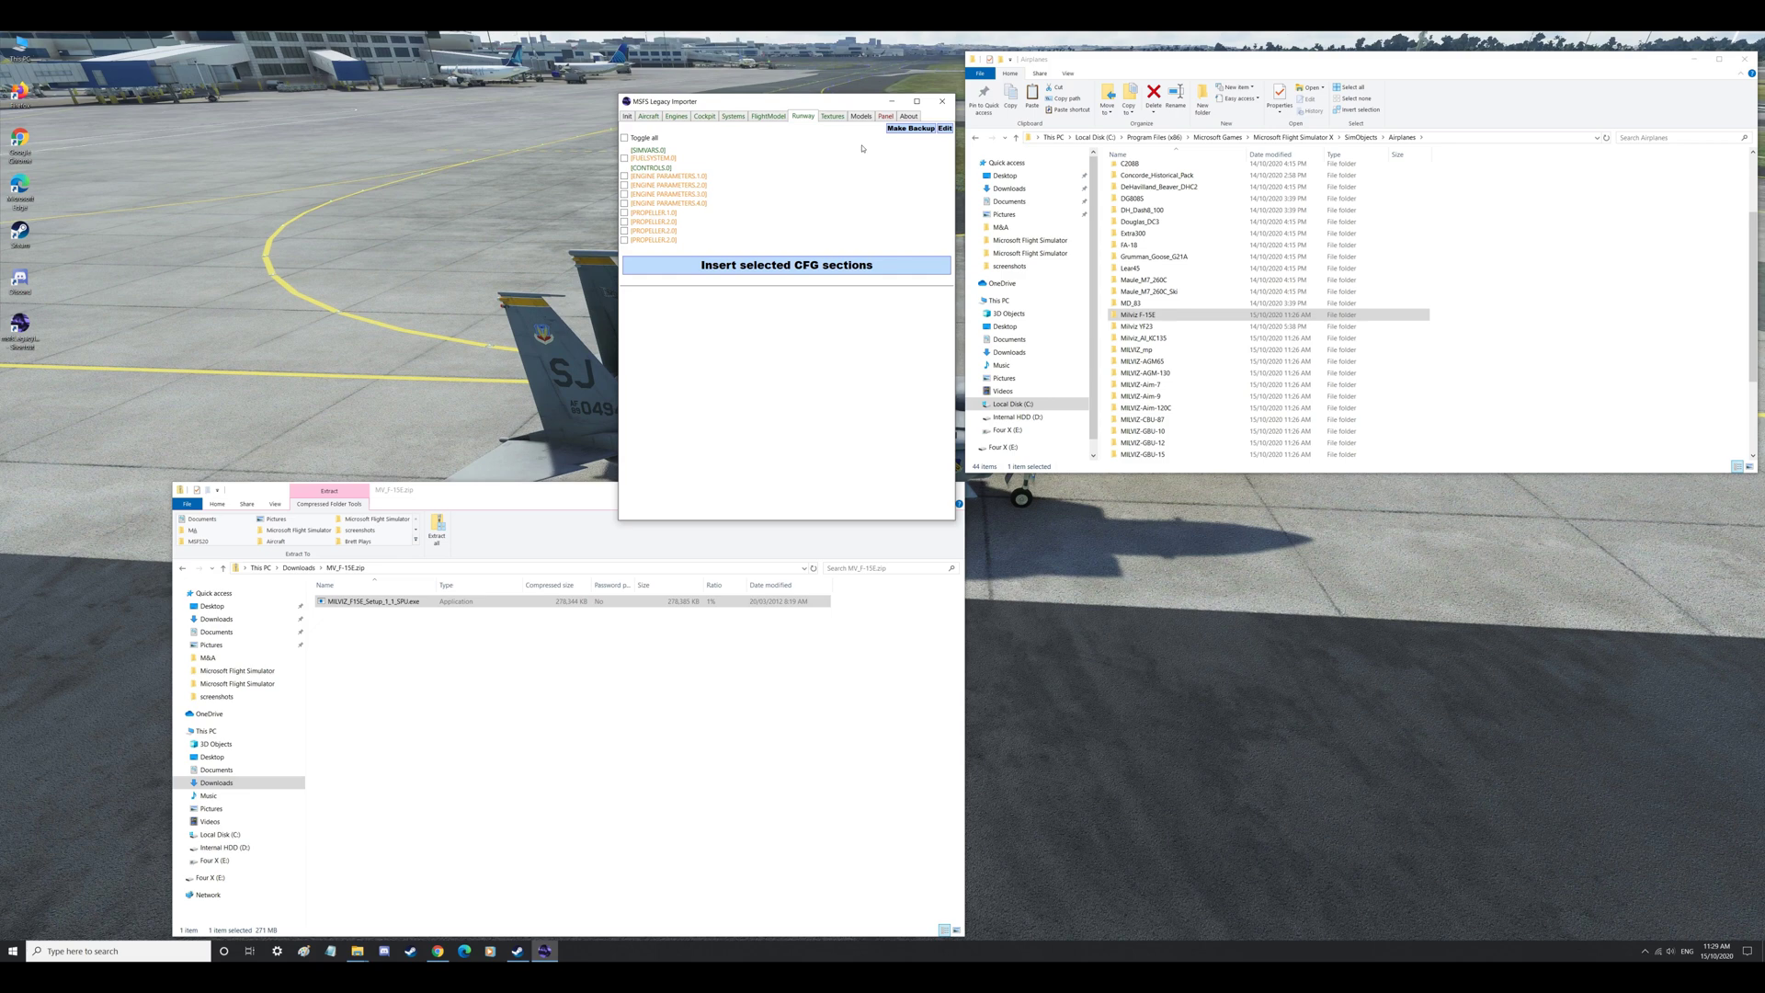
pyautogui.click(883, 117)
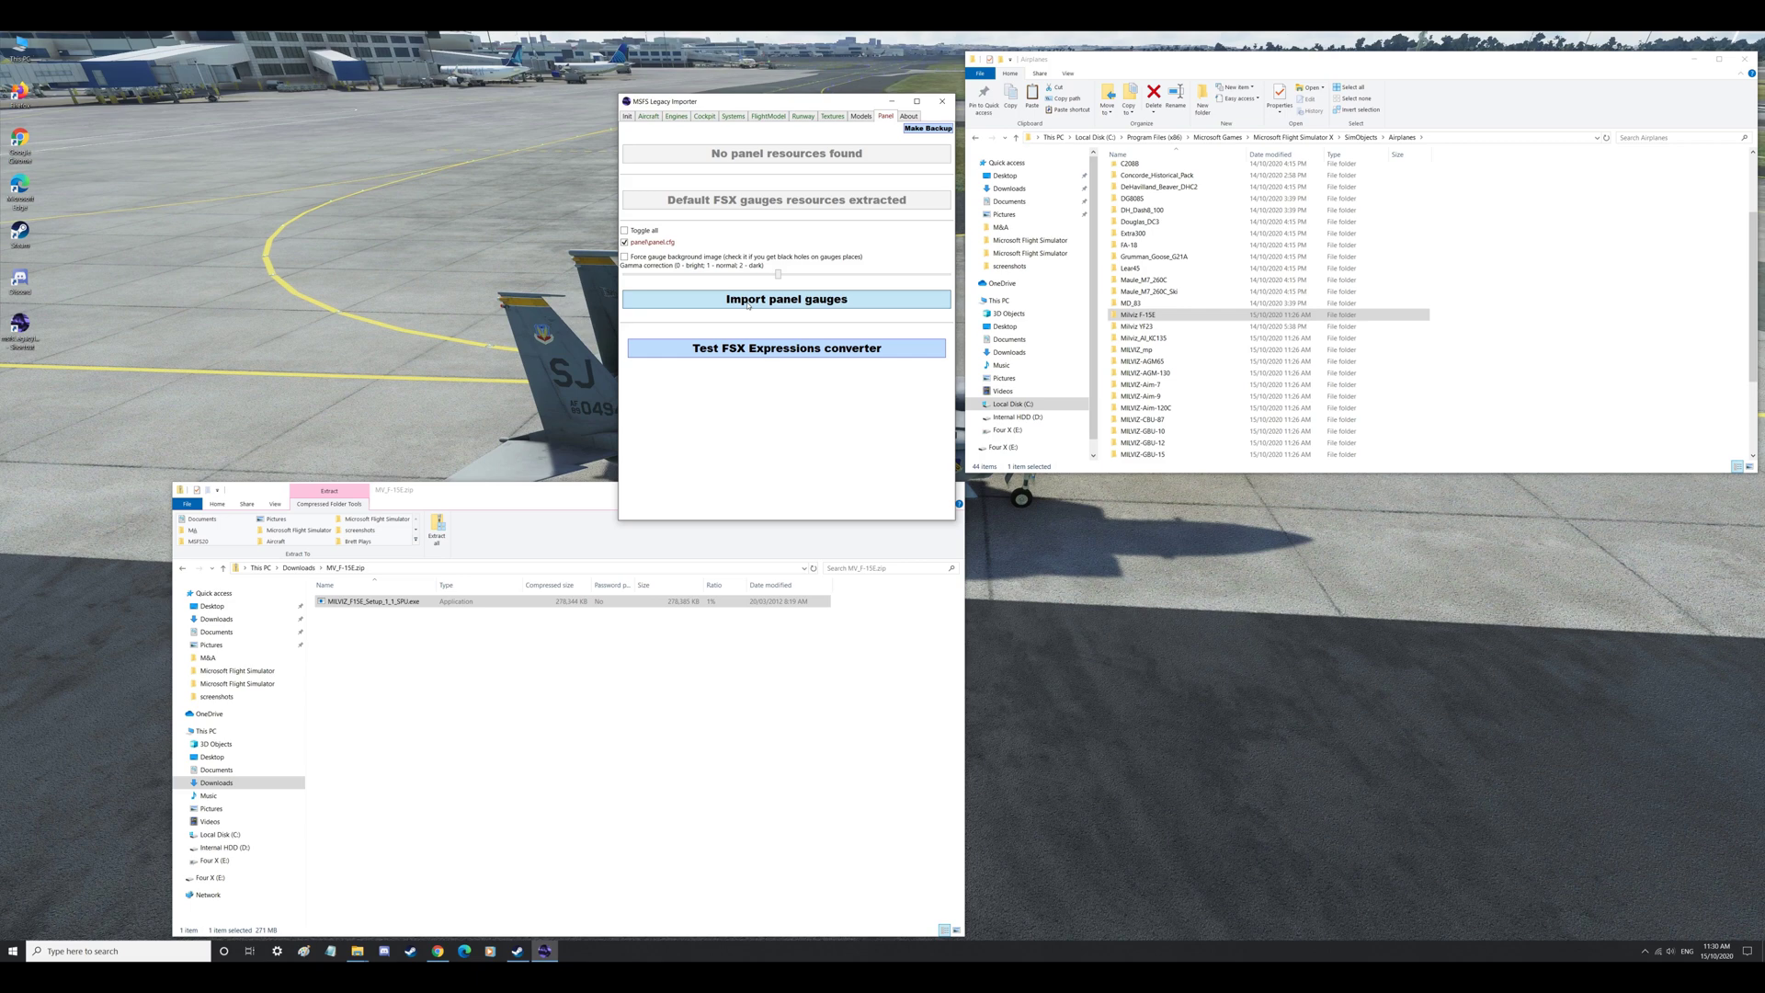
# Step: Import the panel gauges, dismiss the conversion errors, and close the Explorer and importer windows
pyautogui.click(747, 305)
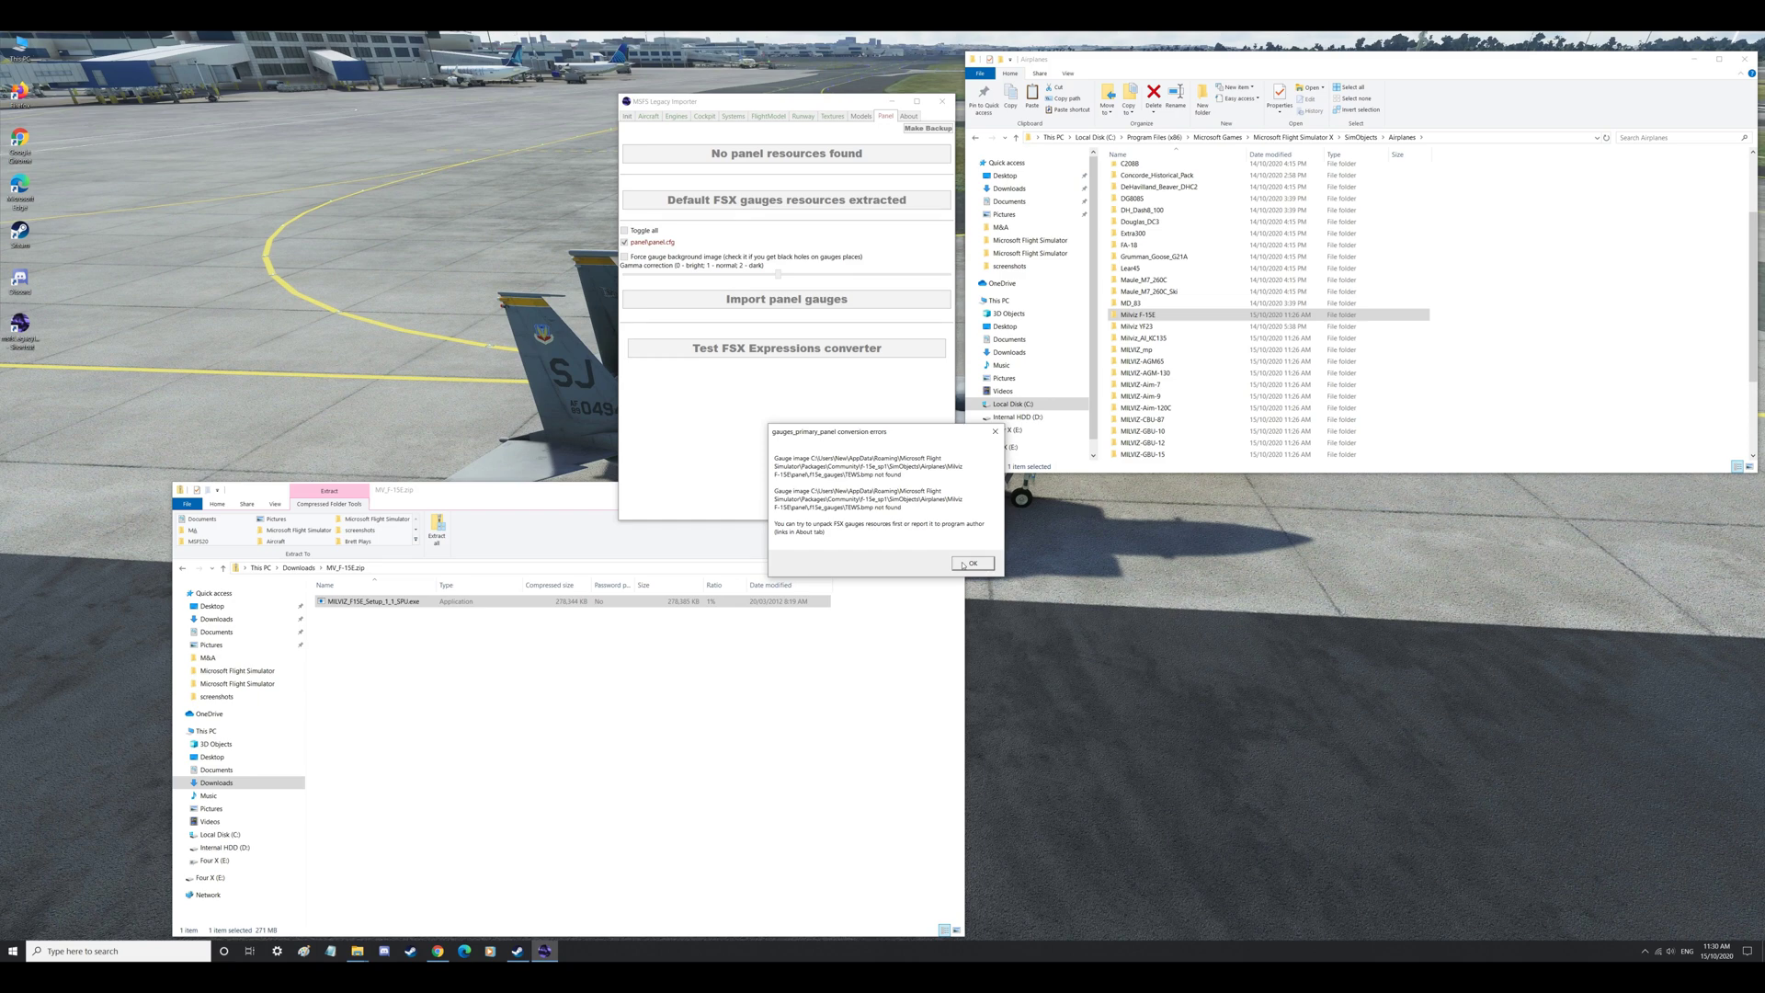
pyautogui.click(971, 563)
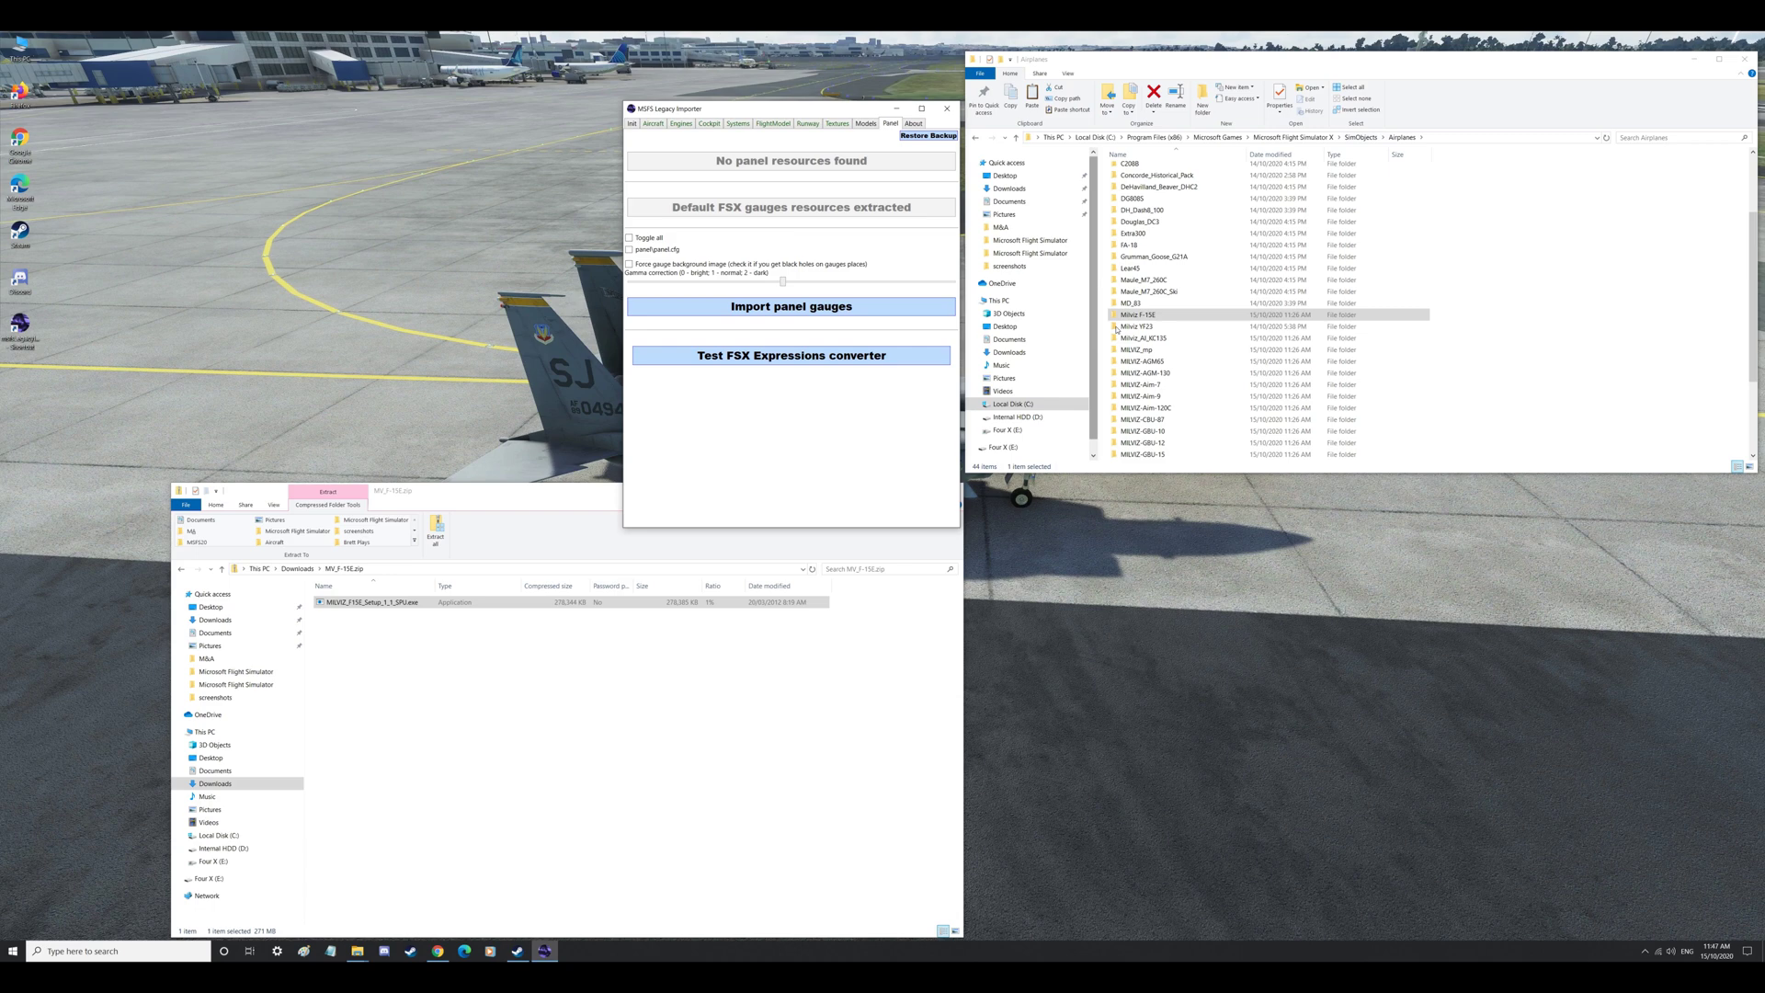
pyautogui.click(1016, 137)
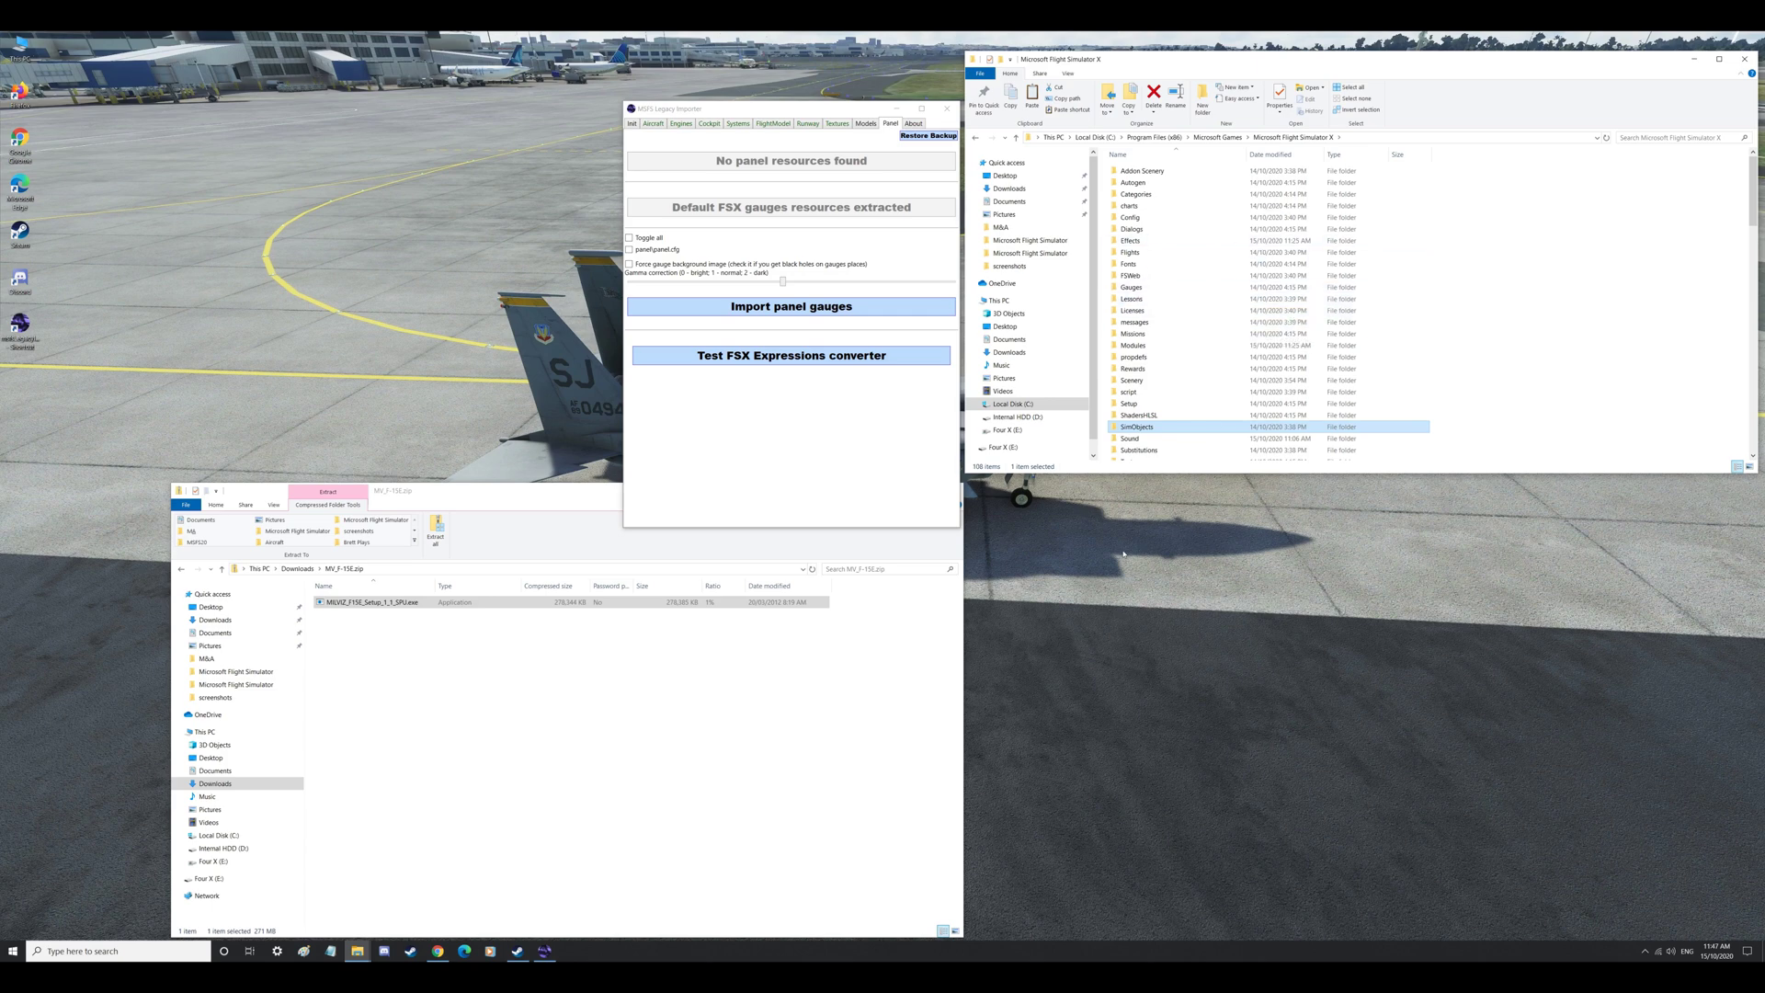
pyautogui.click(1744, 59)
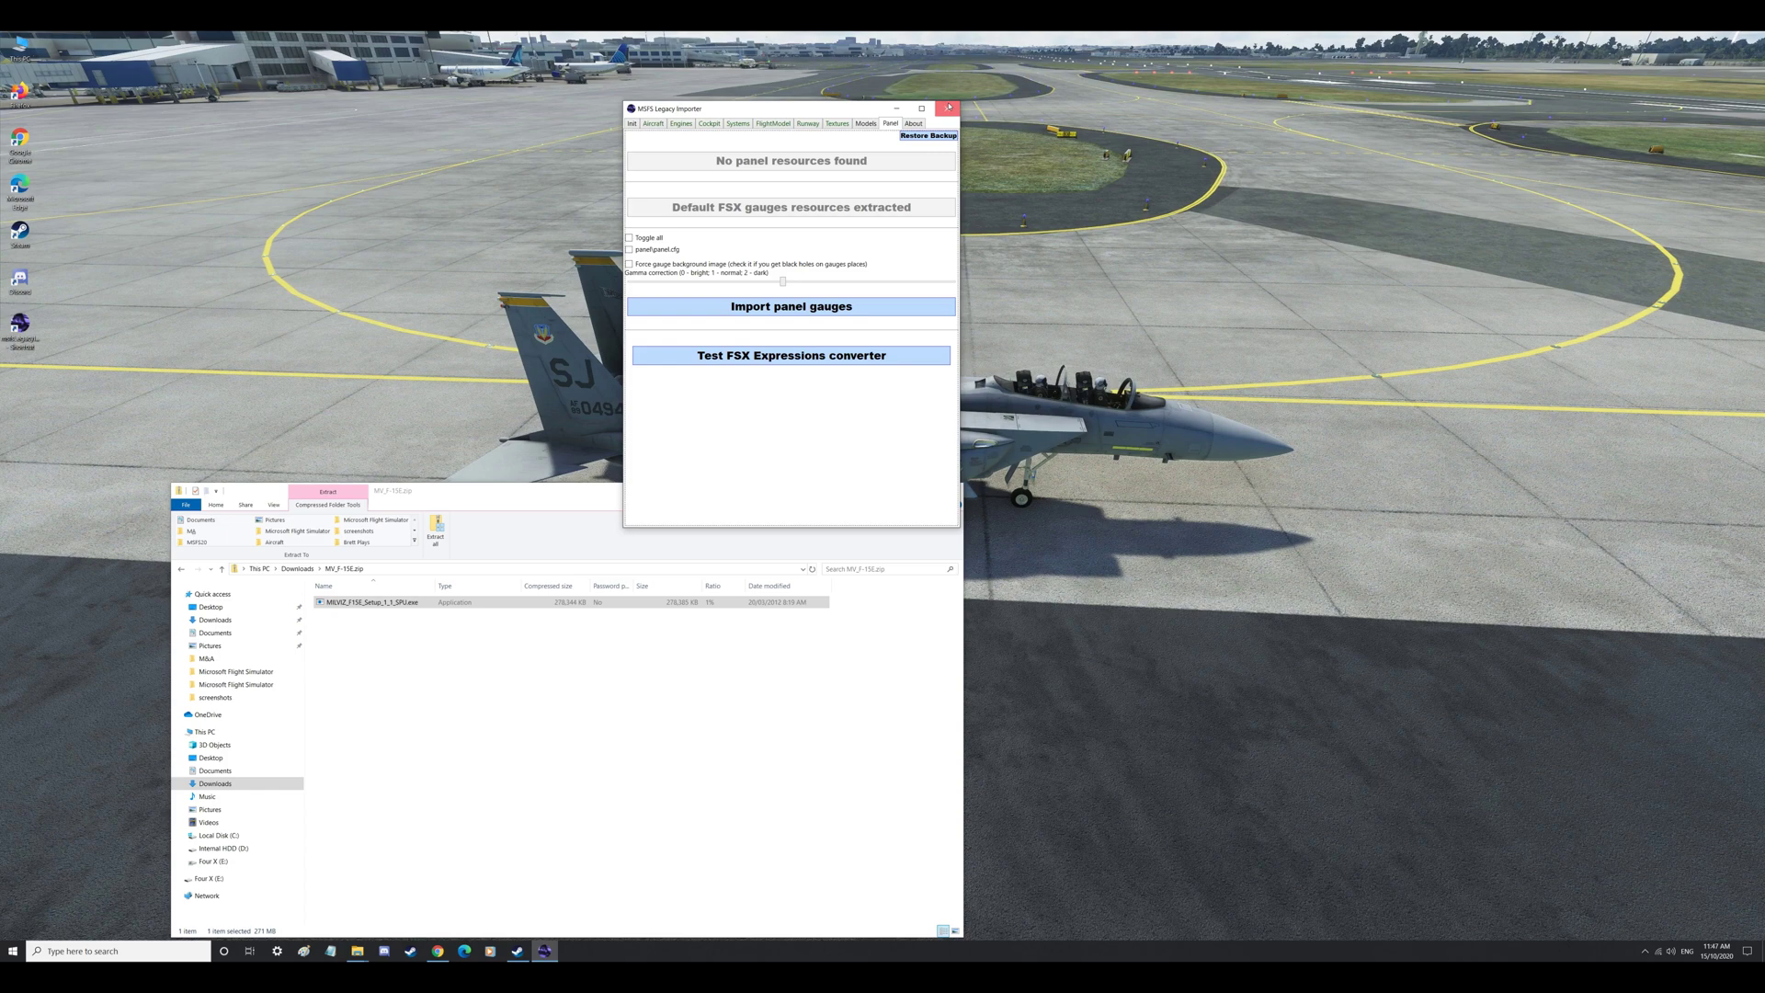
pyautogui.click(947, 109)
# Step: Browse Community > f-15e_sp1 > SimObjects > AIRPLANES > Milviz F-15E and open engines.cfg
pyautogui.click(950, 490)
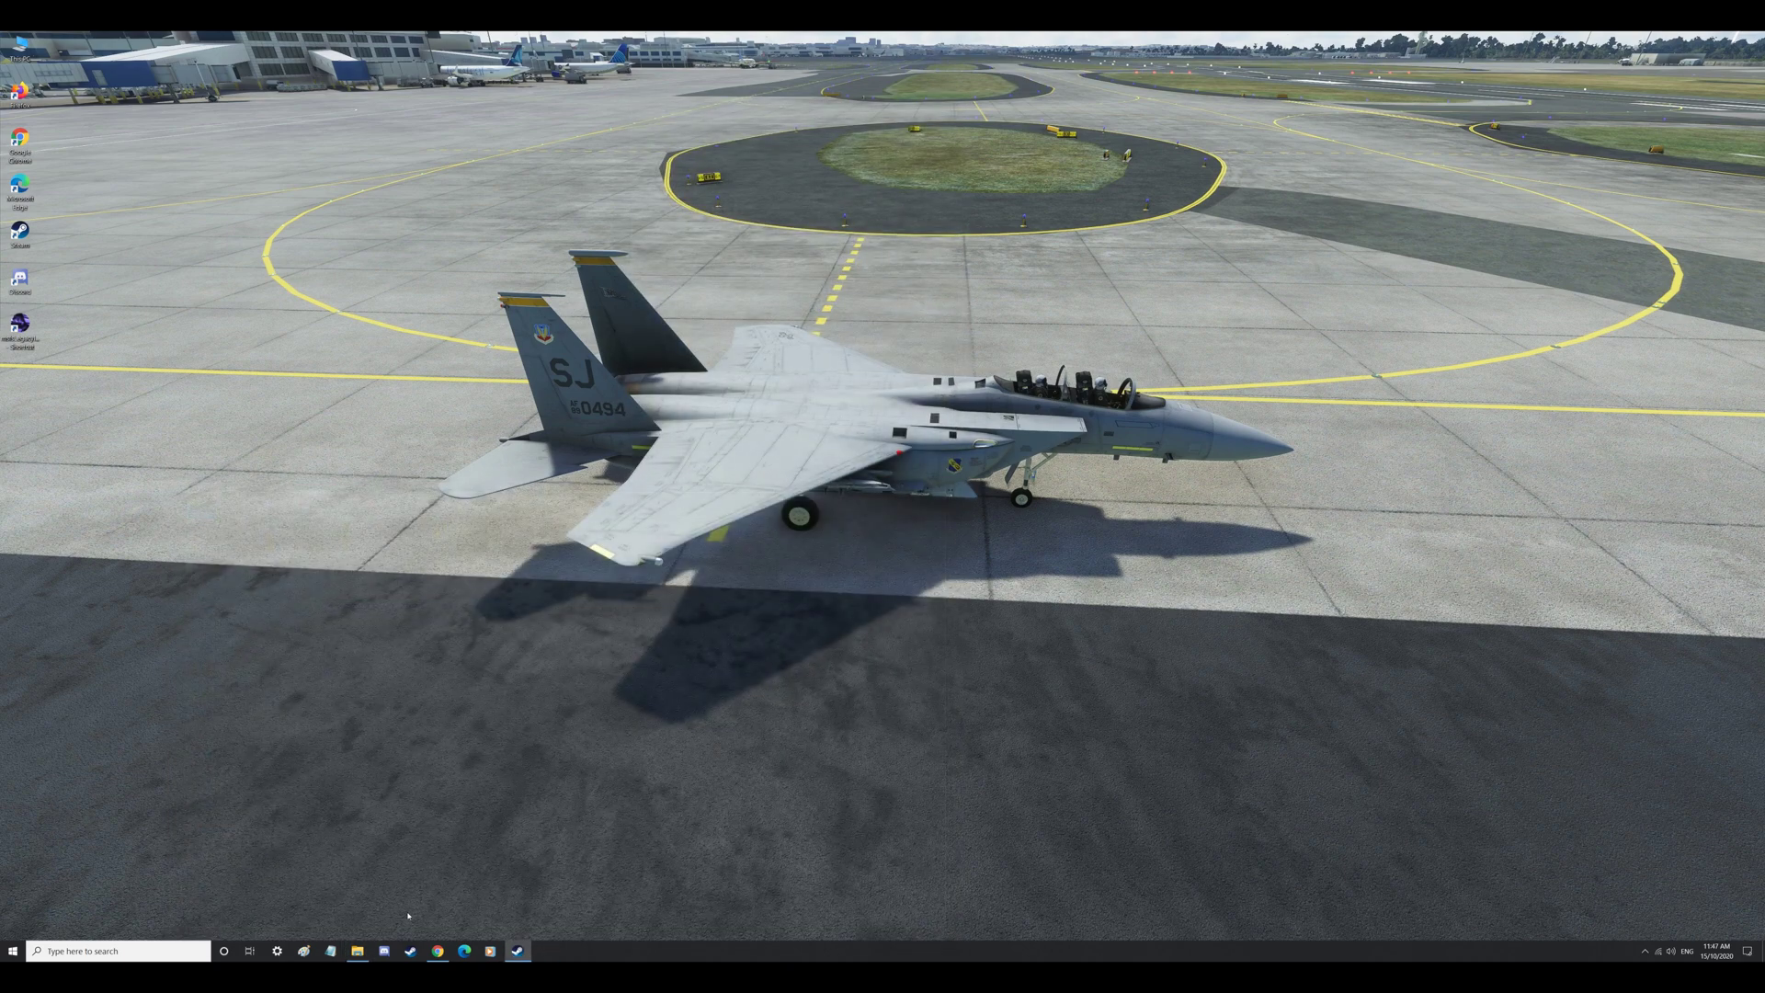
pyautogui.click(358, 952)
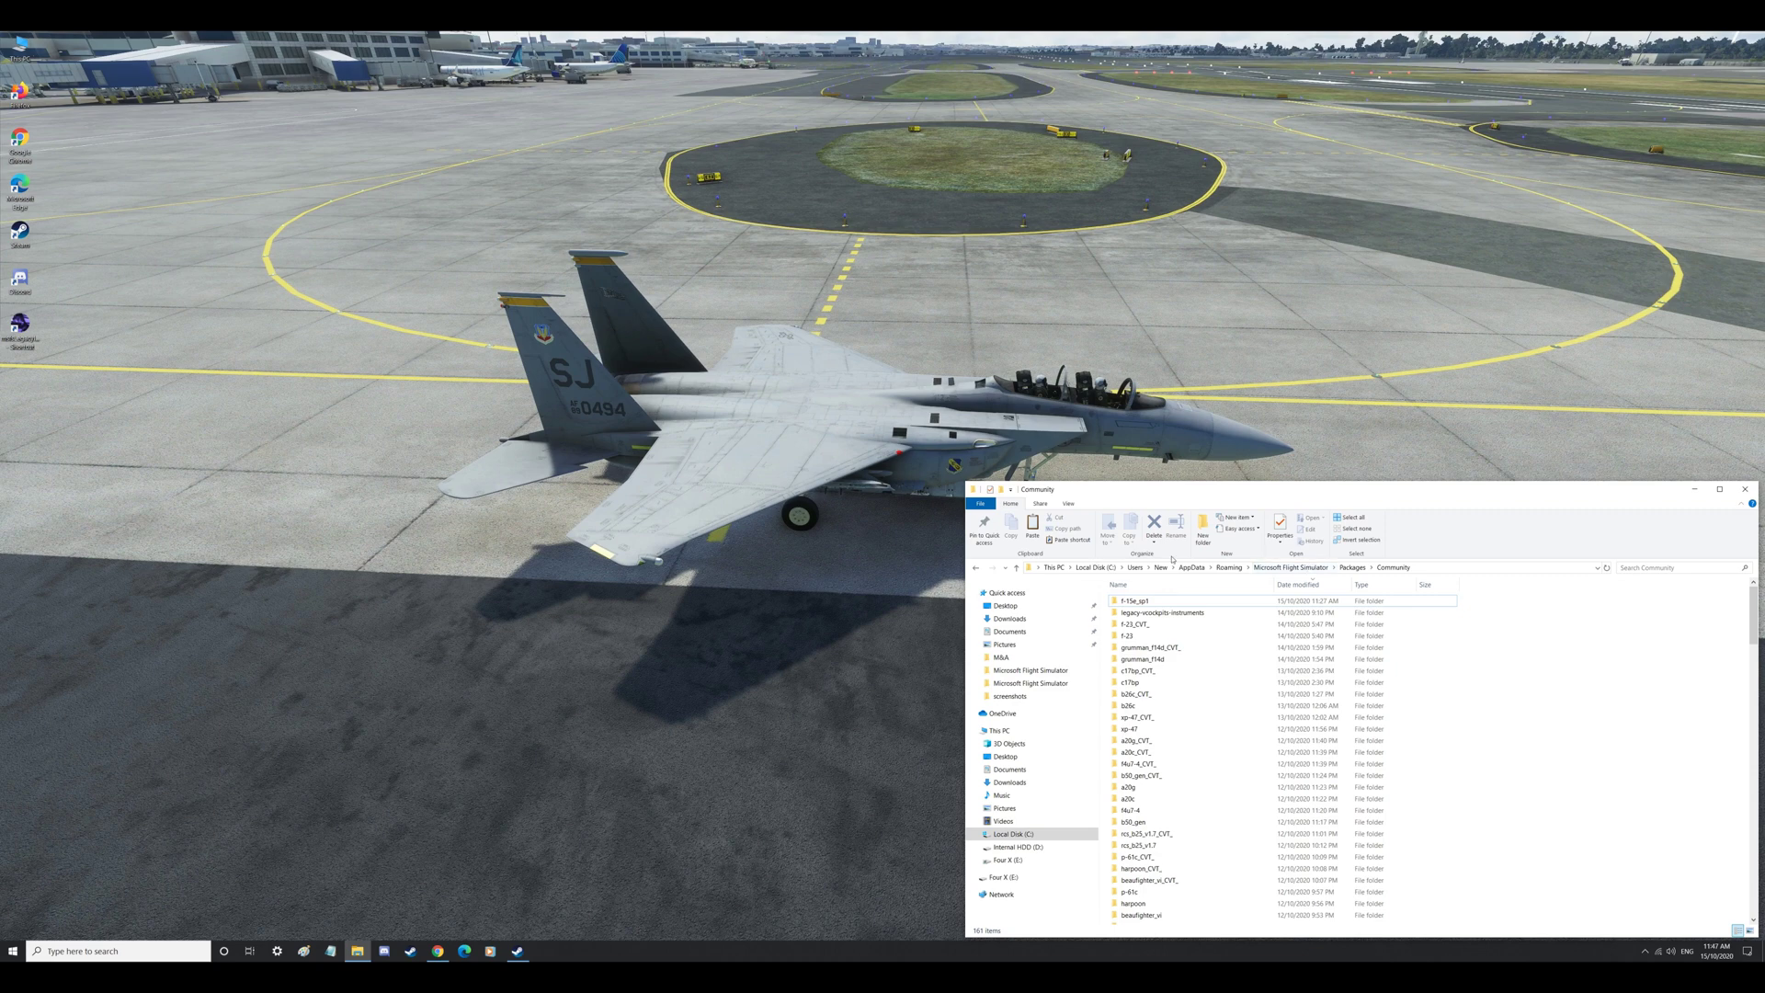
pyautogui.doubleClick(1140, 602)
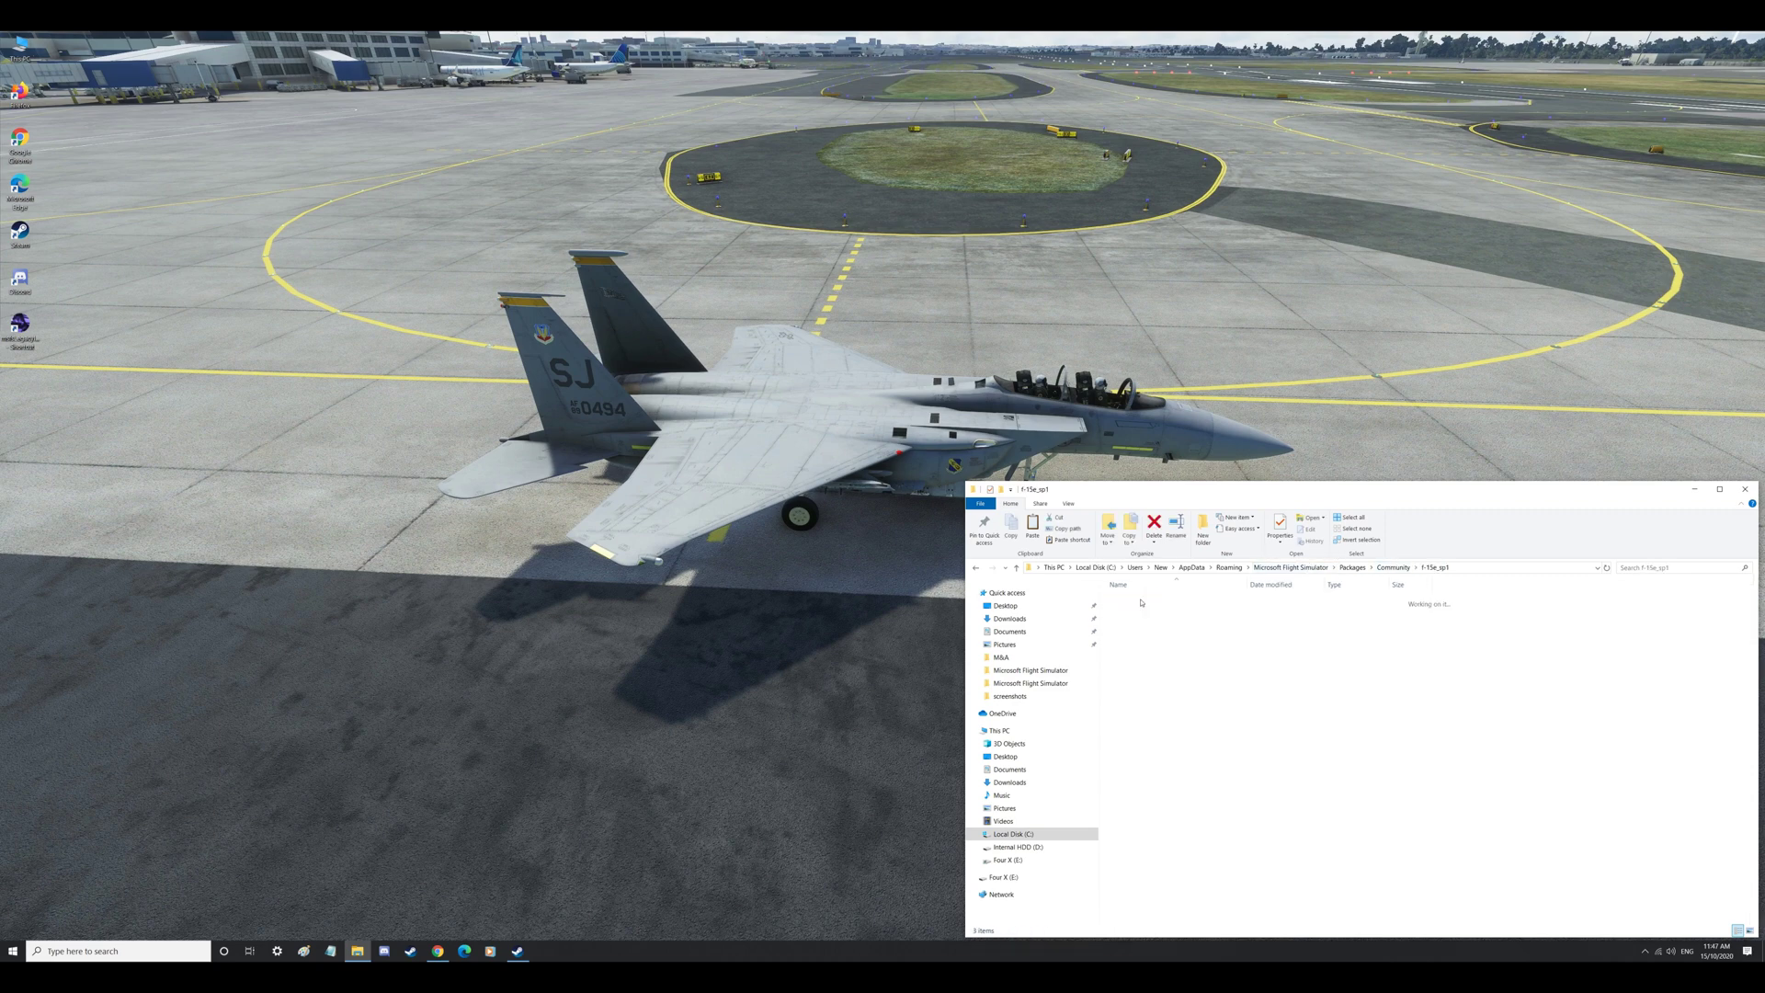
pyautogui.doubleClick(1142, 602)
pyautogui.doubleClick(1140, 602)
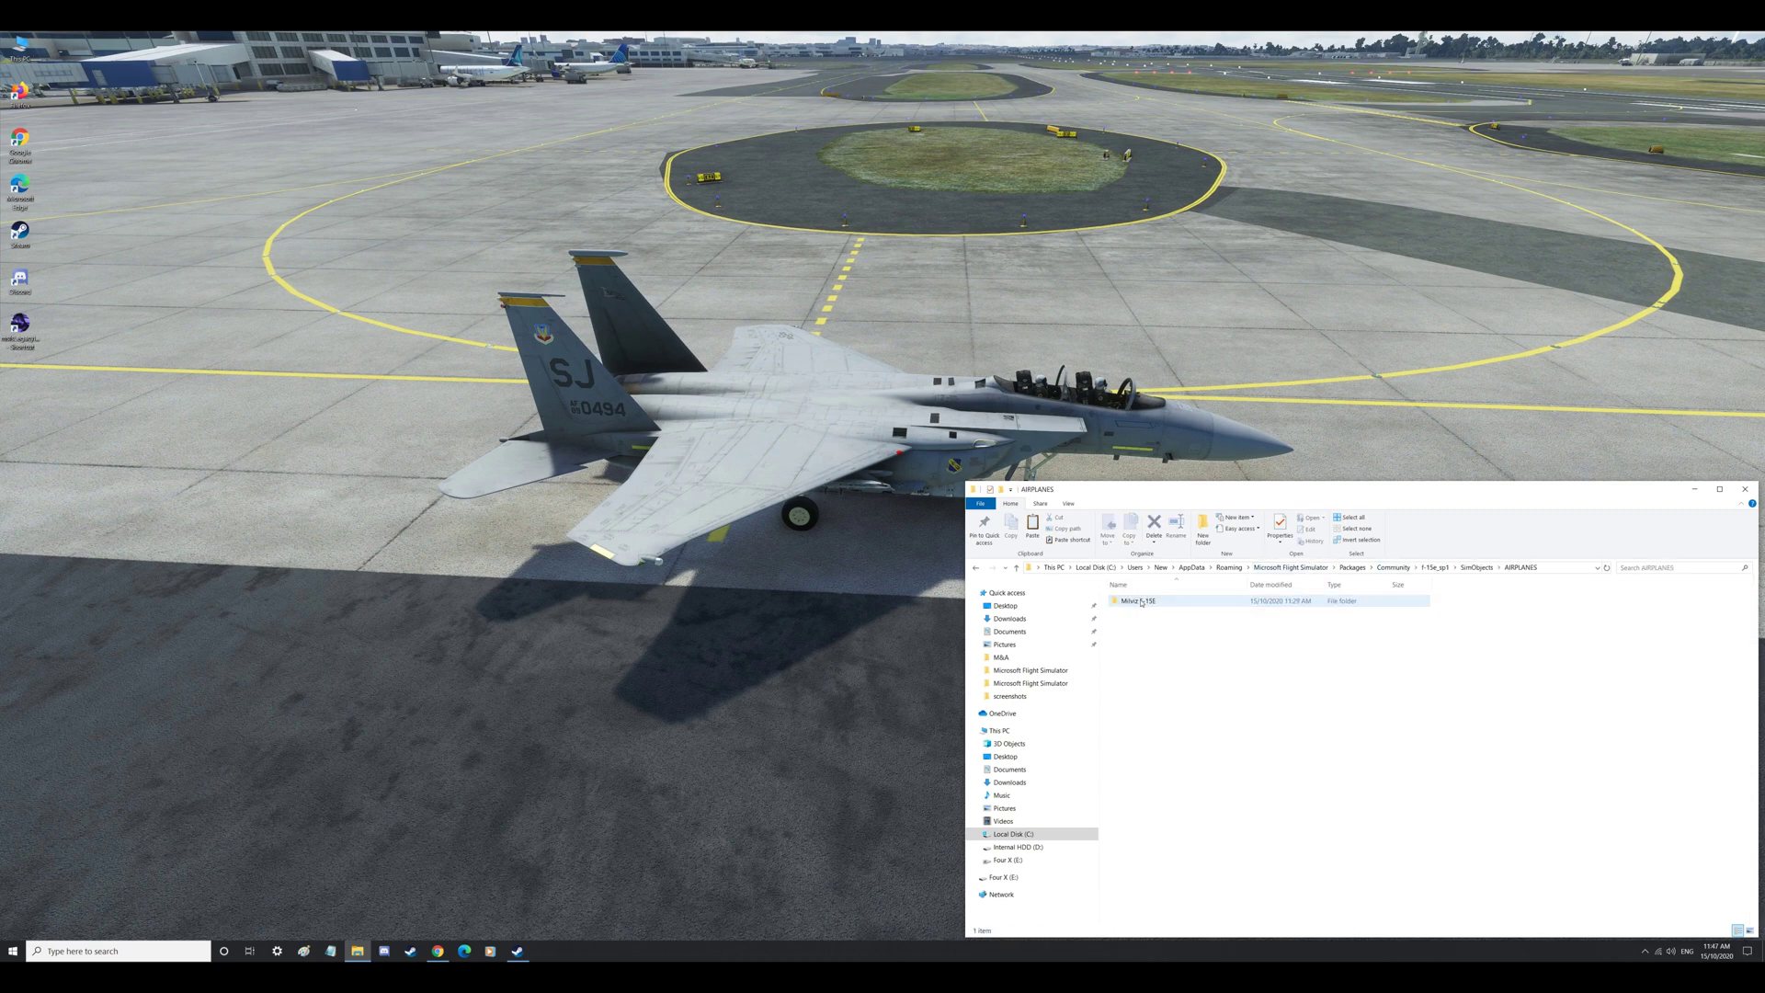
pyautogui.doubleClick(1140, 602)
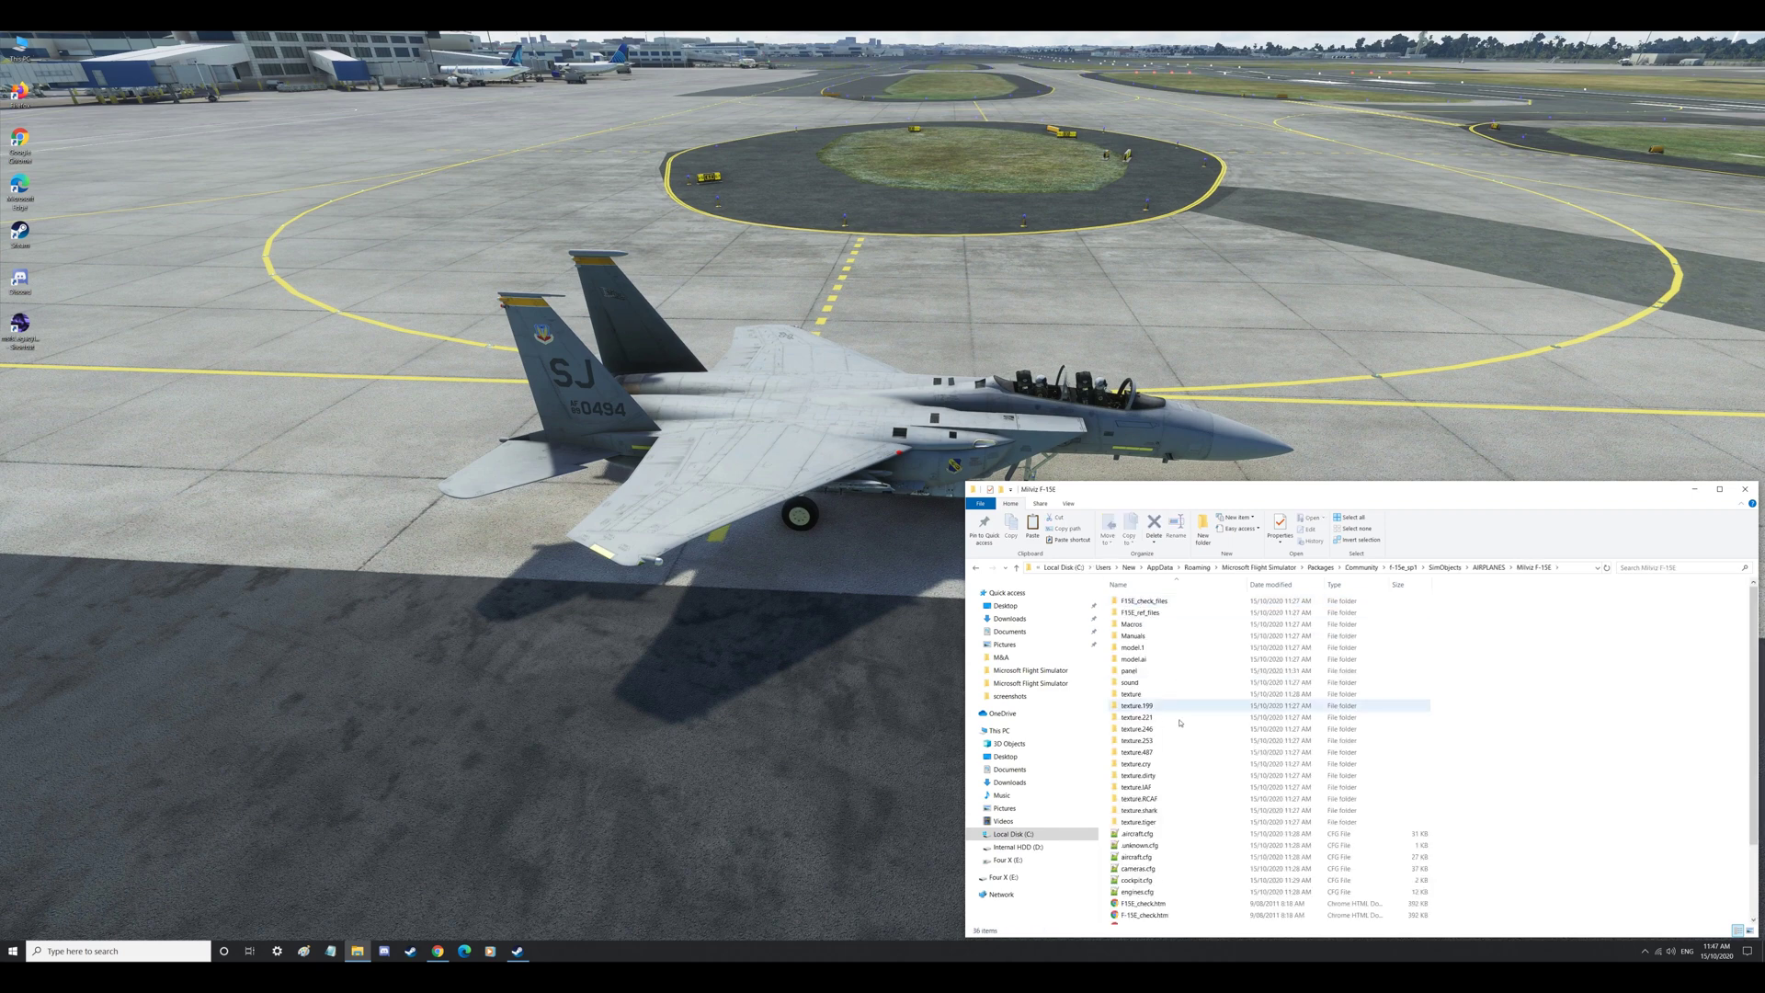
pyautogui.scroll(-3, 1177, 735)
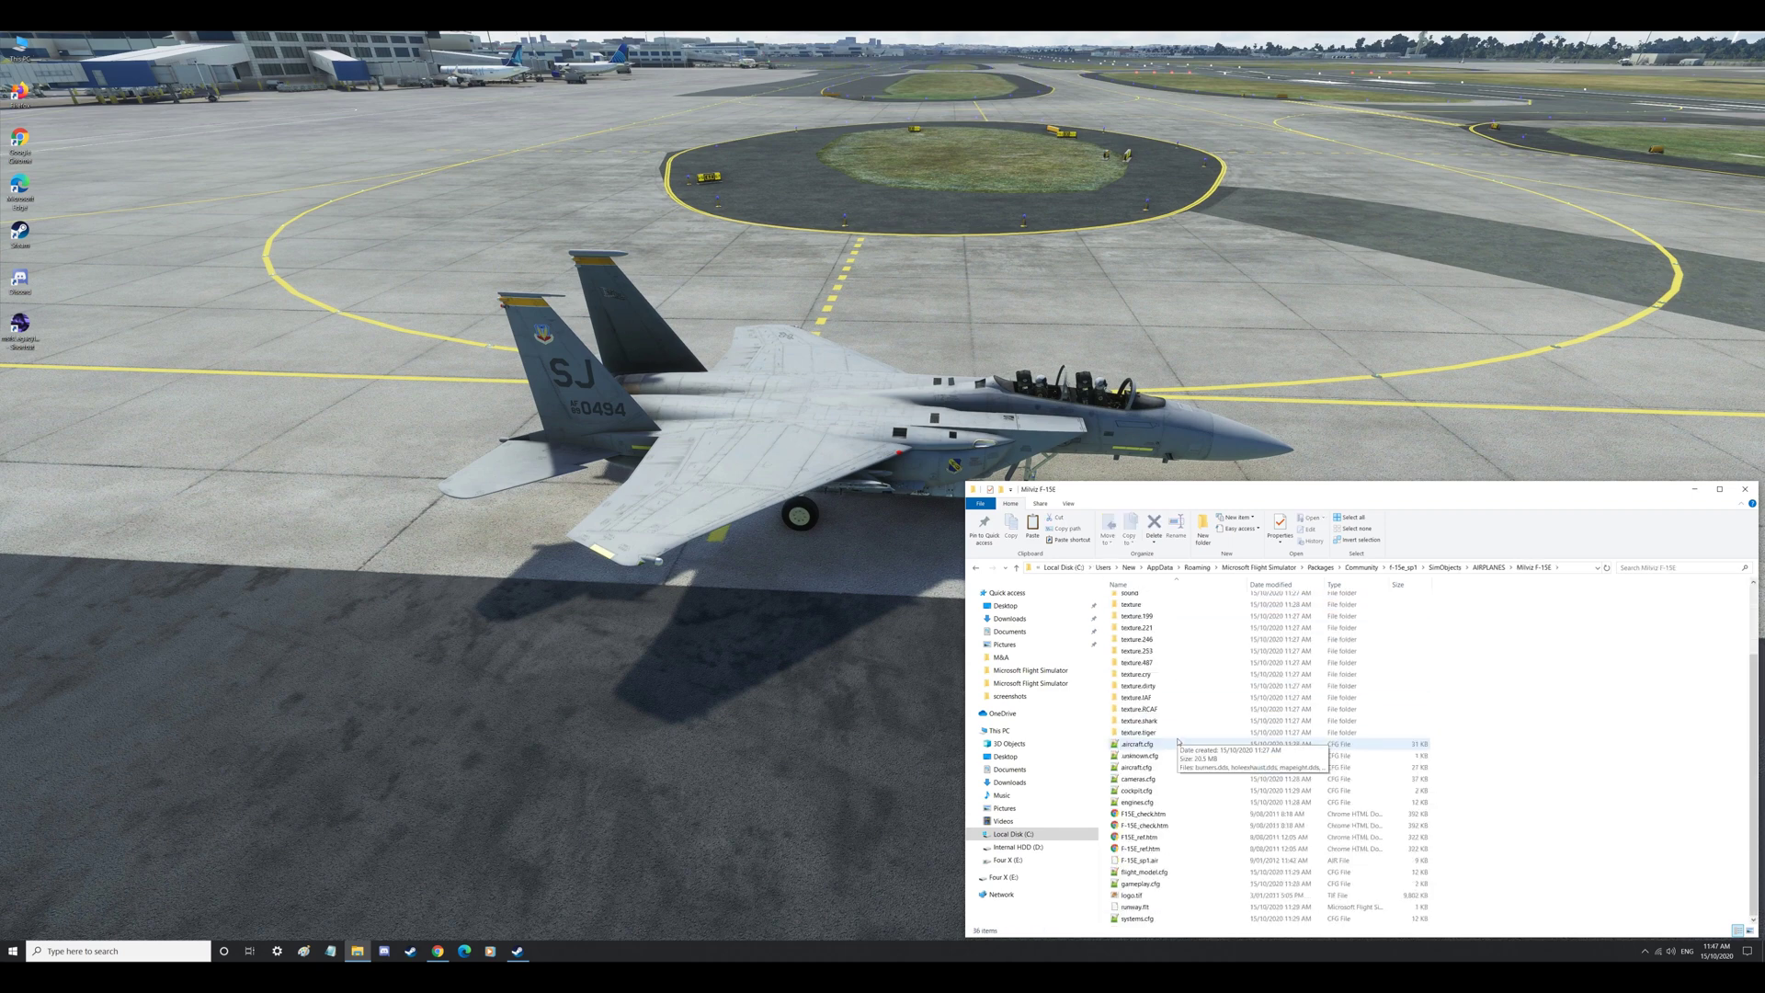
pyautogui.doubleClick(1137, 803)
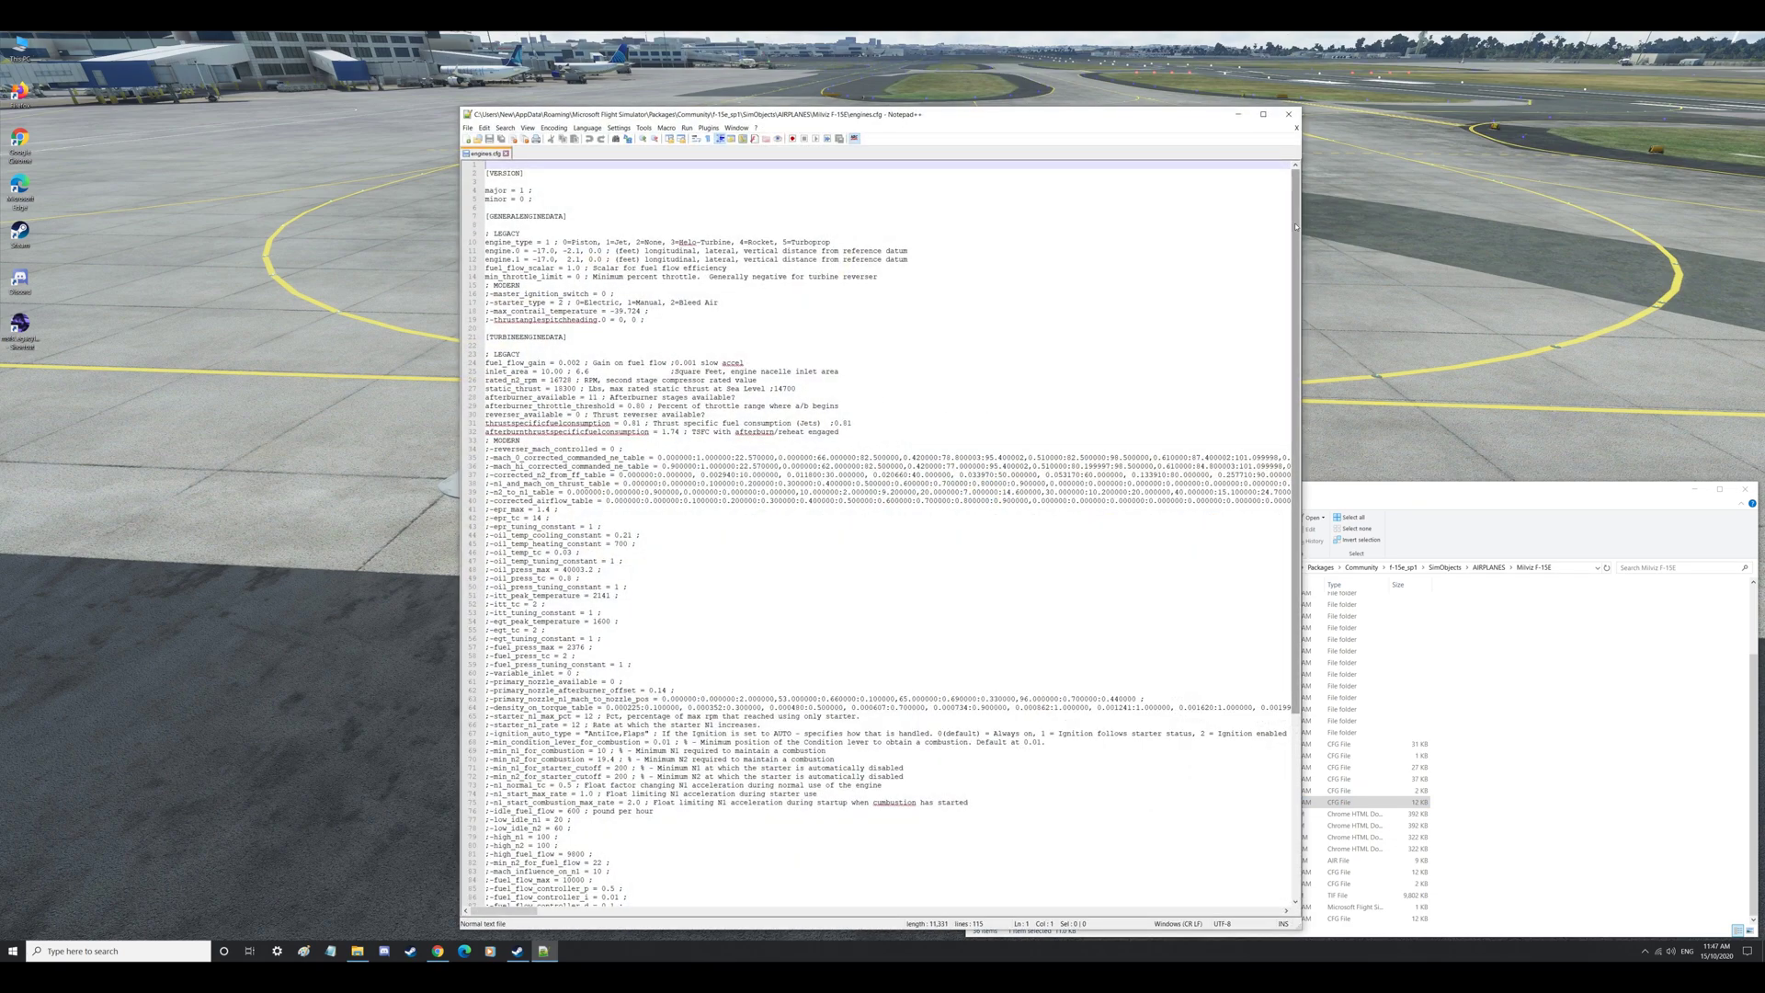
# Step: Set afterburner_available to 0 on line 28 of engines.cfg
pyautogui.moveTo(1296, 226); pyautogui.dragTo(1295, 414)
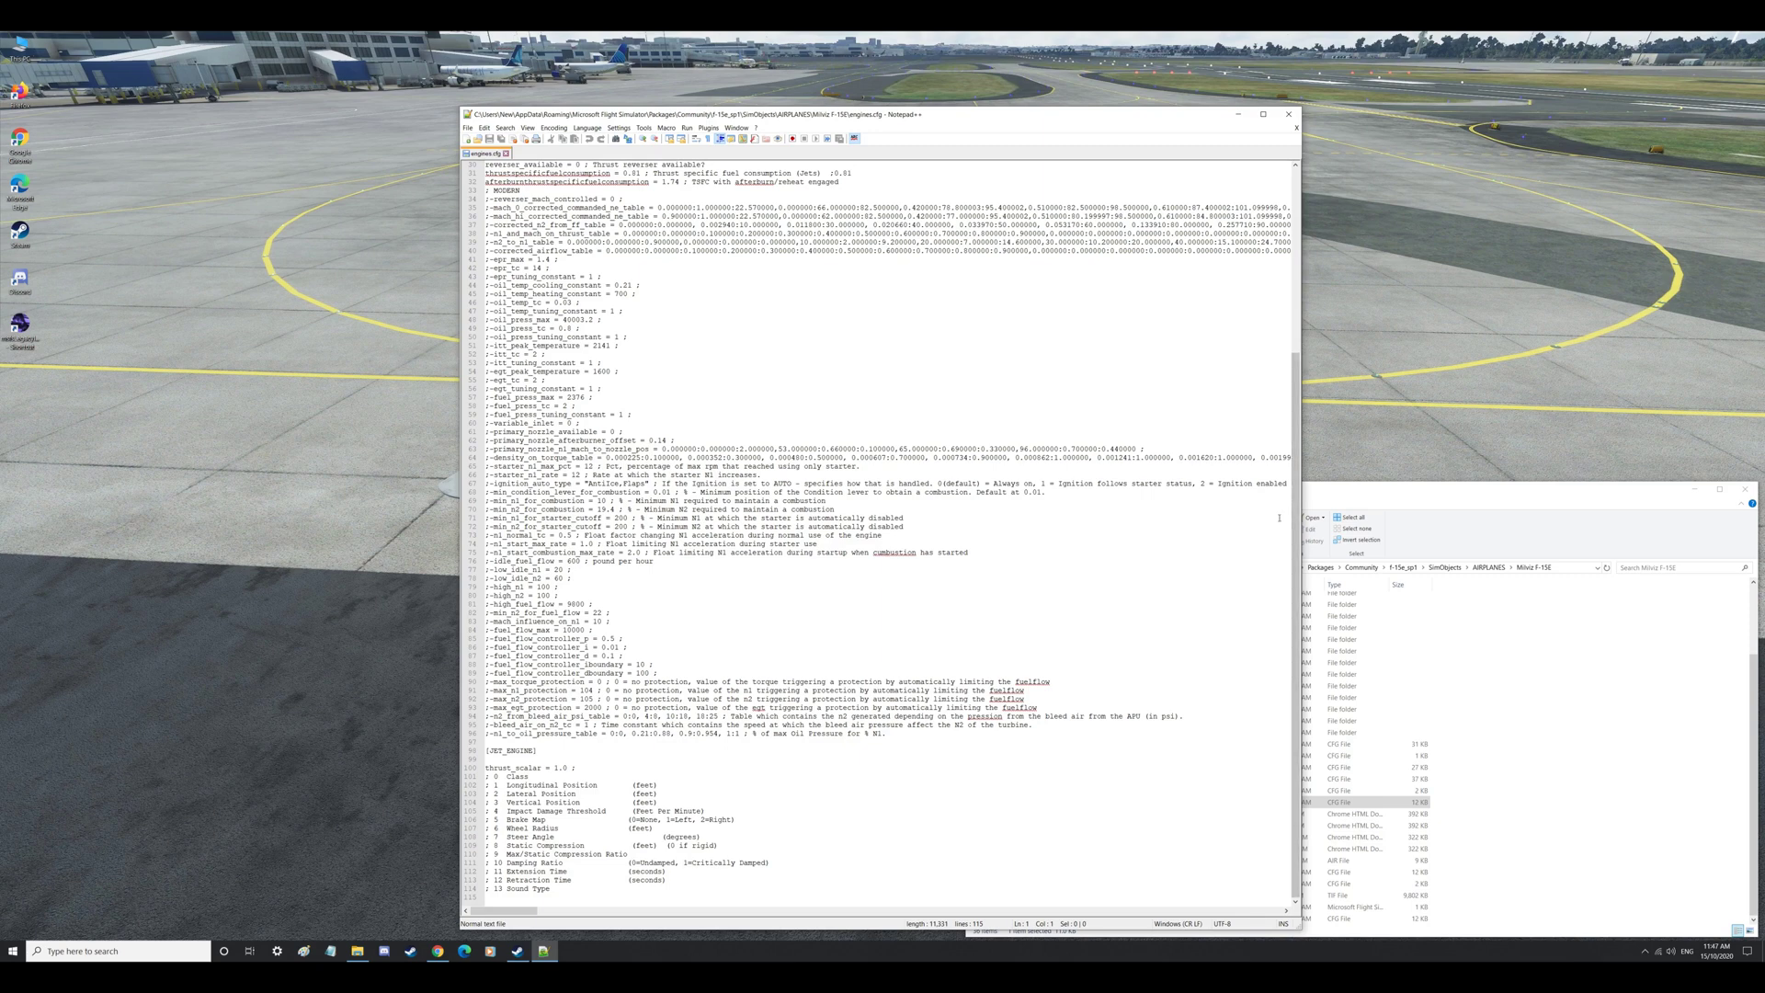
pyautogui.scroll(5, 630, 635)
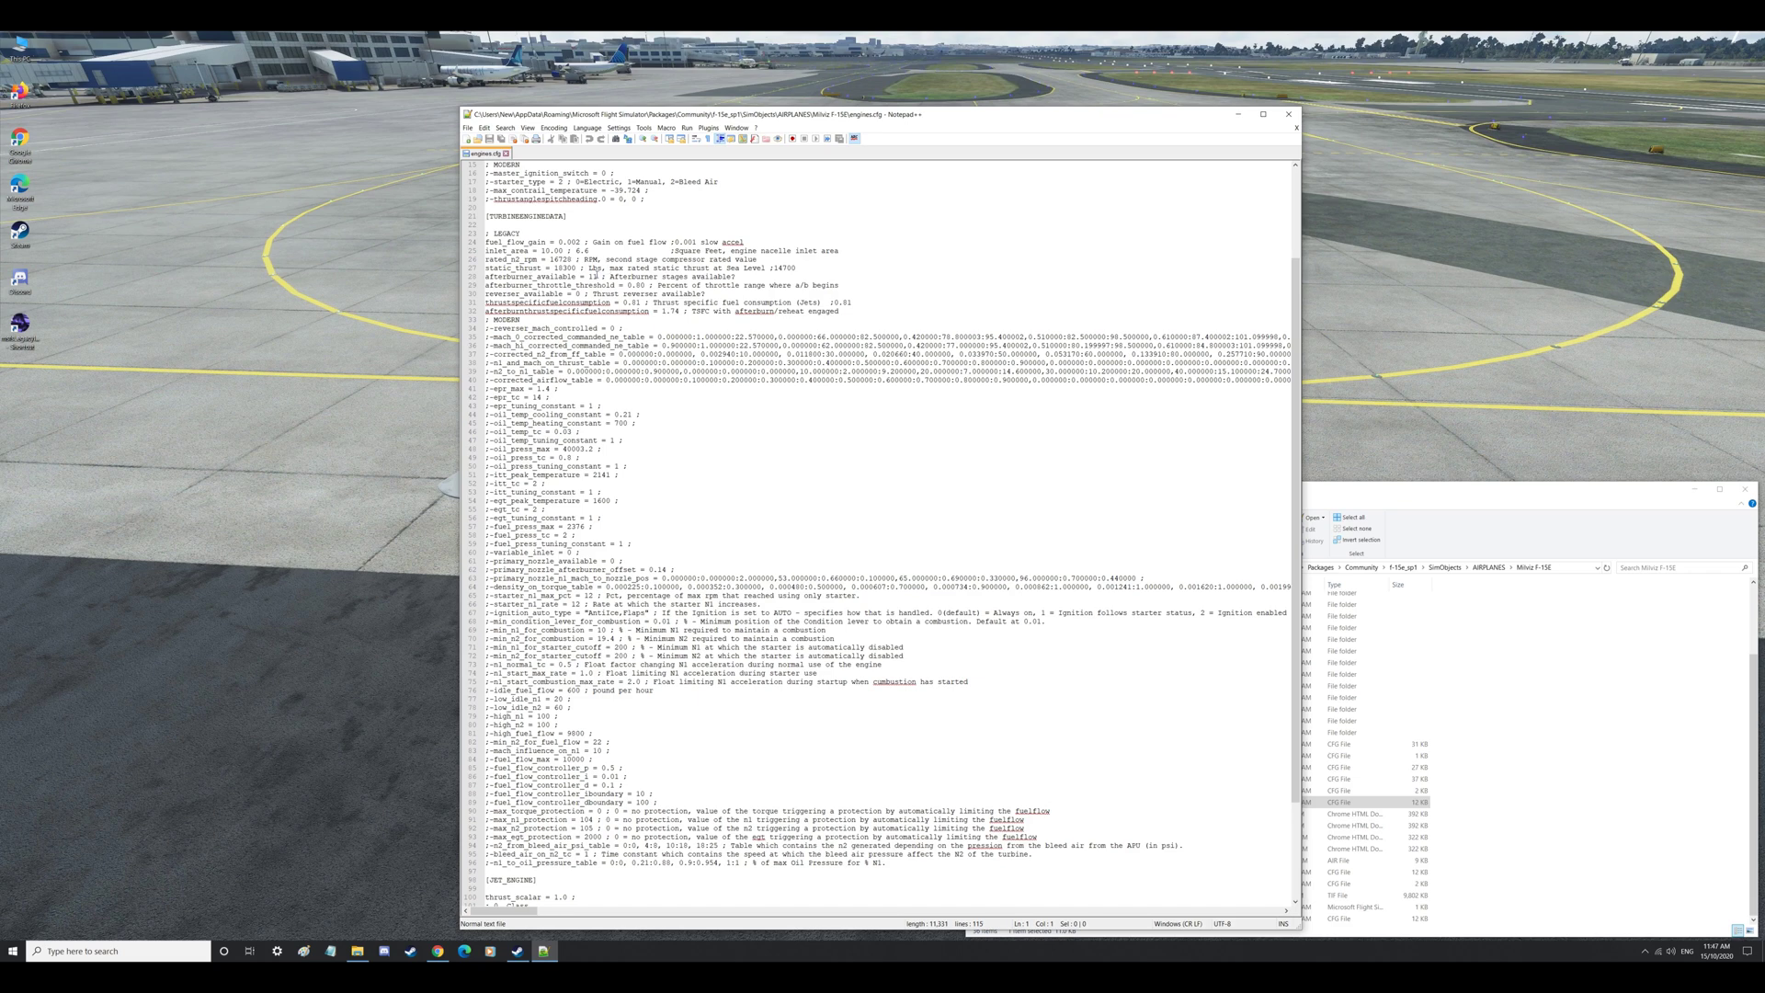
pyautogui.click(594, 276)
pyautogui.press('BackSpace')
pyautogui.press('BackSpace')
pyautogui.write('0')
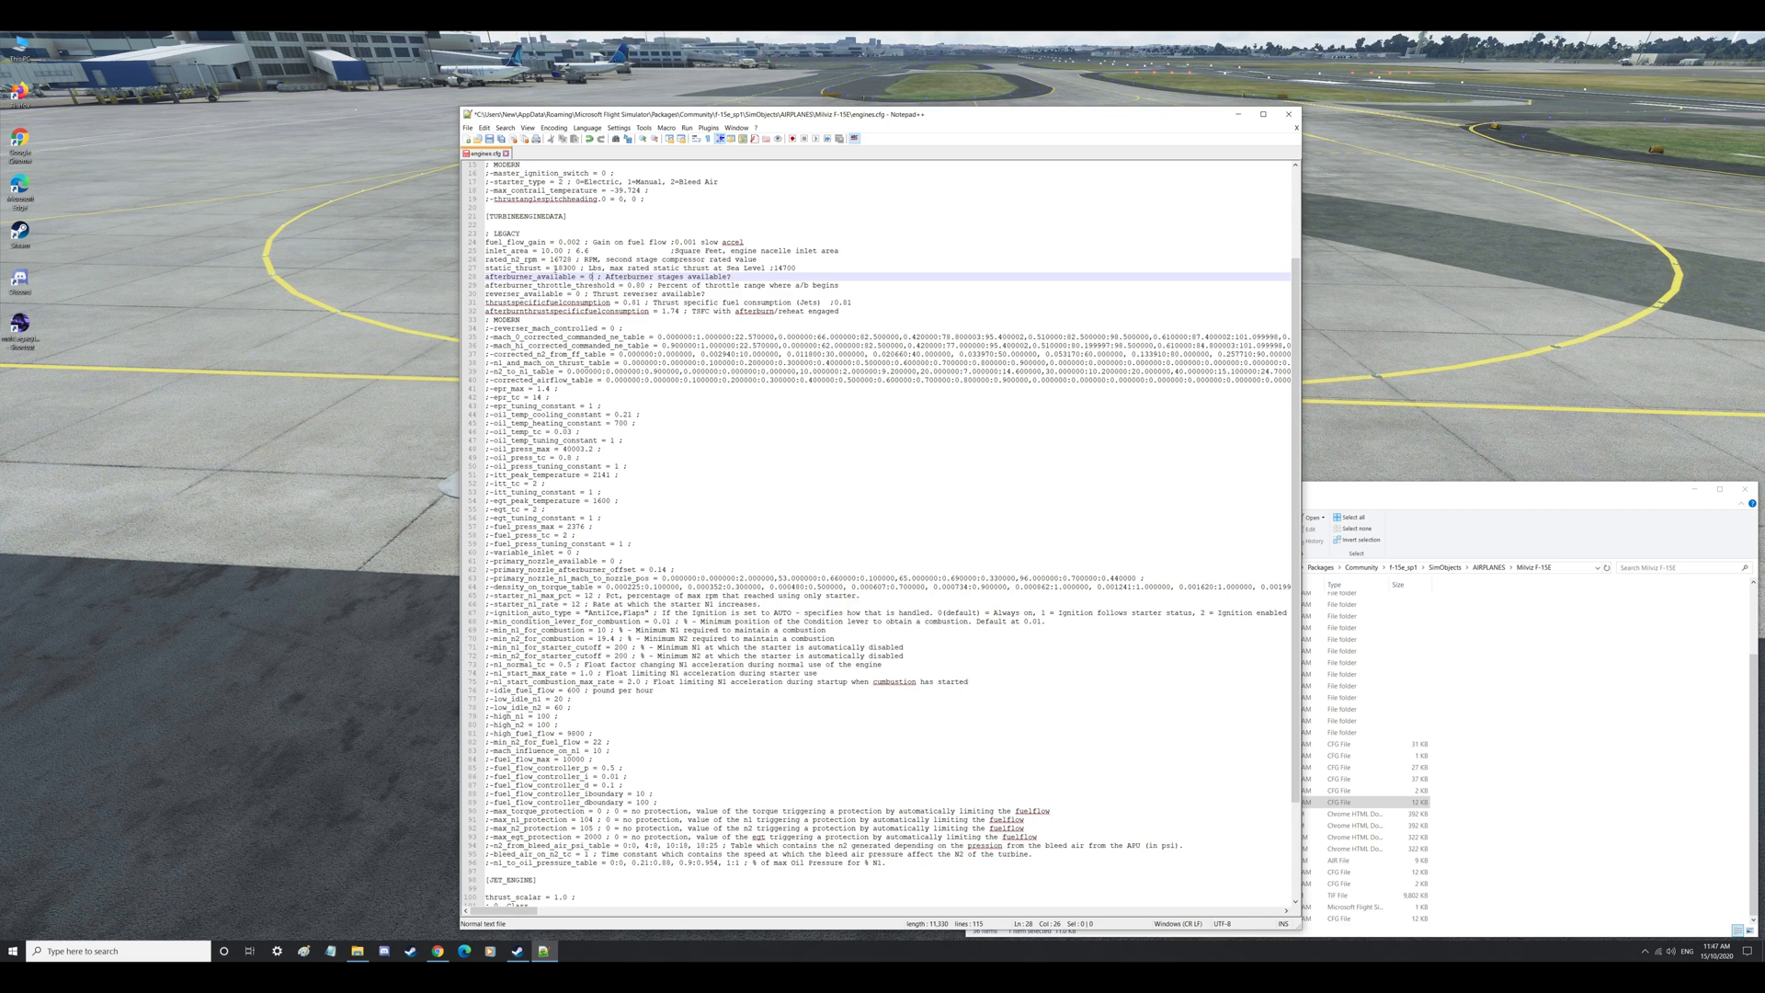
# Step: Change static_thrust's leading 1 to 2 on line 27 and save engines.cfg
pyautogui.click(558, 267)
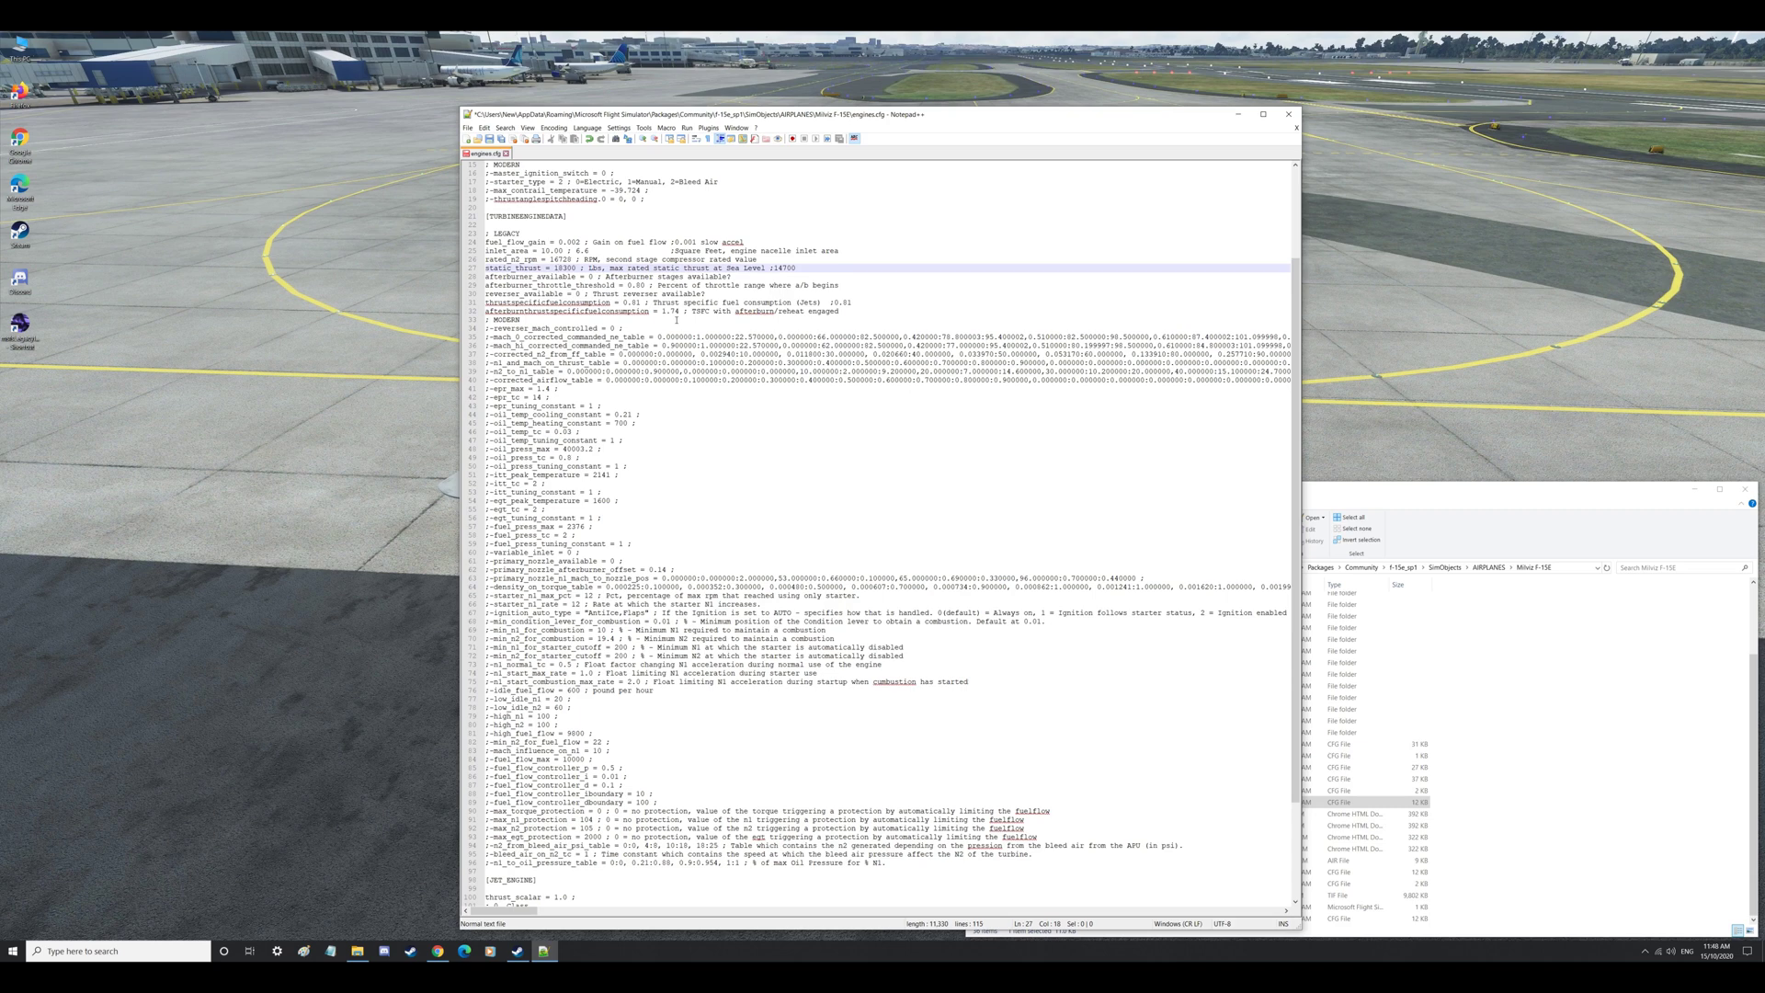
pyautogui.press('BackSpace')
pyautogui.write('2')
pyautogui.click(490, 138)
# Step: Close Notepad++ and reopen engines.cfg in Notepad to check the edits
pyautogui.click(505, 154)
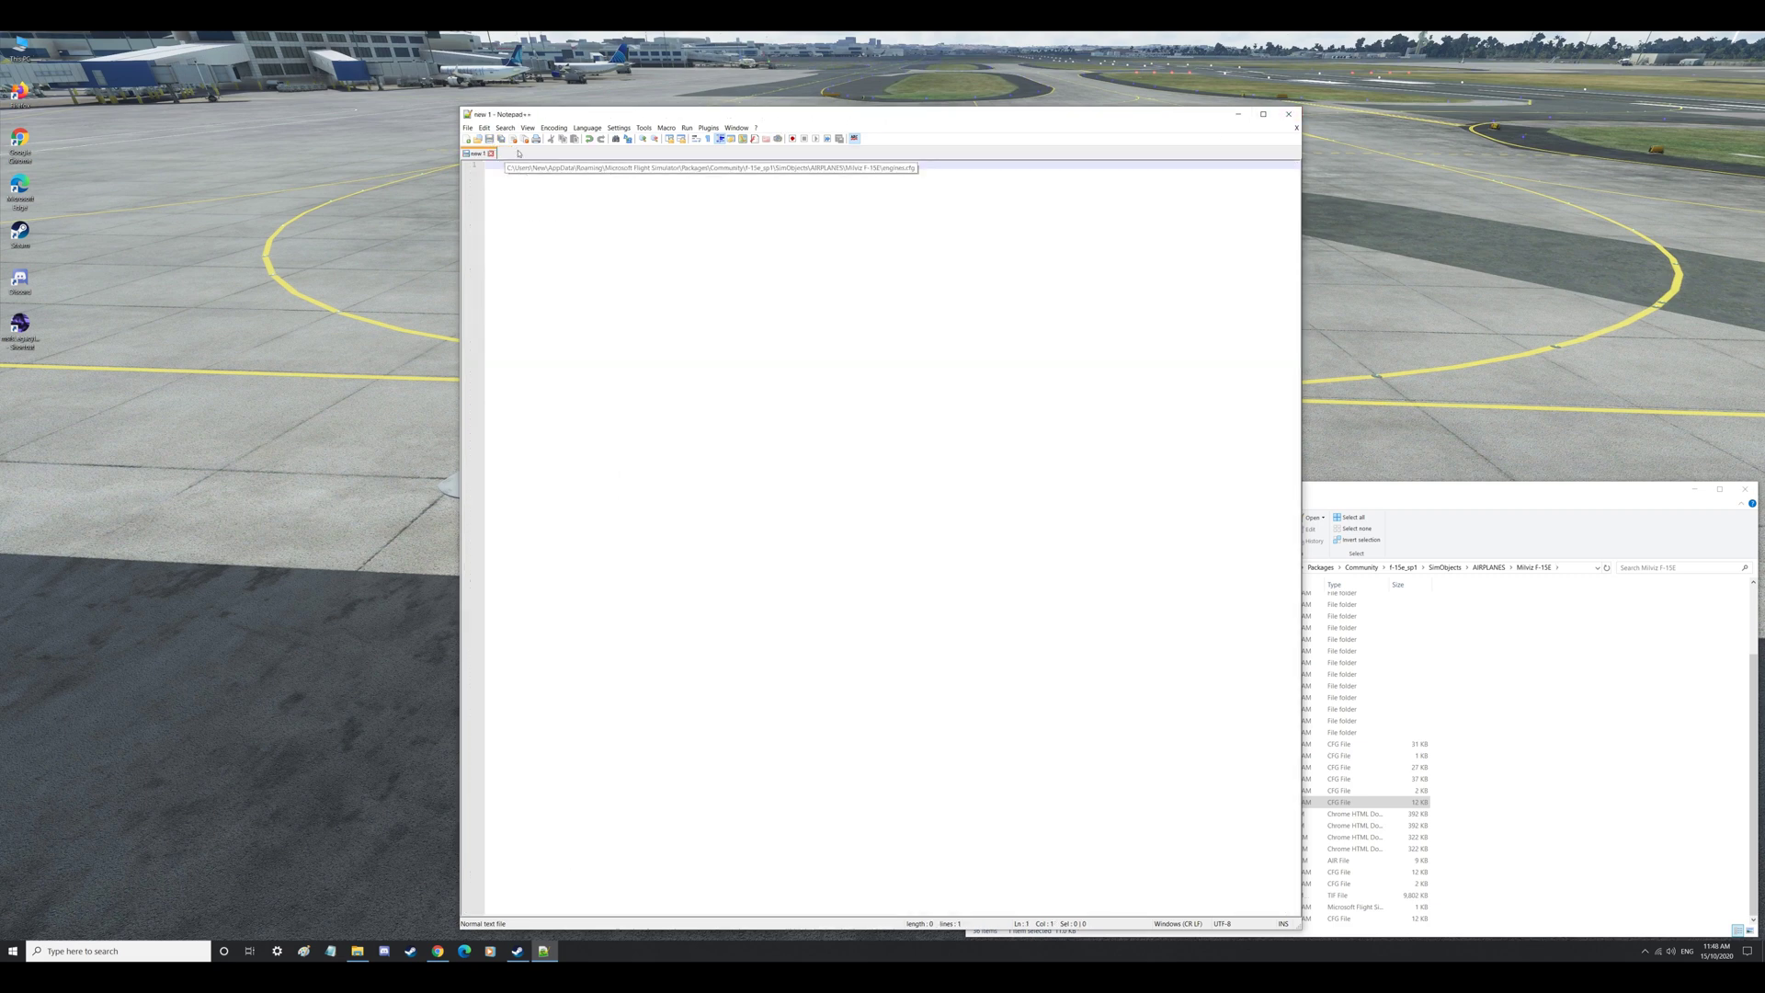
pyautogui.click(1289, 114)
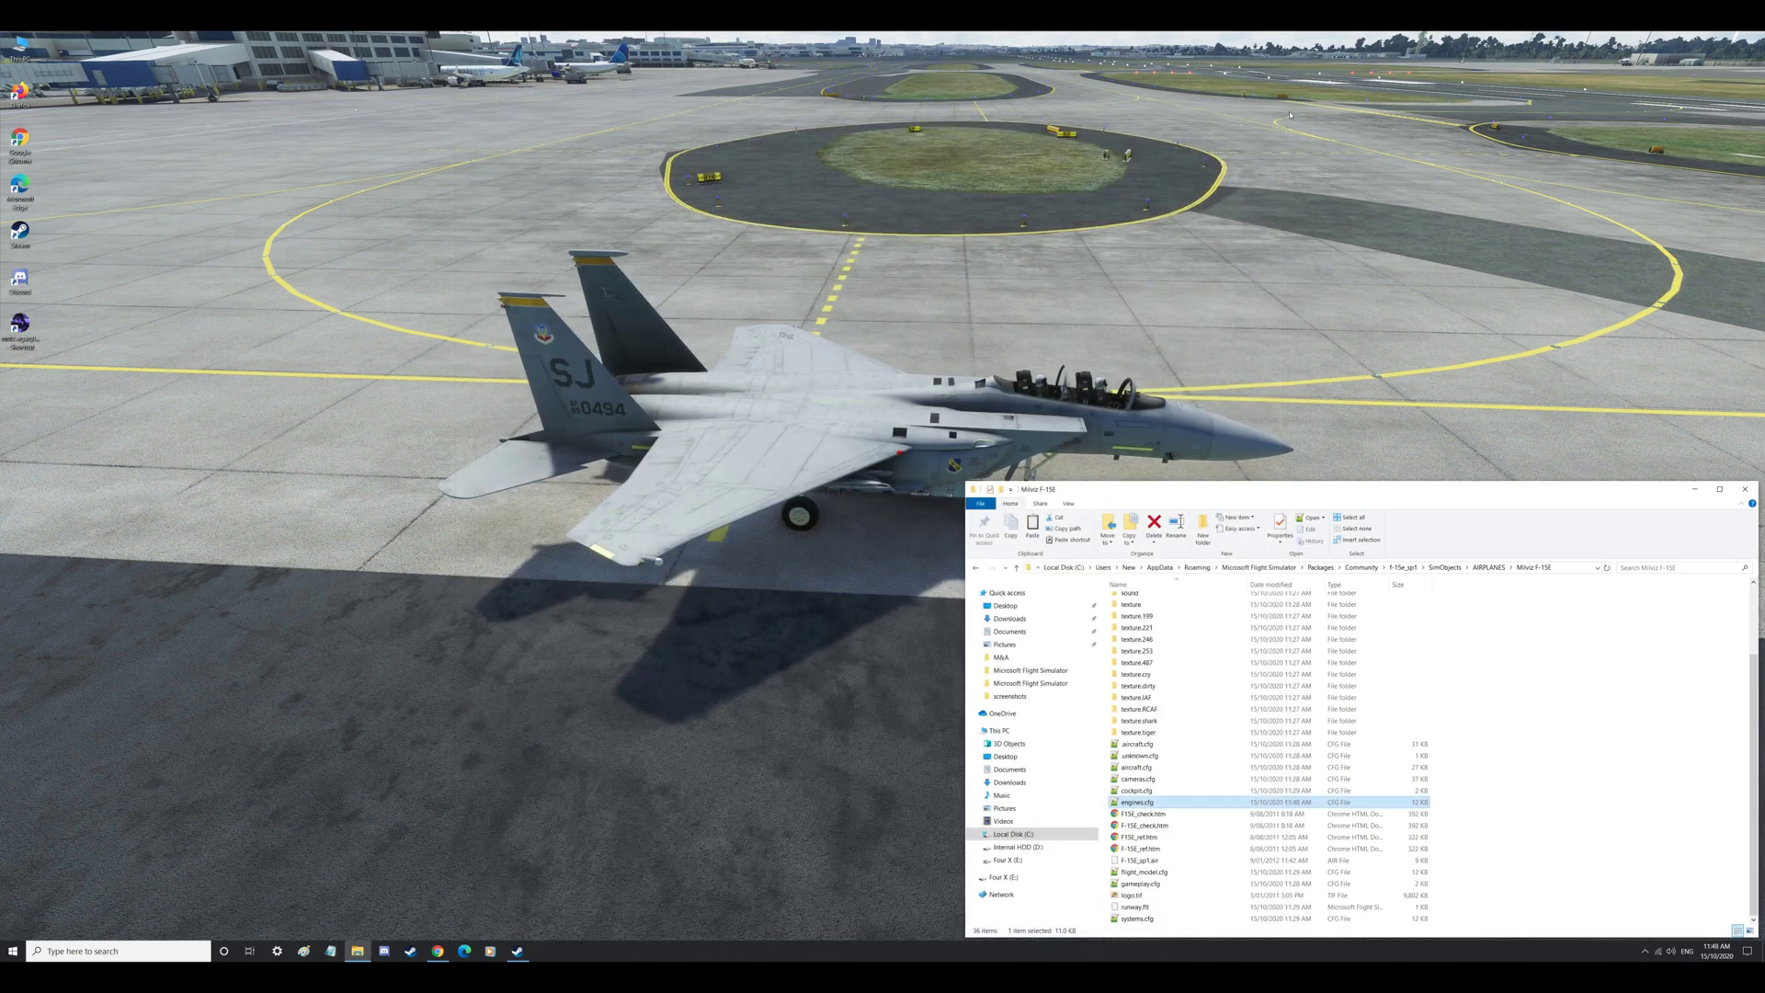
pyautogui.rightClick(1139, 802)
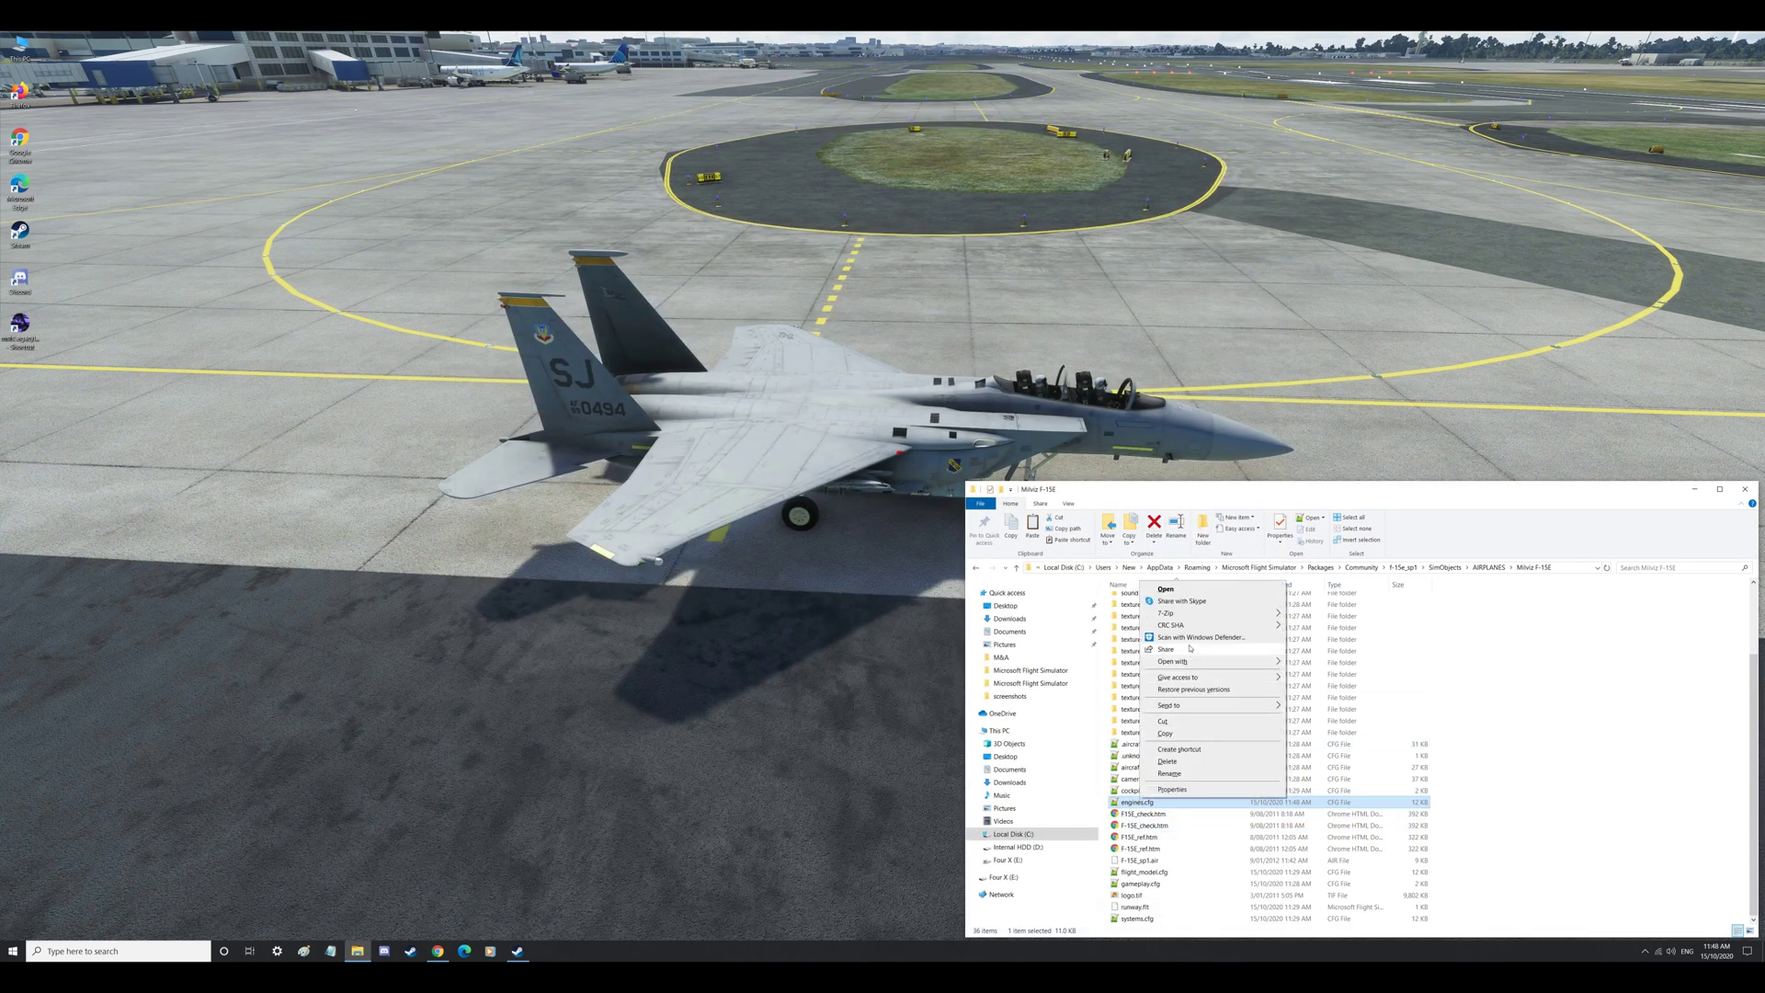
pyautogui.moveTo(1226, 662)
pyautogui.click(1314, 662)
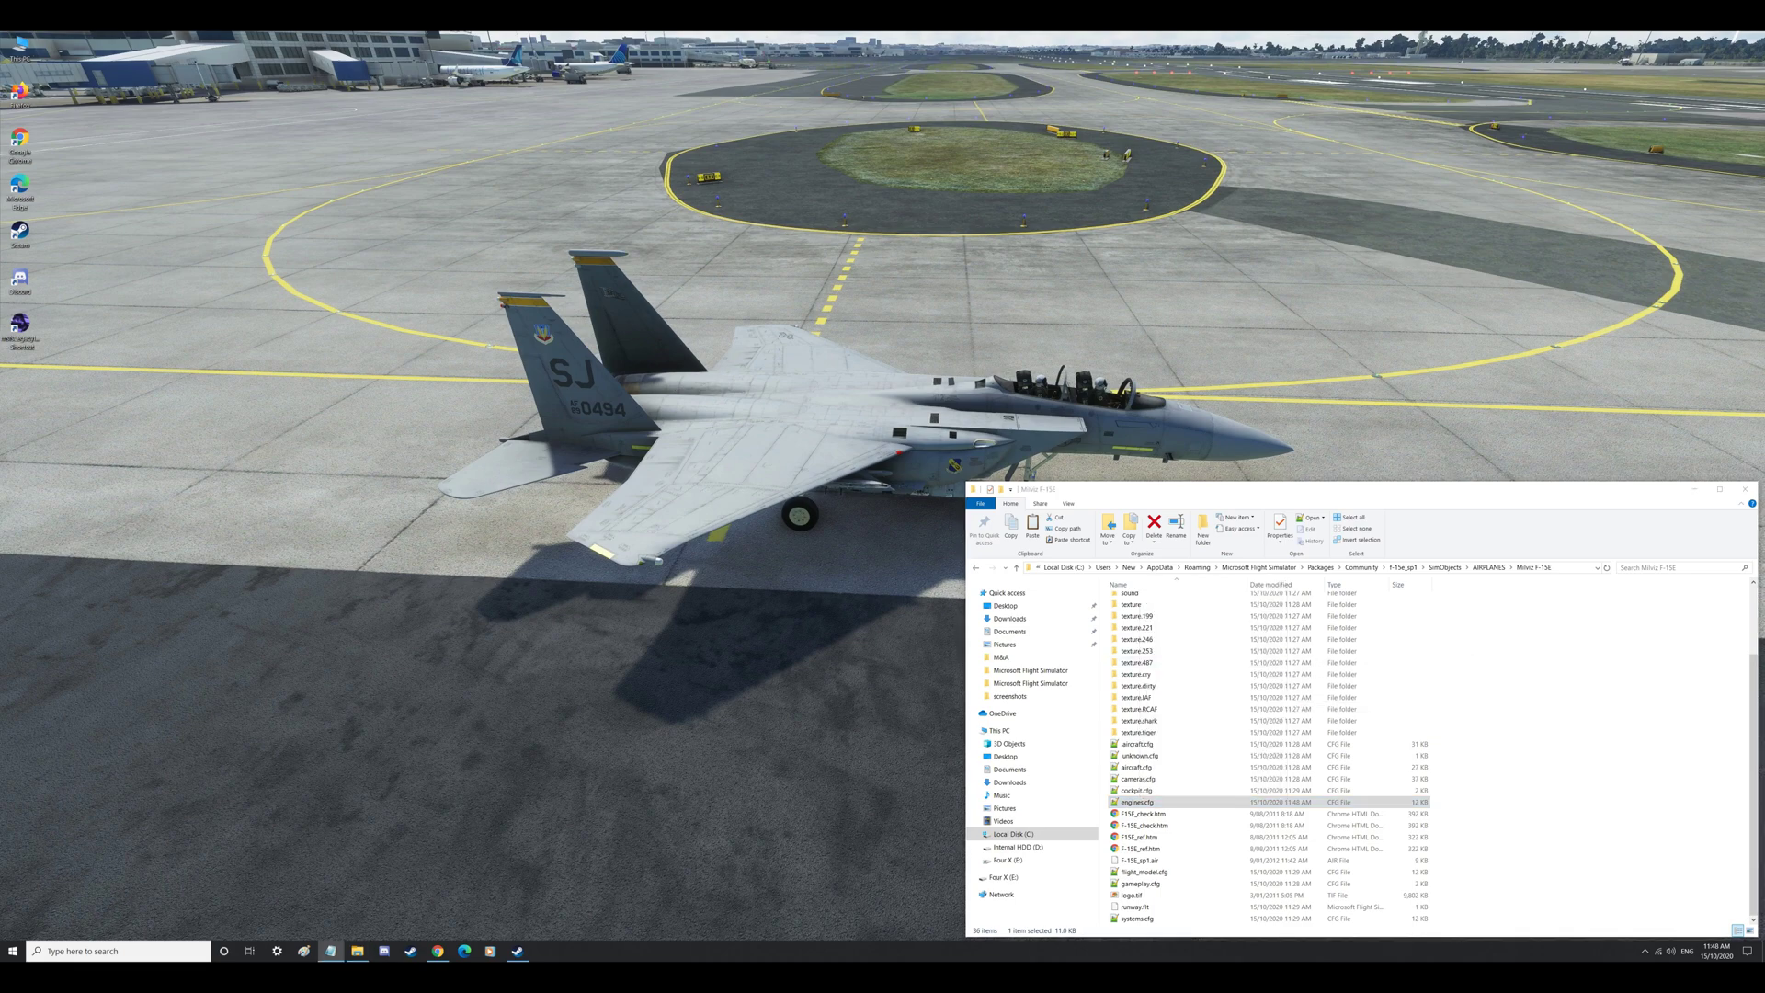
pyautogui.moveTo(478, 298); pyautogui.dragTo(675, 267)
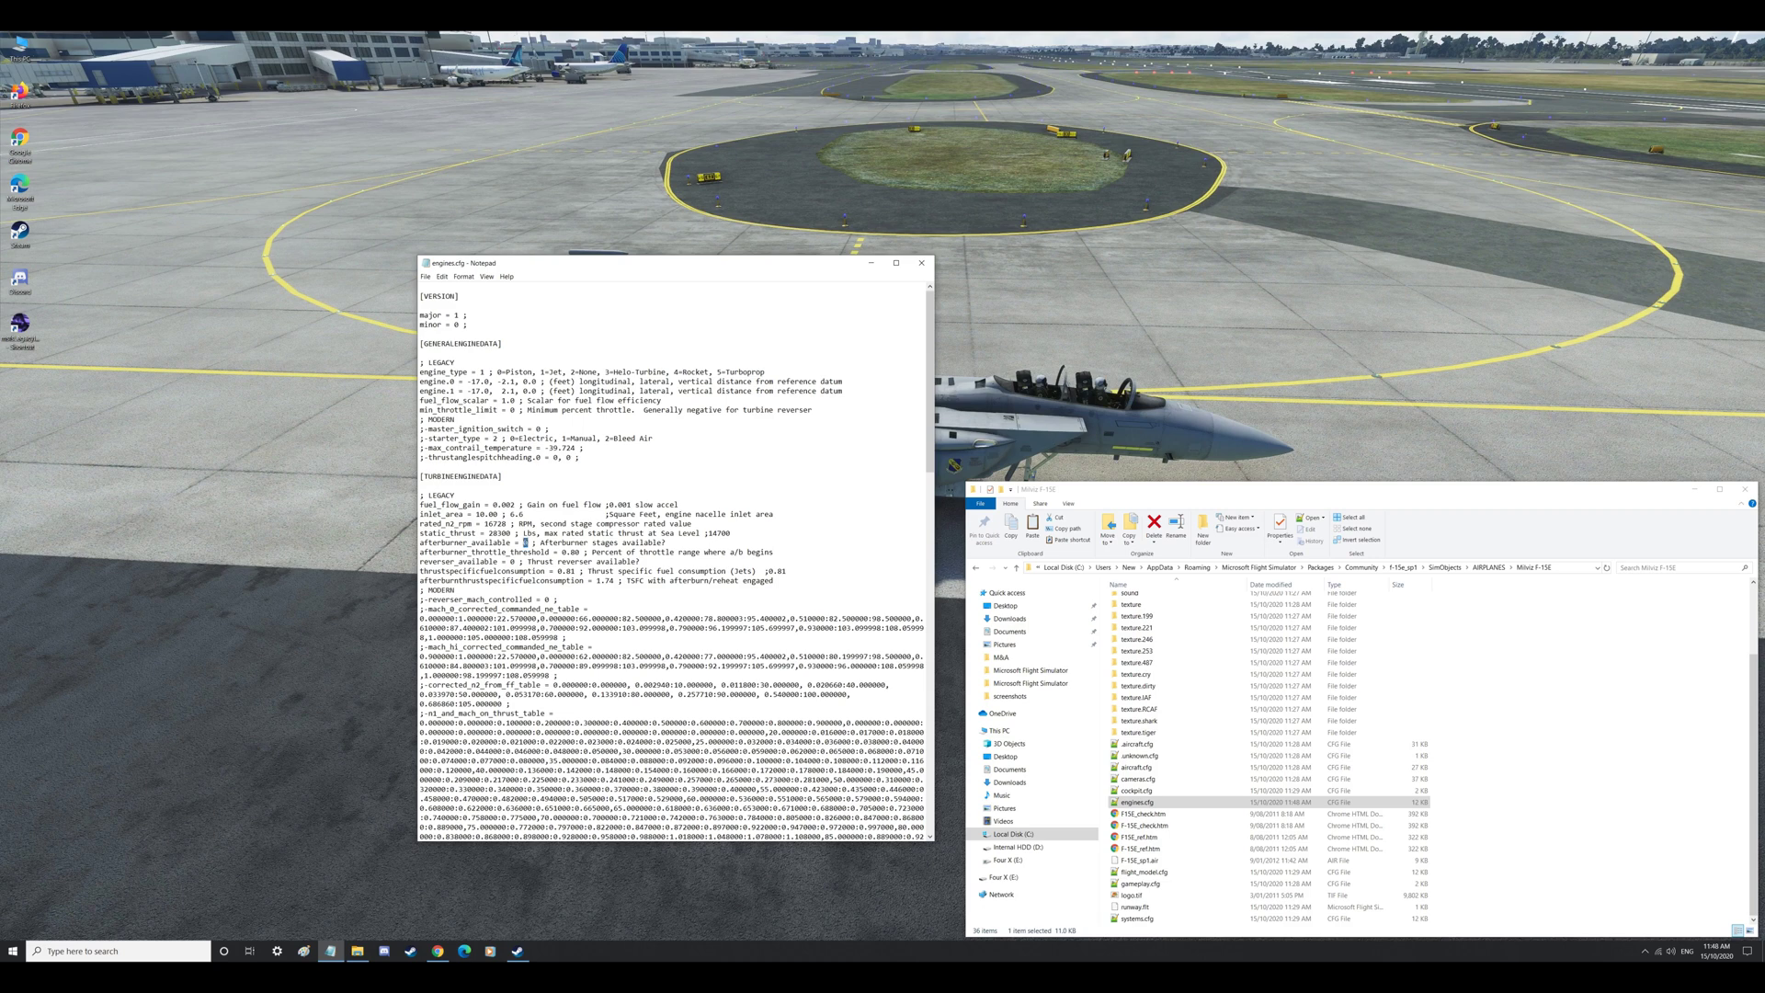
# Step: Exit Notepad and close the File Explorer window
pyautogui.click(425, 276)
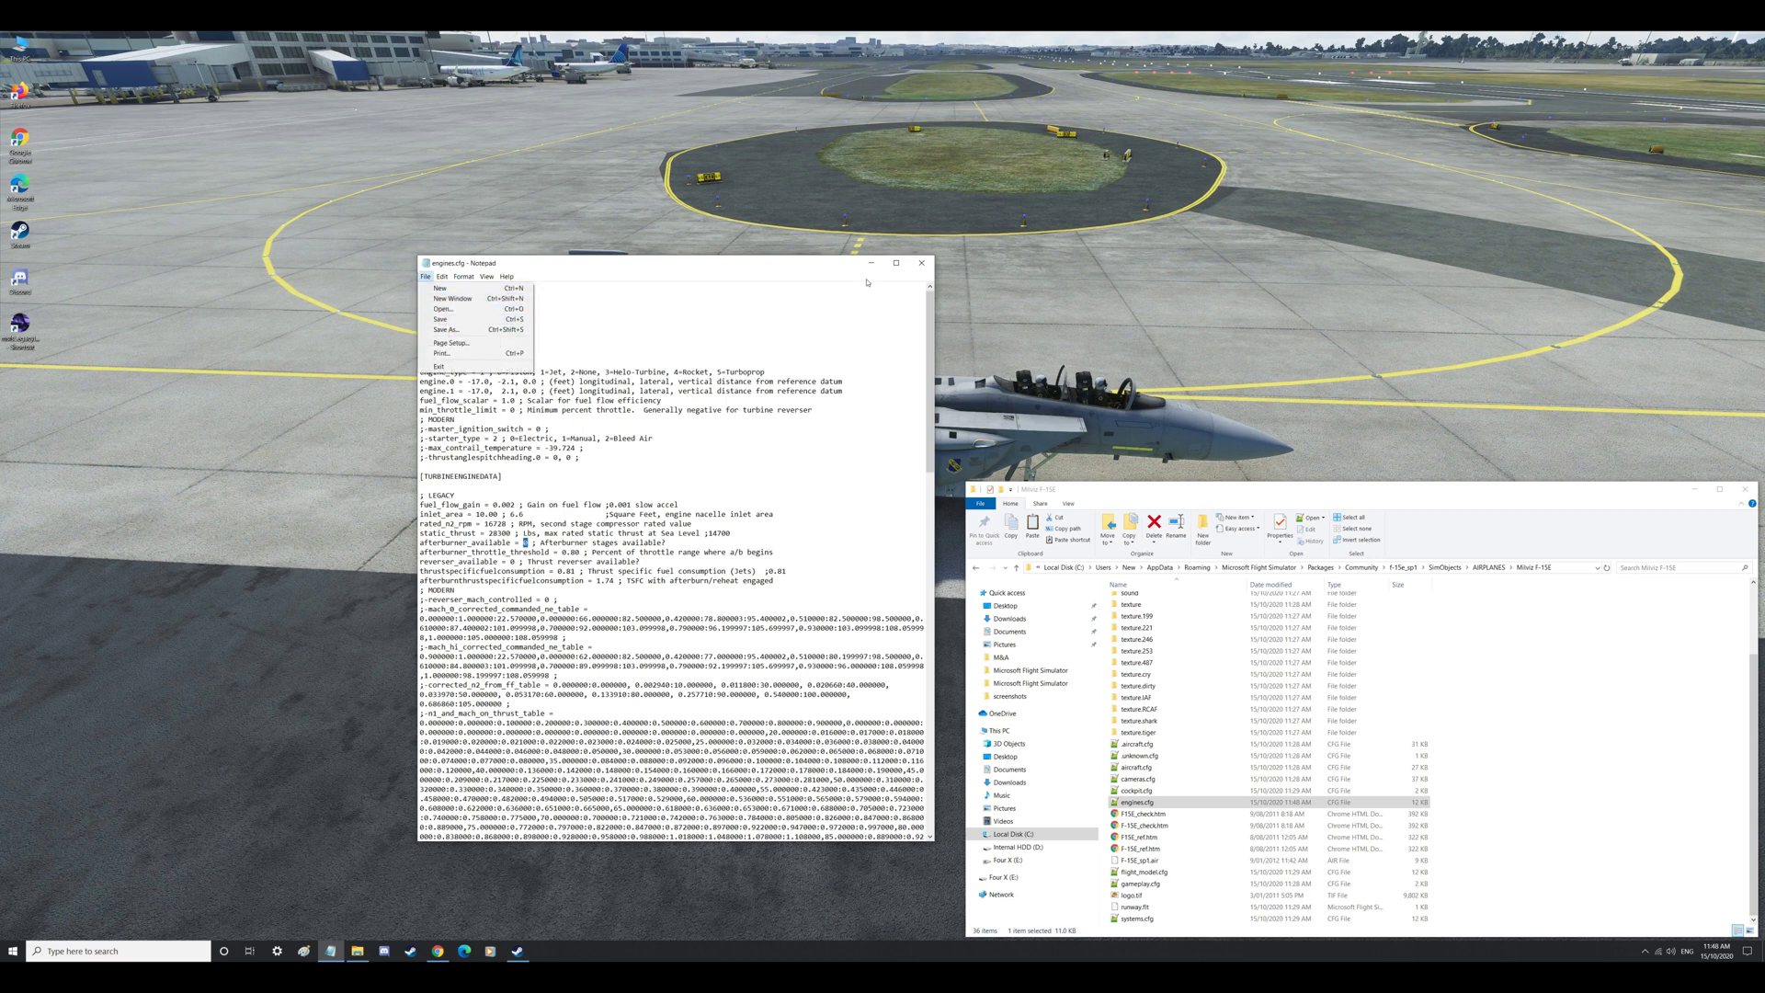
pyautogui.click(920, 264)
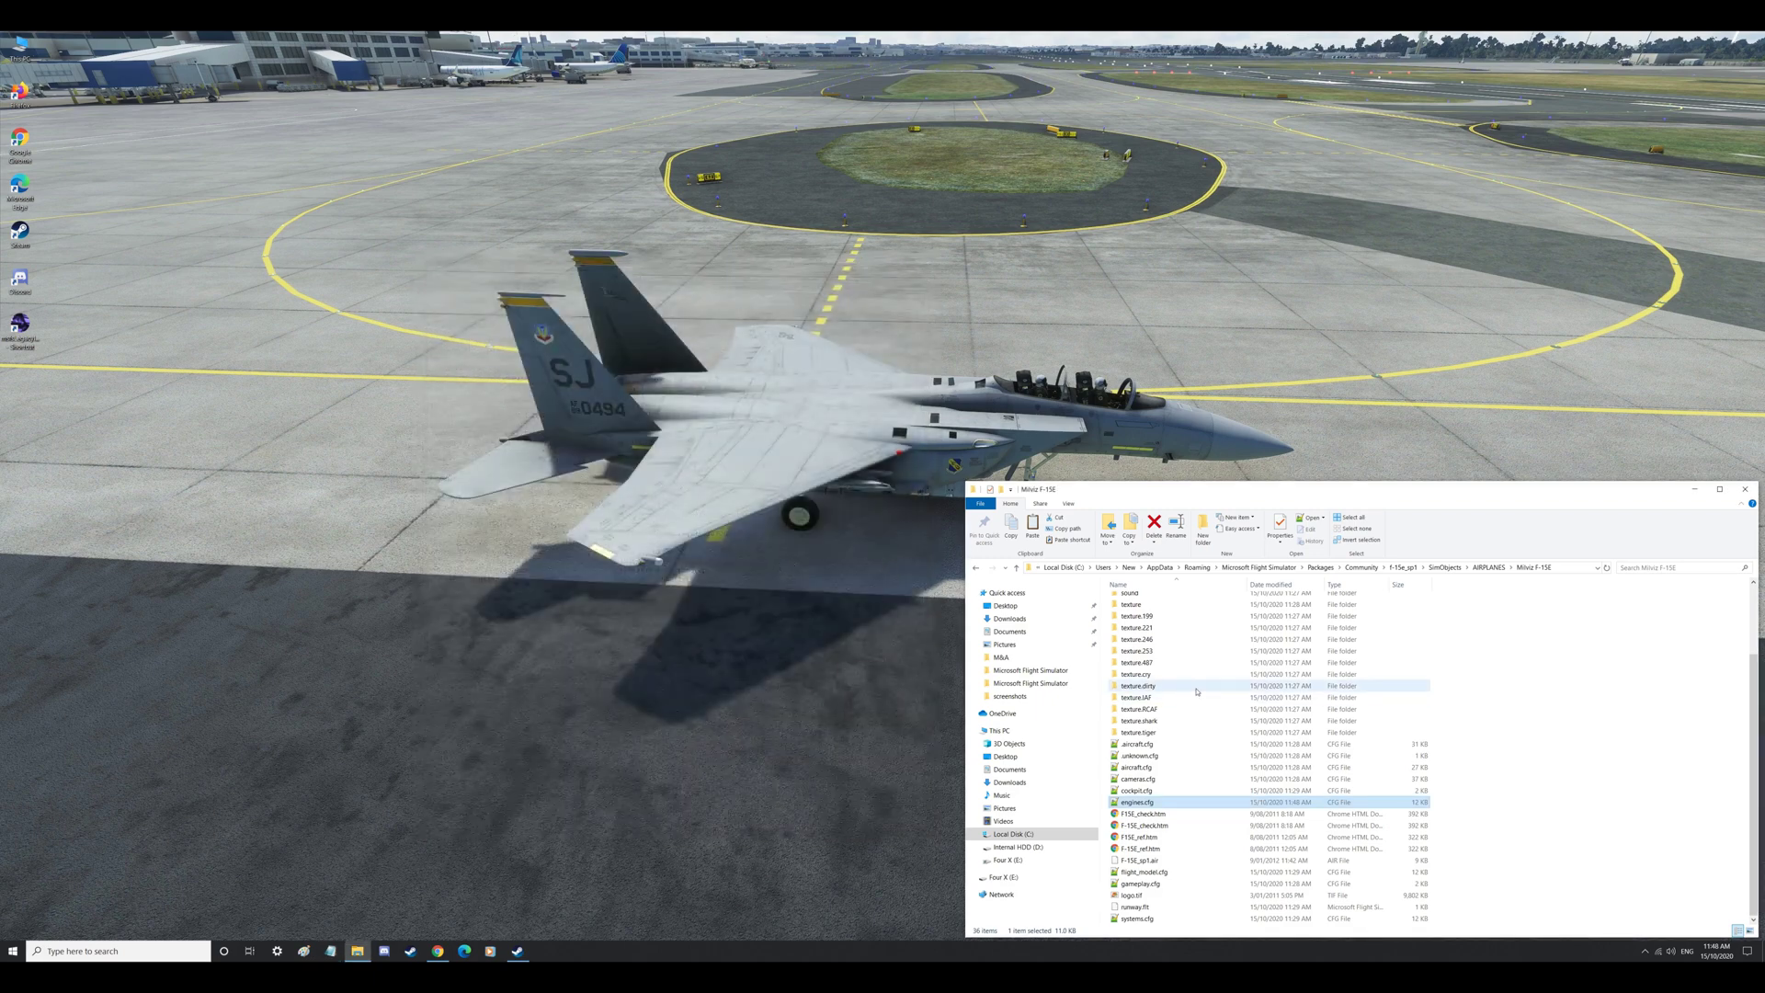
pyautogui.click(1748, 492)
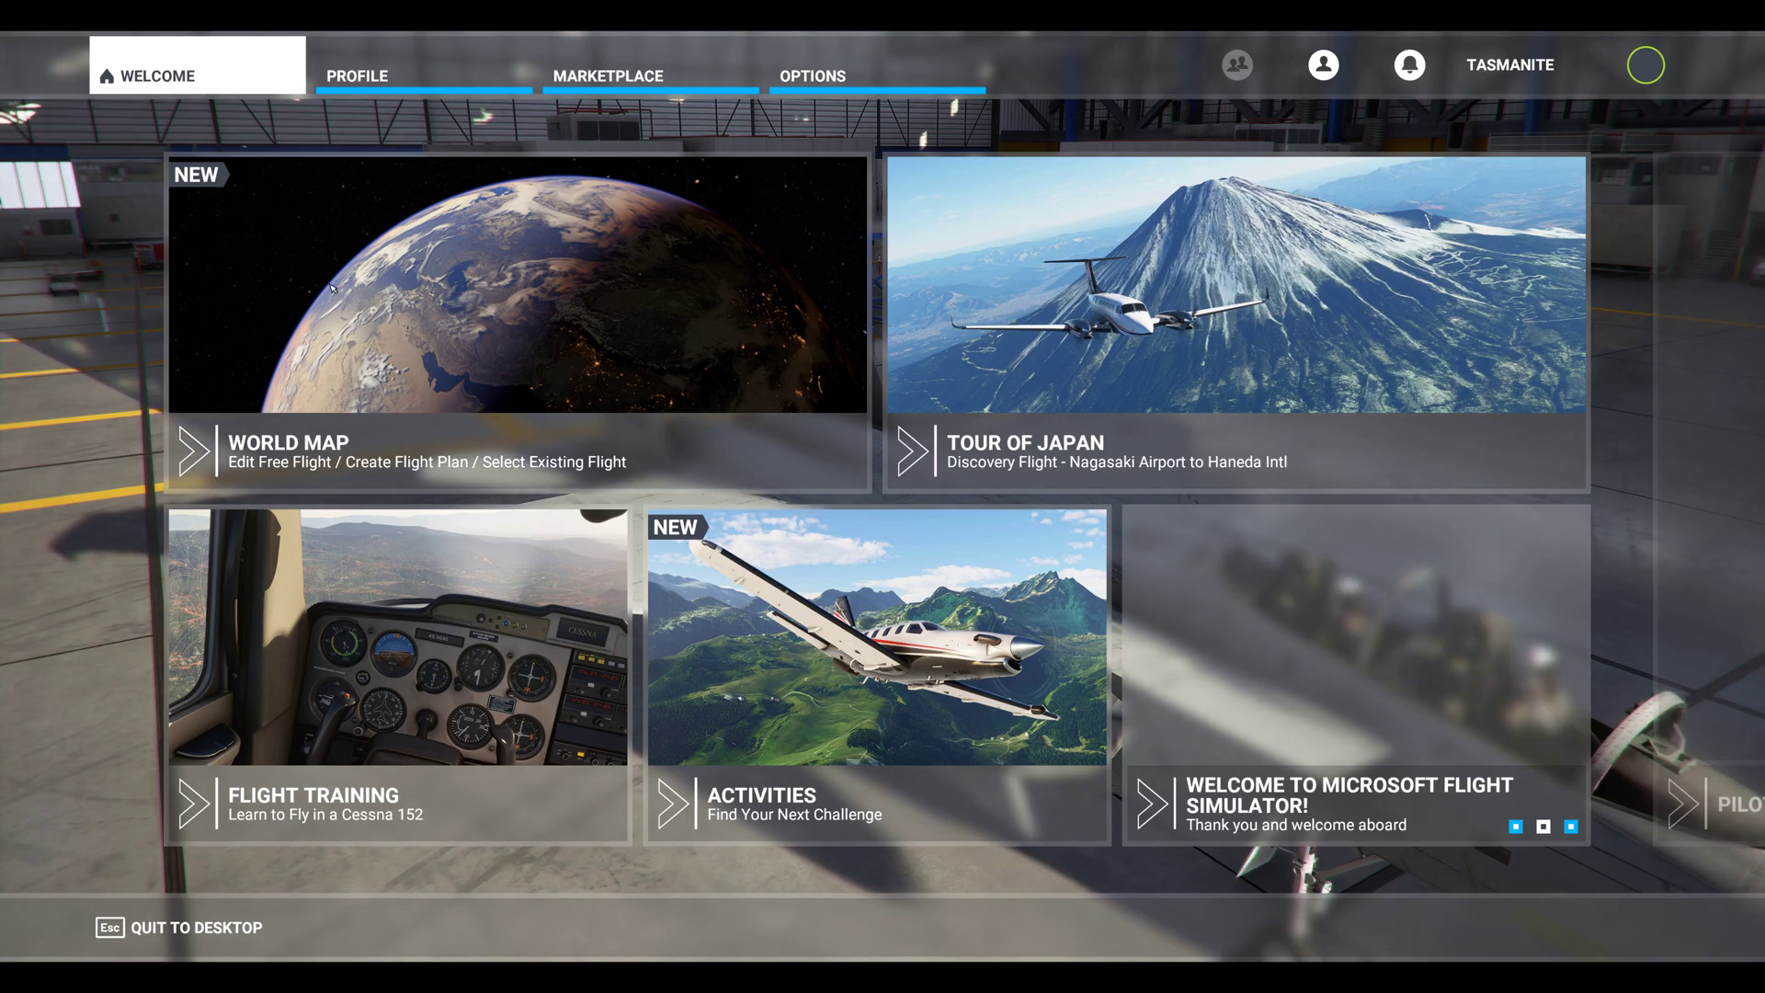
# Step: View the F-15E in My Hangar from a wide overview, then open the World Map from Home
pyautogui.click(365, 79)
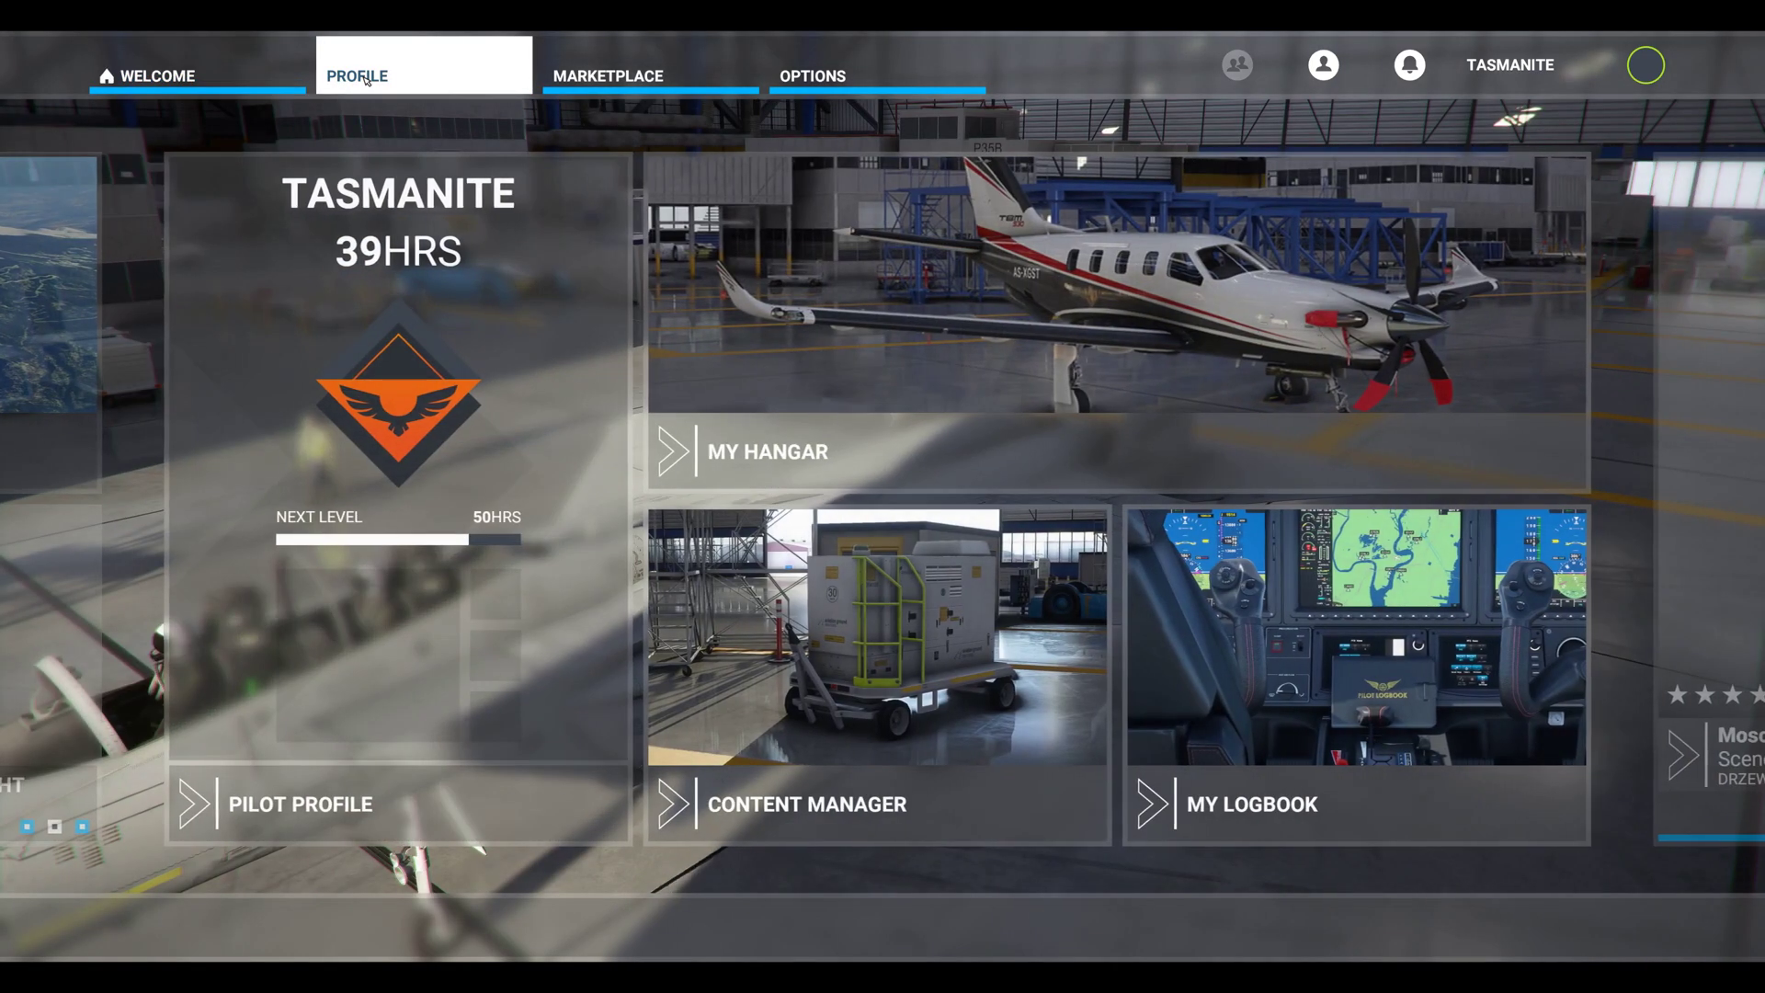
pyautogui.click(926, 324)
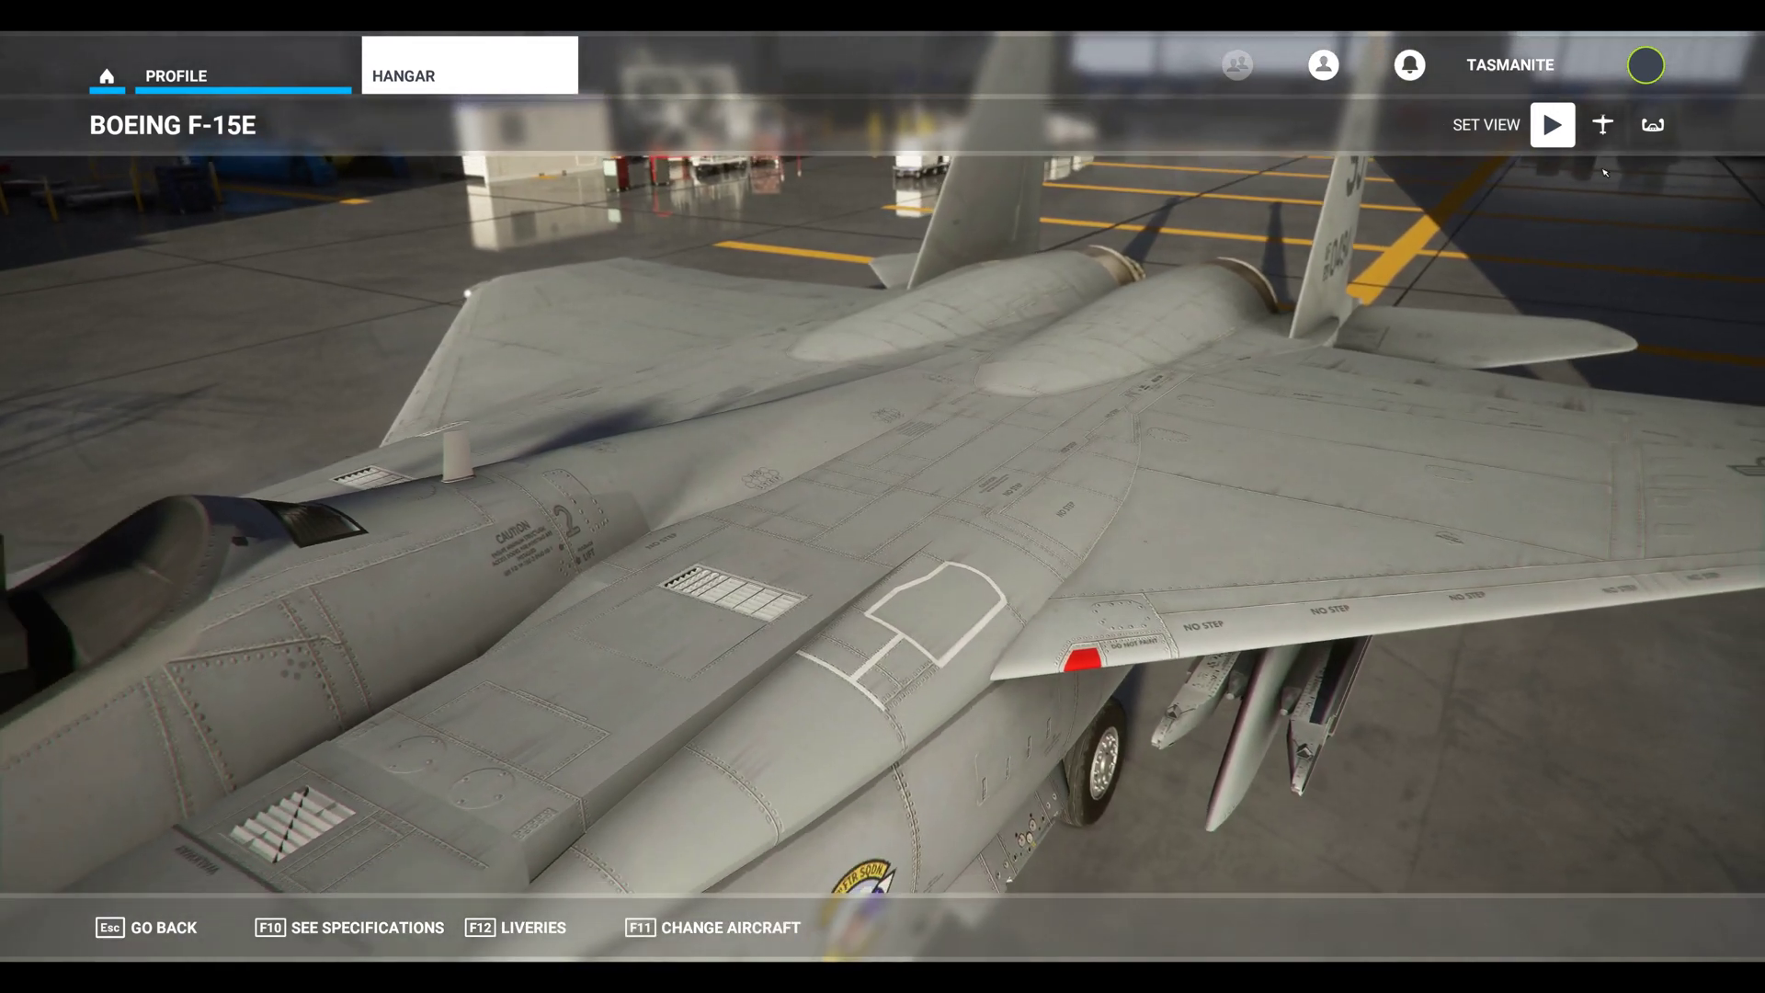
pyautogui.click(1602, 127)
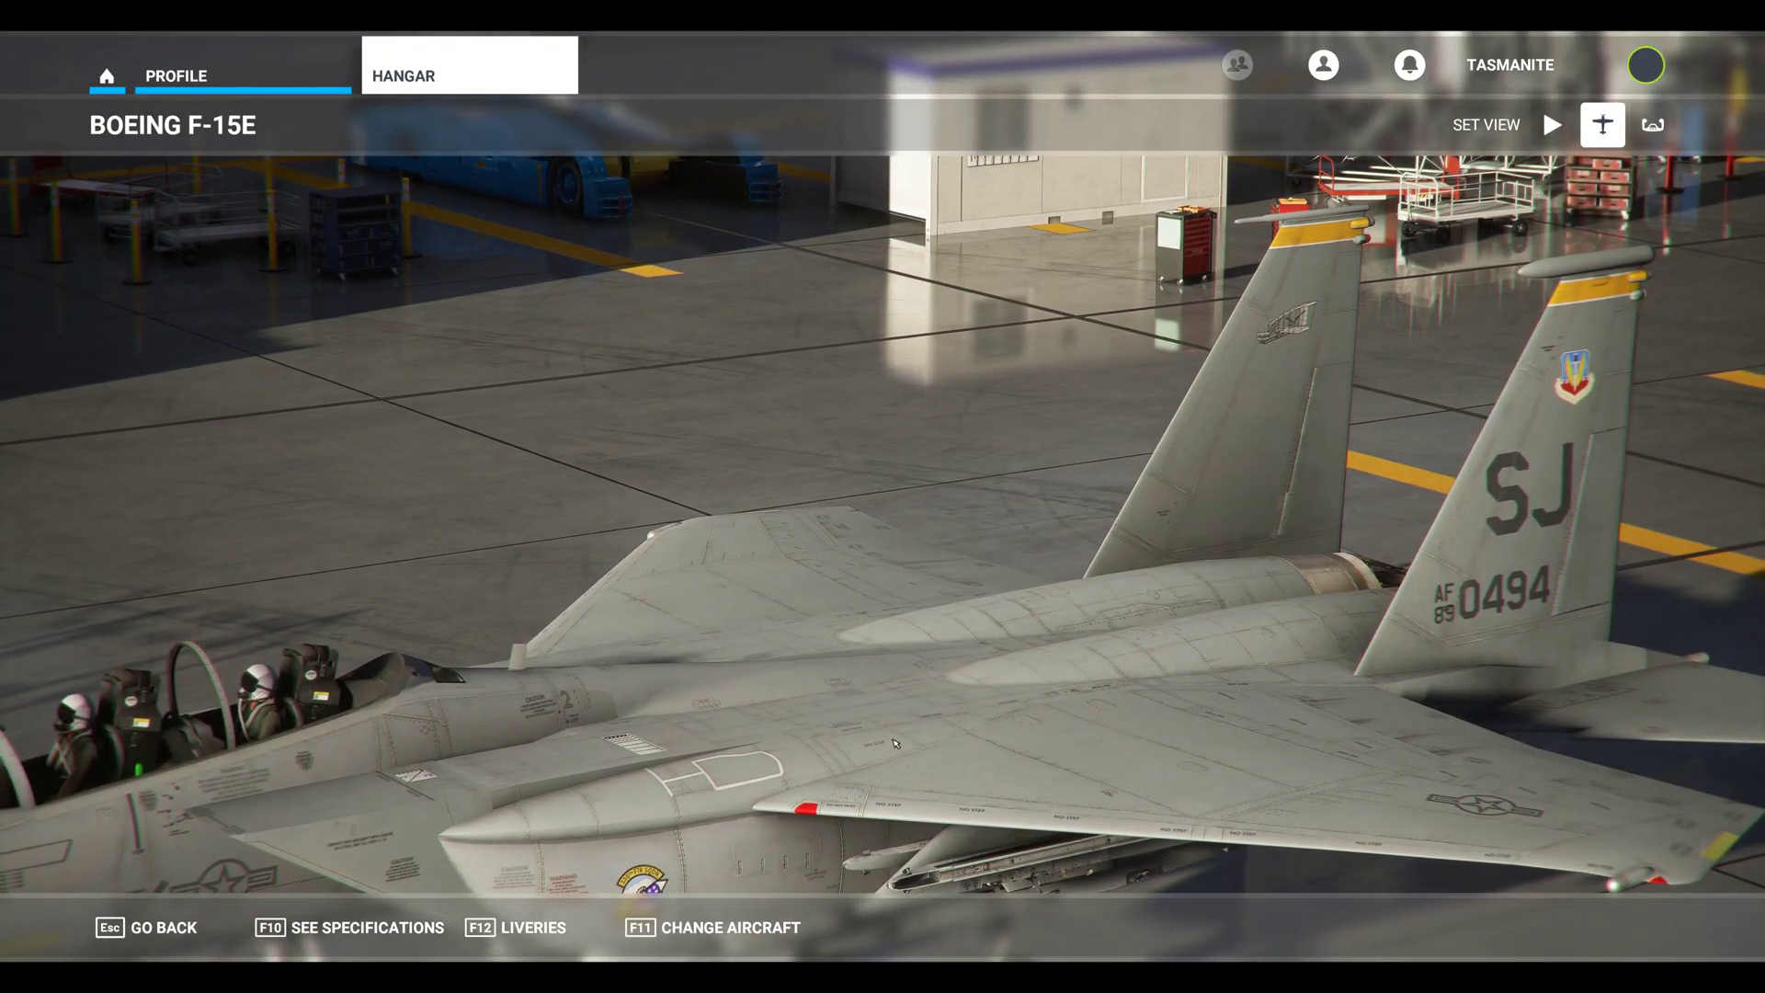
pyautogui.click(112, 76)
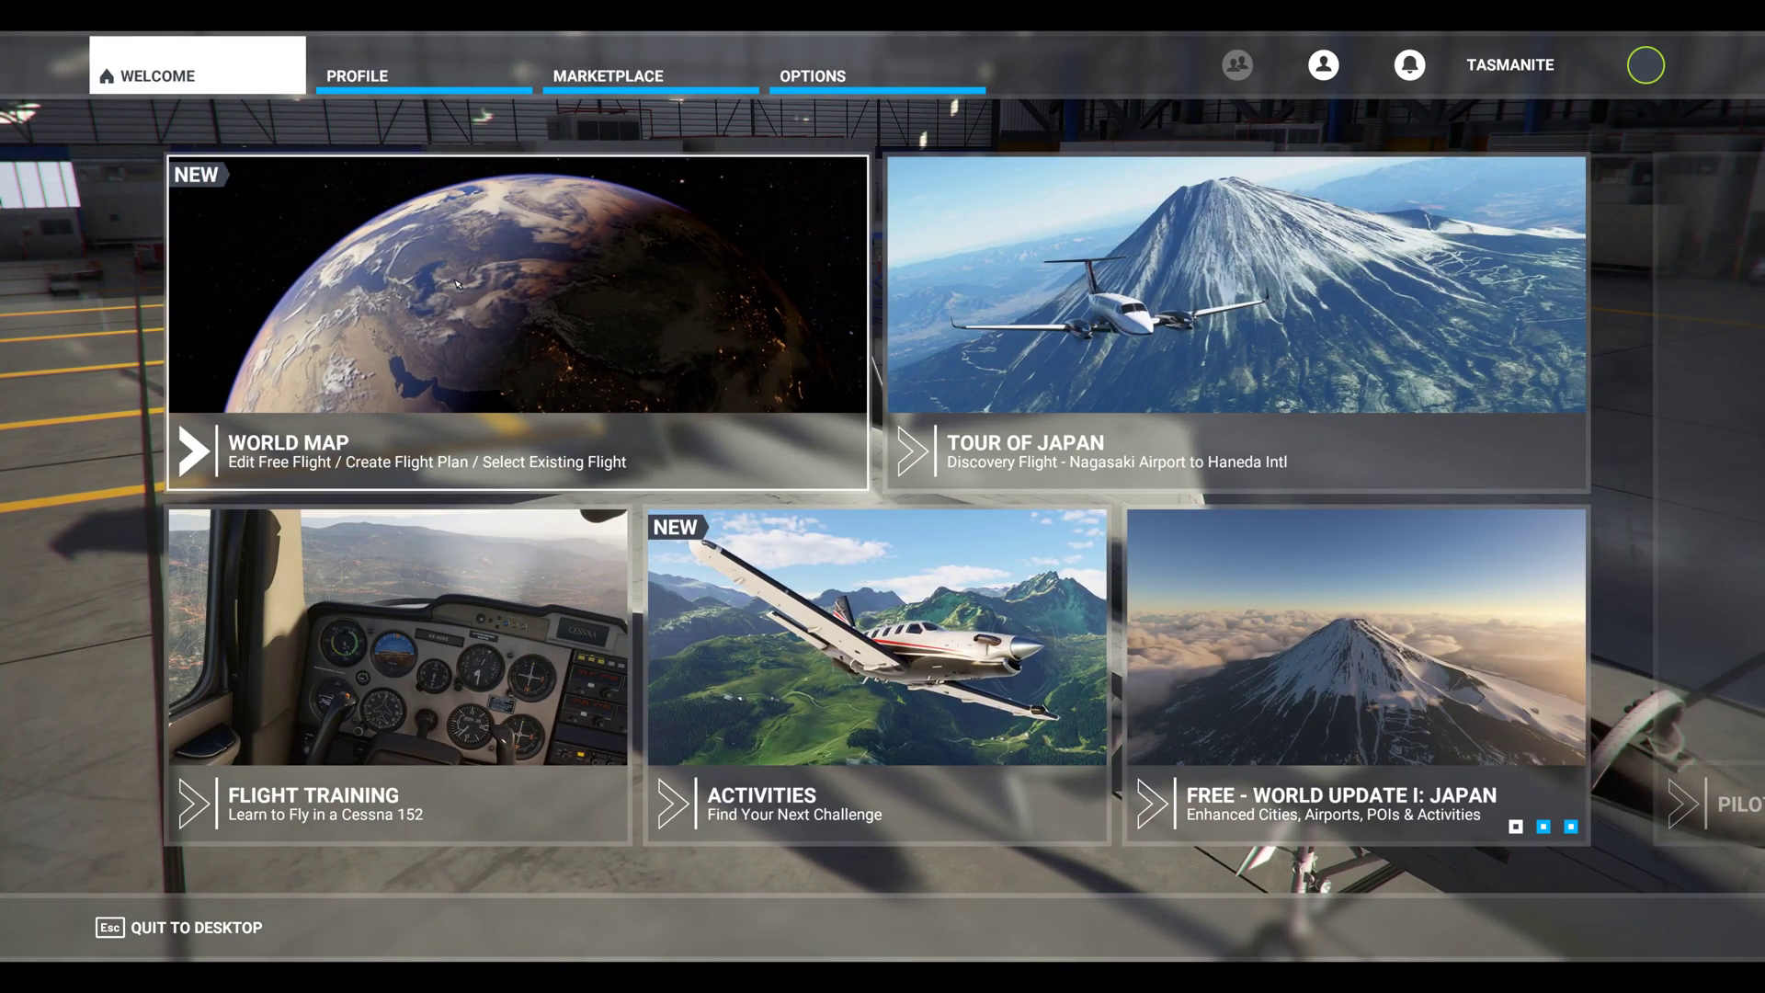
pyautogui.click(457, 284)
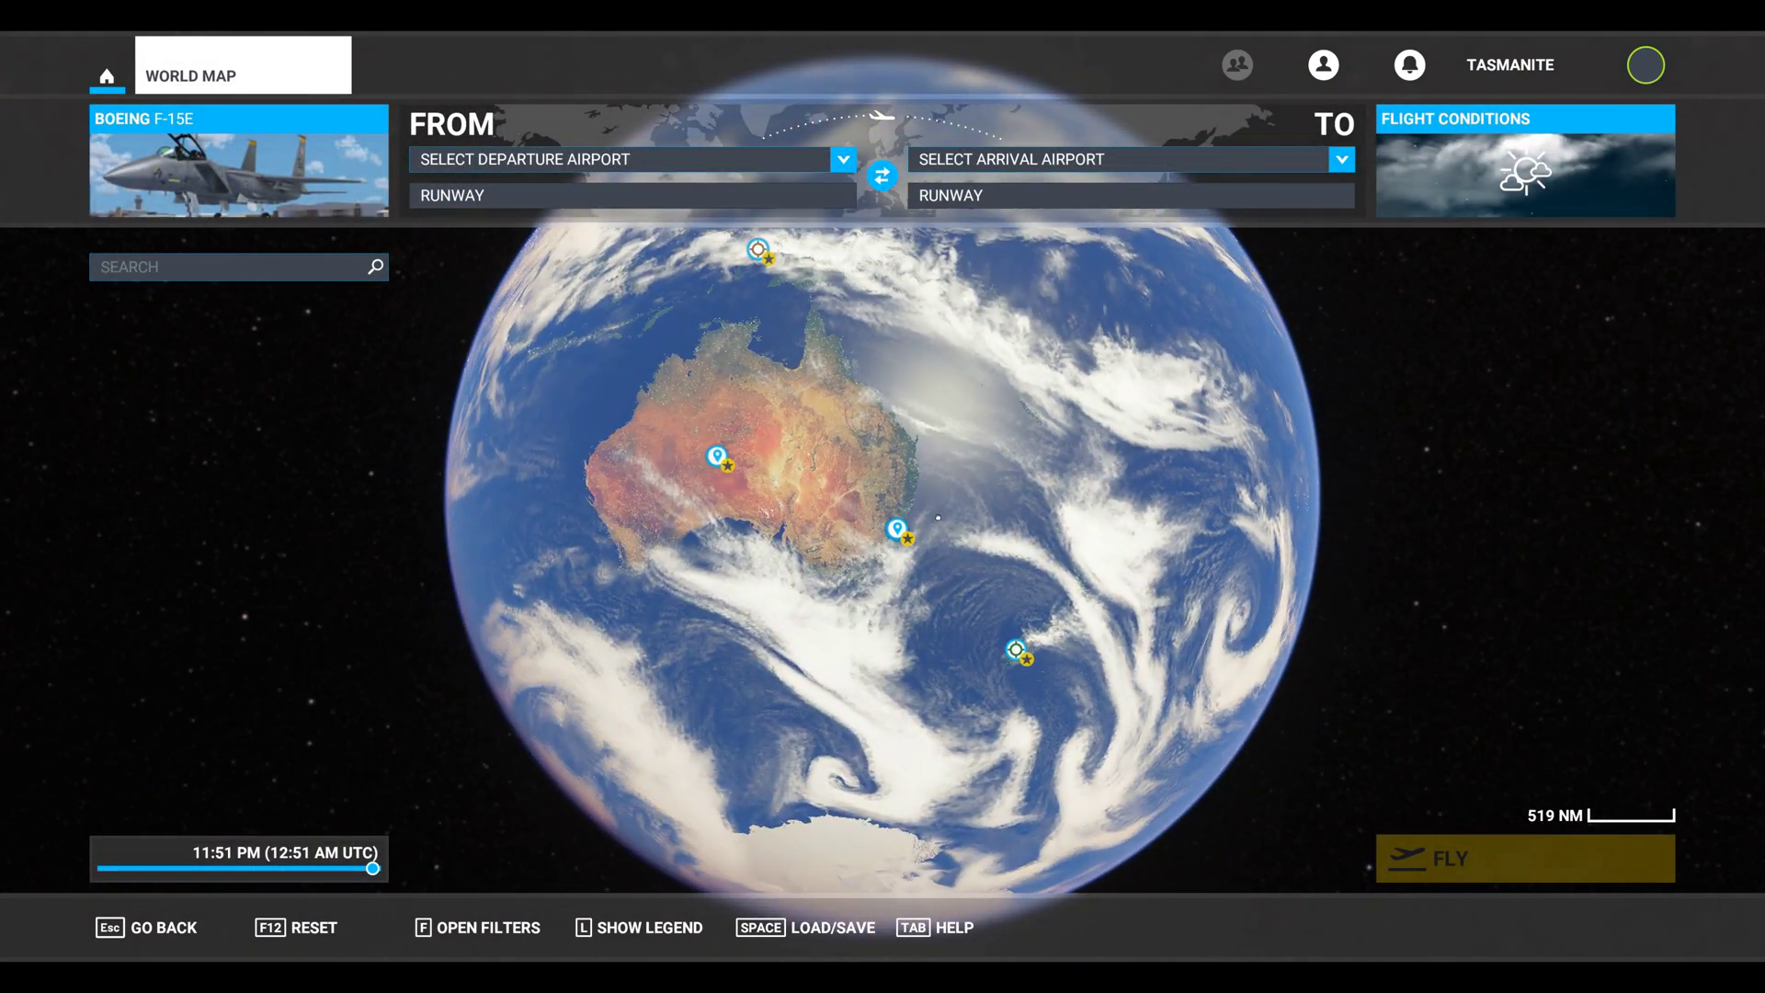
# Step: Select Sydney Kingsford Smith (YSSY), zoom to its runways and set runway 07 as departure
pyautogui.click(897, 531)
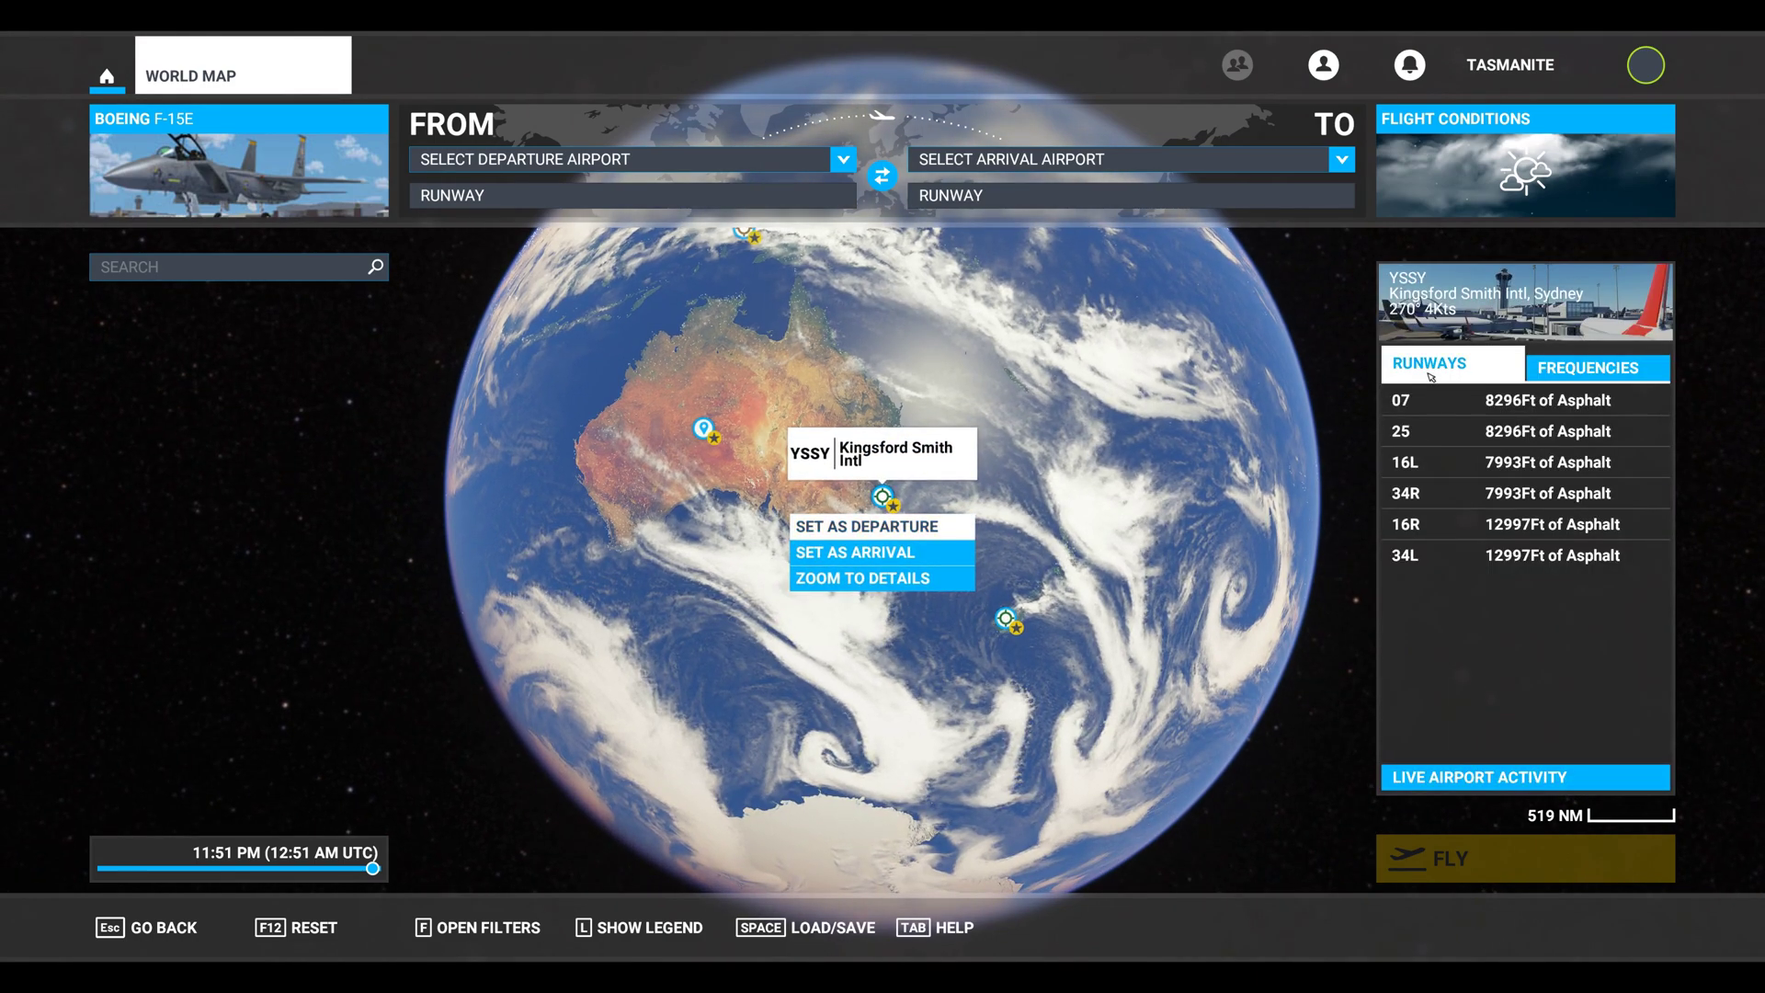
pyautogui.click(862, 577)
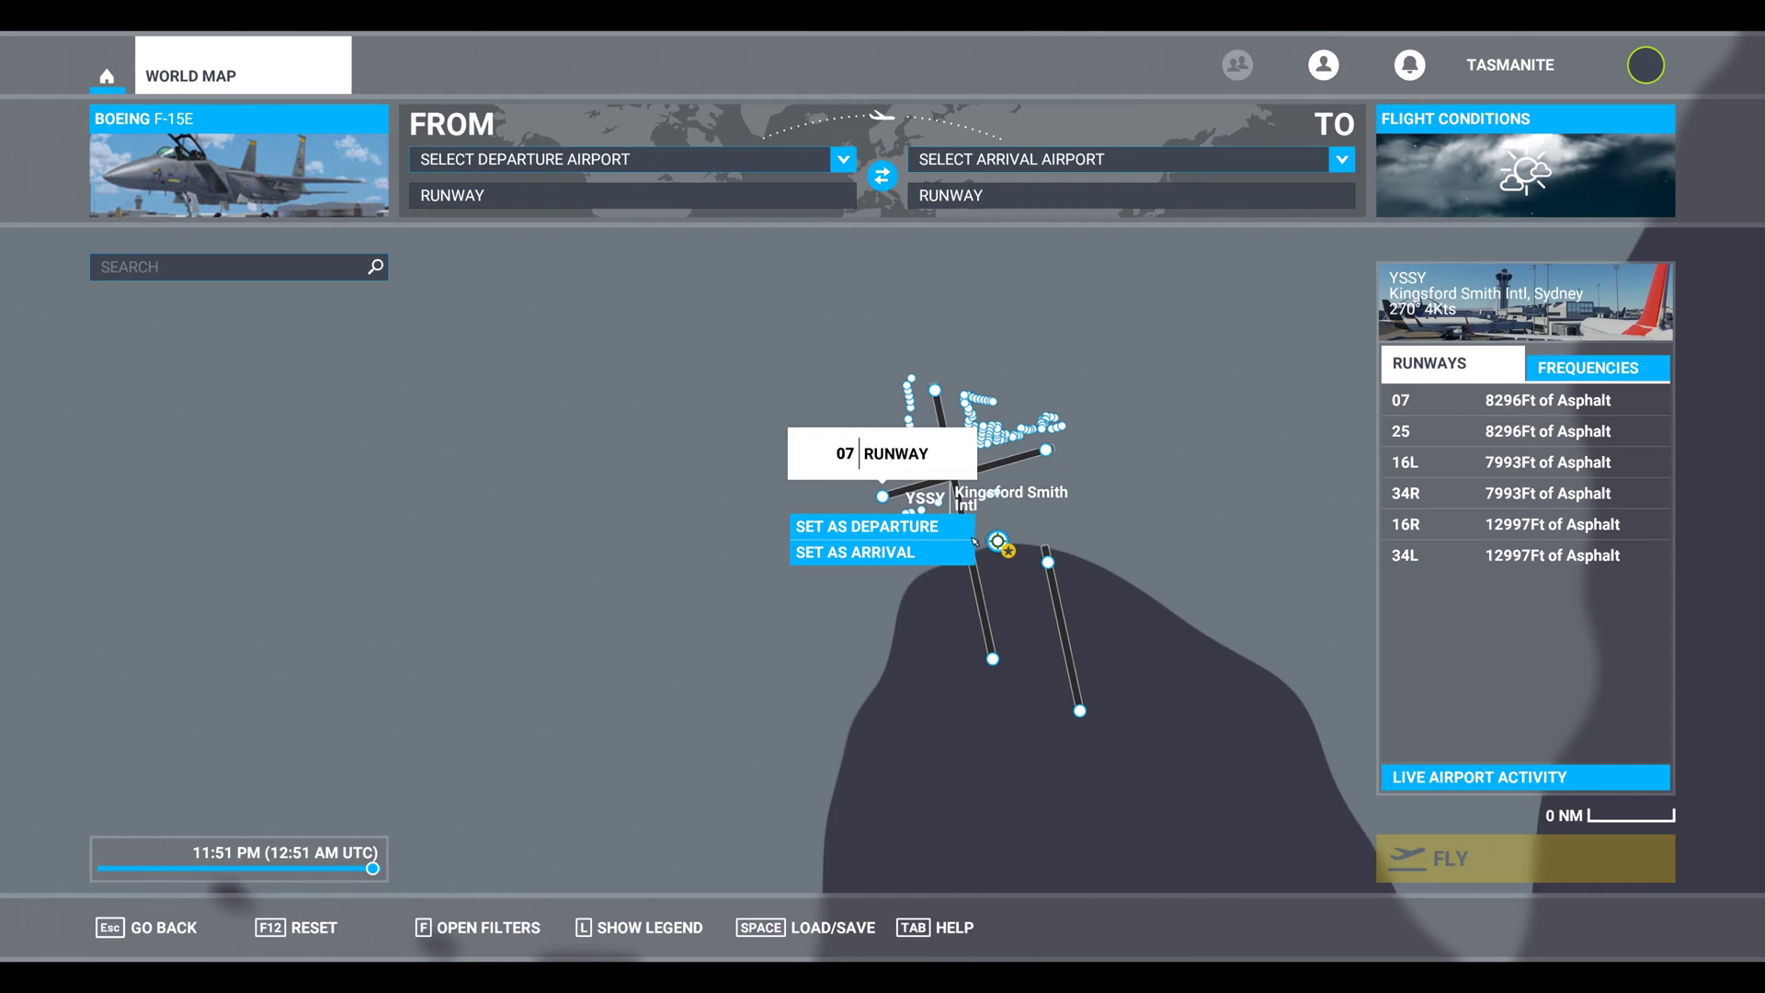
pyautogui.click(899, 527)
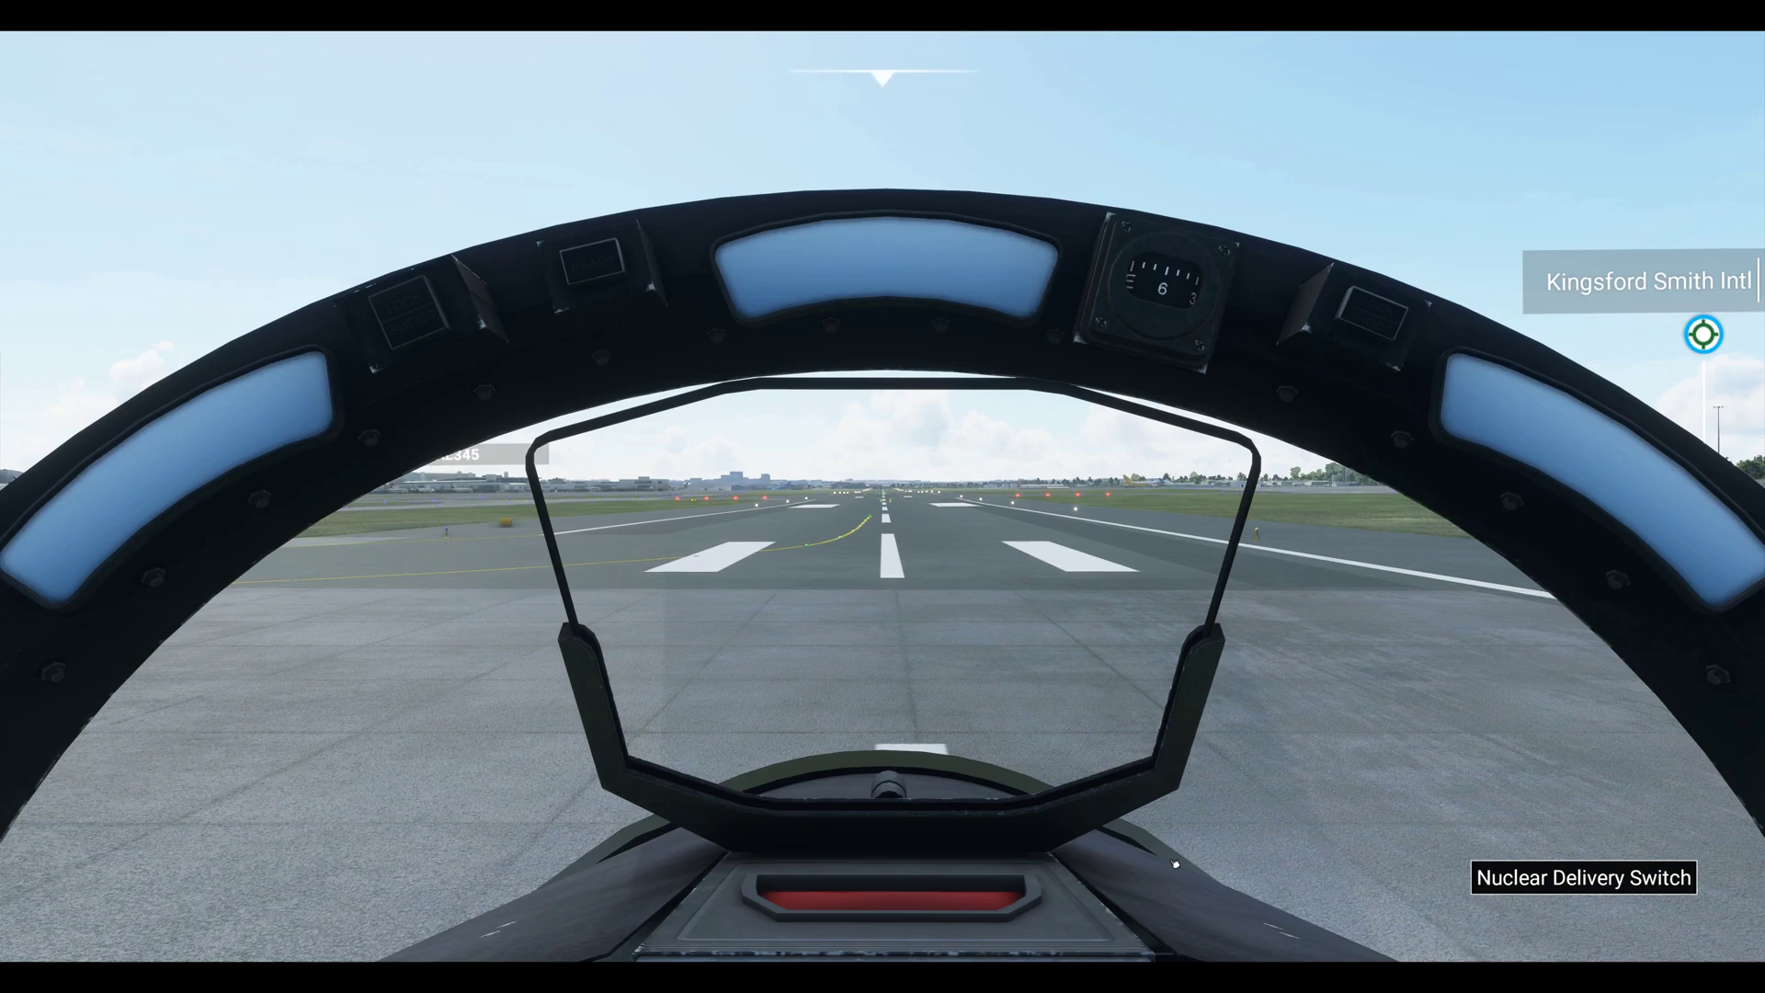
# Step: Look down at the F-15E instrument panel, back along the runway, then switch to external view
pyautogui.hotkey('alt', '1')
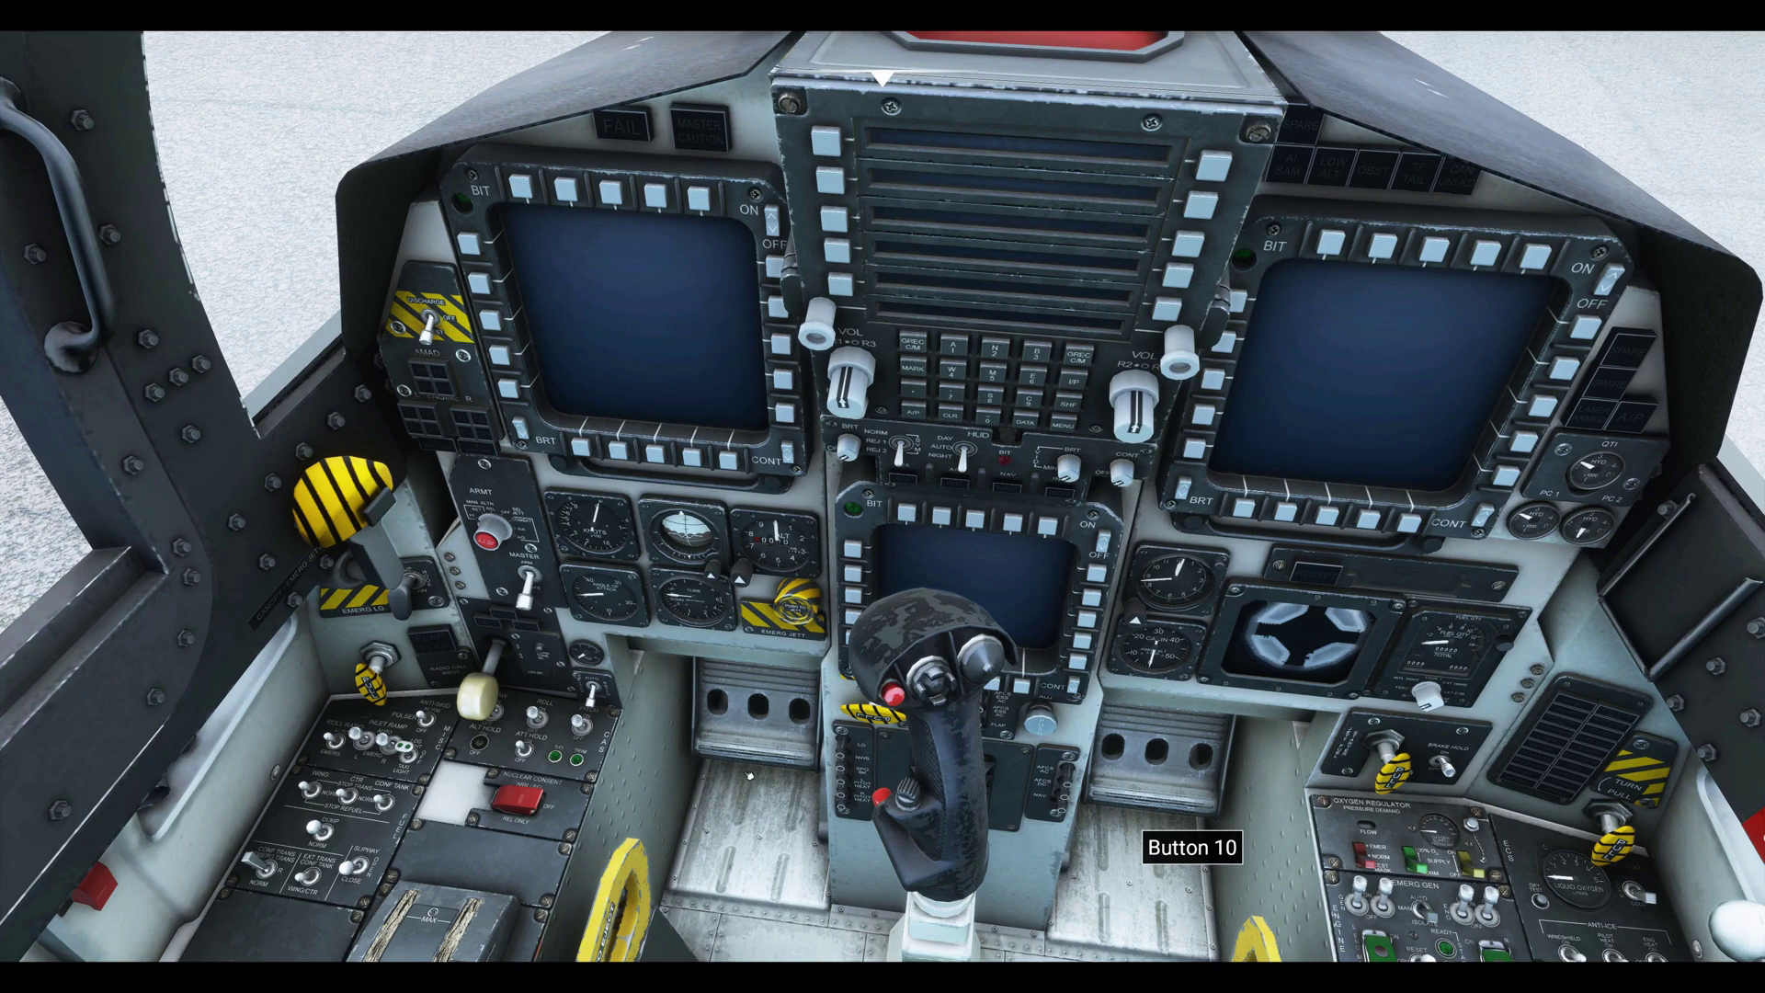
pyautogui.hotkey('ctrl', 'space')
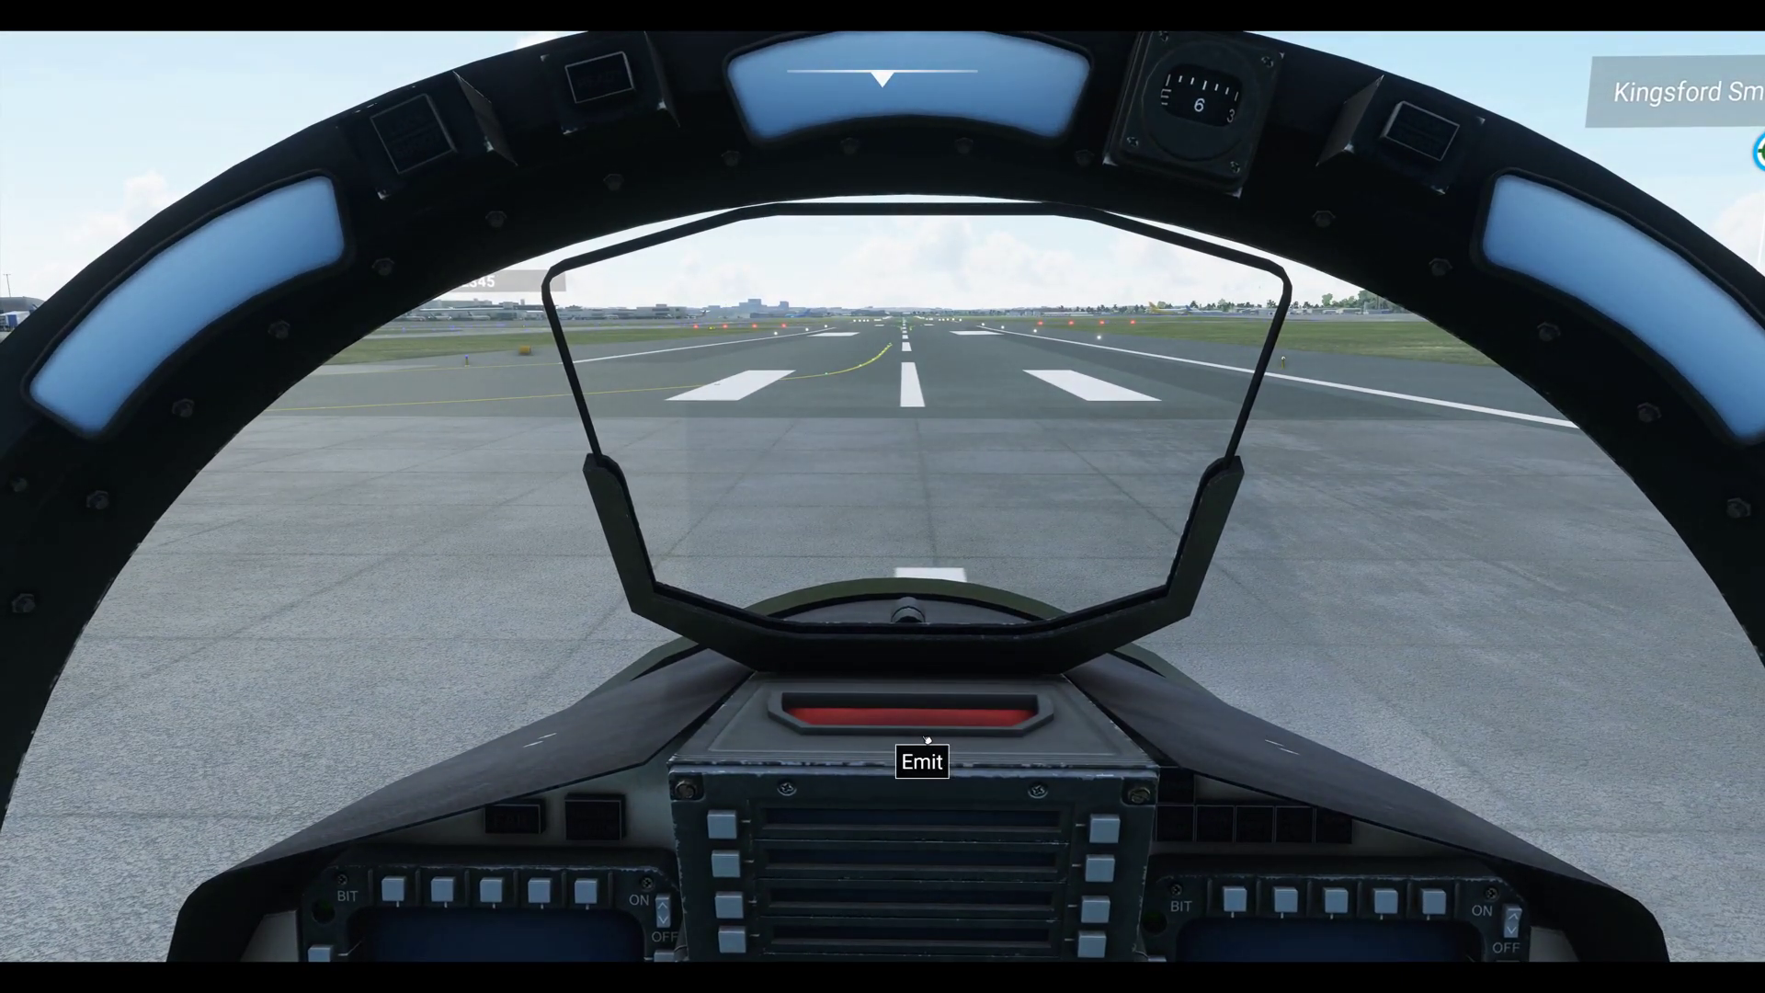
pyautogui.press('End')
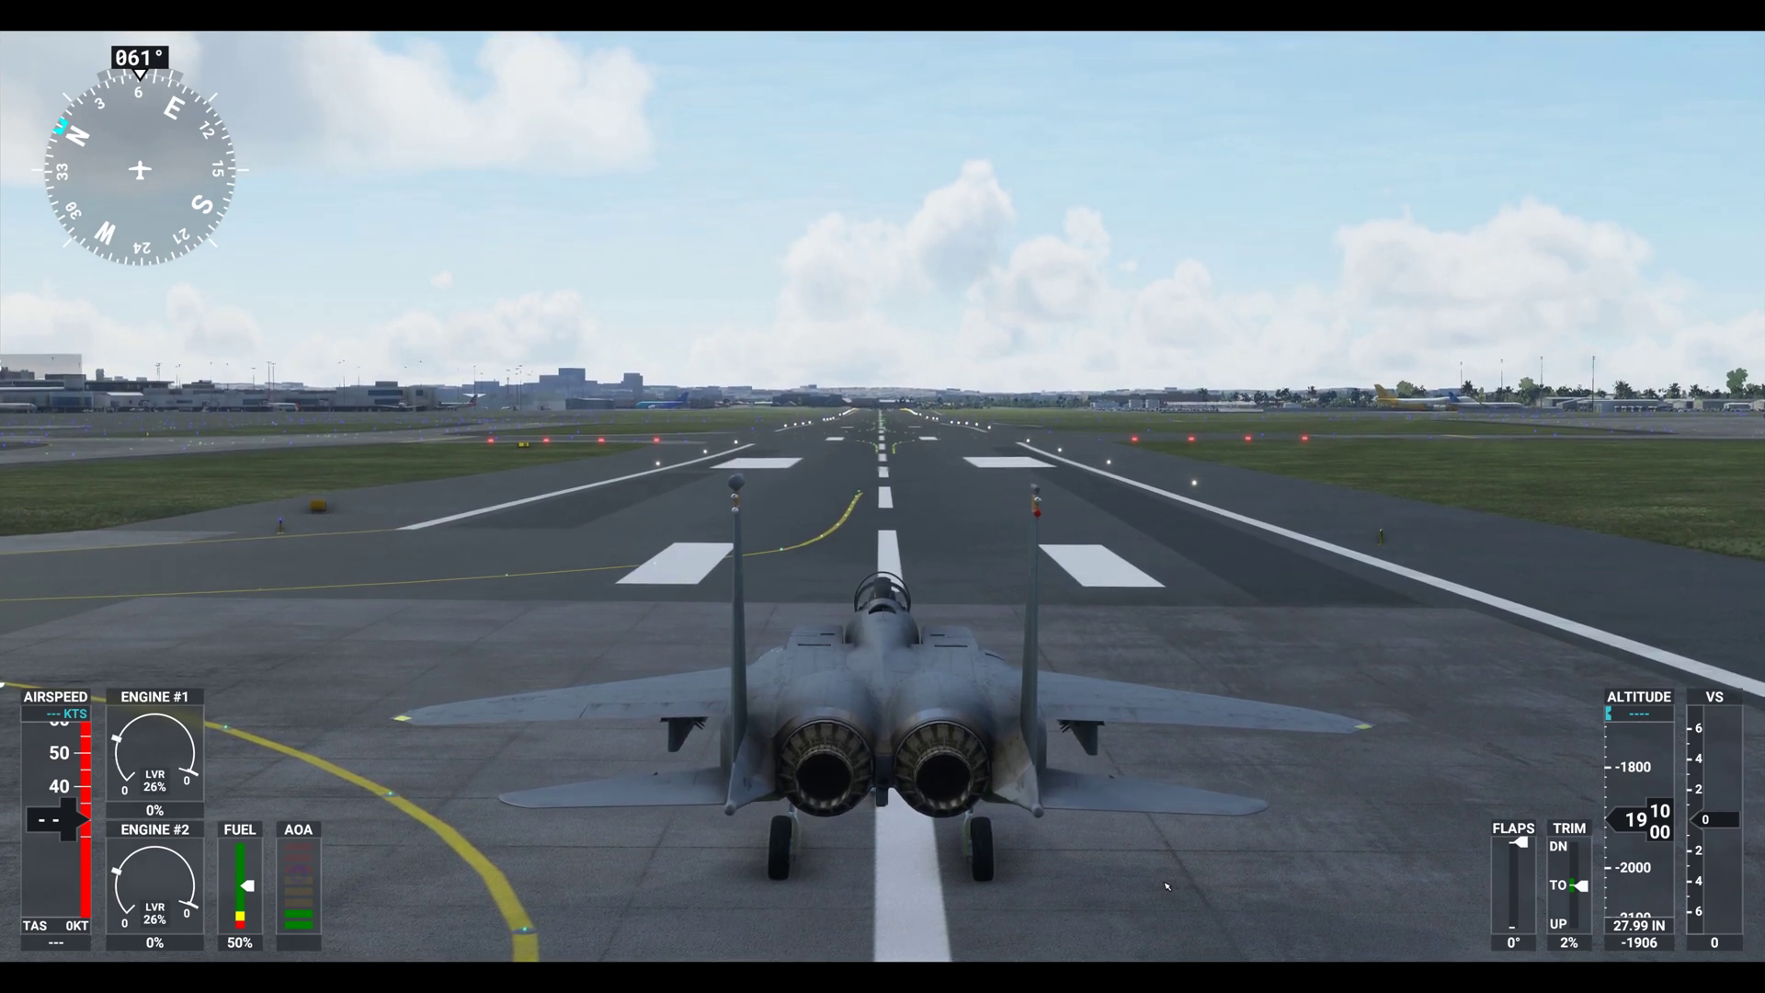
# Step: Raise thrust with three F3 presses and lower flaps with F7 for the takeoff run
pyautogui.press('F3')
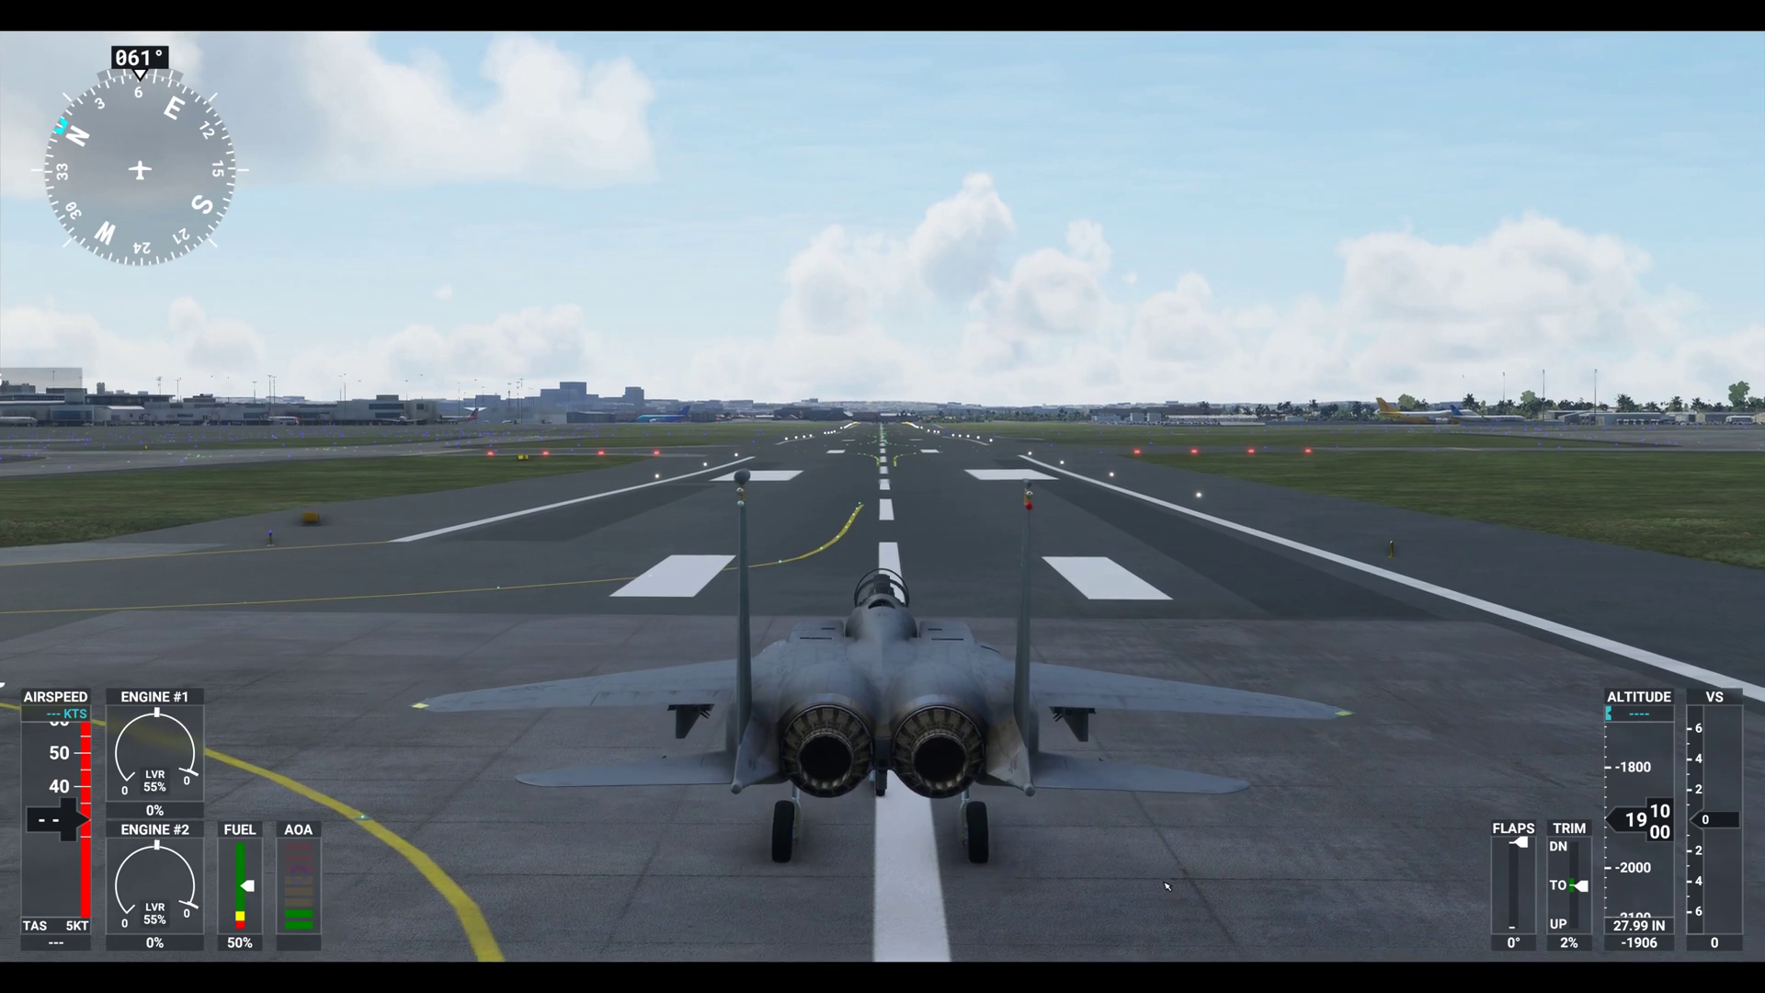
pyautogui.press('F3')
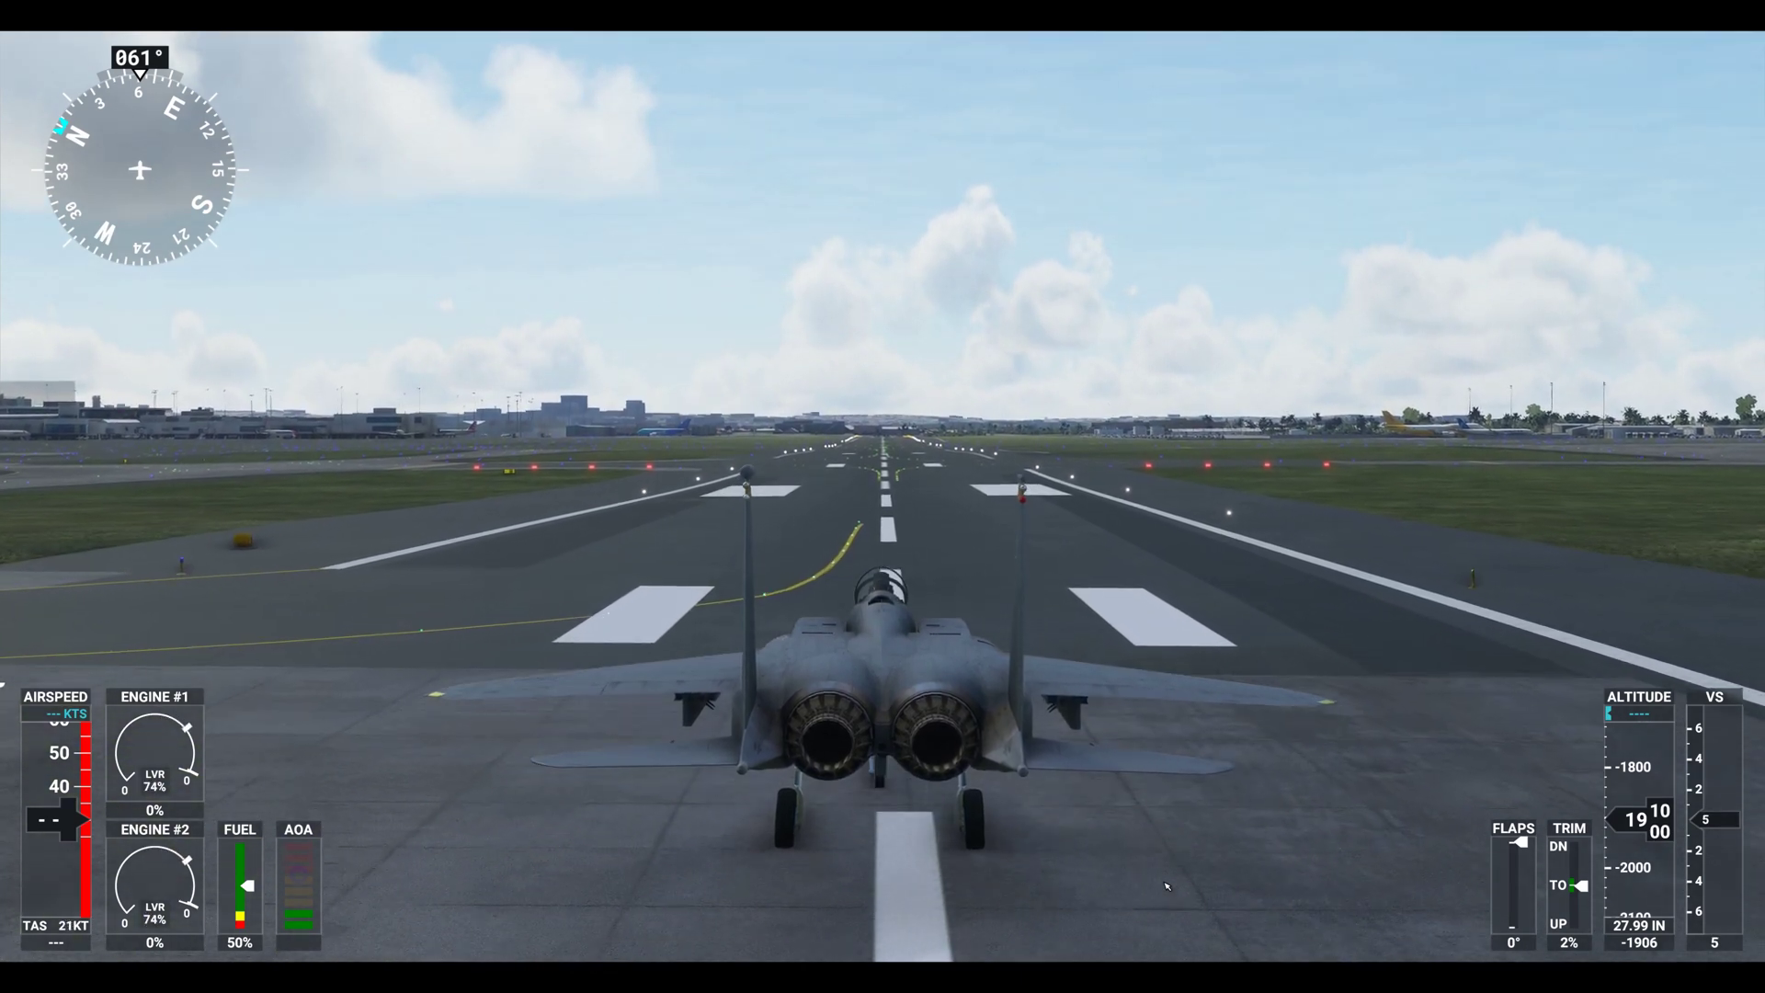
pyautogui.press('F3')
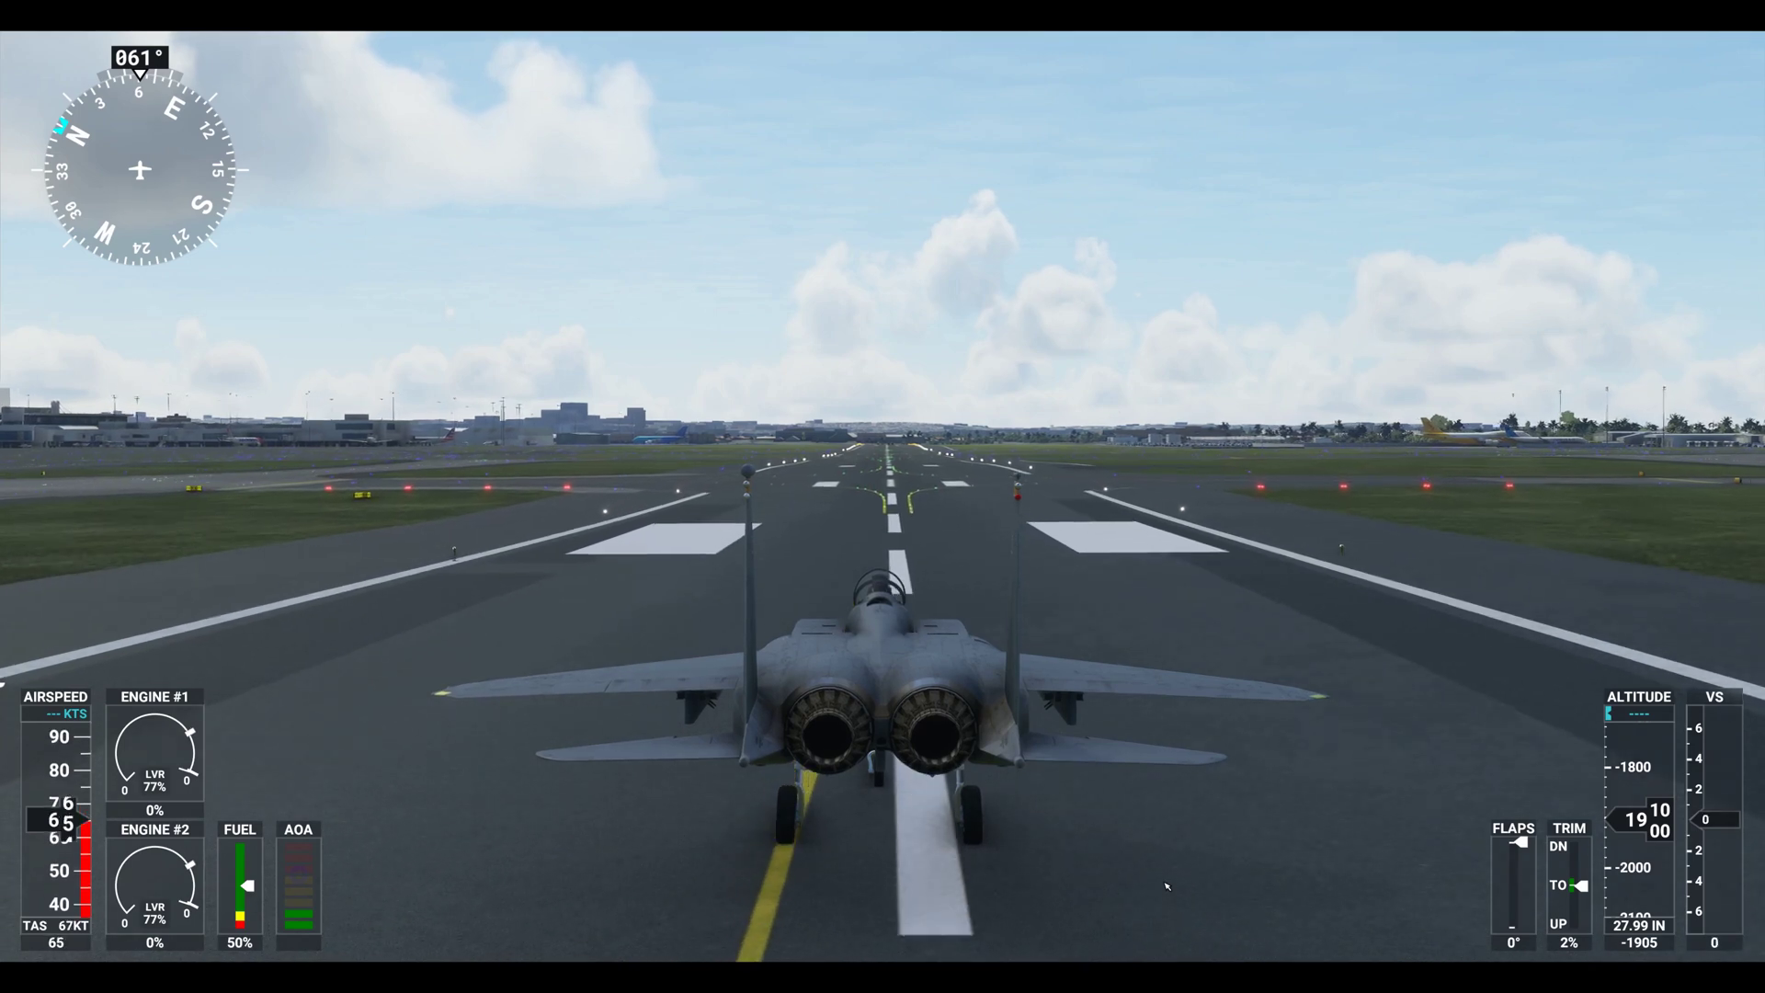
pyautogui.press('F7')
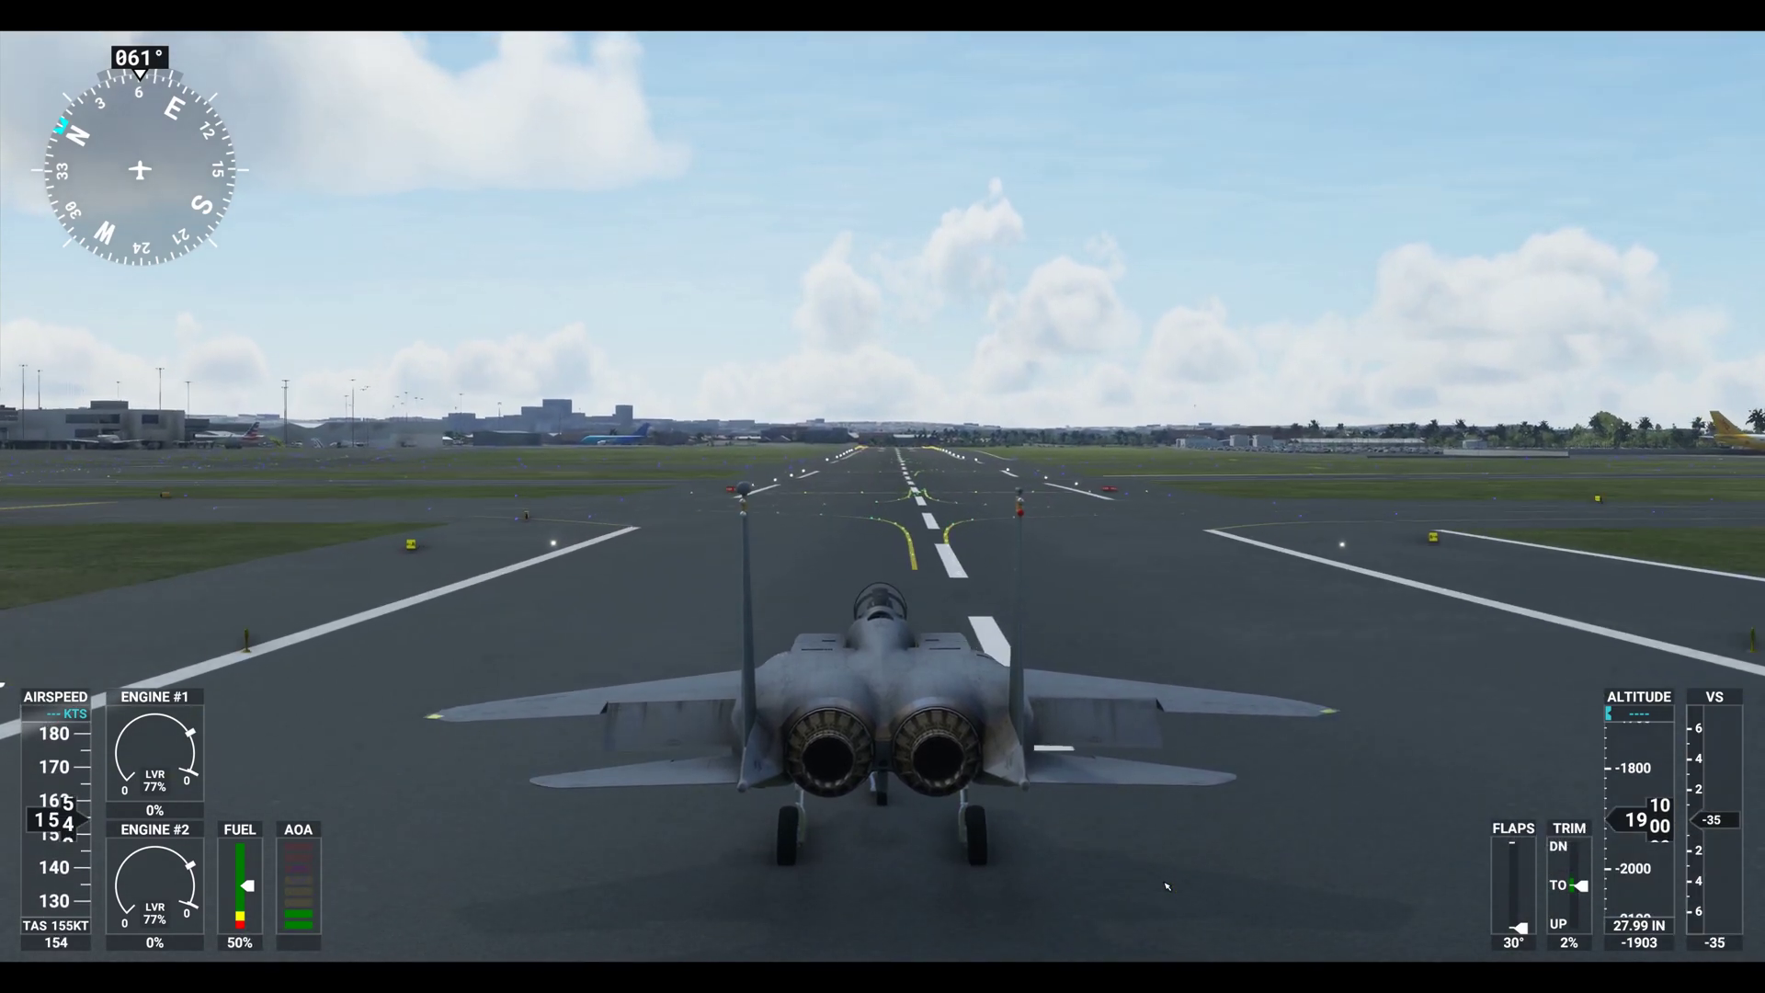
pyautogui.scroll(-5, 1167, 886)
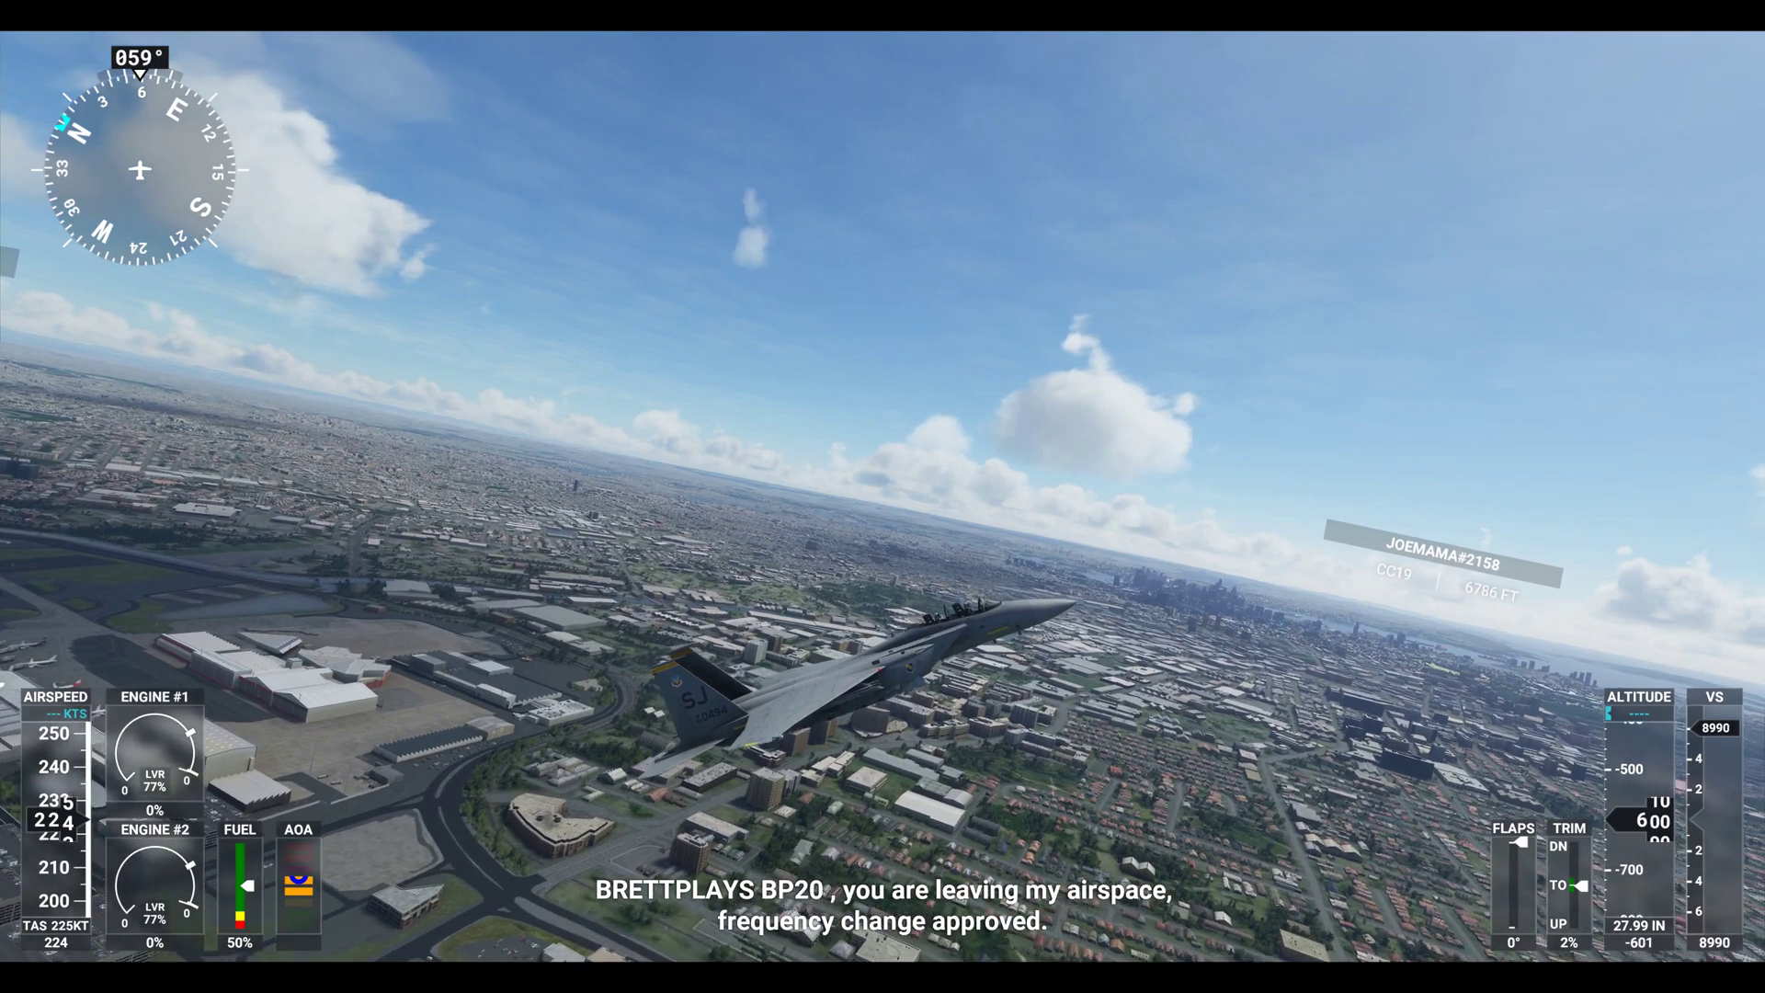
# Step: Cycle through four outside camera angles: behind, level behind, high above and chase
pyautogui.hotkey('ctrl', 'space')
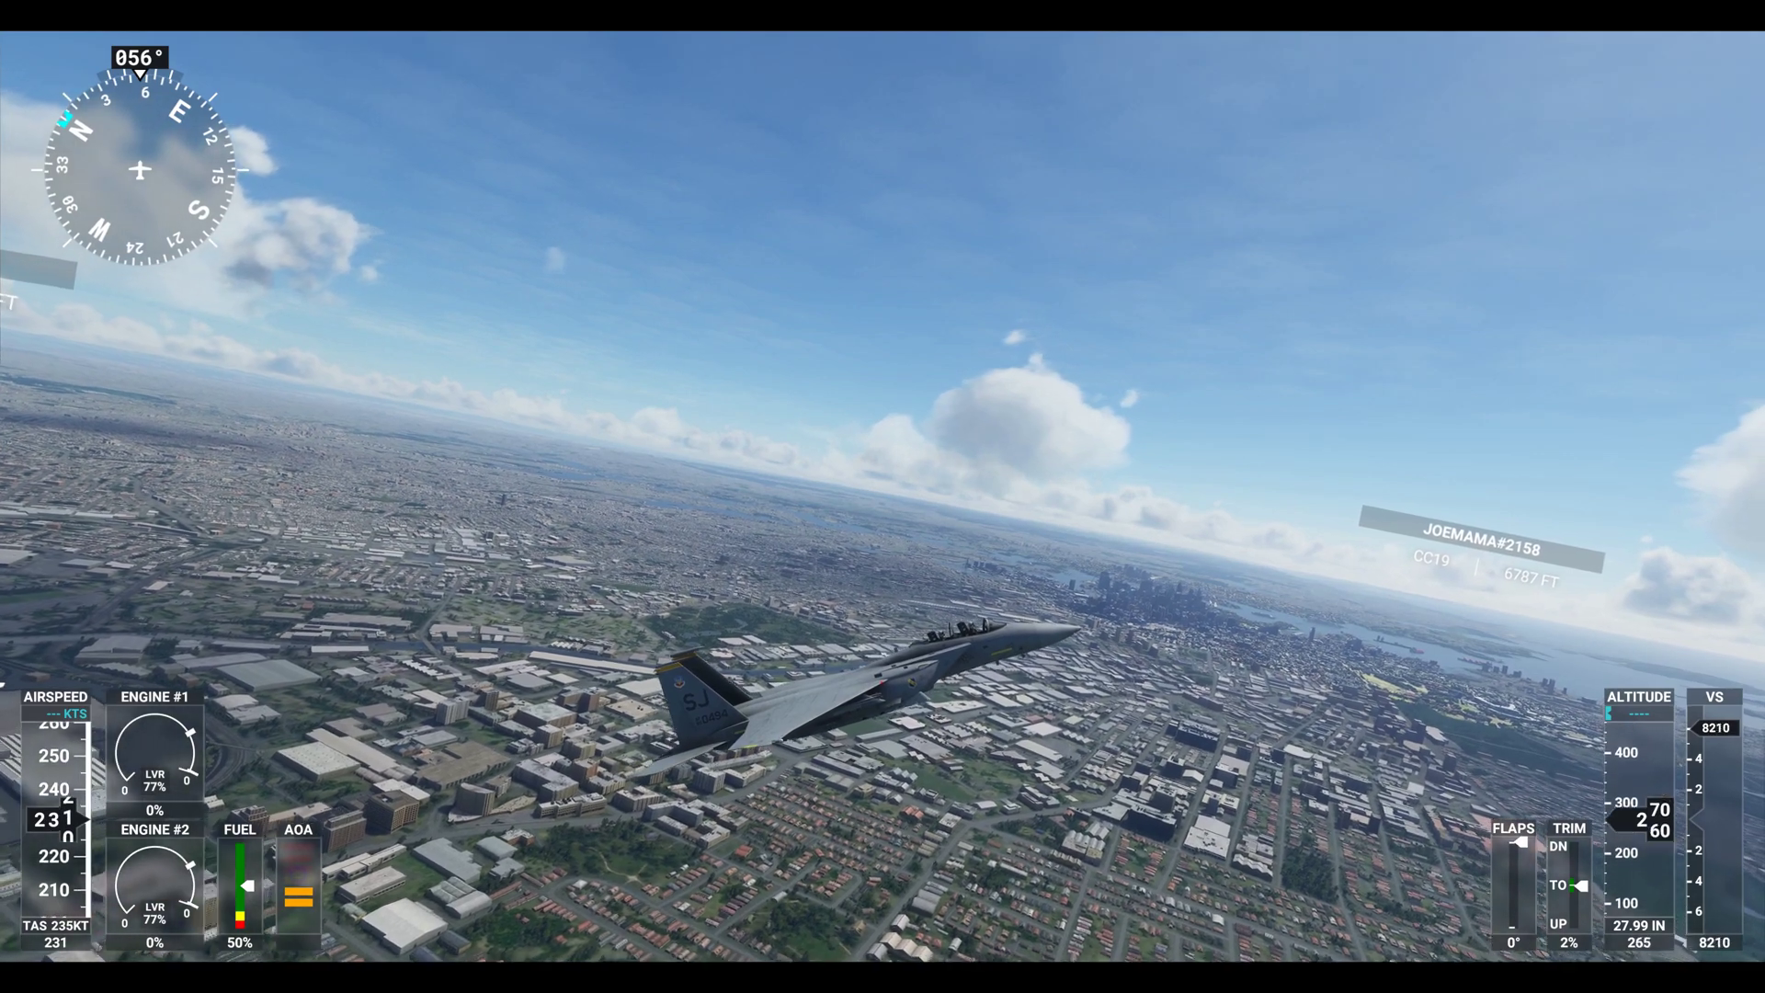
pyautogui.hotkey('ctrl', 'space')
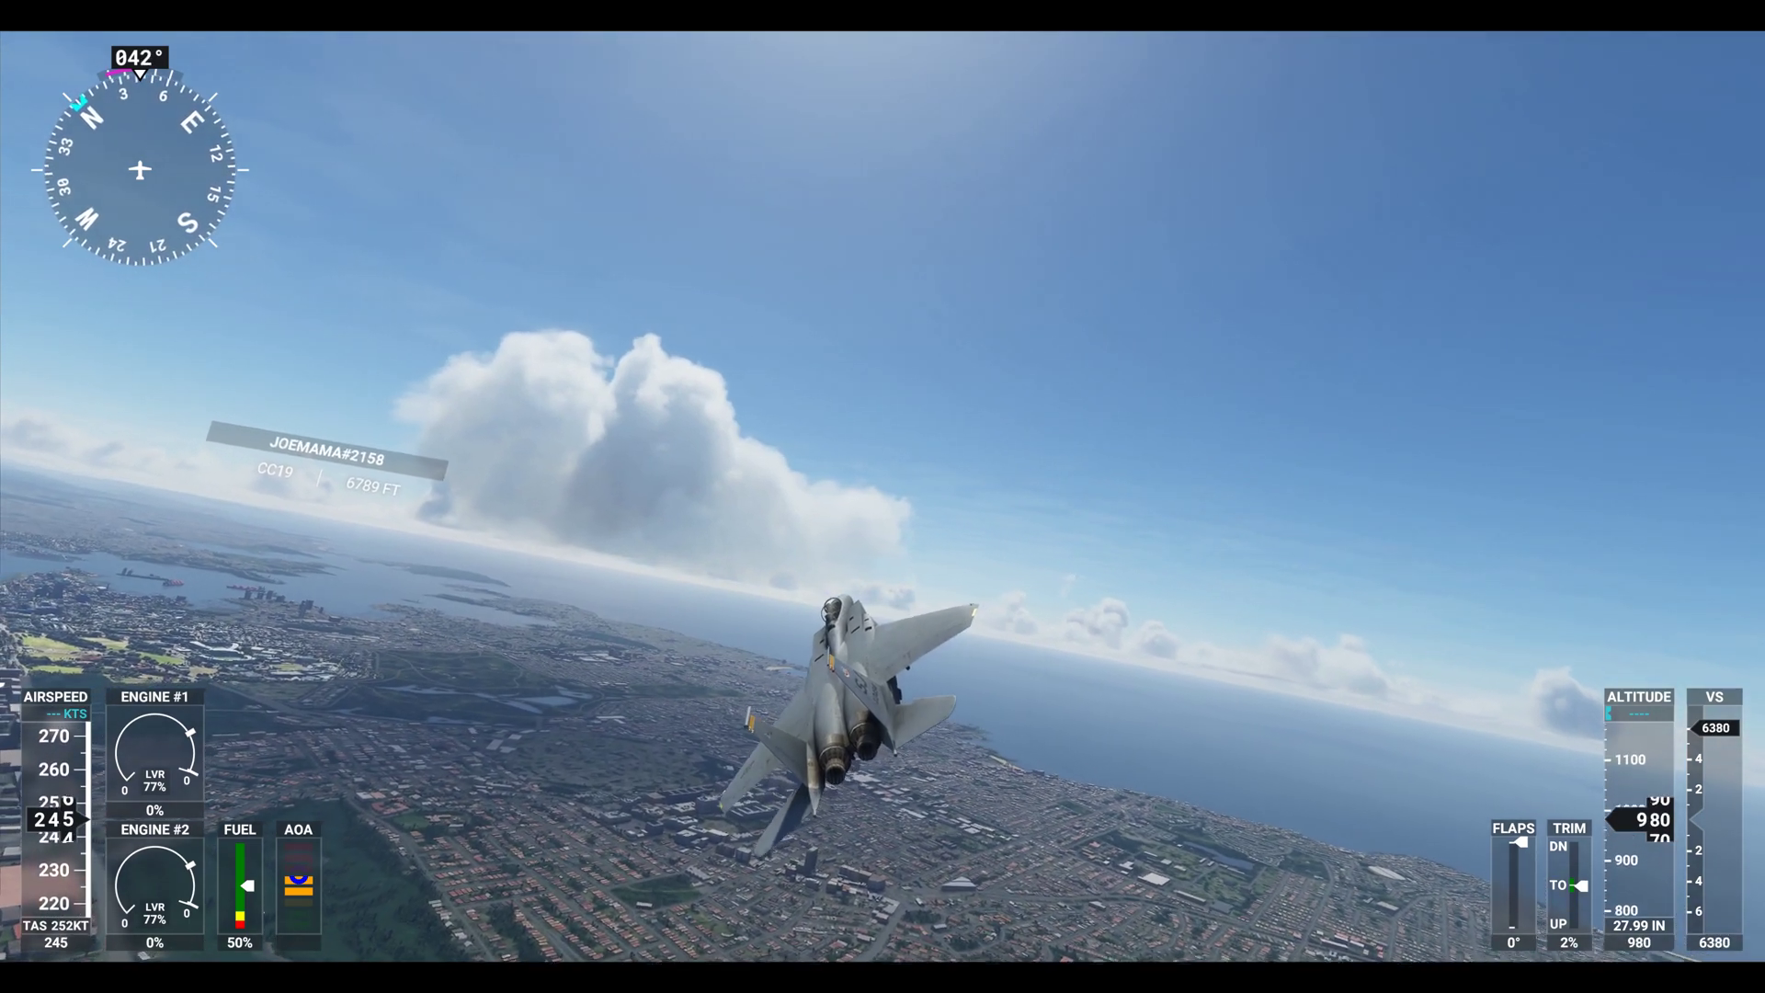
pyautogui.hotkey('ctrl', 'space')
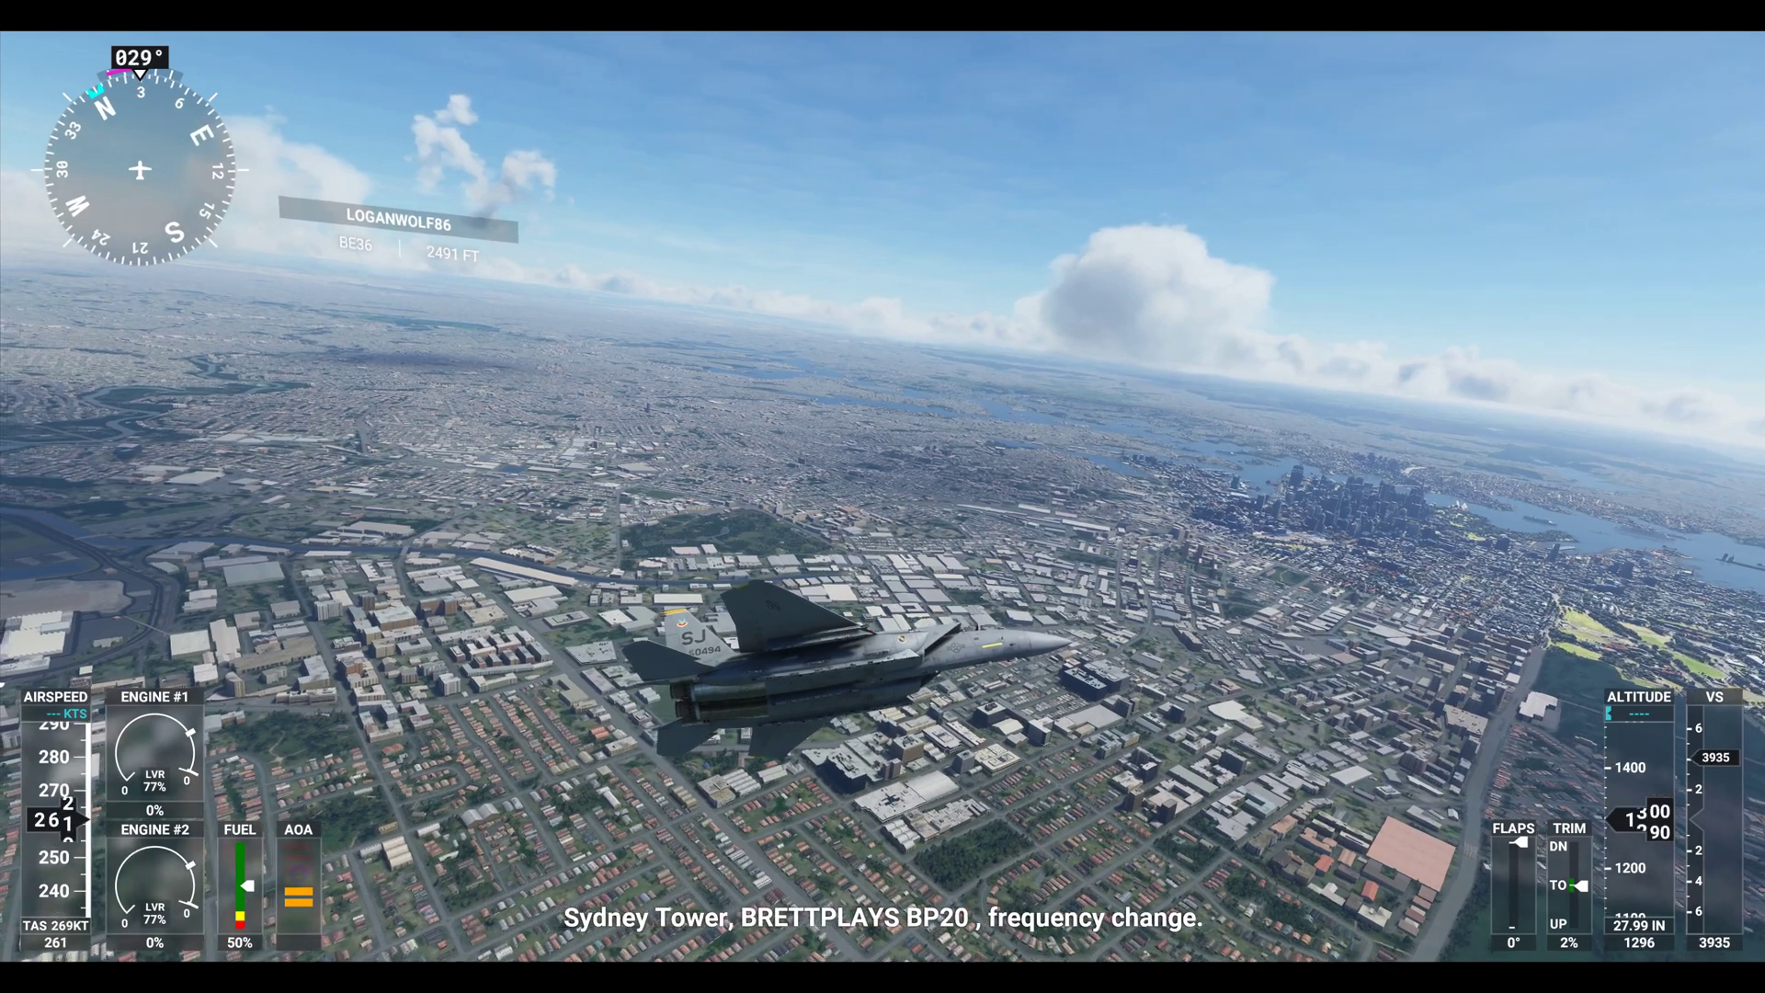
pyautogui.hotkey('ctrl', 'space')
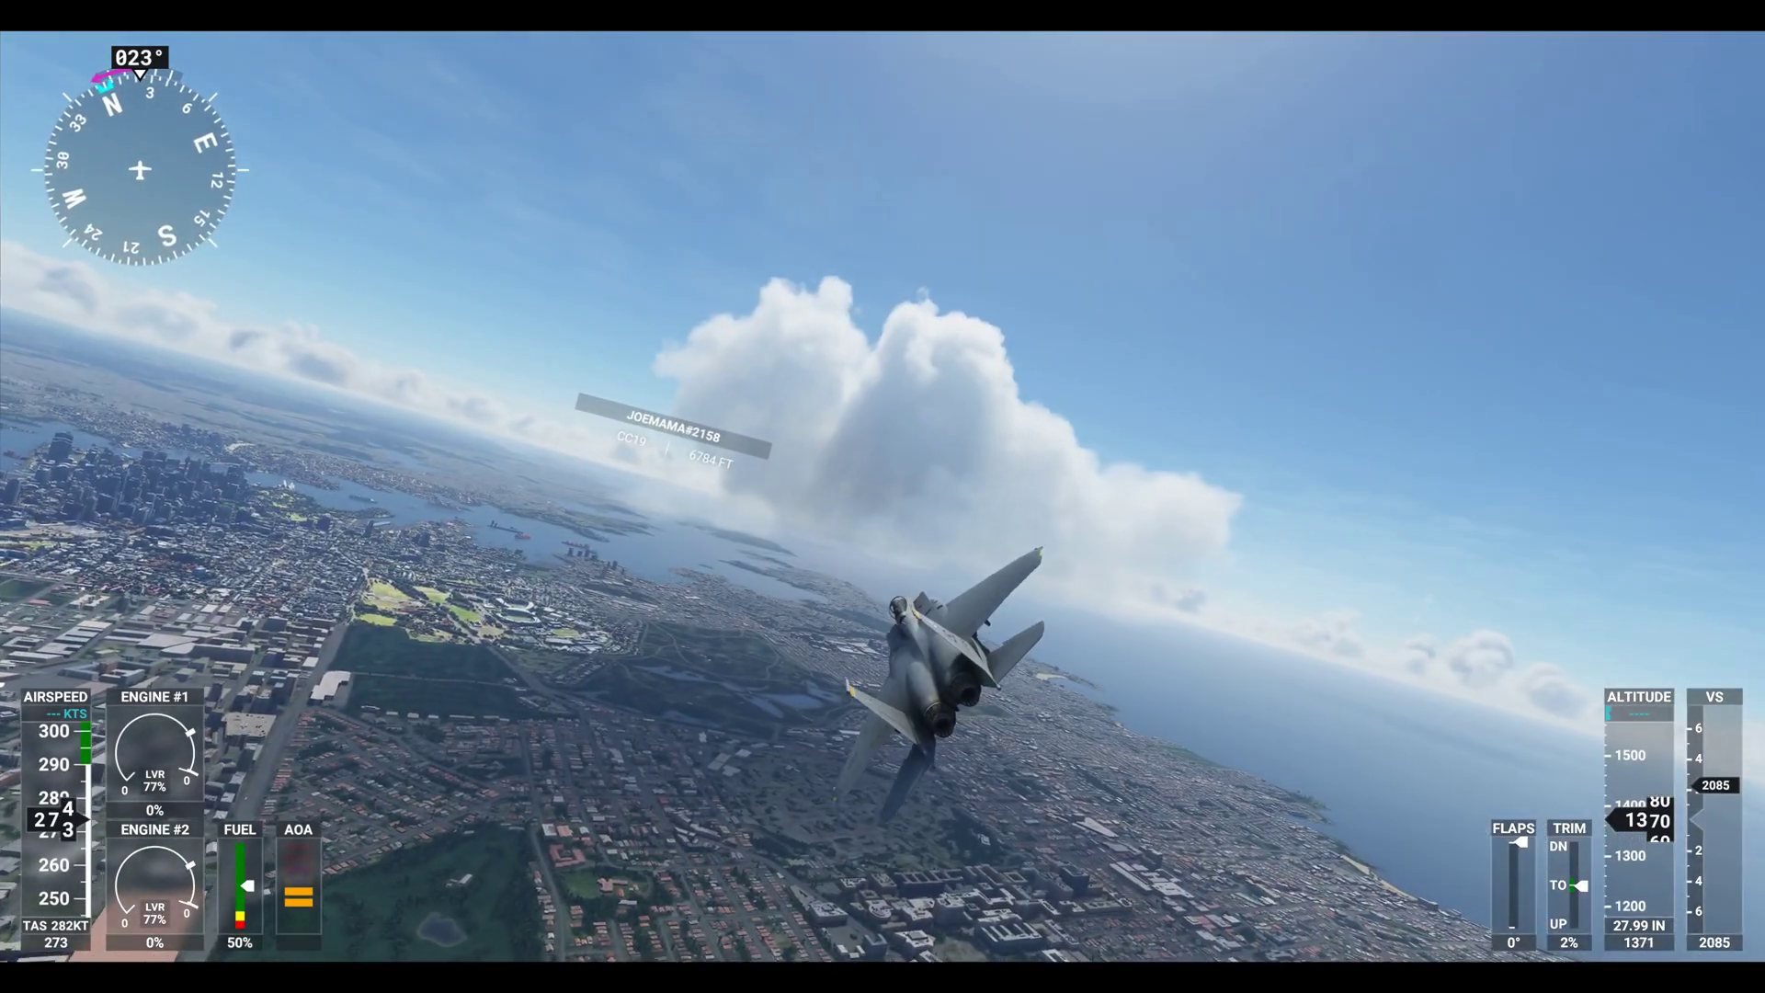